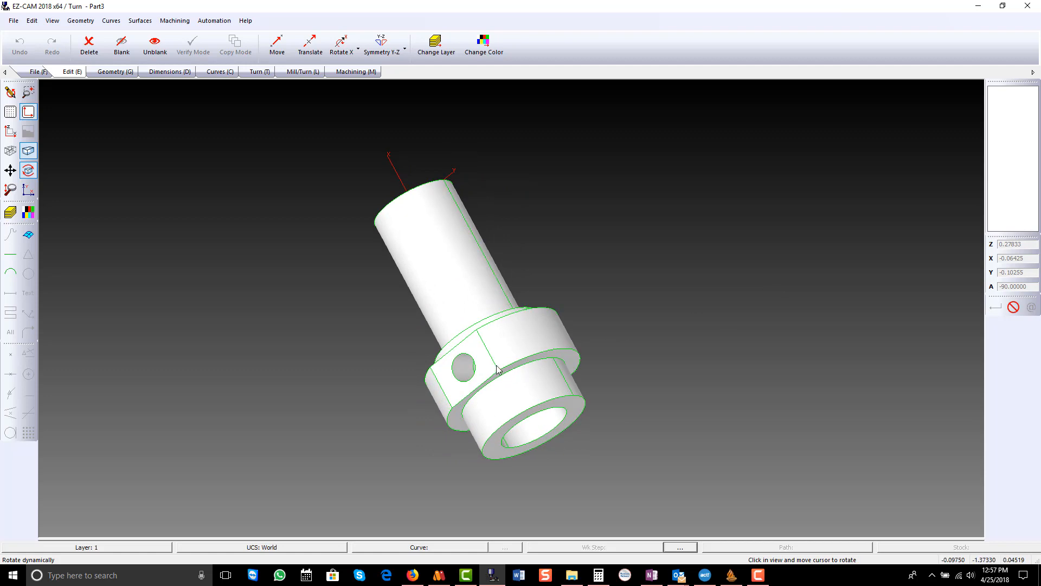
# - Set the world coordinate system on geometry, using the circular edge of the bore at the short collar end
pyautogui.moveTo(508, 375); pyautogui.dragTo(321, 272, button='middle')
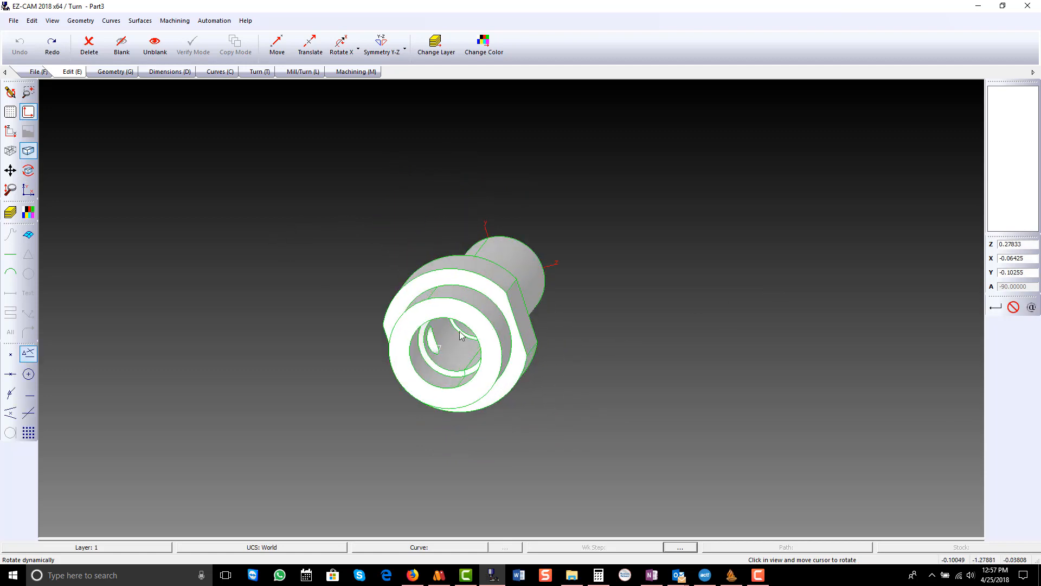
pyautogui.moveTo(482, 318); pyautogui.dragTo(460, 382, button='middle')
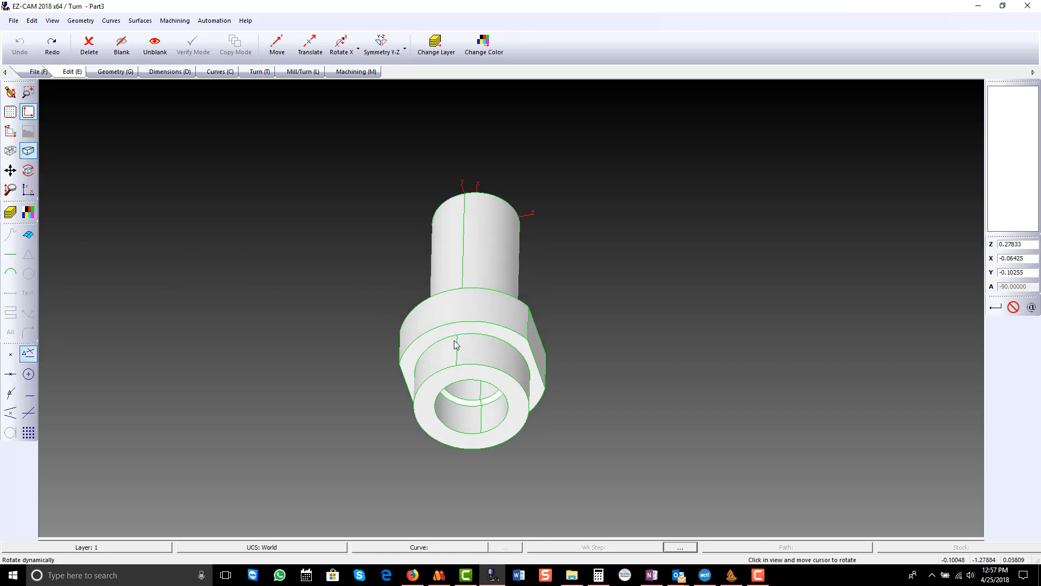
pyautogui.click(11, 132)
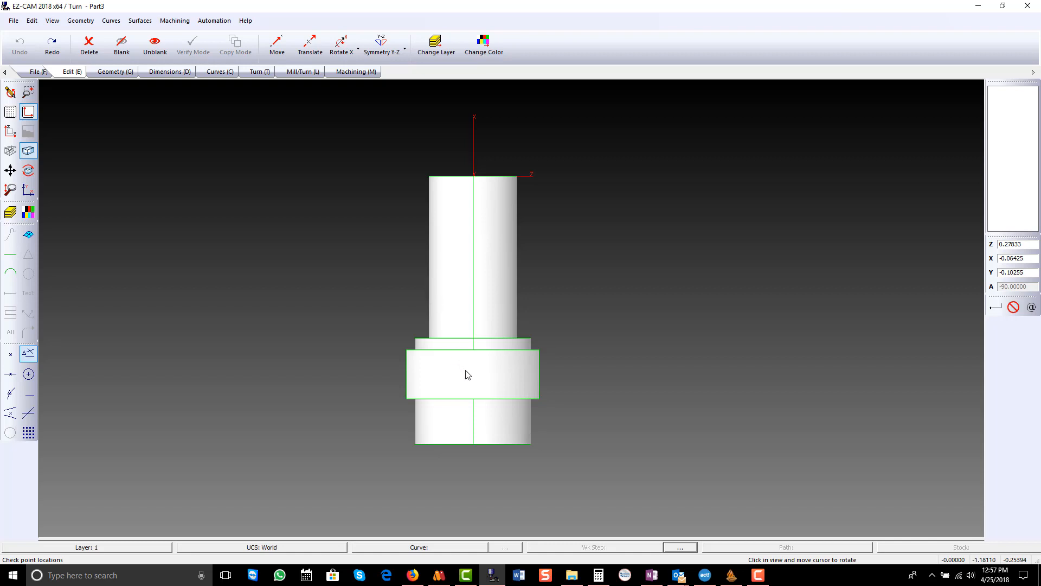
pyautogui.moveTo(493, 402); pyautogui.dragTo(494, 220)
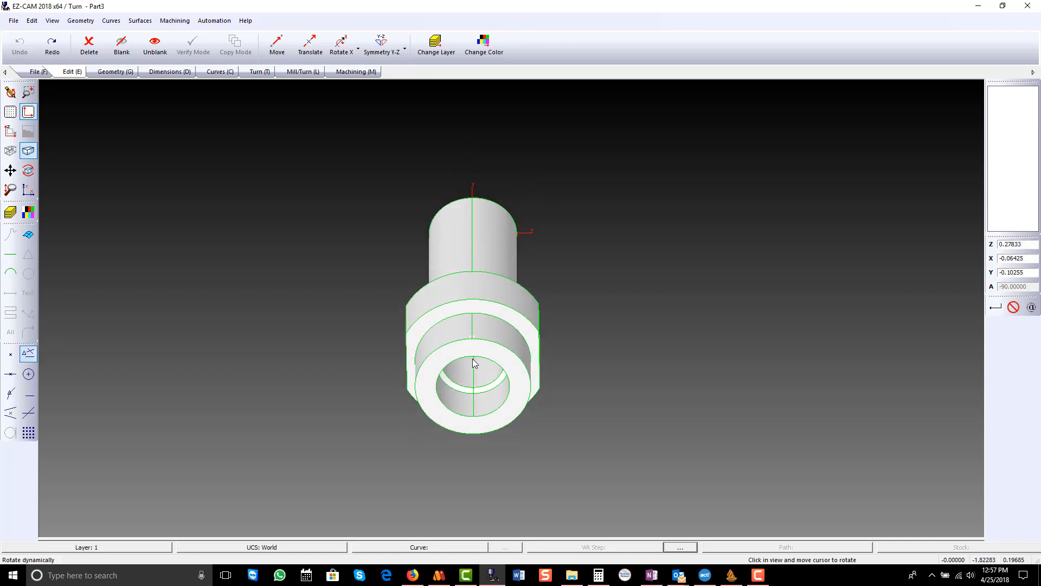
pyautogui.click(53, 21)
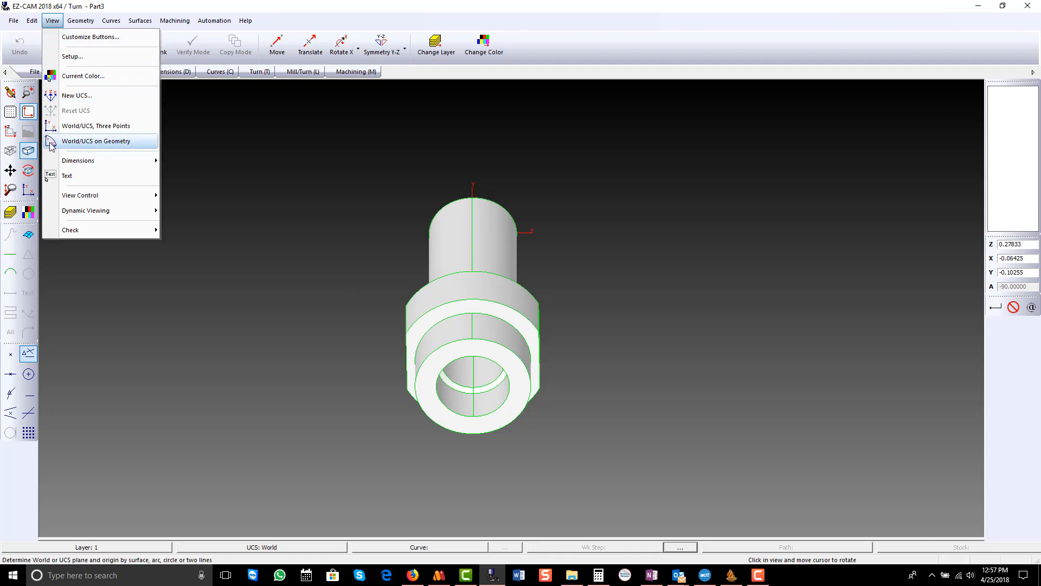
pyautogui.click(96, 141)
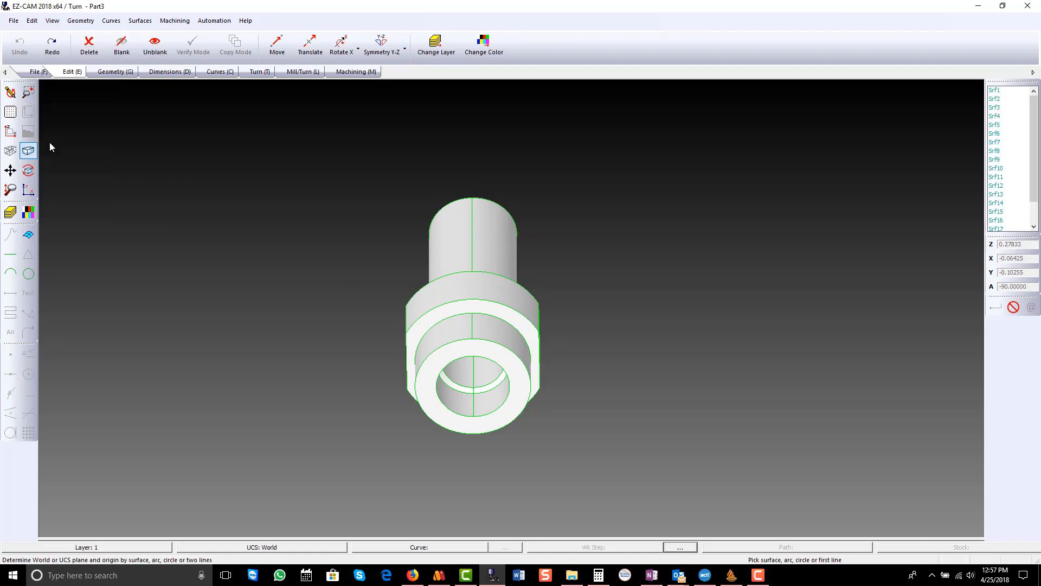
pyautogui.click(29, 274)
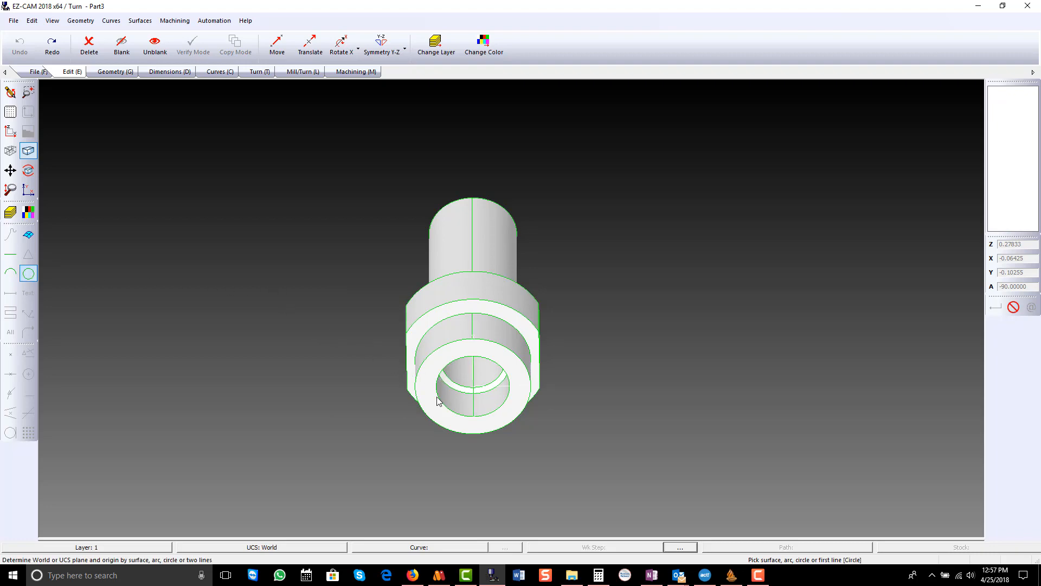
pyautogui.scroll(2, 440, 379)
pyautogui.moveTo(480, 422); pyautogui.dragTo(242, 349, button='middle')
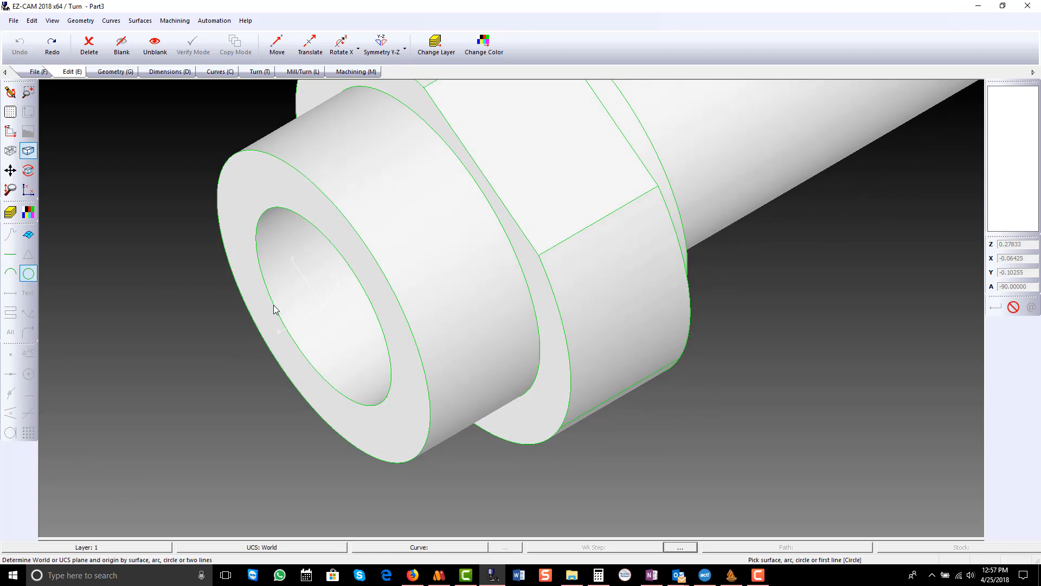
pyautogui.click(274, 309)
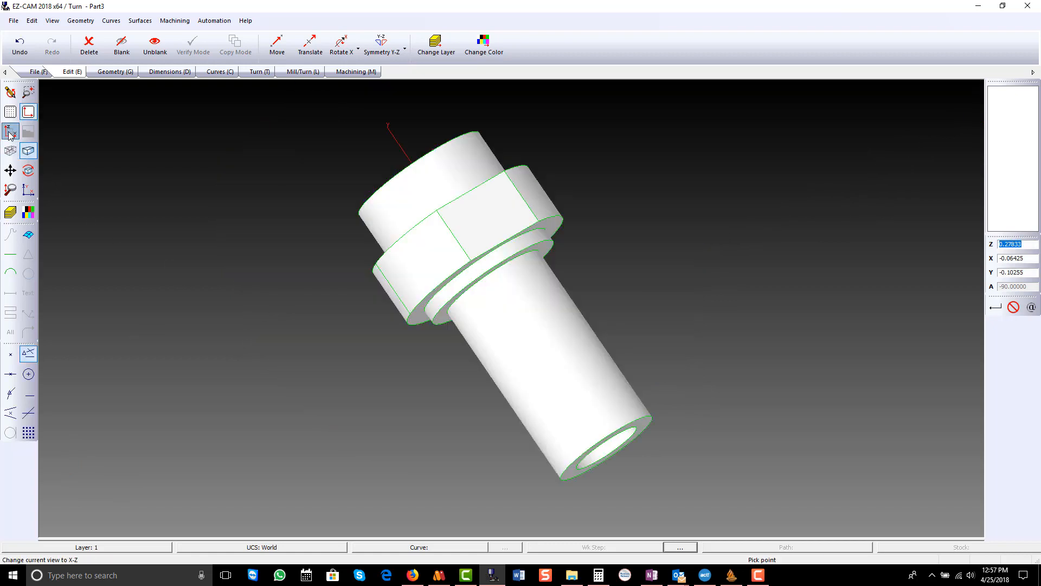
# - Rotate the whole part 90 degrees about the X axis, centred at Z 0, X 0, Y 0, in the X-Z view
pyautogui.click(29, 170)
pyautogui.moveTo(510, 322); pyautogui.dragTo(619, 307, button='middle')
pyautogui.moveTo(619, 306); pyautogui.dragTo(613, 305)
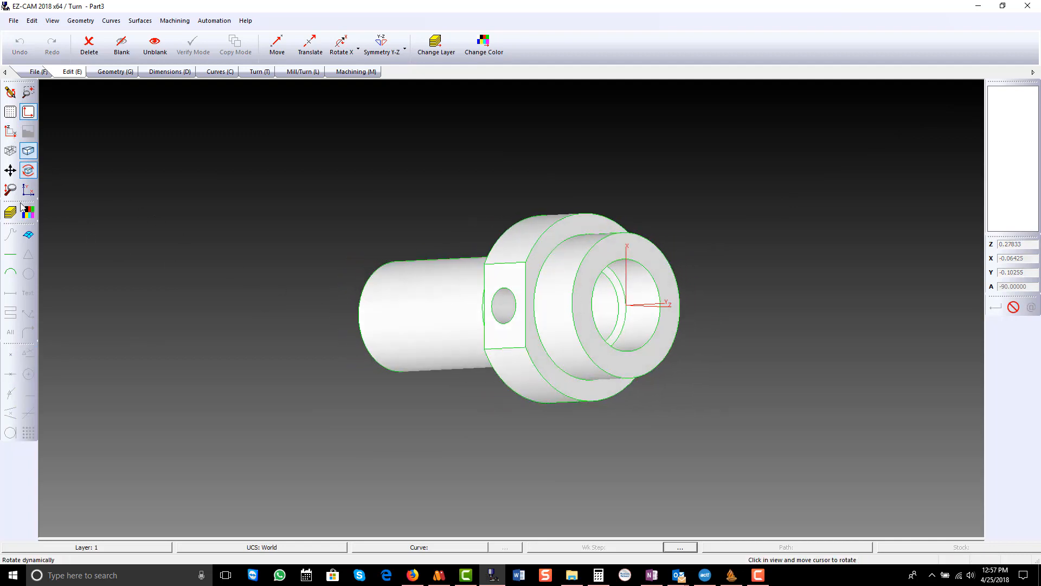
pyautogui.click(28, 170)
pyautogui.click(10, 131)
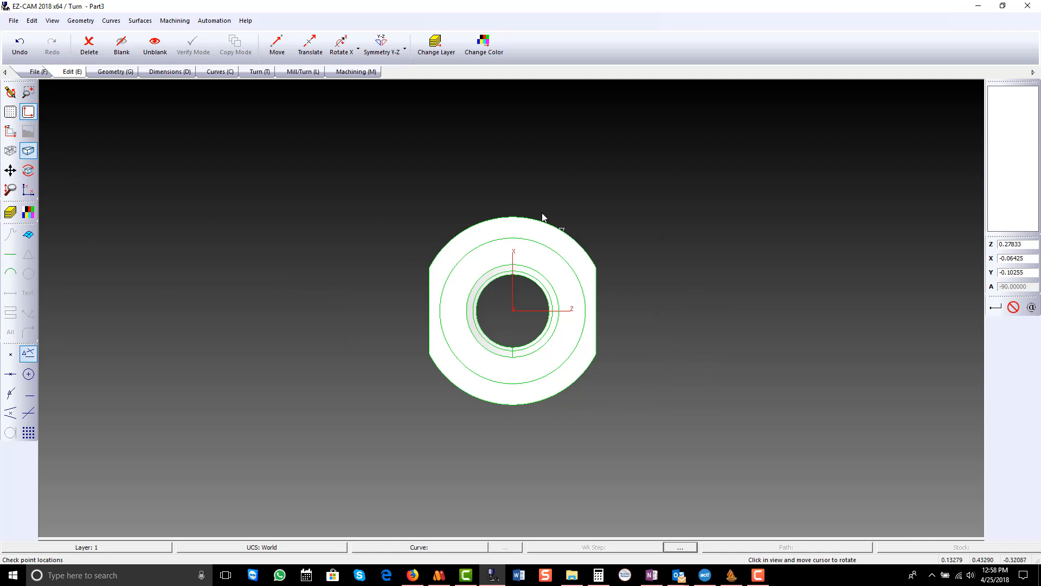
pyautogui.click(343, 46)
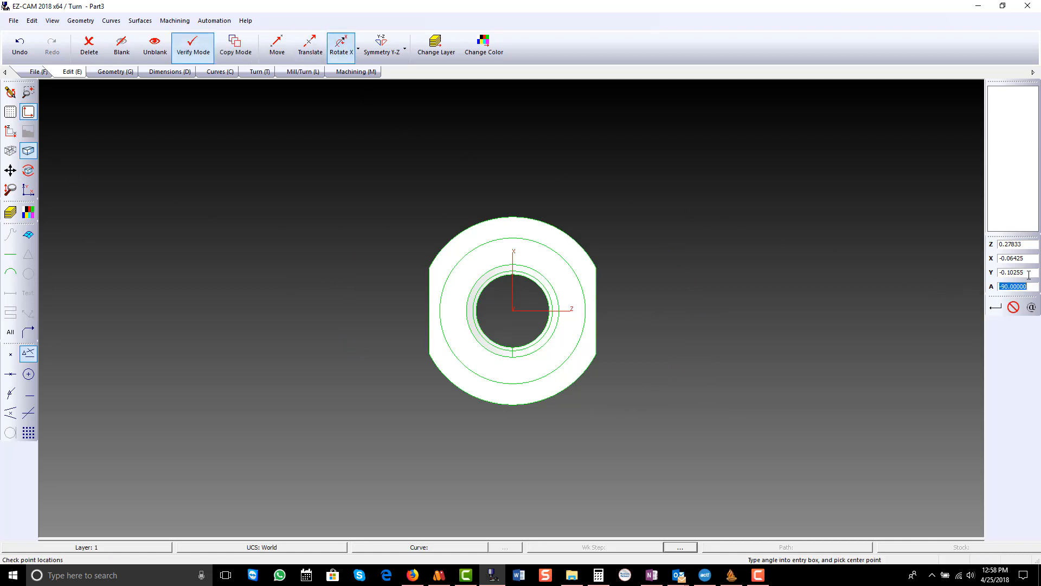
pyautogui.write('90')
pyautogui.moveTo(1029, 273); pyautogui.dragTo(967, 282)
pyautogui.write('0')
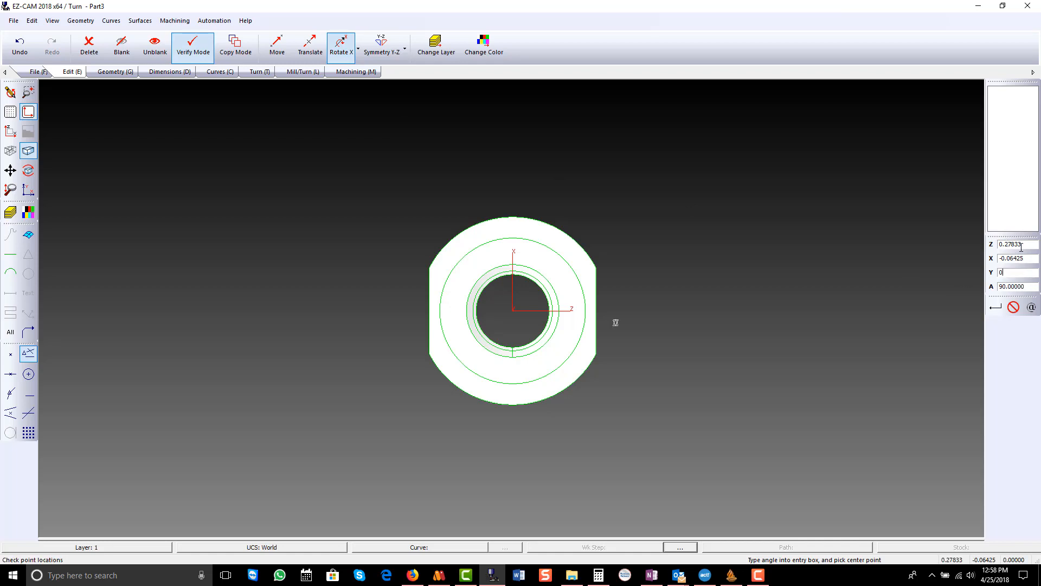
pyautogui.doubleClick(1010, 246)
pyautogui.write('0')
pyautogui.doubleClick(1012, 258)
pyautogui.write('0')
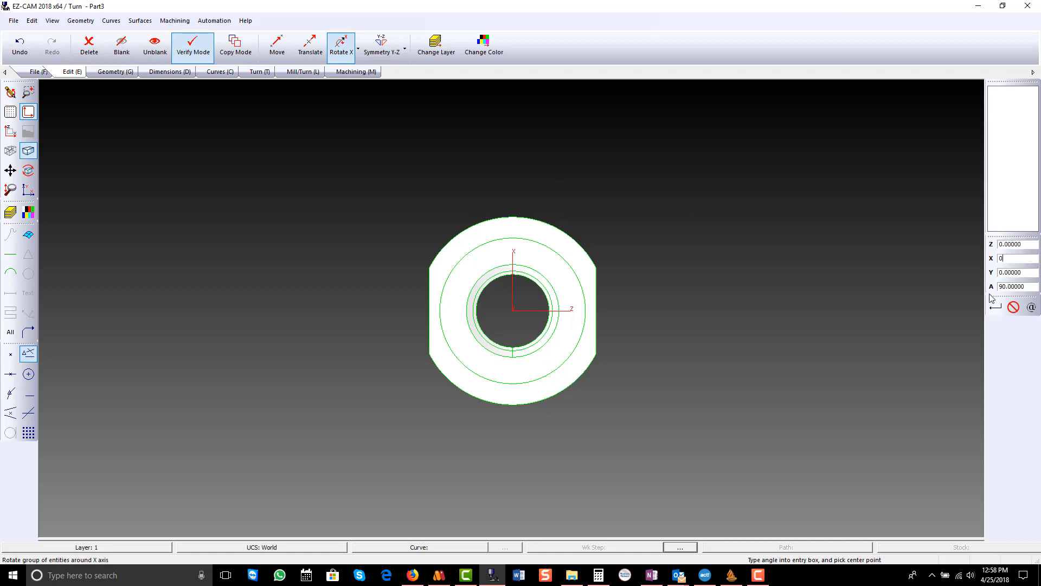
pyautogui.click(996, 309)
pyautogui.moveTo(325, 183); pyautogui.dragTo(708, 435)
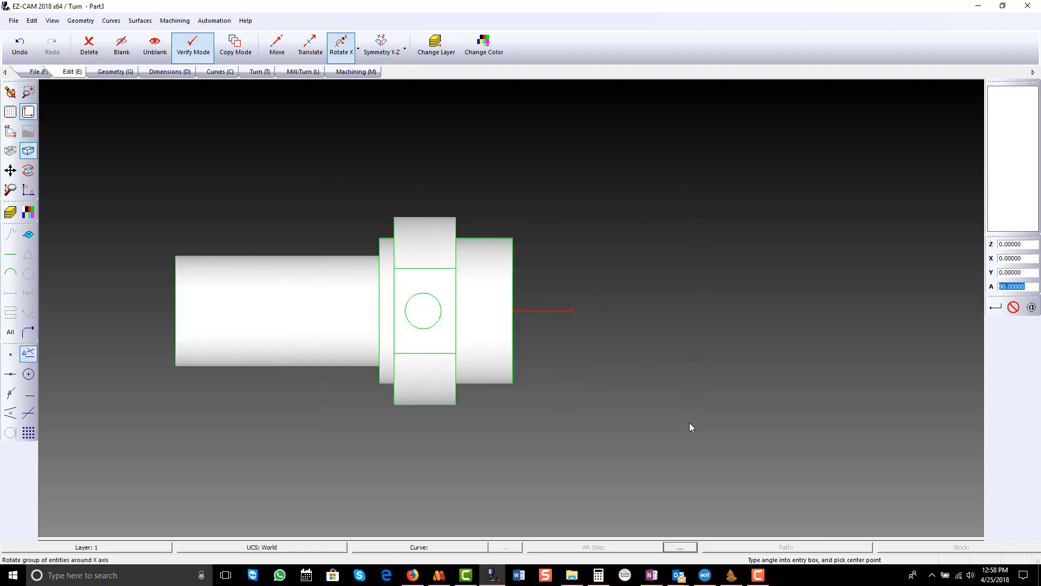
# - Create a silhouette boundary curve named "od" from all surfaces of the part
pyautogui.scroll(1, 450, 324)
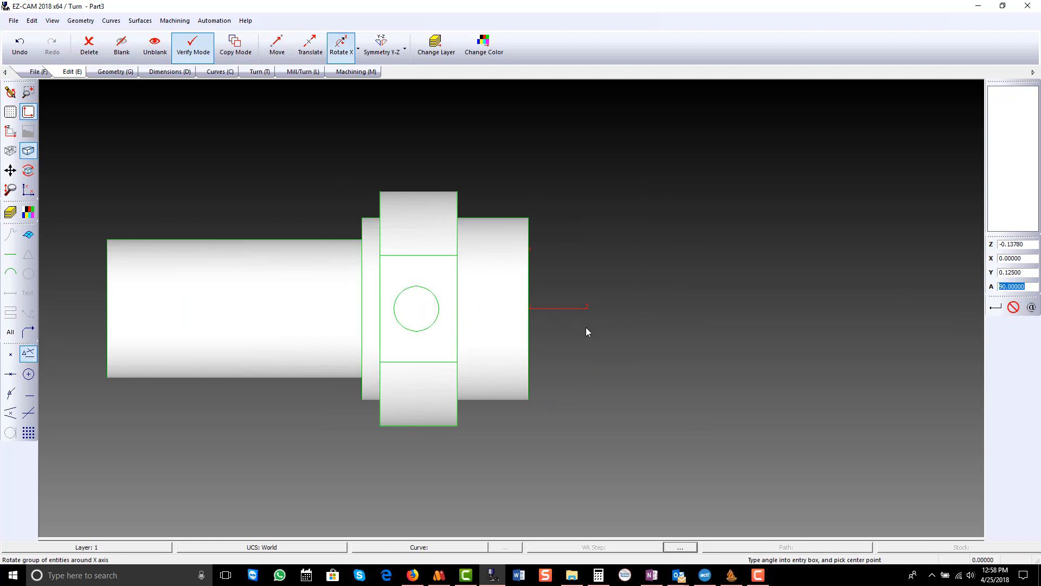
pyautogui.scroll(-1, 586, 330)
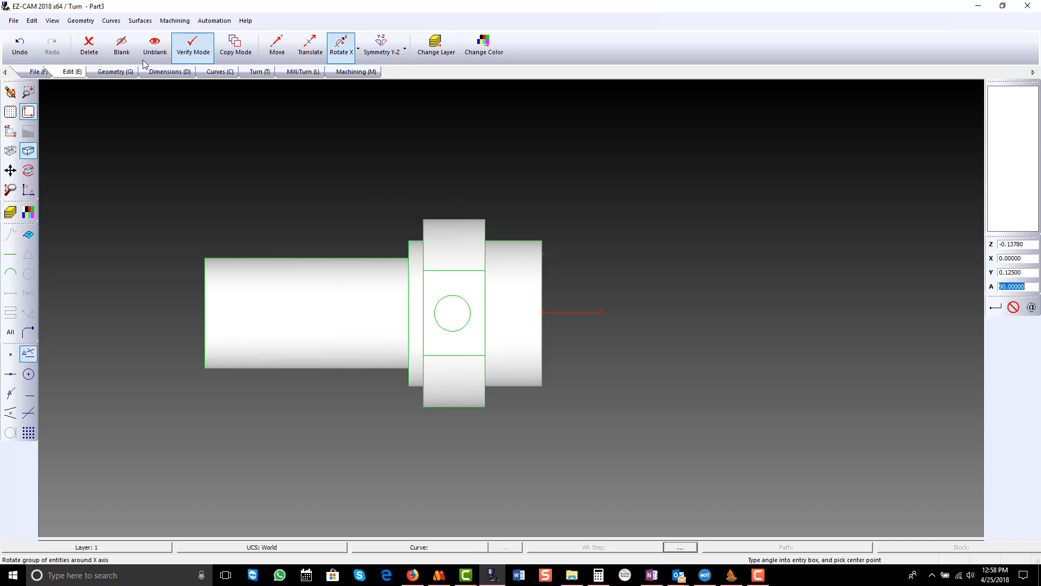
pyautogui.click(112, 22)
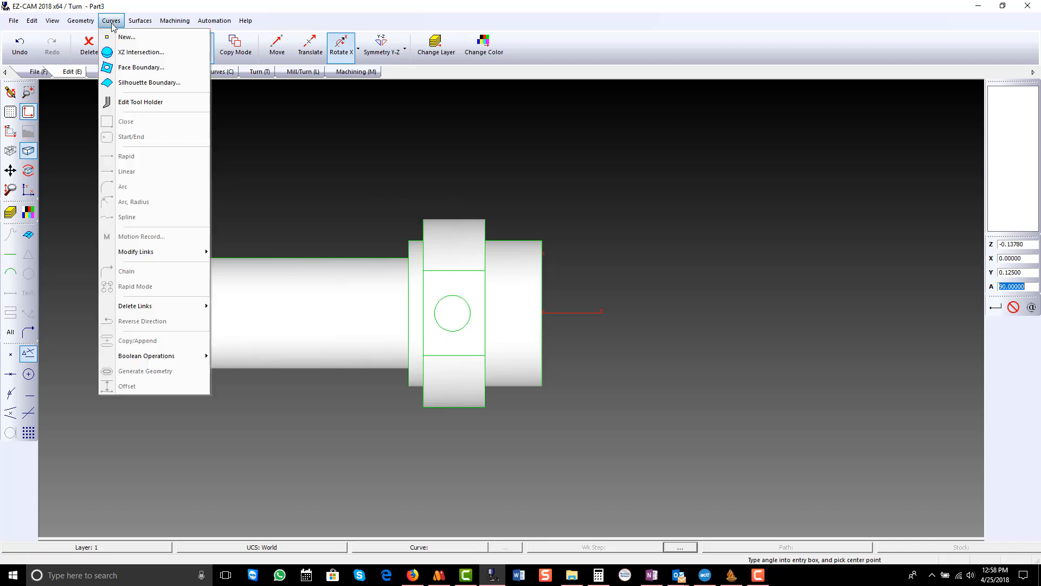
pyautogui.click(109, 83)
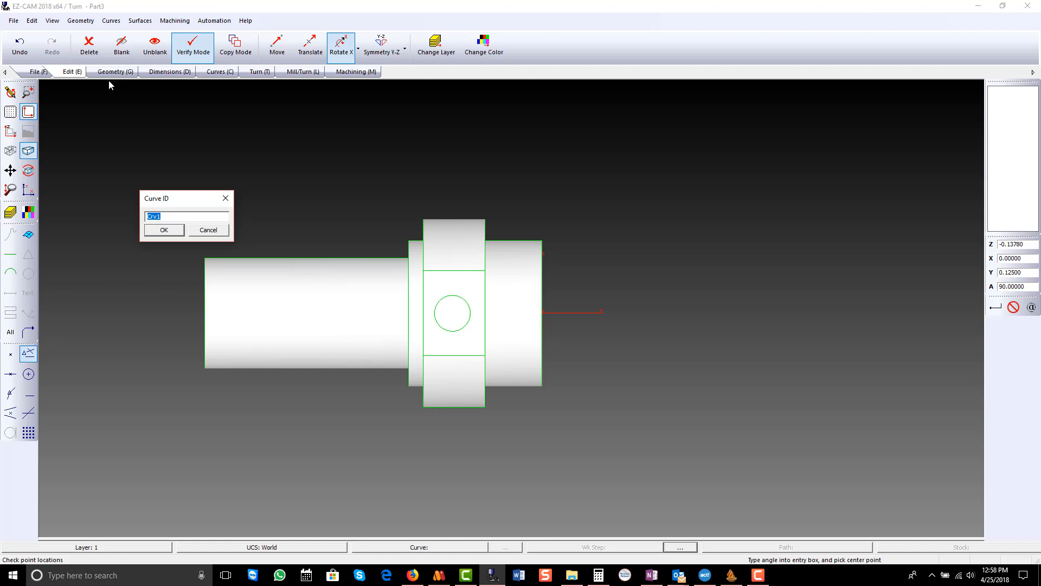
pyautogui.write('od')
pyautogui.press('Return')
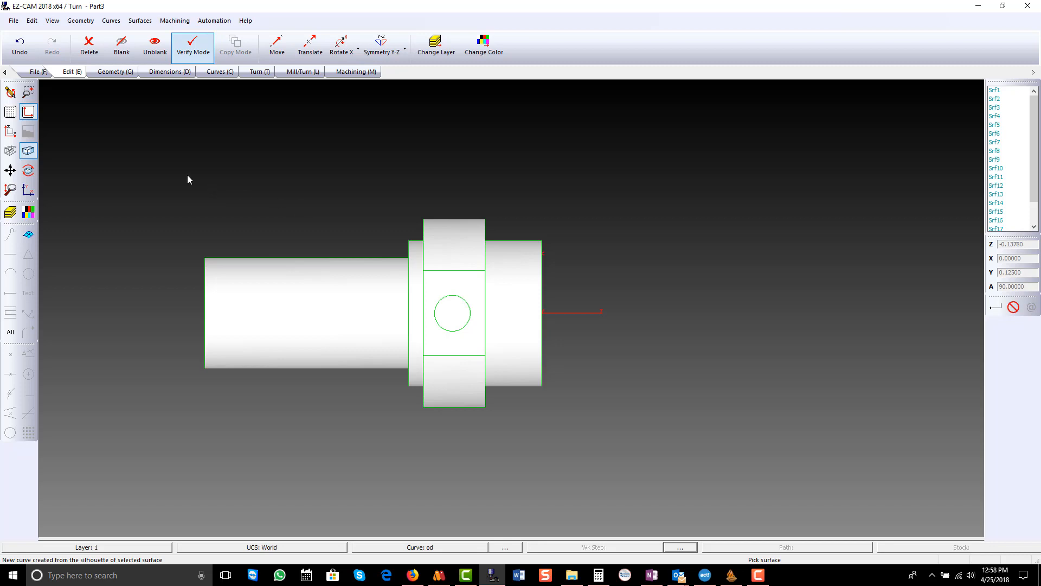
pyautogui.moveTo(169, 170); pyautogui.dragTo(588, 445)
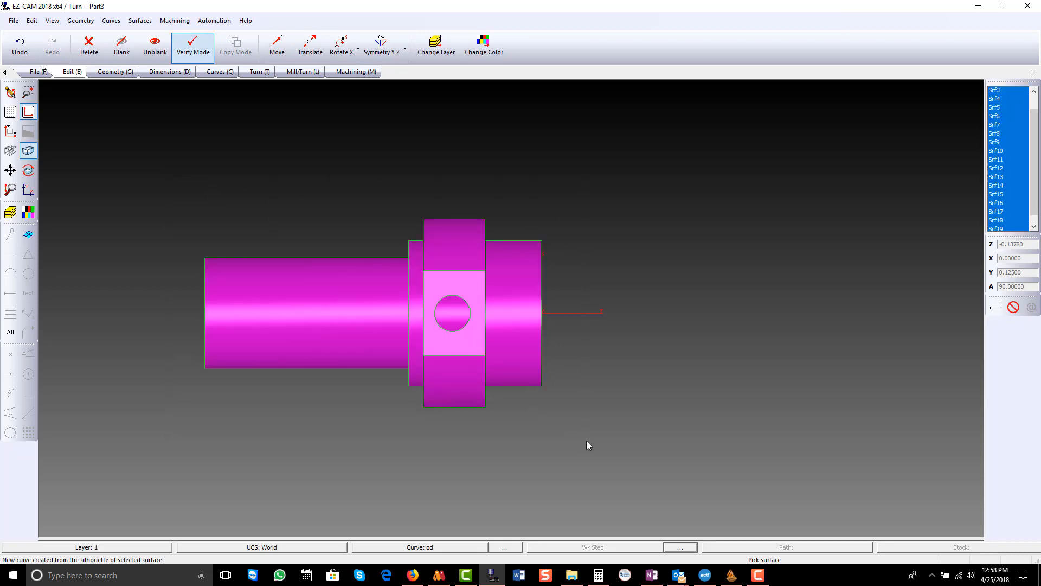
pyautogui.press('Return')
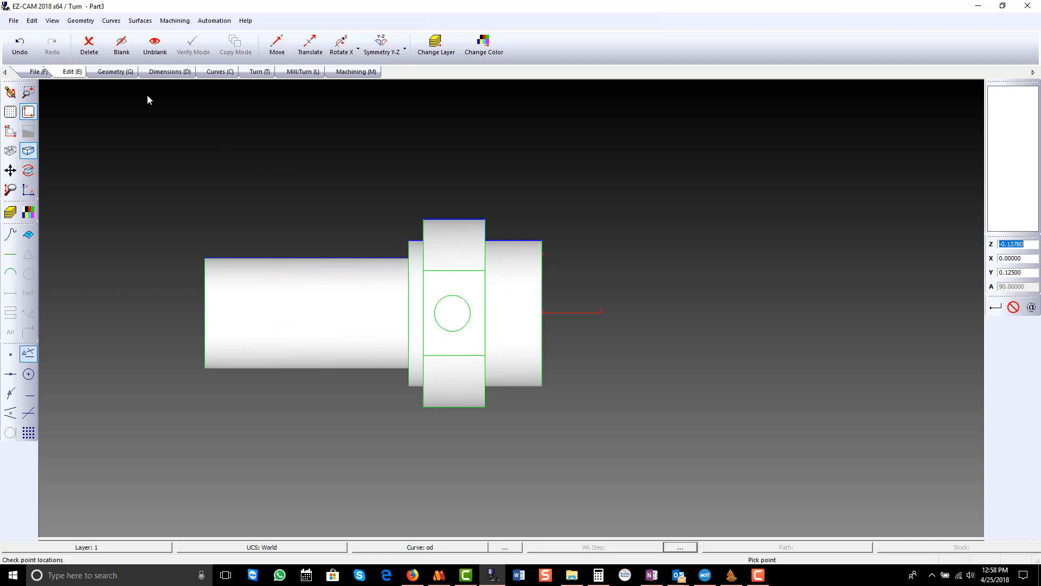
# - Blank all surfaces, lines, arcs and circles, leaving only the od curve displayed
pyautogui.click(121, 45)
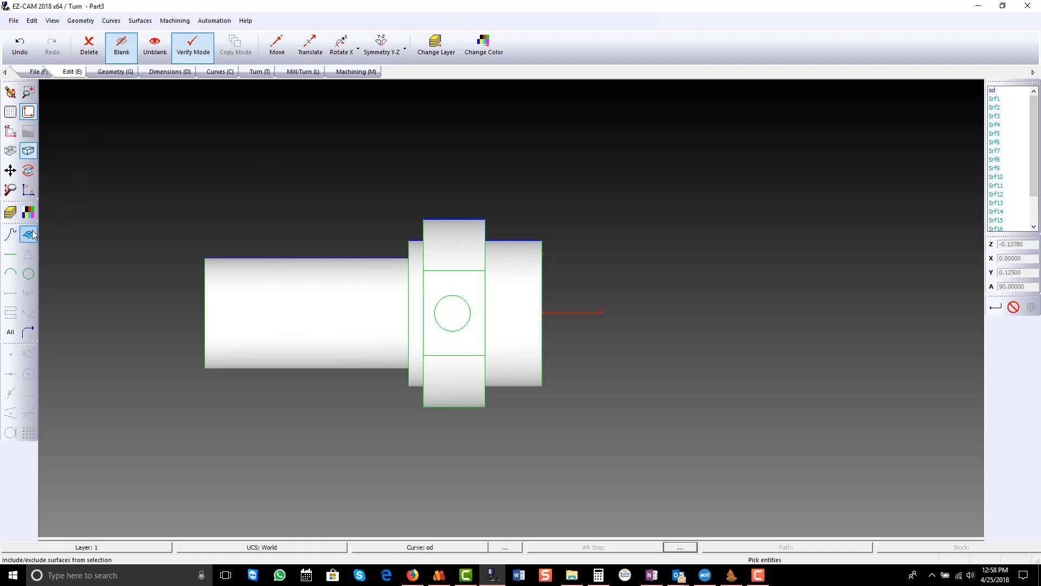
pyautogui.click(10, 253)
pyautogui.click(10, 274)
pyautogui.click(27, 274)
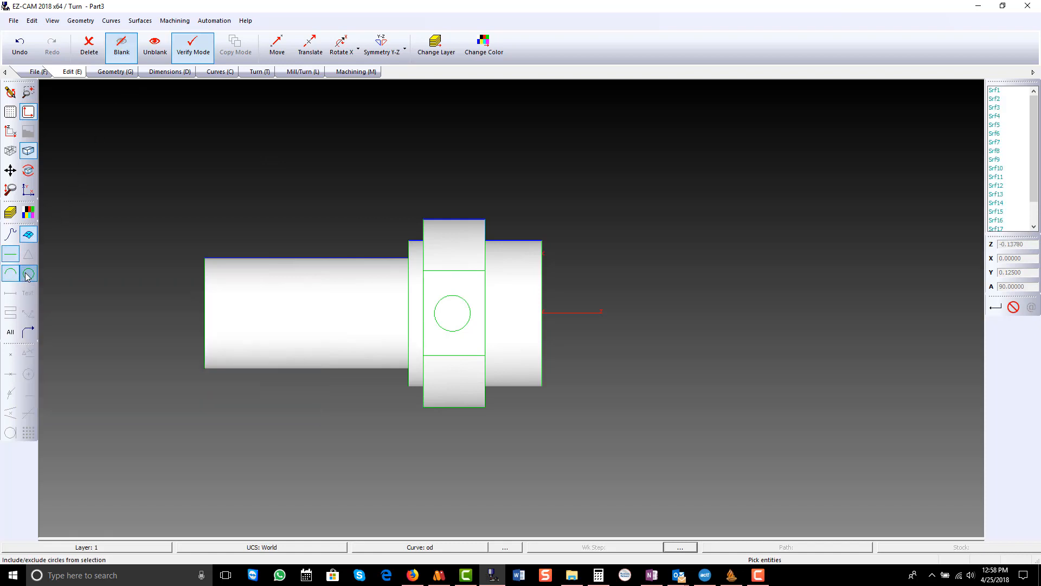
pyautogui.click(10, 332)
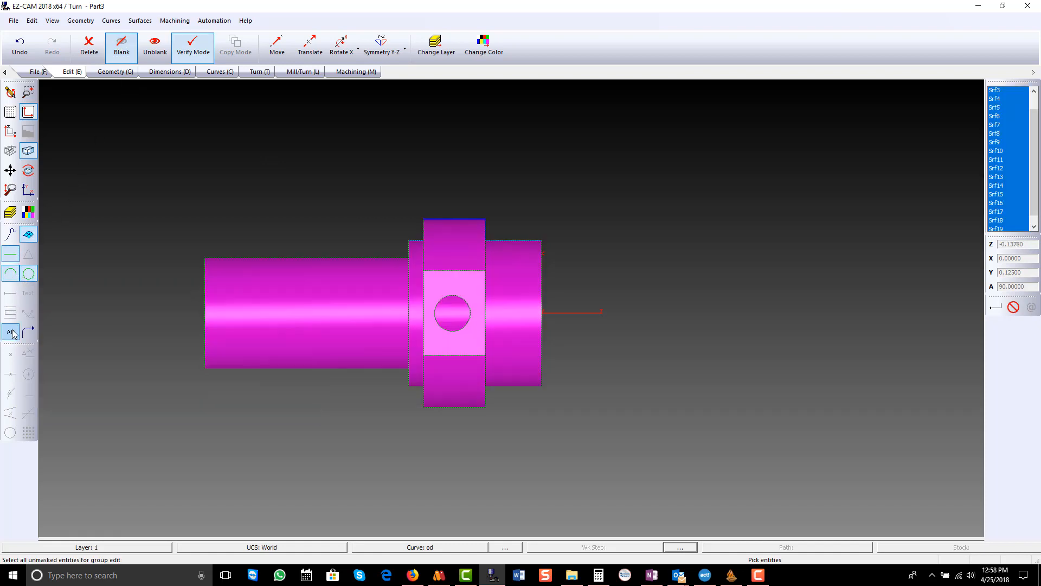
pyautogui.rightClick(128, 277)
# - Generate line geometry from the od curve and delete all of the curve's links
pyautogui.scroll(1, 156, 261)
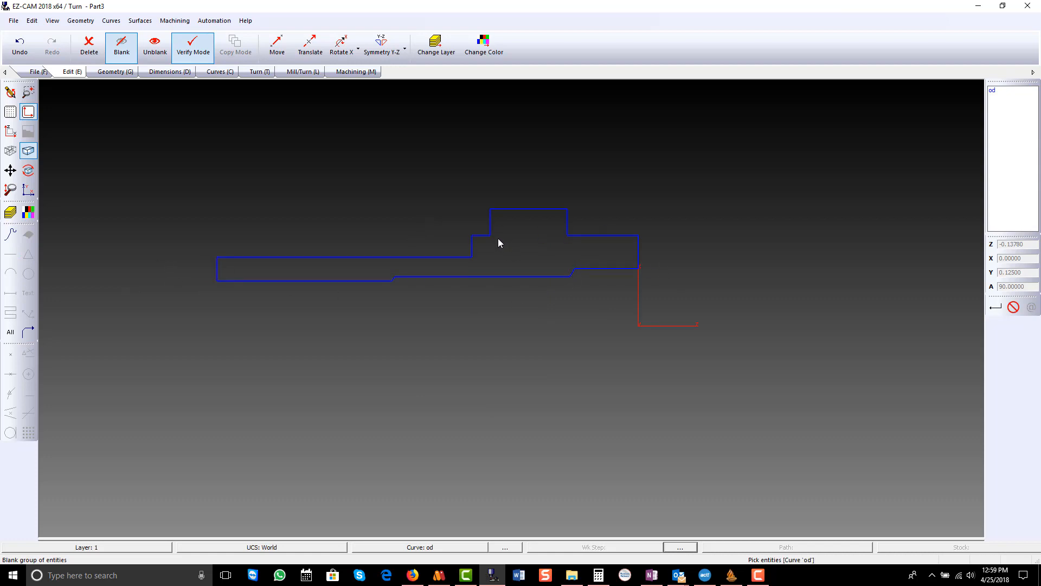
pyautogui.click(222, 75)
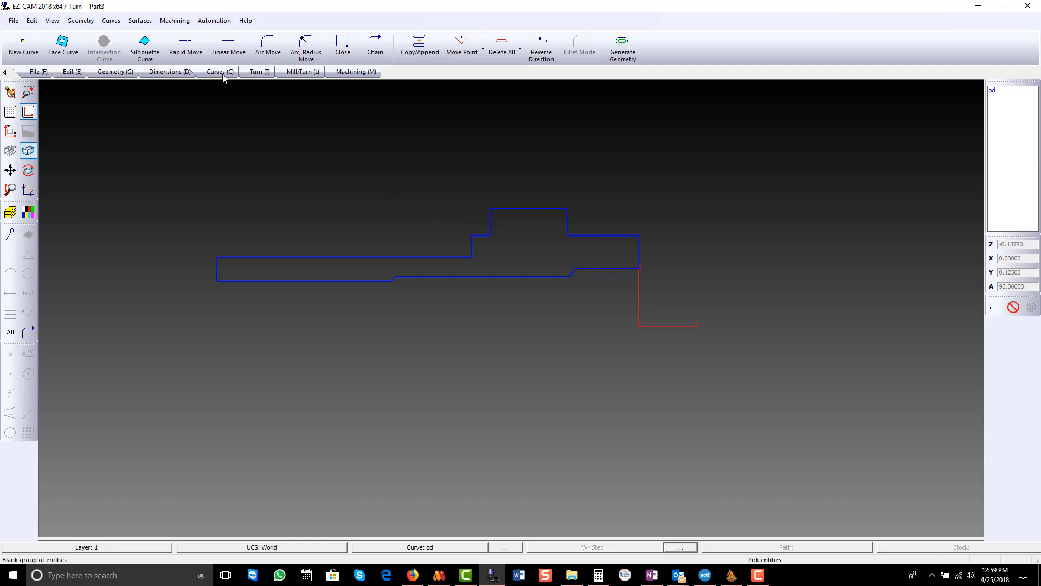
pyautogui.click(624, 51)
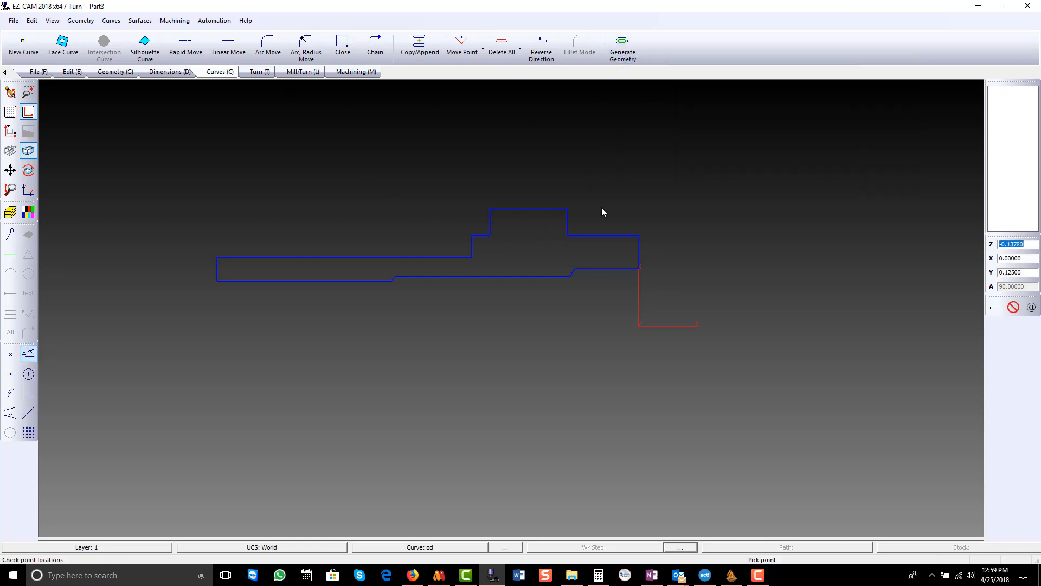
pyautogui.click(502, 46)
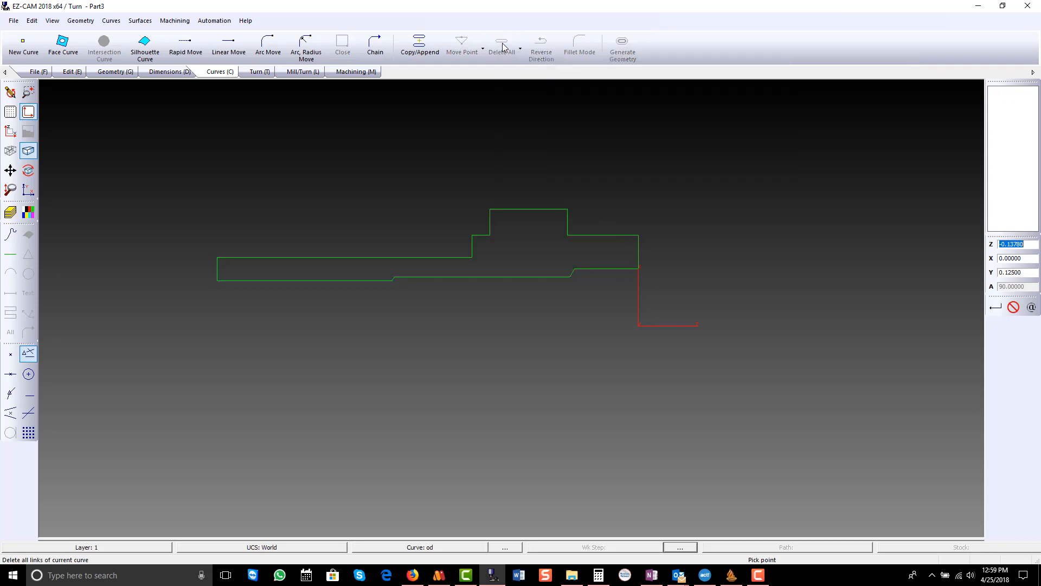
# - Chain the od curve from the outer line at the front face to the top line of the collar
pyautogui.click(375, 46)
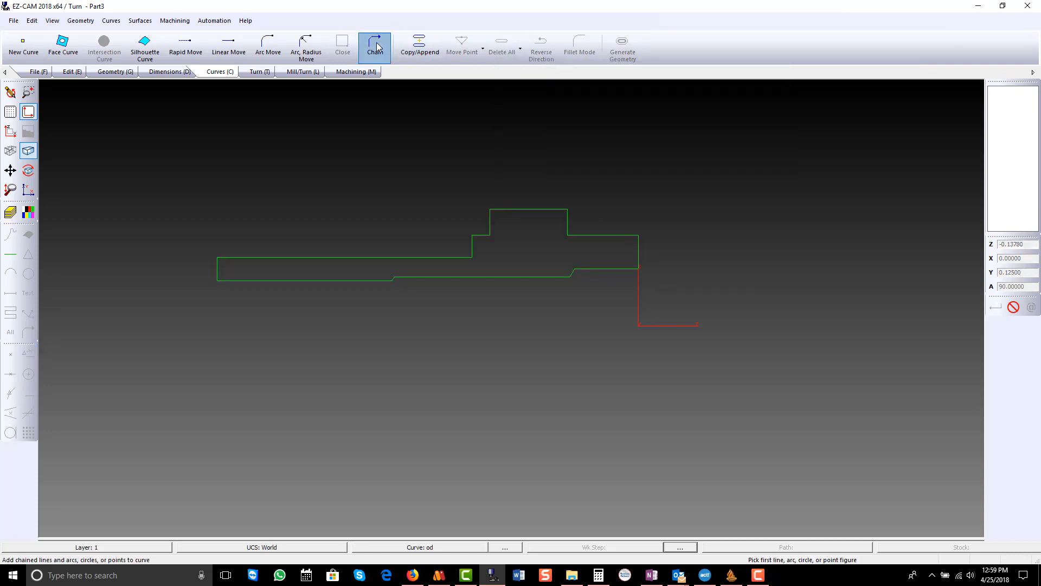
pyautogui.click(634, 237)
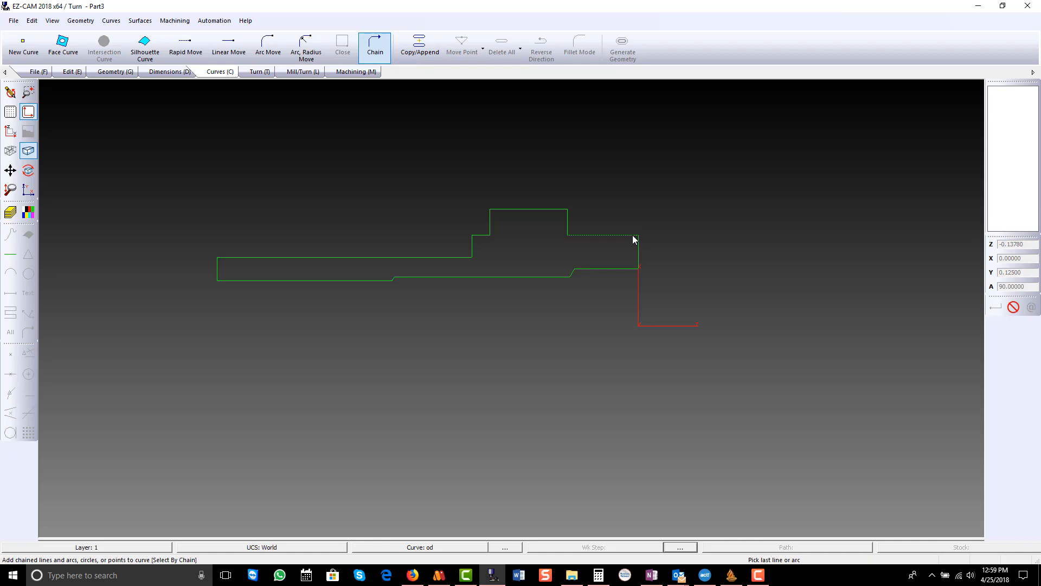
pyautogui.click(501, 209)
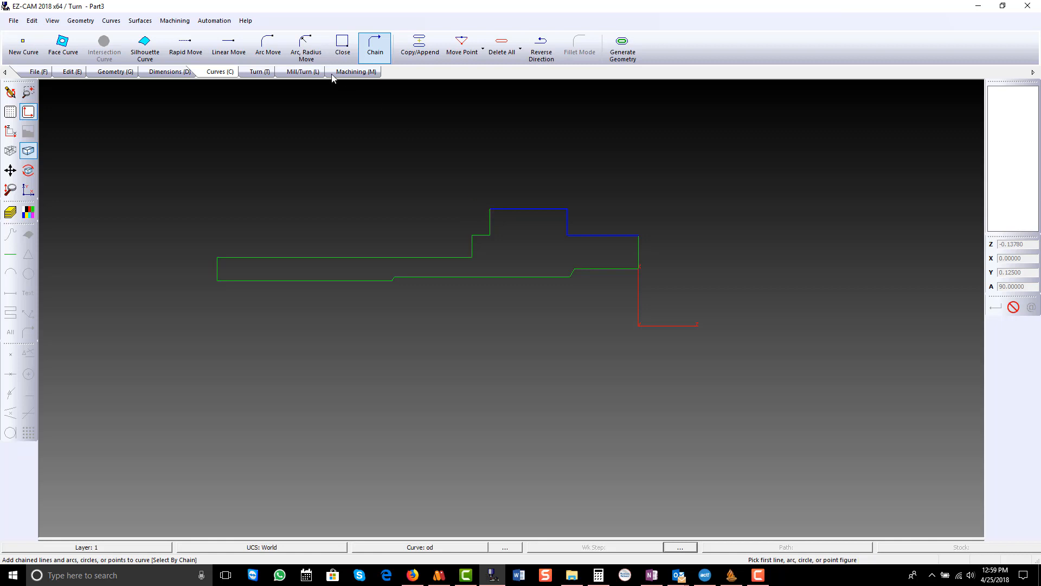
# - Append a linear move to the od curve 0.05 past the collar's rear corner, at Z -0.32085-.05 and X 0.50787
pyautogui.click(229, 46)
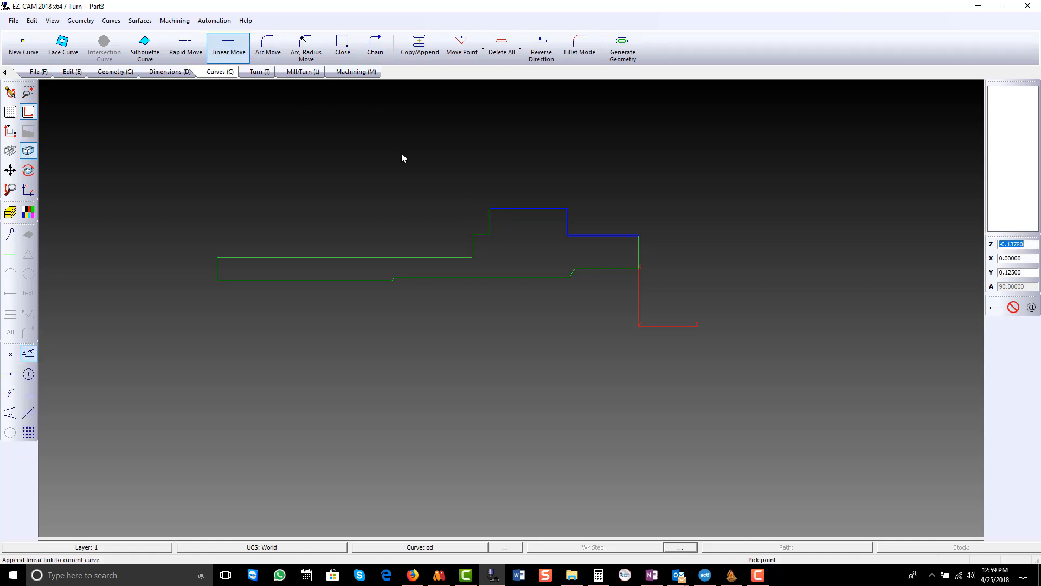
pyautogui.click(490, 209)
pyautogui.click(1031, 243)
pyautogui.write('-0.37085-.0')
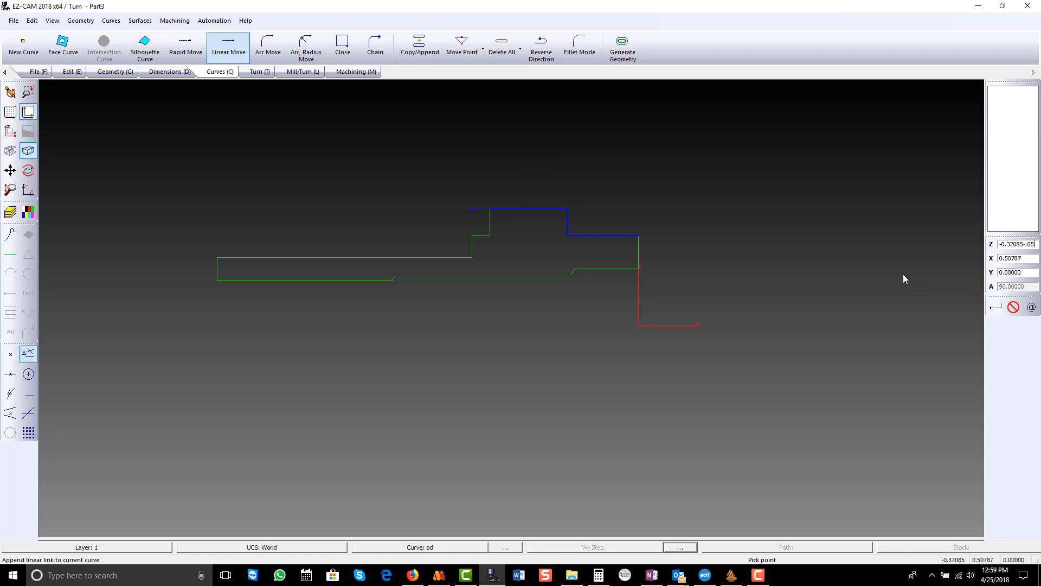
pyautogui.write('5')
pyautogui.press('Return')
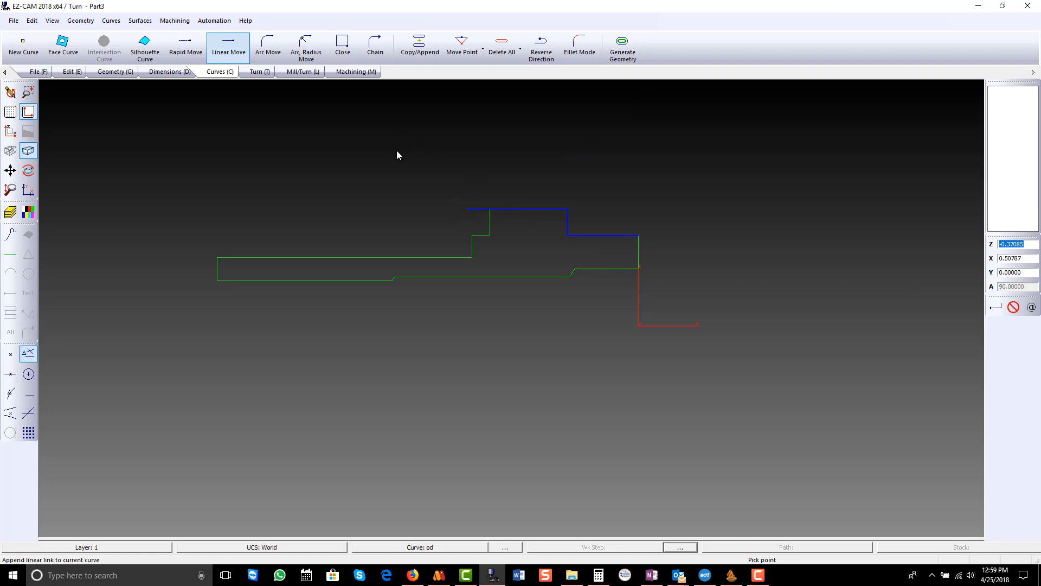
# - Create a Turn work step named rough od main on the od curve
pyautogui.click(256, 72)
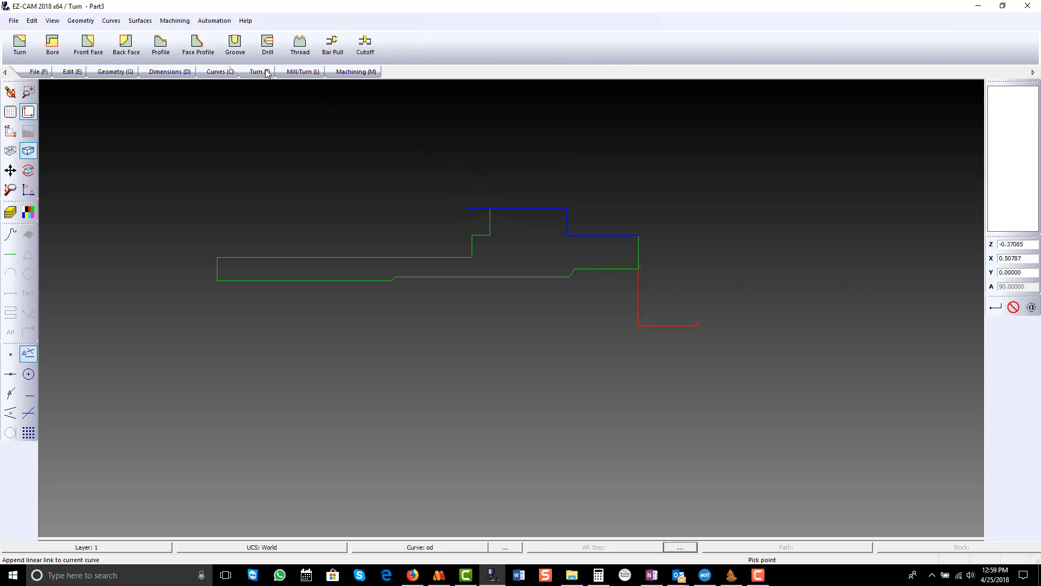
pyautogui.click(23, 47)
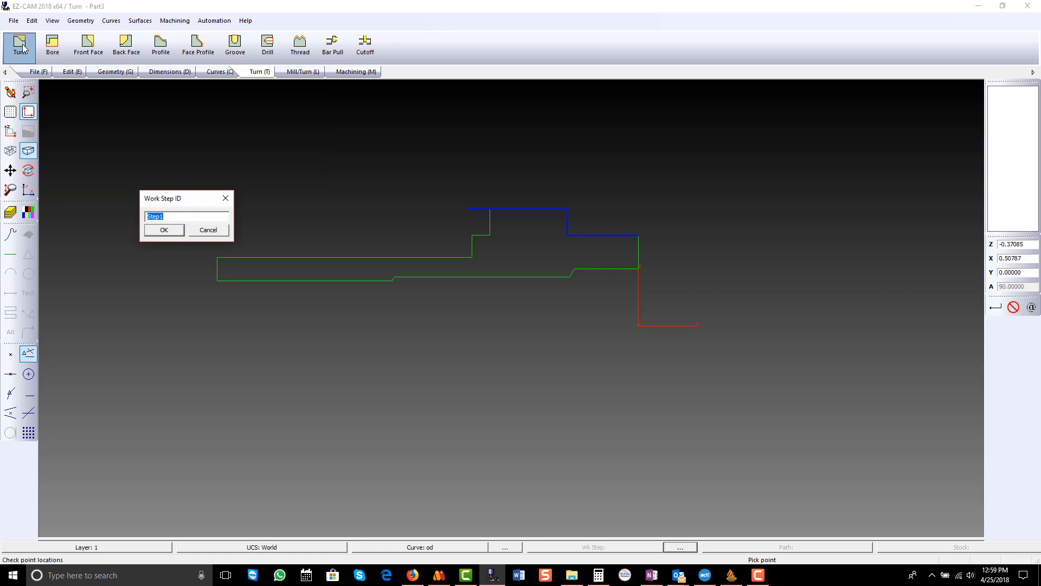
pyautogui.write('rough od main')
pyautogui.press('Return')
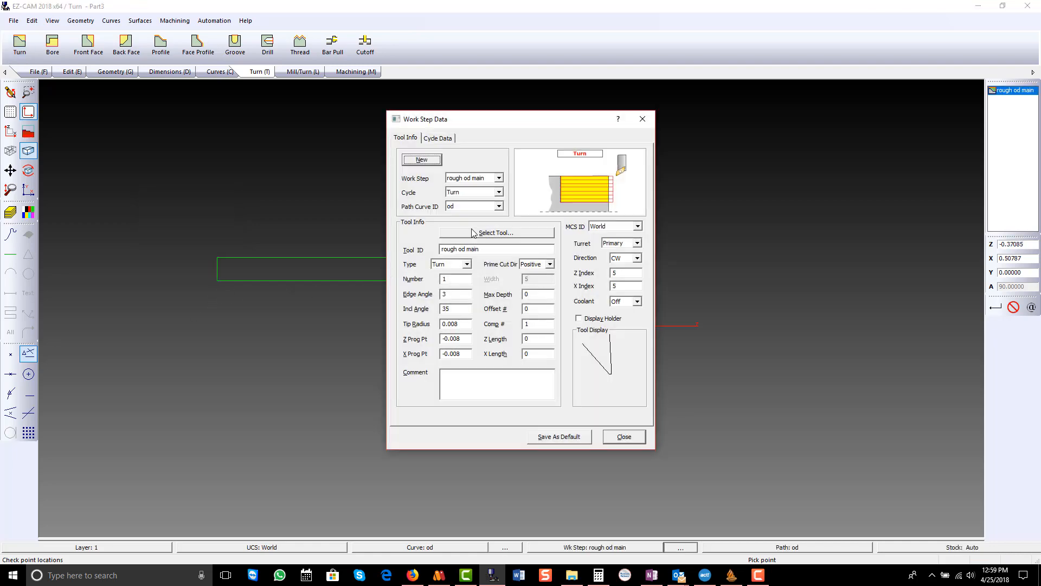
# - Assign the R0.008-35-3 VNMG turning tool to the roughing step and set its tool number to 1
pyautogui.click(473, 232)
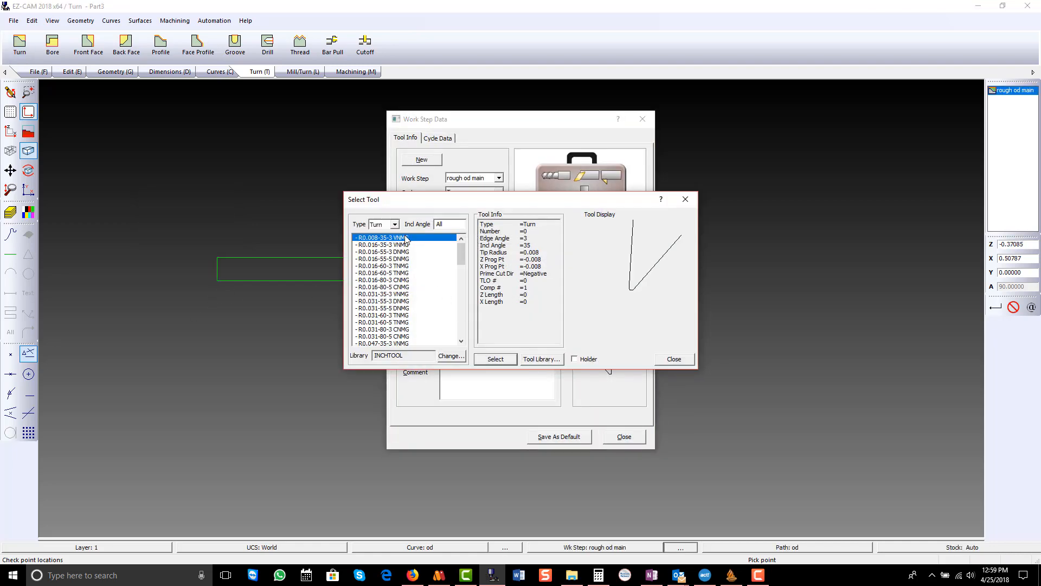
pyautogui.click(496, 359)
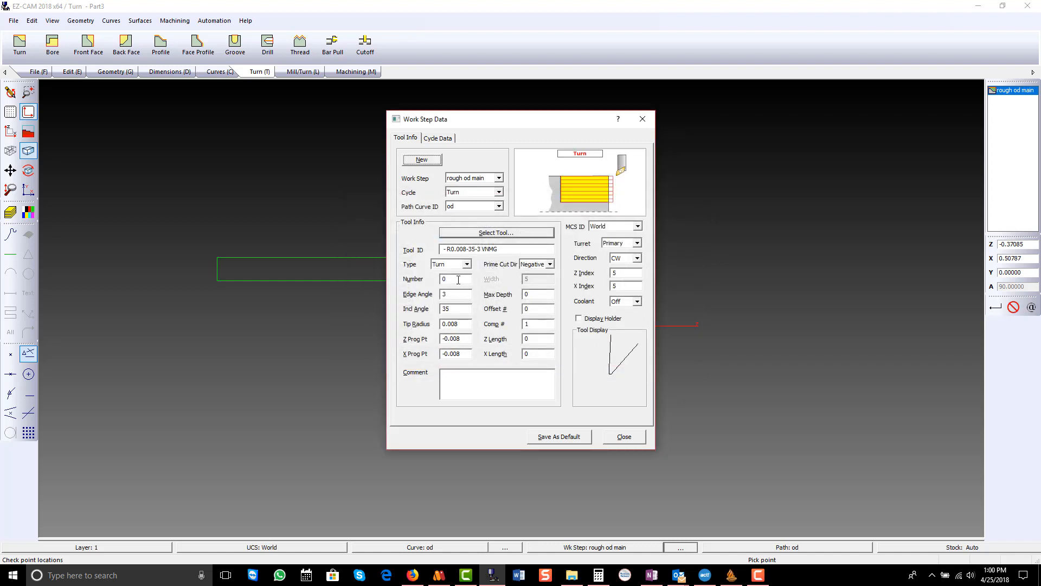
pyautogui.click(459, 280)
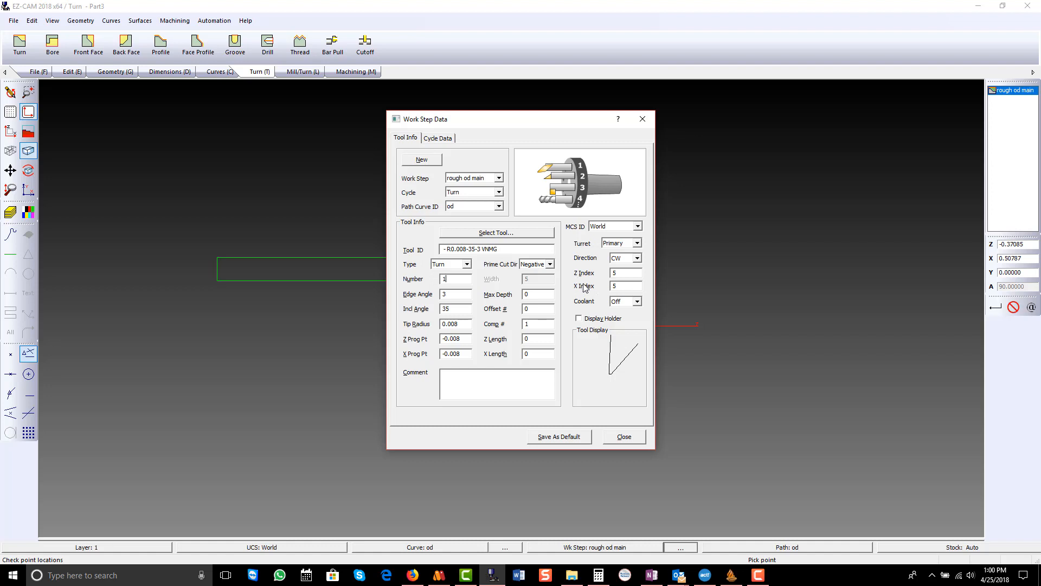
# - Set the roughing cycle's Z and X finish allowances to 0.01 with Undercut Check on, and verify the tool path
pyautogui.click(442, 139)
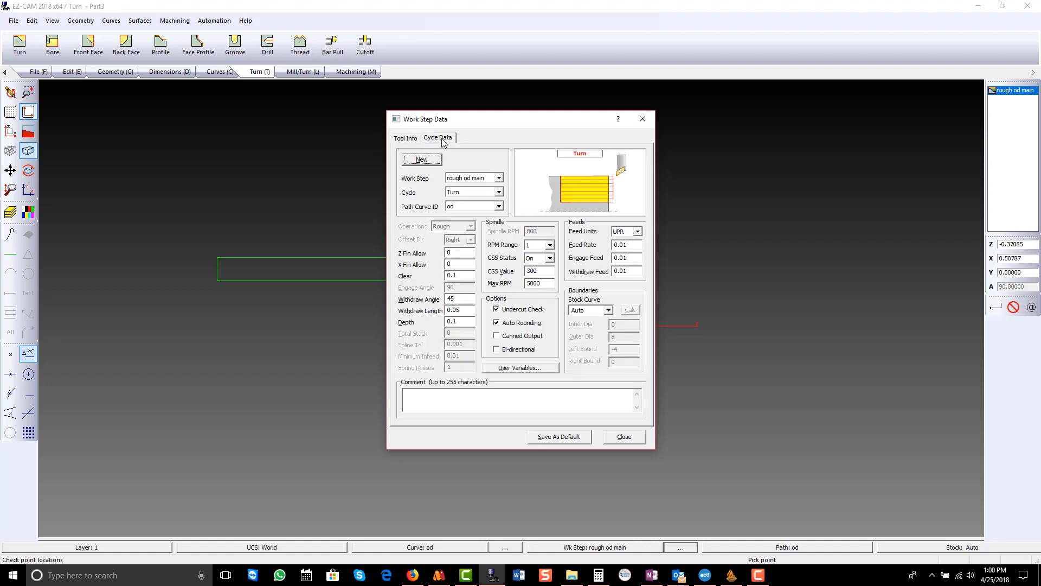
pyautogui.click(469, 252)
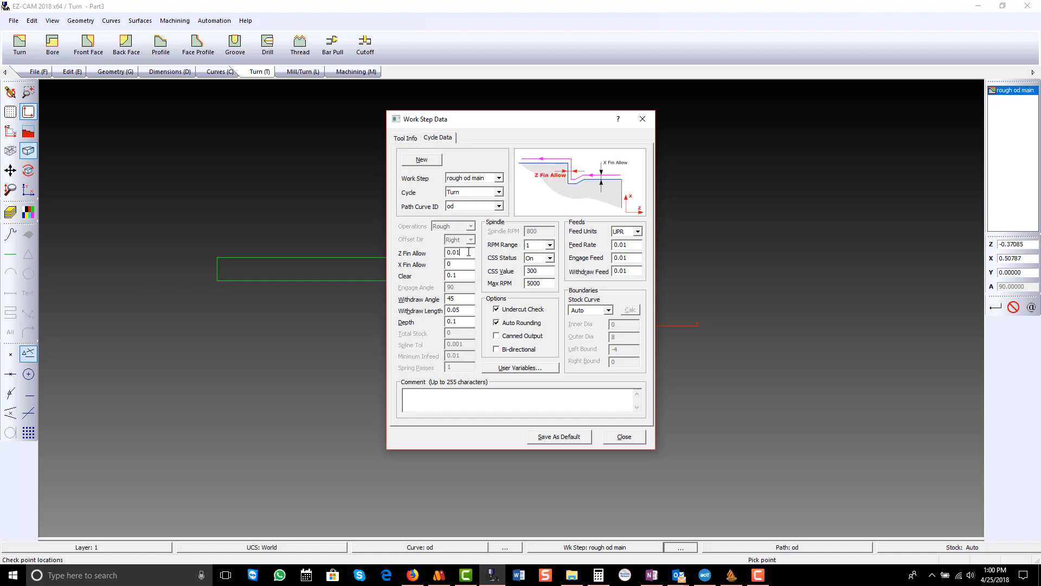
pyautogui.click(470, 262)
pyautogui.click(472, 298)
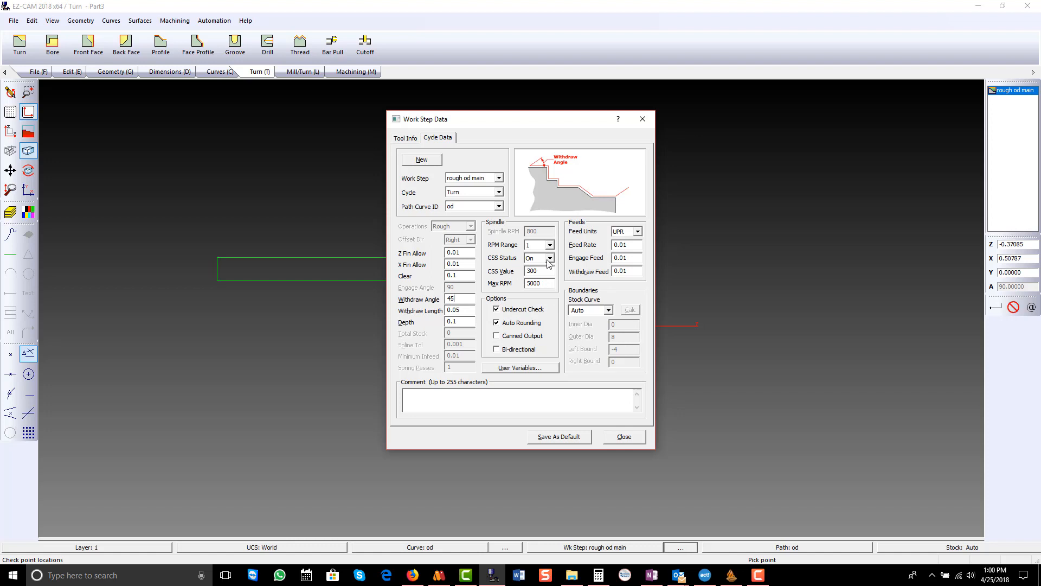
pyautogui.click(497, 310)
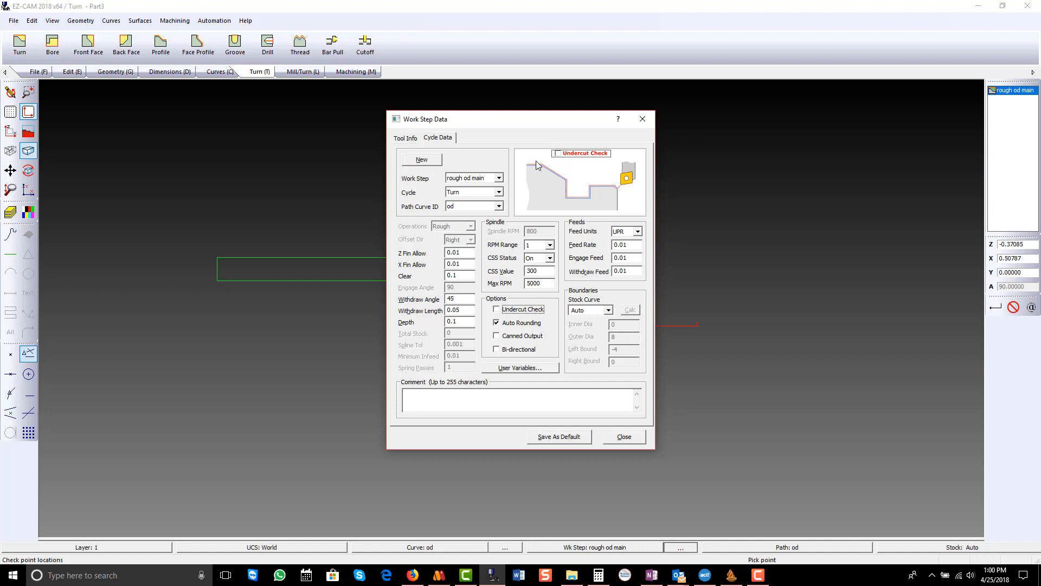
pyautogui.click(496, 310)
pyautogui.click(624, 436)
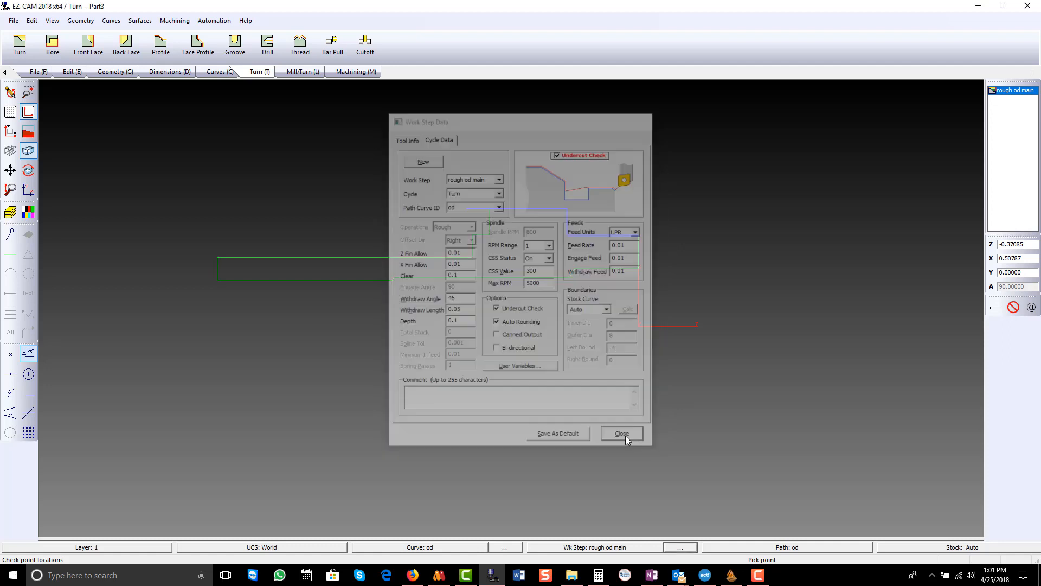
pyautogui.click(356, 72)
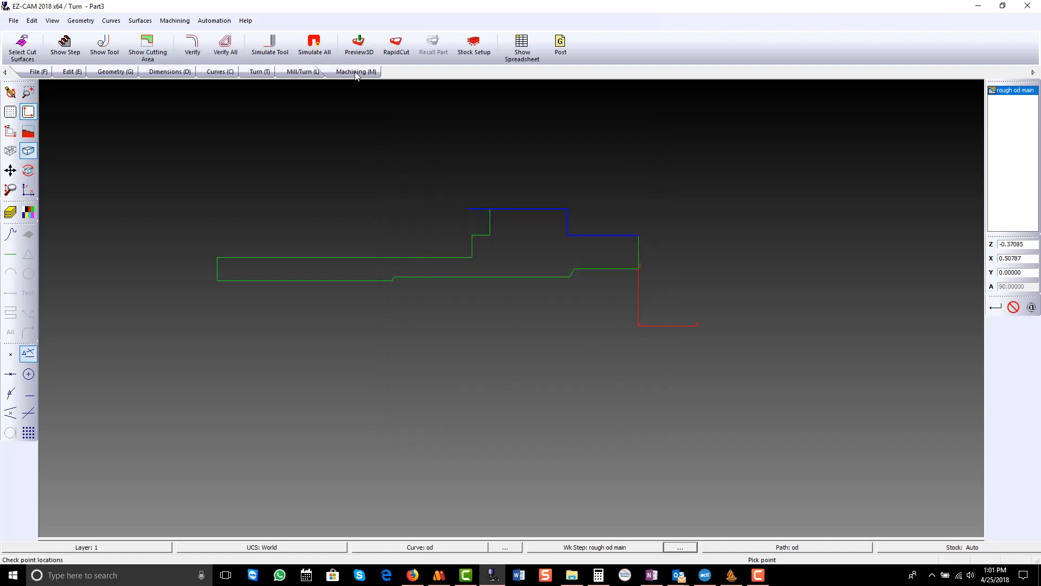
pyautogui.click(199, 41)
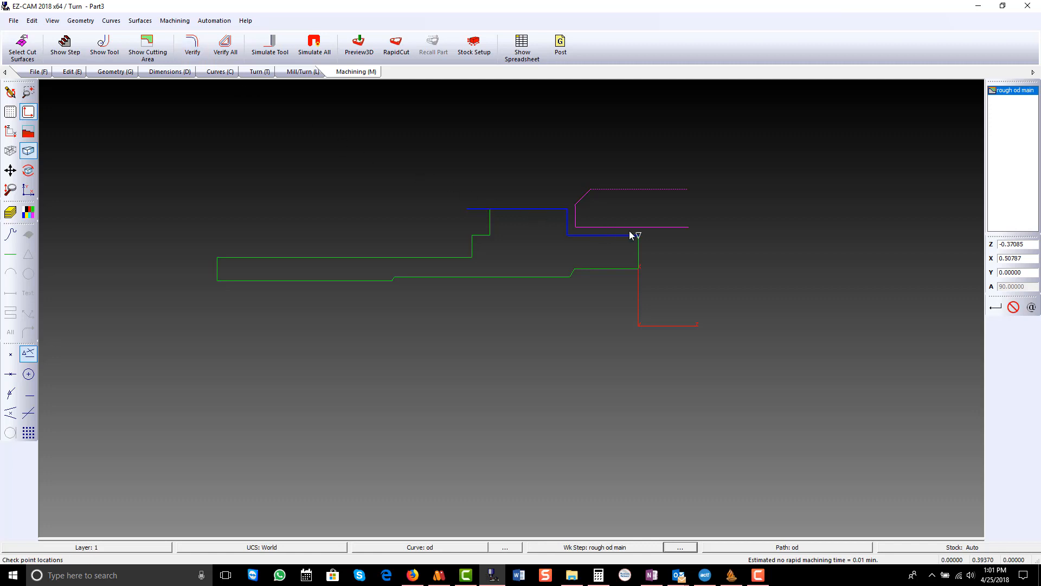
# - Set the depth of cut of the rough od main step to 0.025 and verify its tool path again
pyautogui.doubleClick(1005, 93)
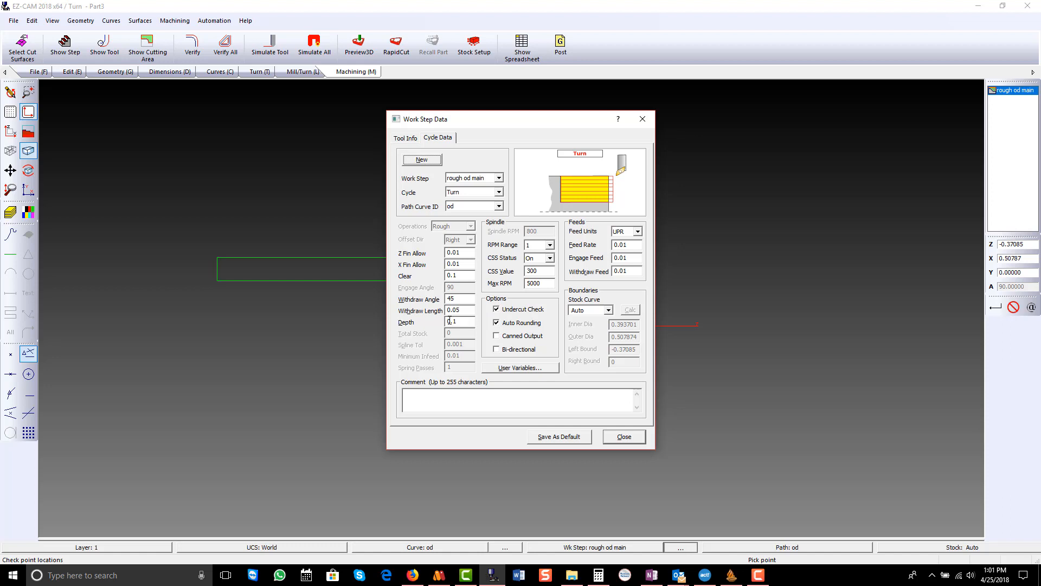
pyautogui.moveTo(454, 319); pyautogui.dragTo(467, 320)
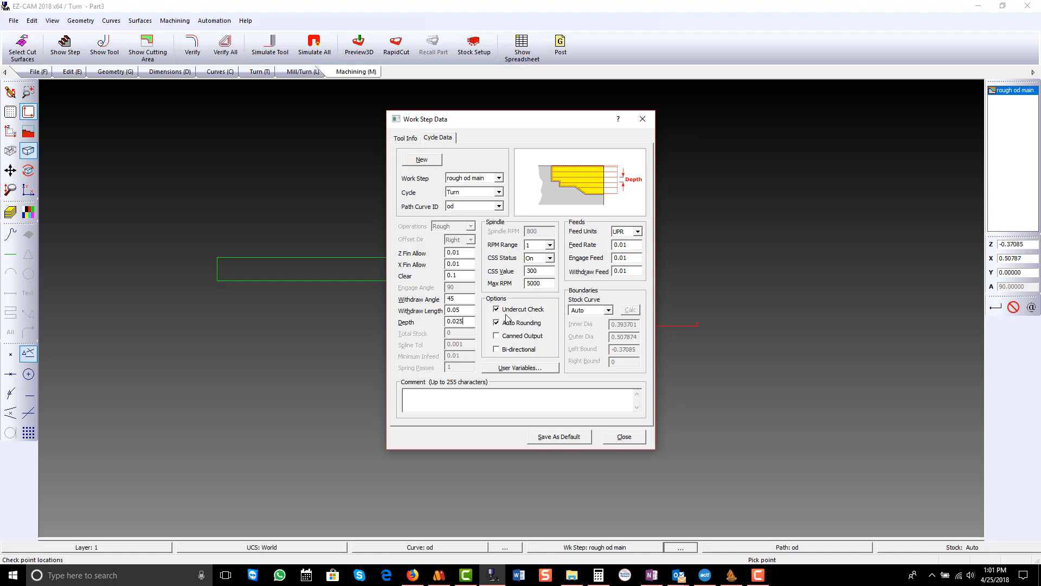
pyautogui.click(620, 439)
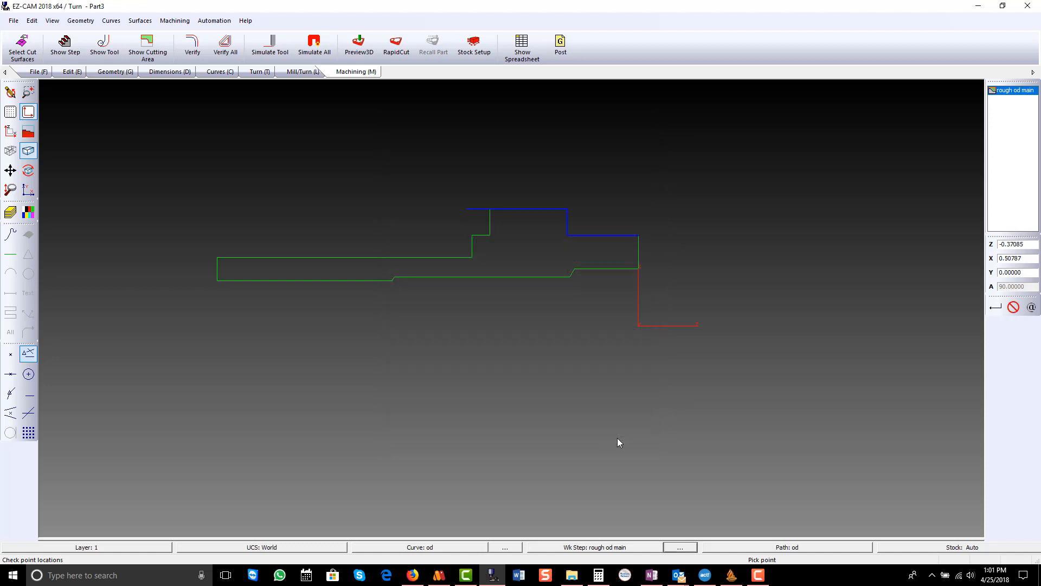
pyautogui.click(194, 44)
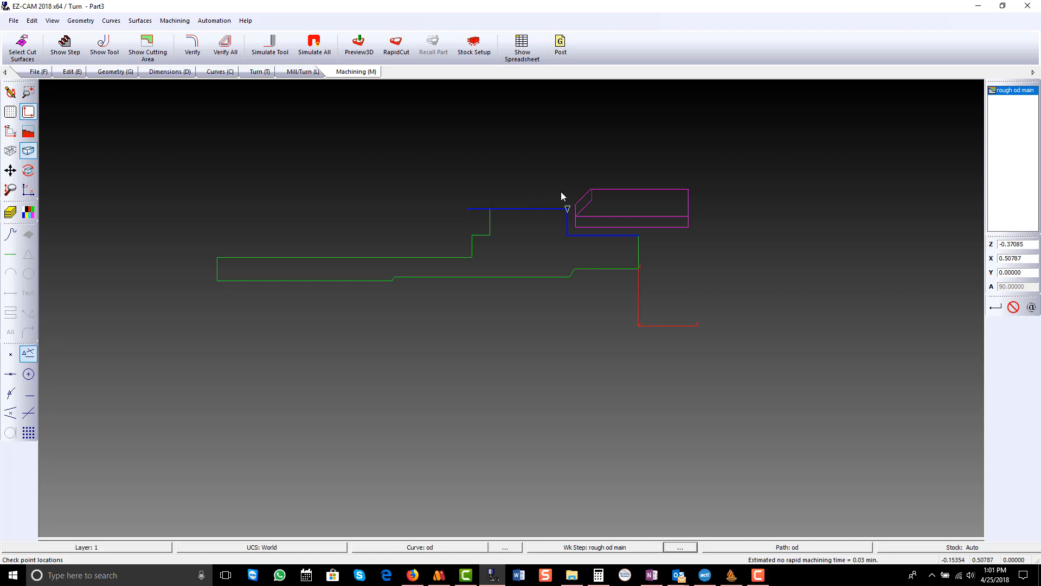
# - Switch the rough od main step to calculated Manual stock boundaries and set the outer diameter to 0.6
pyautogui.doubleClick(1005, 92)
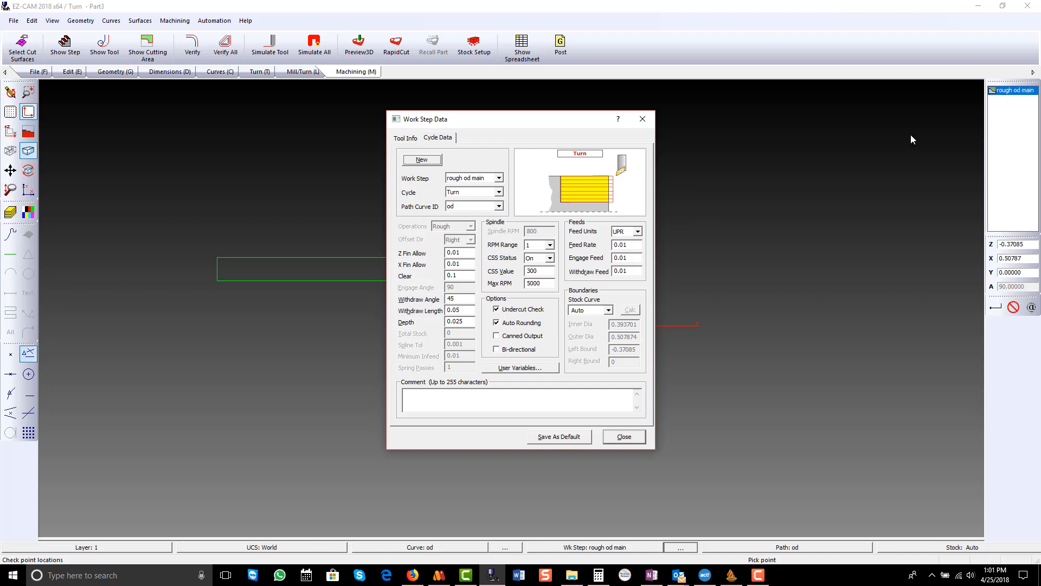
pyautogui.click(607, 310)
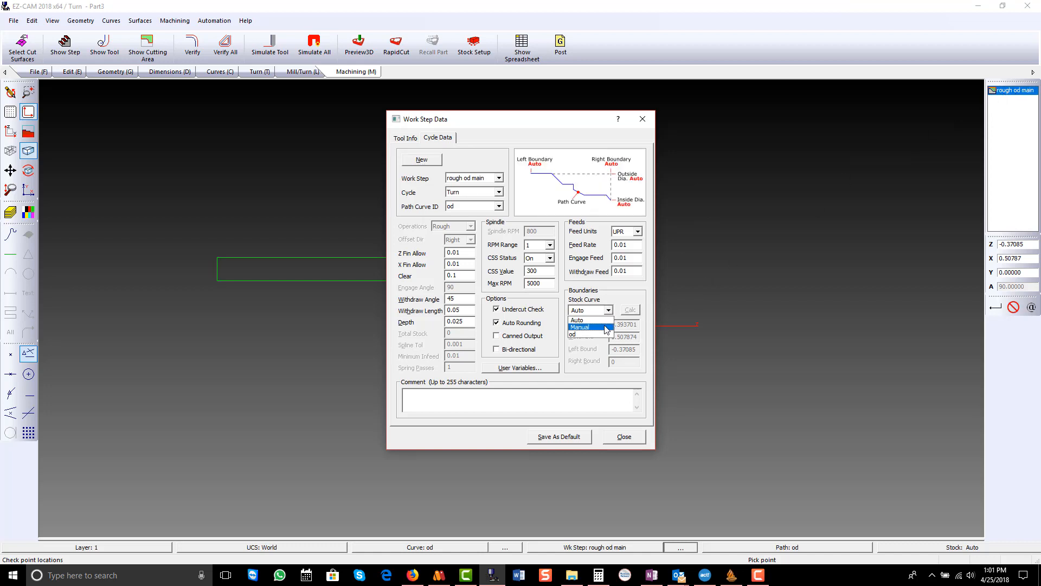
pyautogui.click(606, 327)
pyautogui.click(630, 310)
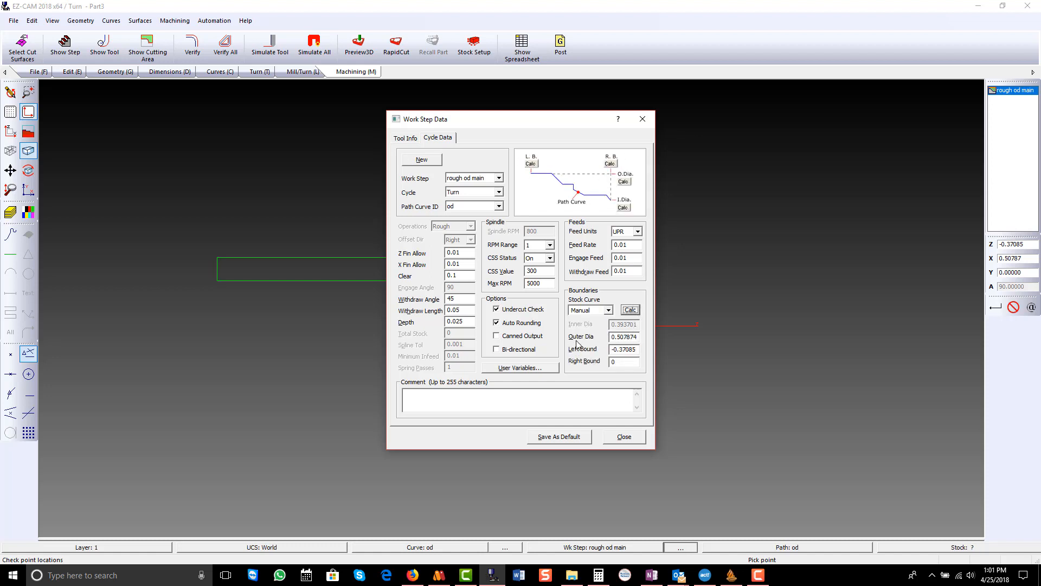
pyautogui.moveTo(619, 337); pyautogui.dragTo(641, 338)
pyautogui.write('.6')
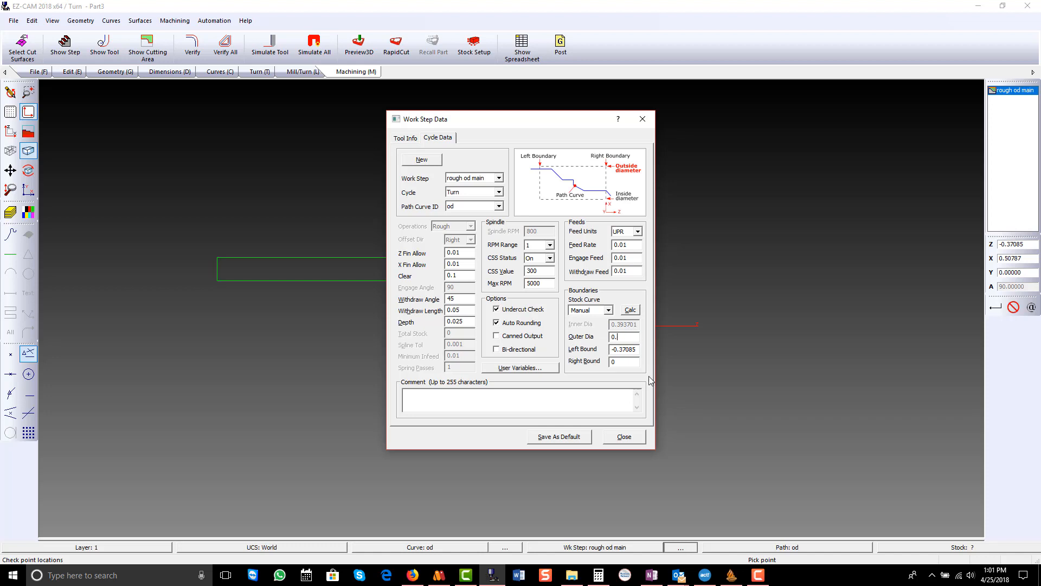
pyautogui.click(640, 437)
# - Verify the roughing tool path with the manual stock boundaries around the collar and front diameter
pyautogui.scroll(-2, 656, 434)
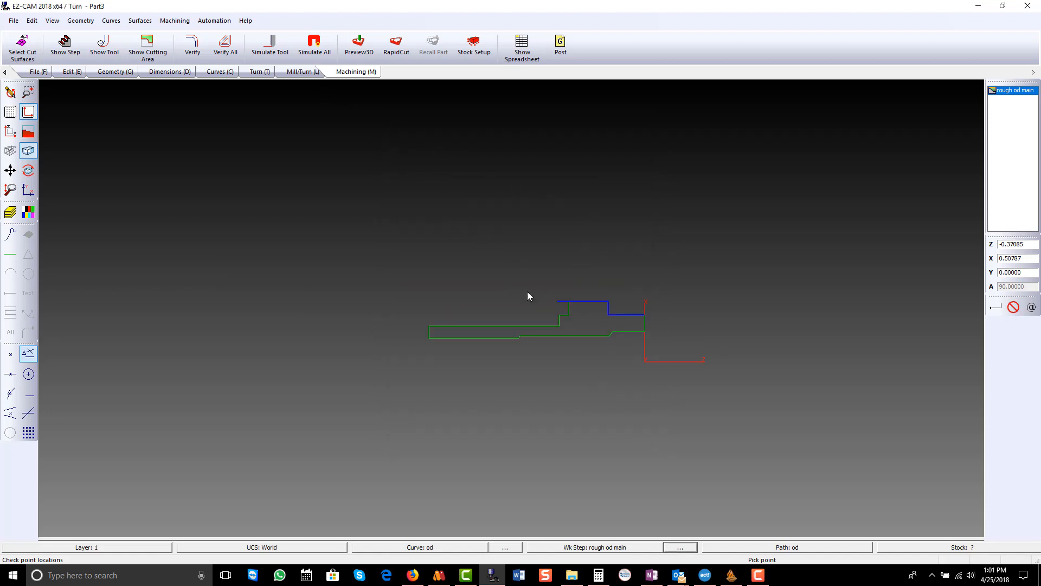
pyautogui.scroll(4, 662, 323)
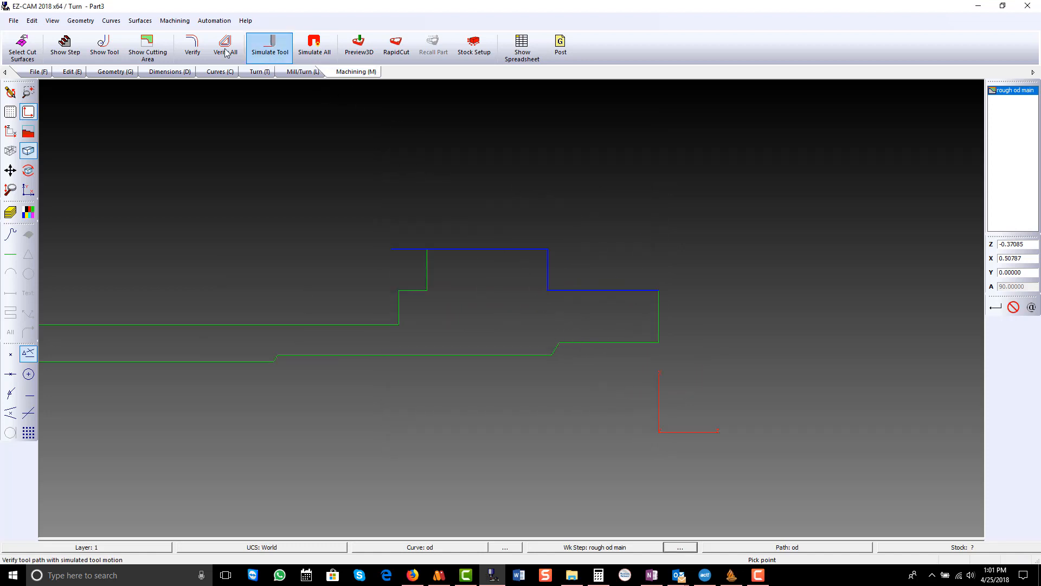
pyautogui.click(200, 44)
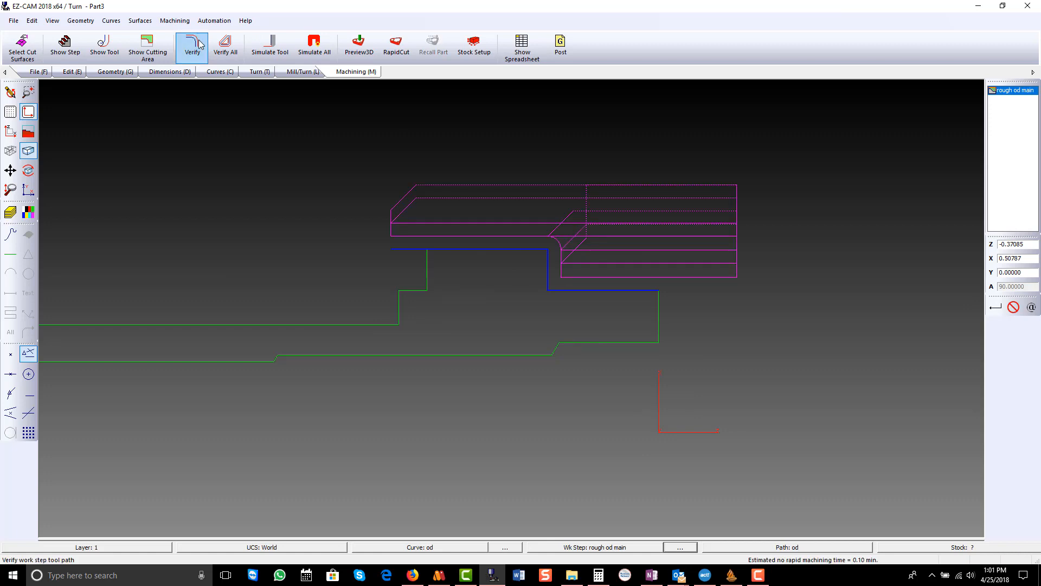
# - Run the 3D preview of the roughing cut, inspect the turned part from an angle, and return to the flat profile view
pyautogui.click(363, 47)
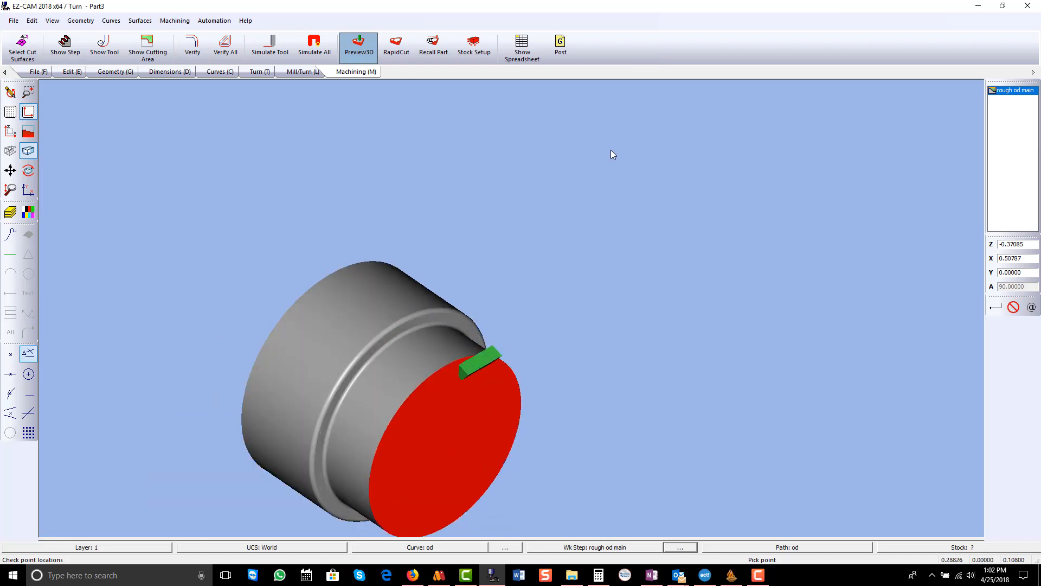
pyautogui.scroll(-2, 584, 291)
pyautogui.scroll(2, 531, 370)
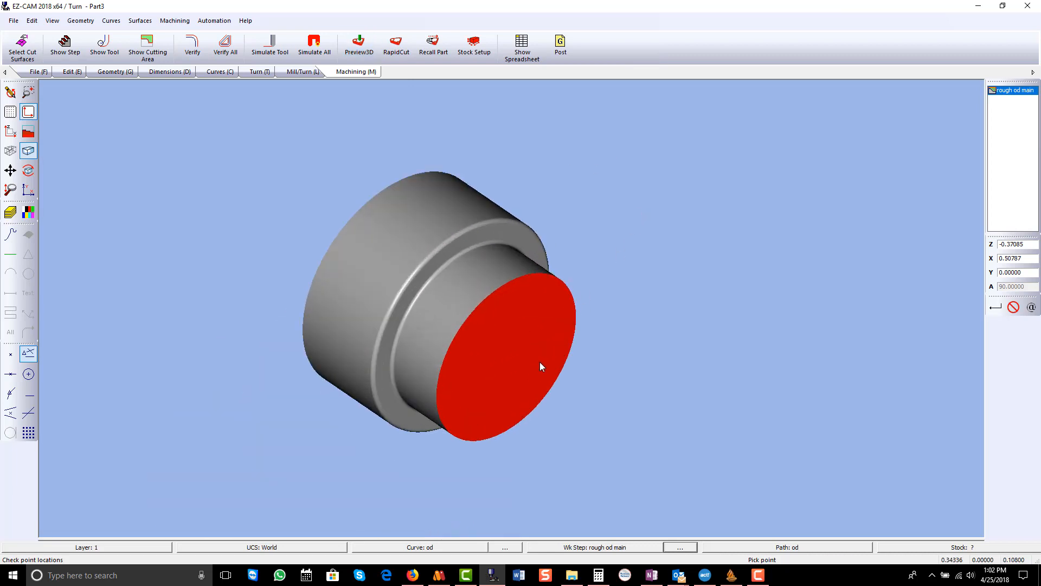
pyautogui.moveTo(539, 362); pyautogui.dragTo(317, 217, button='middle')
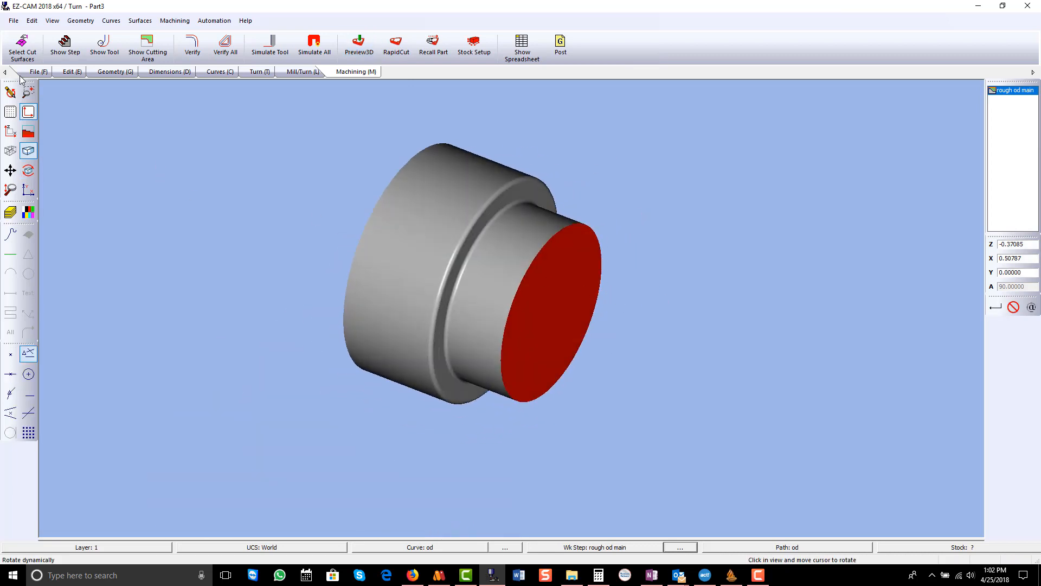
pyautogui.click(11, 92)
pyautogui.click(11, 131)
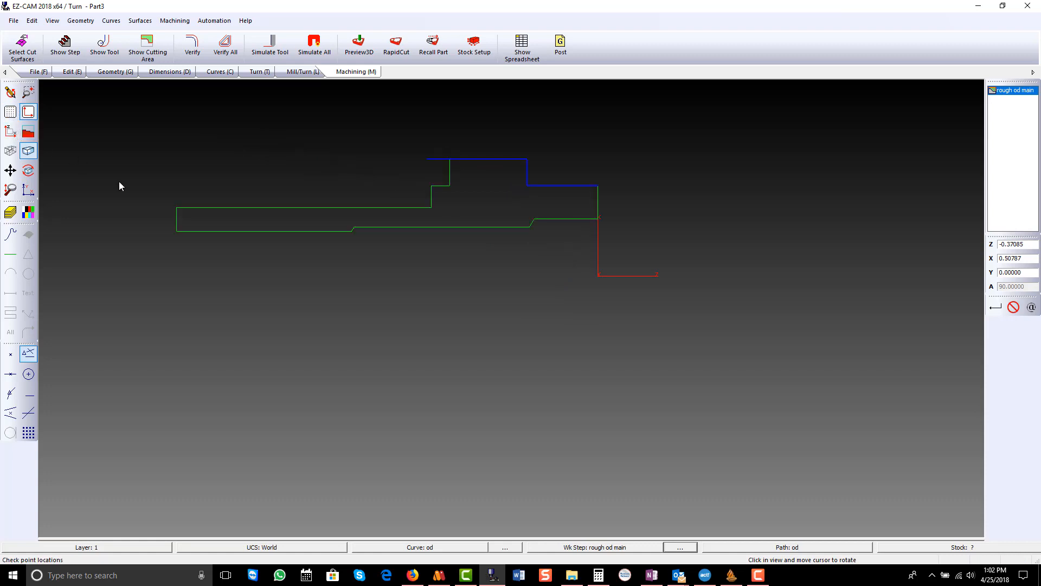
pyautogui.scroll(-1, 476, 317)
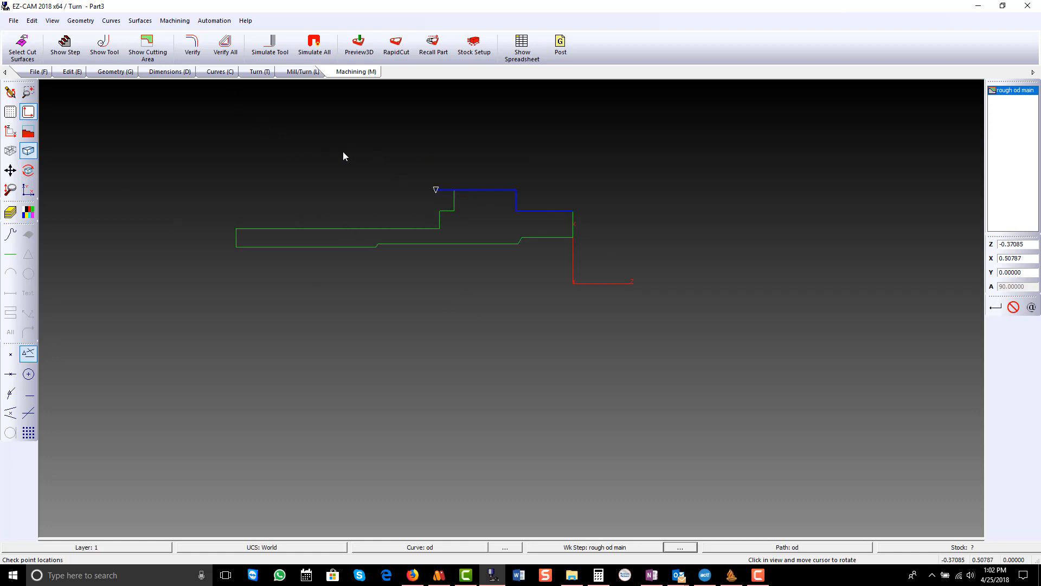
pyautogui.click(214, 22)
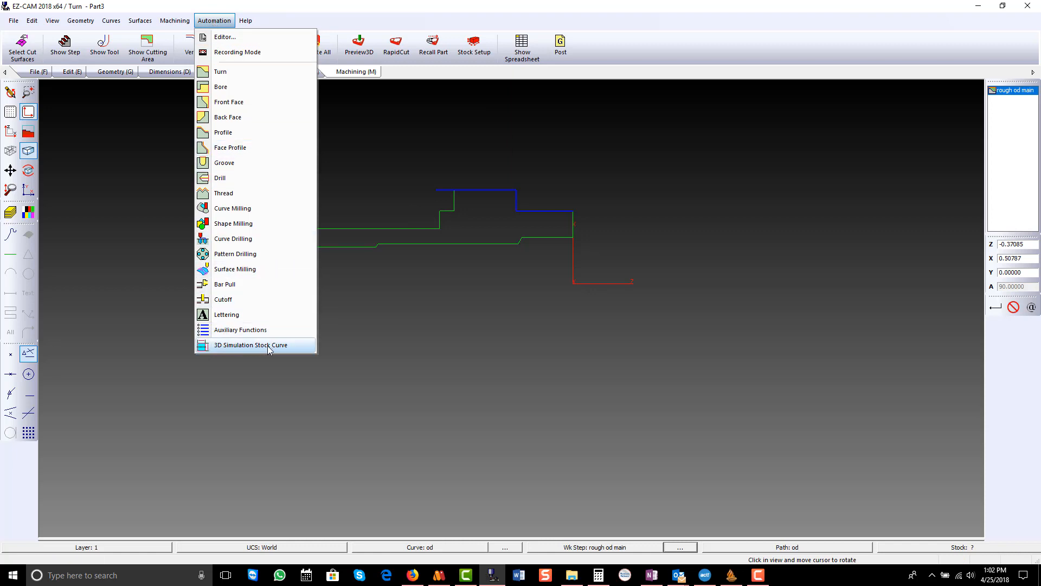
pyautogui.click(389, 298)
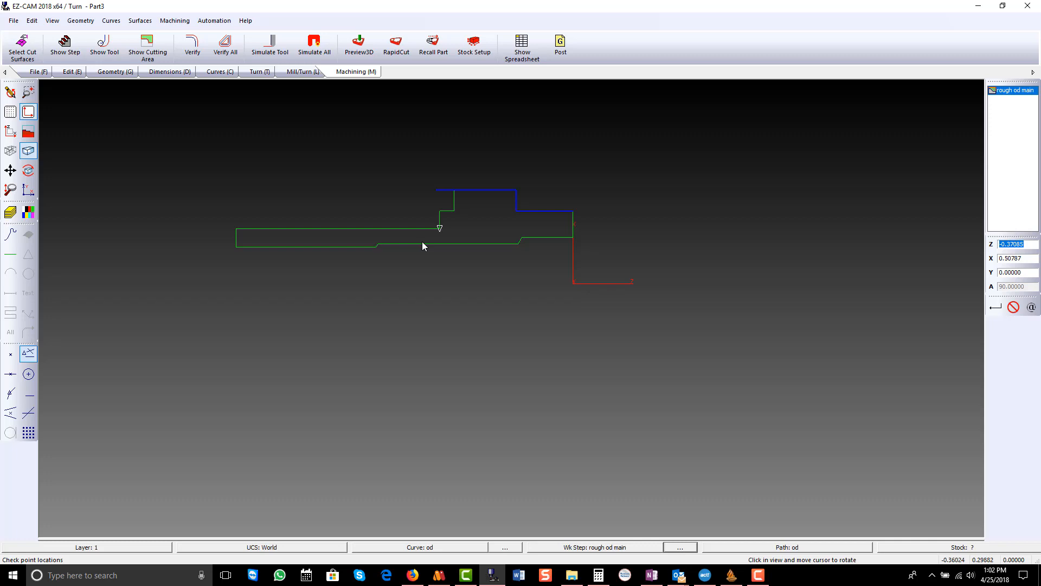
# - Create a Profile work step named finish od main on the od curve
pyautogui.click(255, 76)
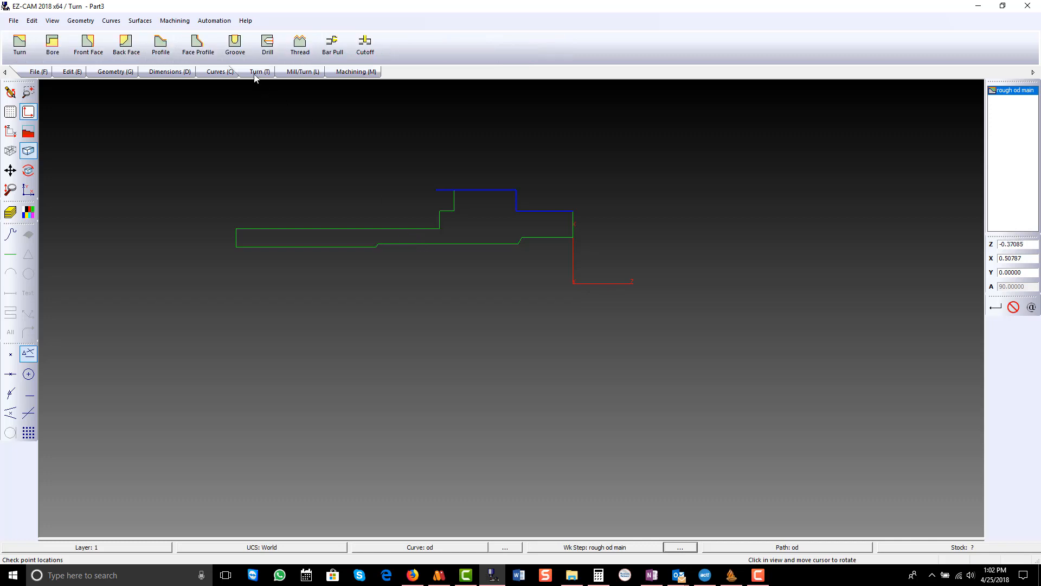
pyautogui.click(161, 54)
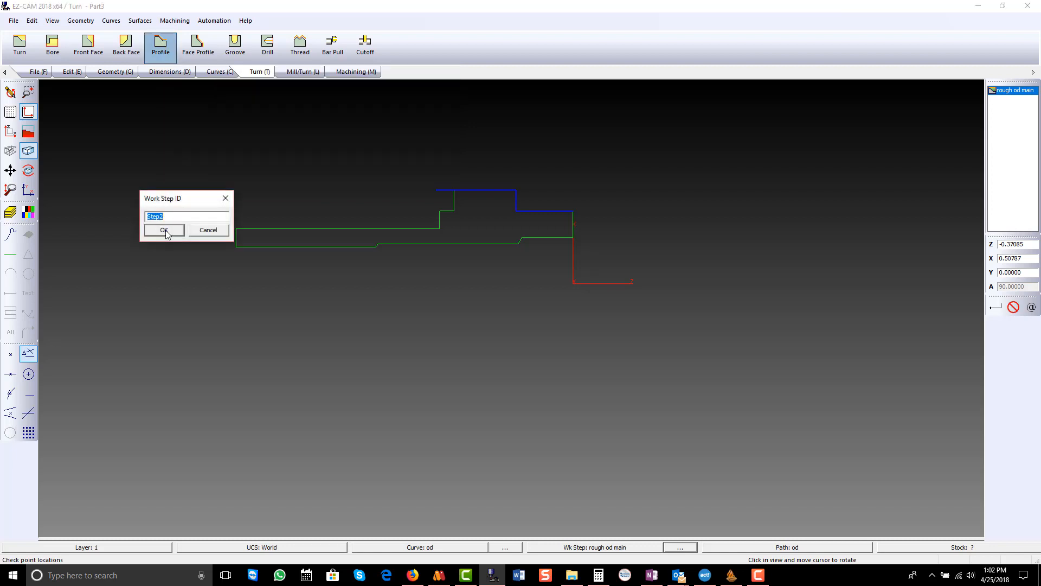
pyautogui.write('finish od main')
pyautogui.click(165, 230)
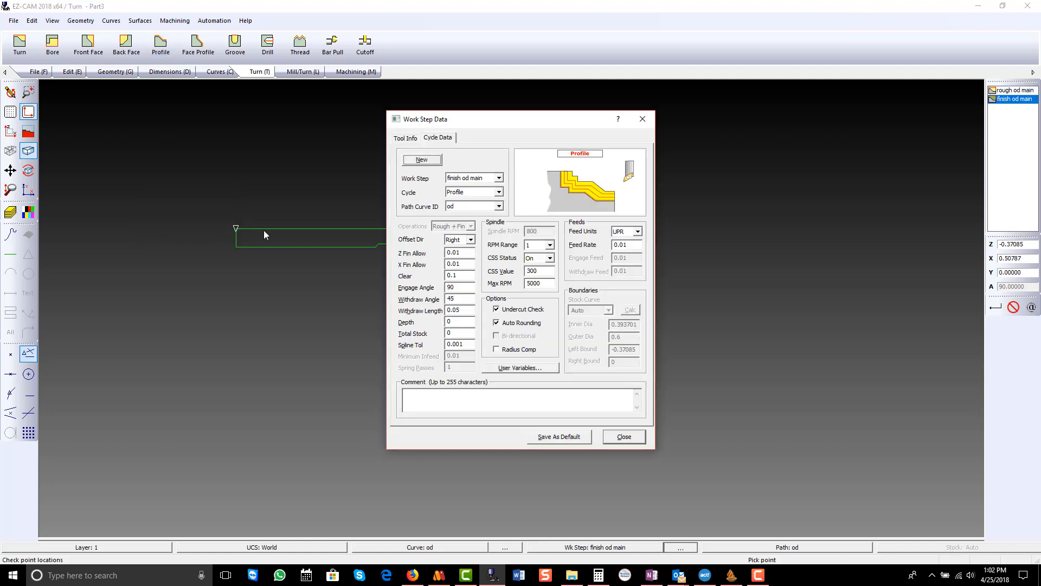
# - Set the finish od main step's Z and X finish allowances to 0 and its engage angle to 0
pyautogui.doubleClick(465, 253)
pyautogui.write('0')
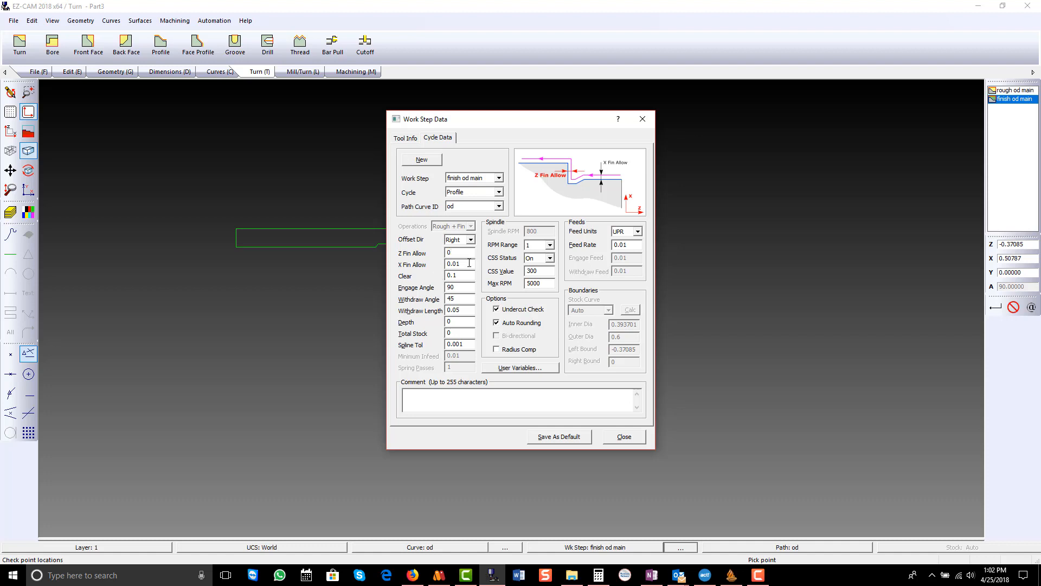
pyautogui.doubleClick(469, 263)
pyautogui.write('0')
pyautogui.click(459, 289)
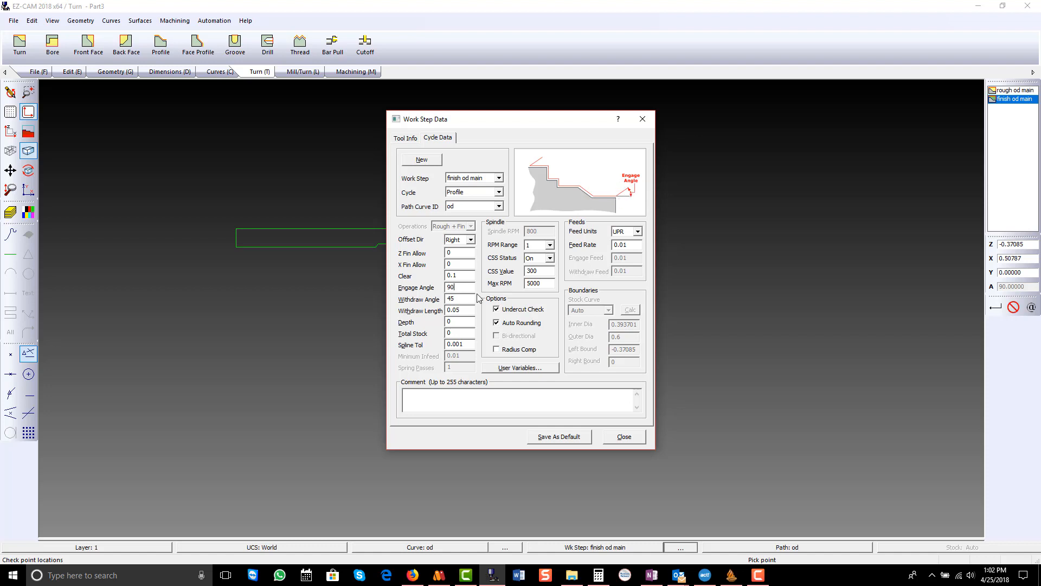
pyautogui.moveTo(469, 288); pyautogui.dragTo(423, 292)
pyautogui.write('0')
pyautogui.click(621, 439)
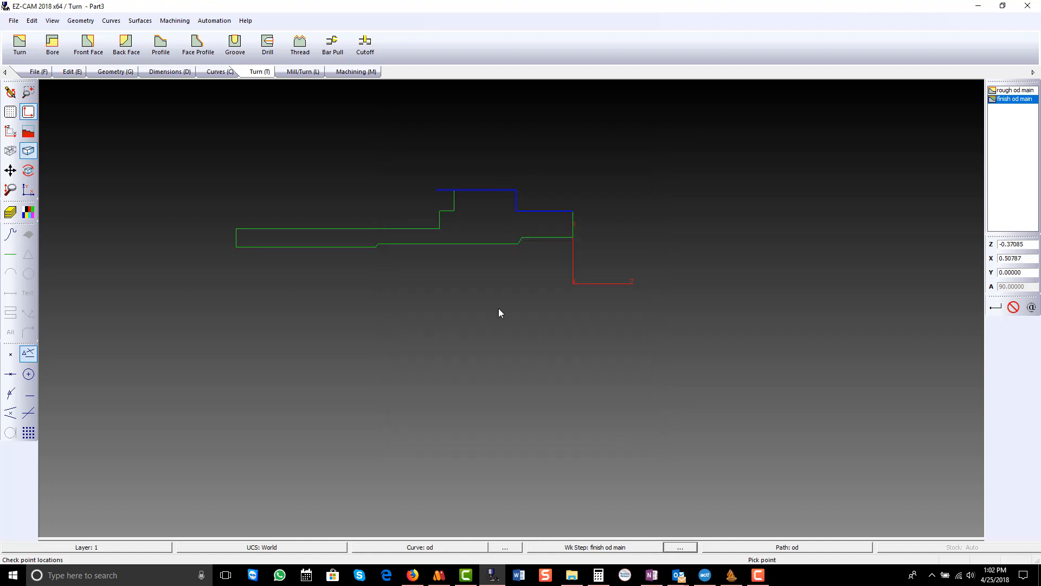
# - Verify the finish od main tool path along the od curve and clear it from the view
pyautogui.click(353, 73)
pyautogui.click(193, 47)
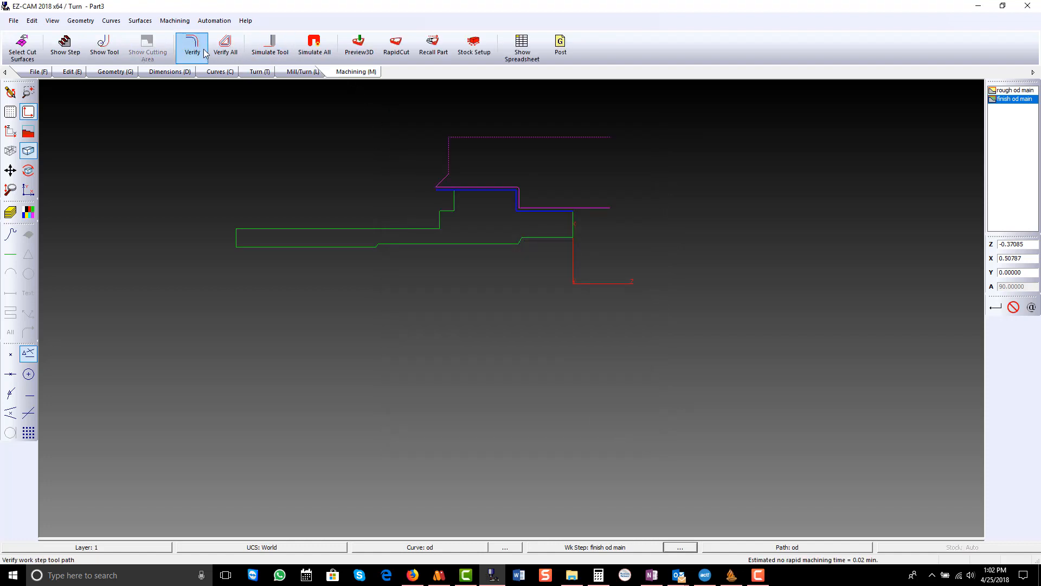
pyautogui.click(11, 92)
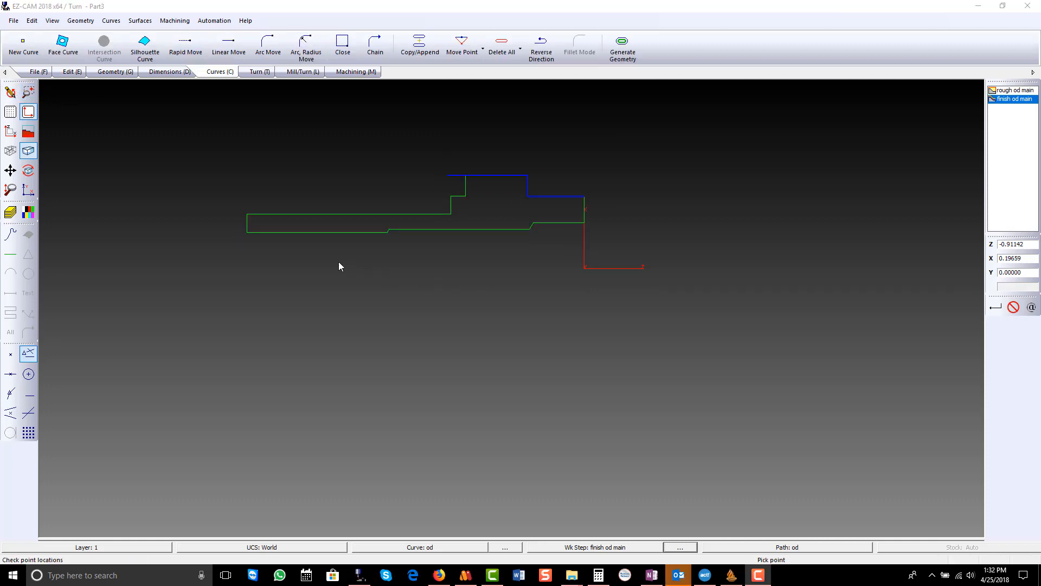
# - Check the bore's end points and create a curve named drill with a single point at the part origin
pyautogui.click(249, 232)
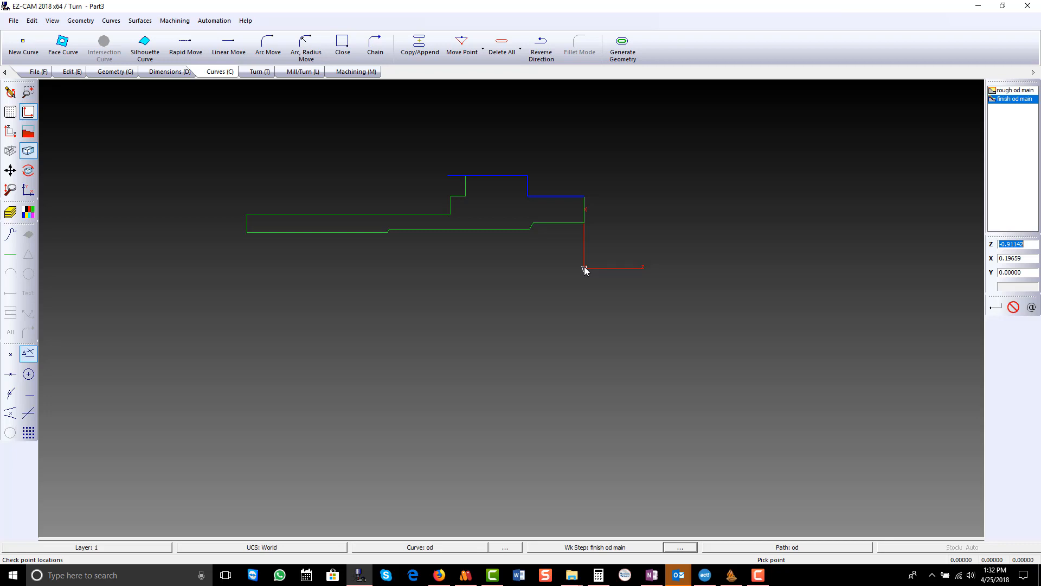
pyautogui.click(587, 221)
pyautogui.click(586, 224)
pyautogui.click(23, 45)
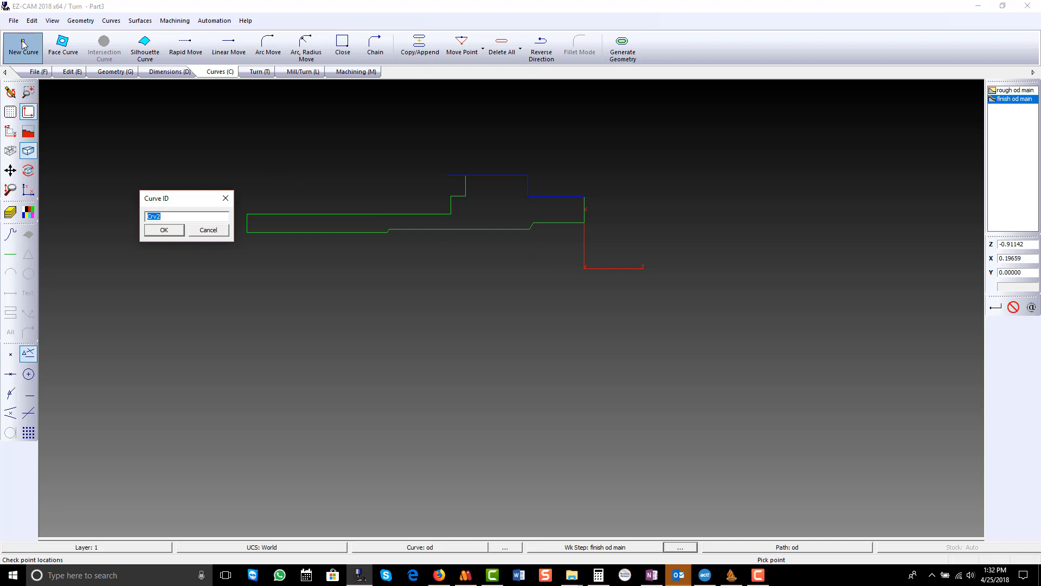
pyautogui.write('dir')
pyautogui.press('Return')
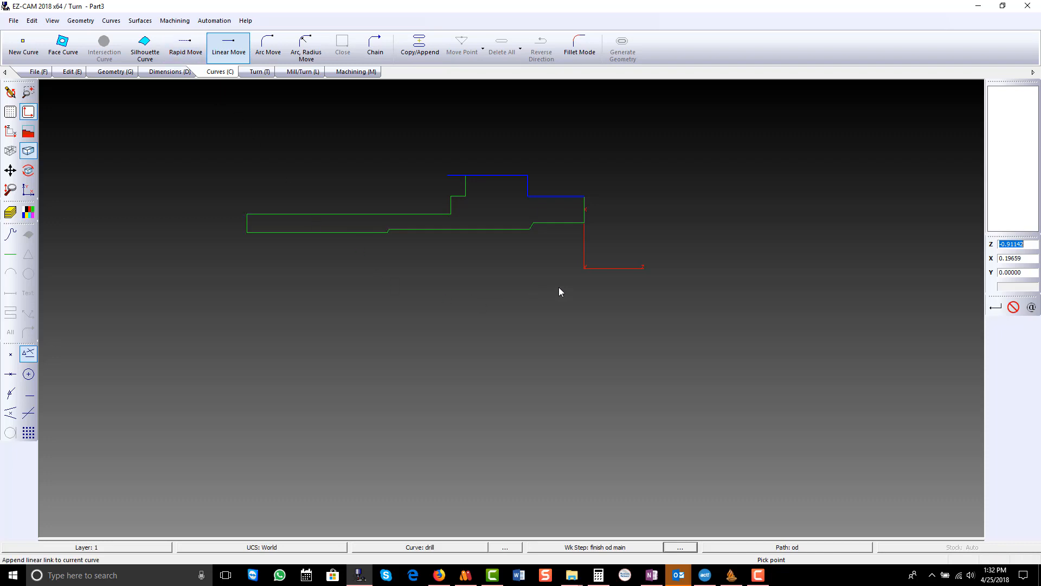
pyautogui.click(585, 269)
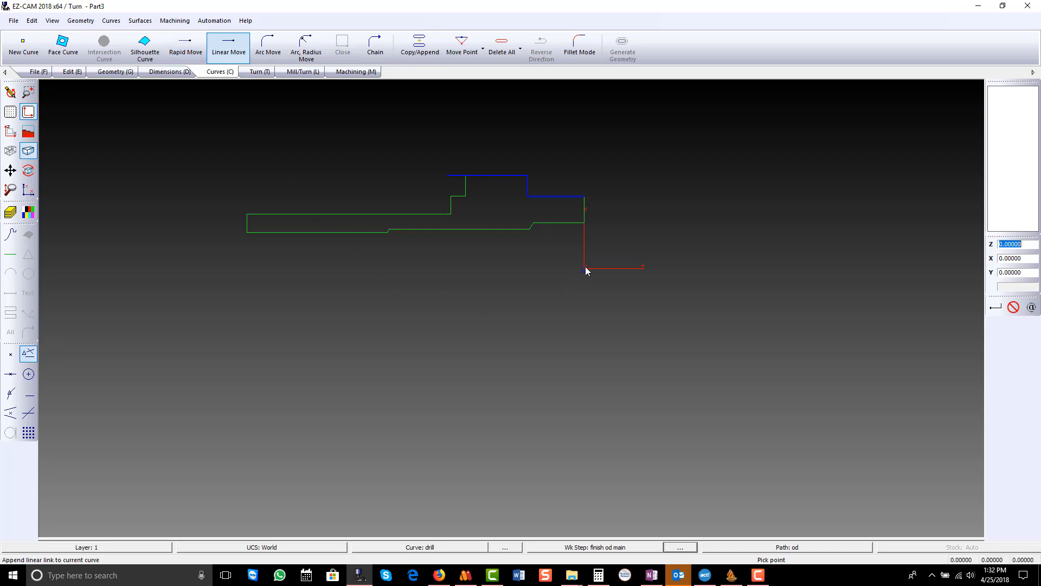
# - Create a Drill work step named drill main on the drill curve, using the Drill-D 0.1575 tool as number 2
pyautogui.click(266, 73)
pyautogui.click(269, 44)
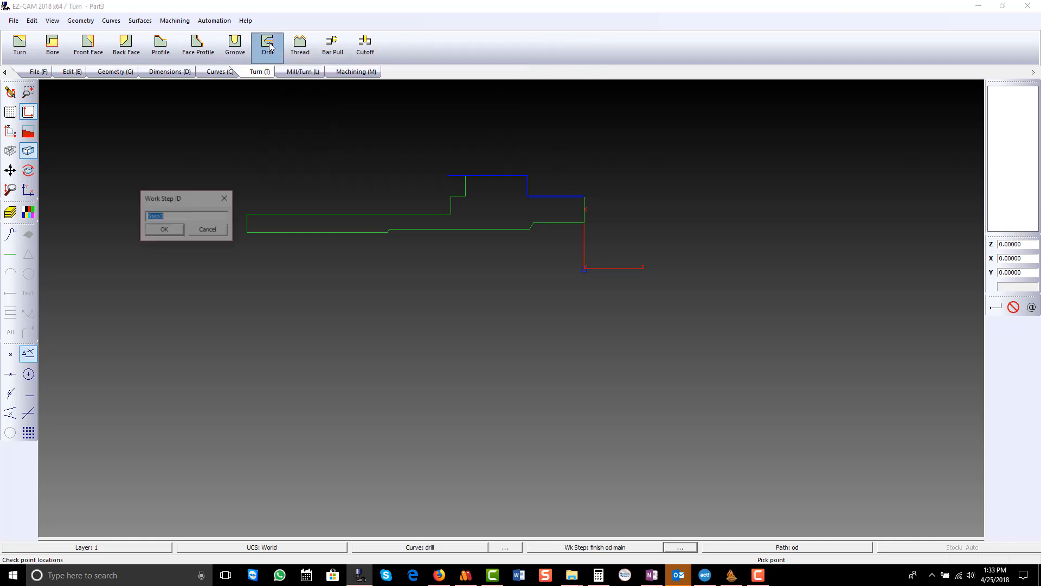
pyautogui.write('drill main')
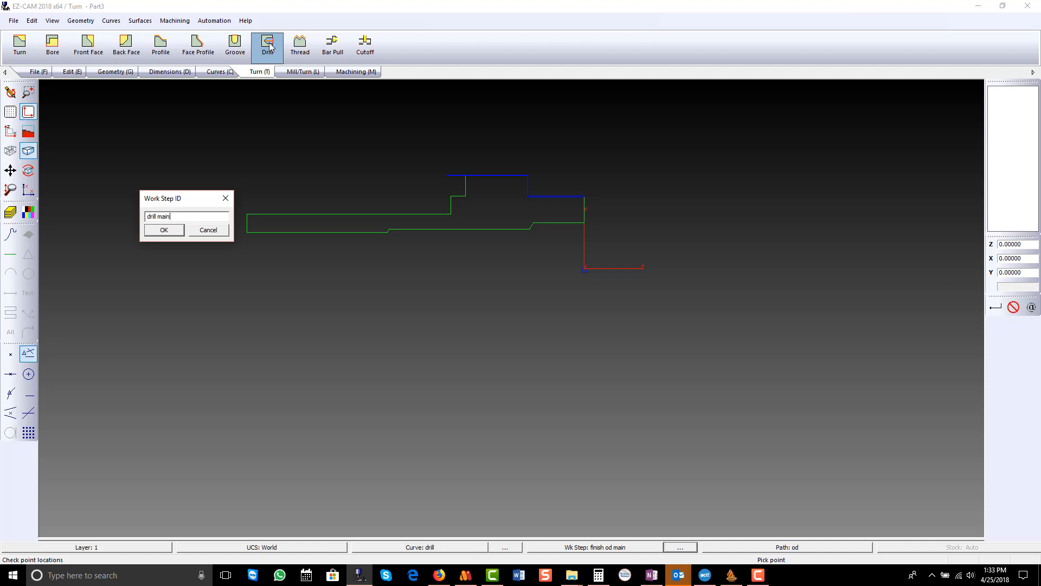
pyautogui.click(164, 229)
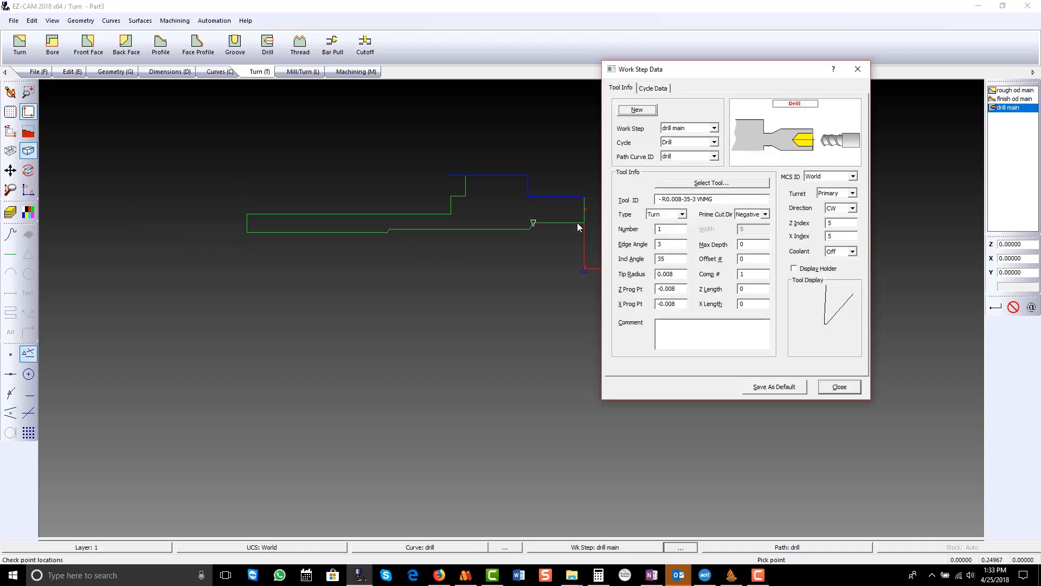
pyautogui.click(691, 184)
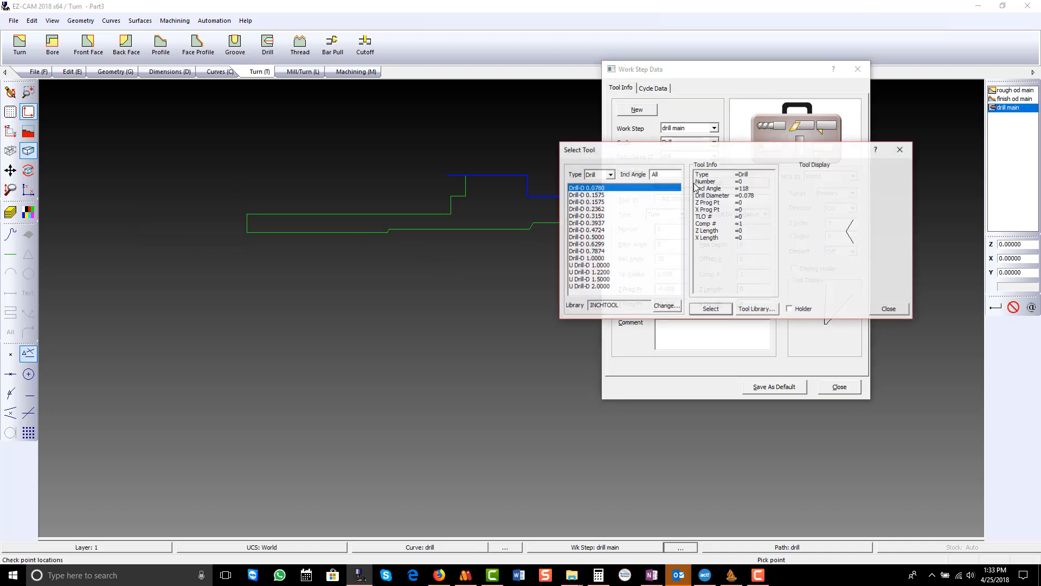
pyautogui.doubleClick(599, 201)
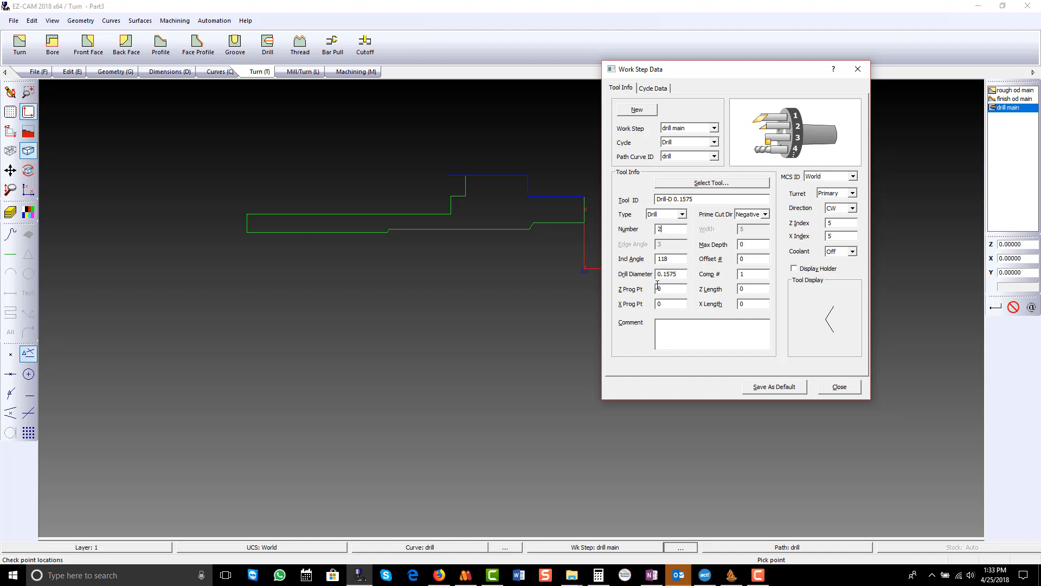
# - Turn off constant surface speed for drill main and set Depth to 1, Step 1 to .125 and Step 2 to 0
pyautogui.click(653, 89)
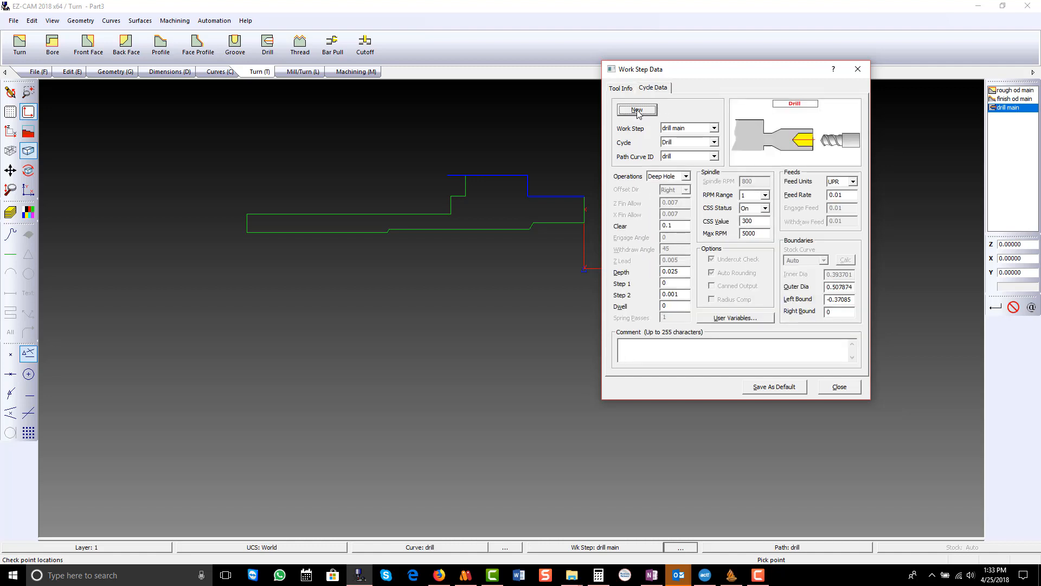
pyautogui.click(764, 209)
pyautogui.click(751, 218)
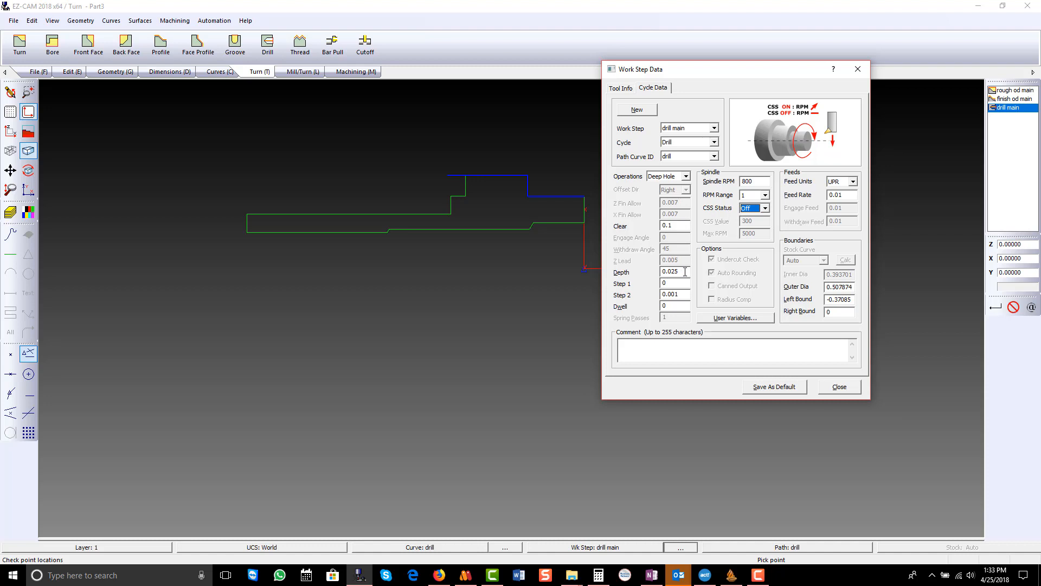
pyautogui.click(685, 272)
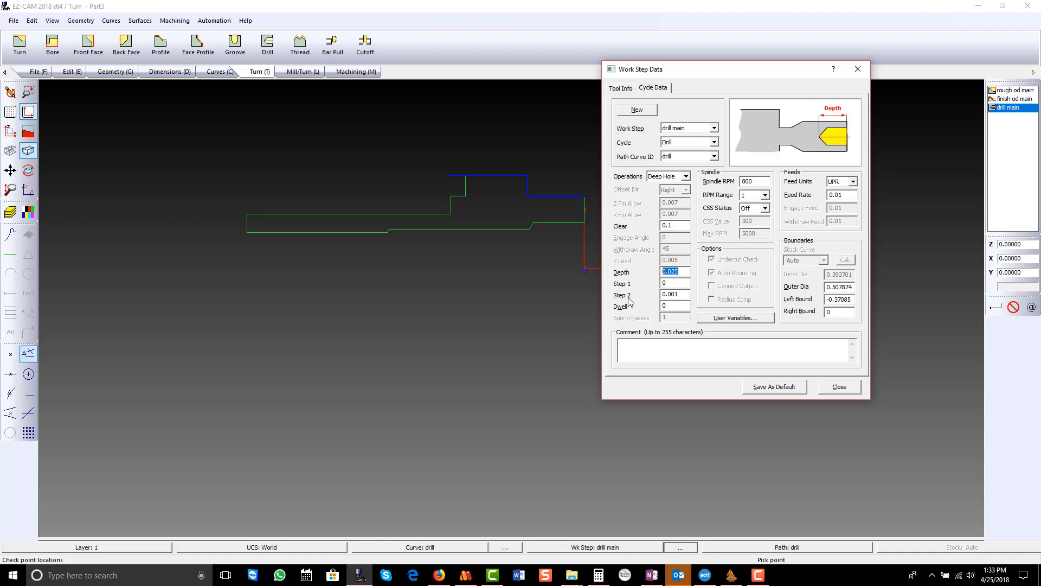
pyautogui.write('1')
pyautogui.press('Tab')
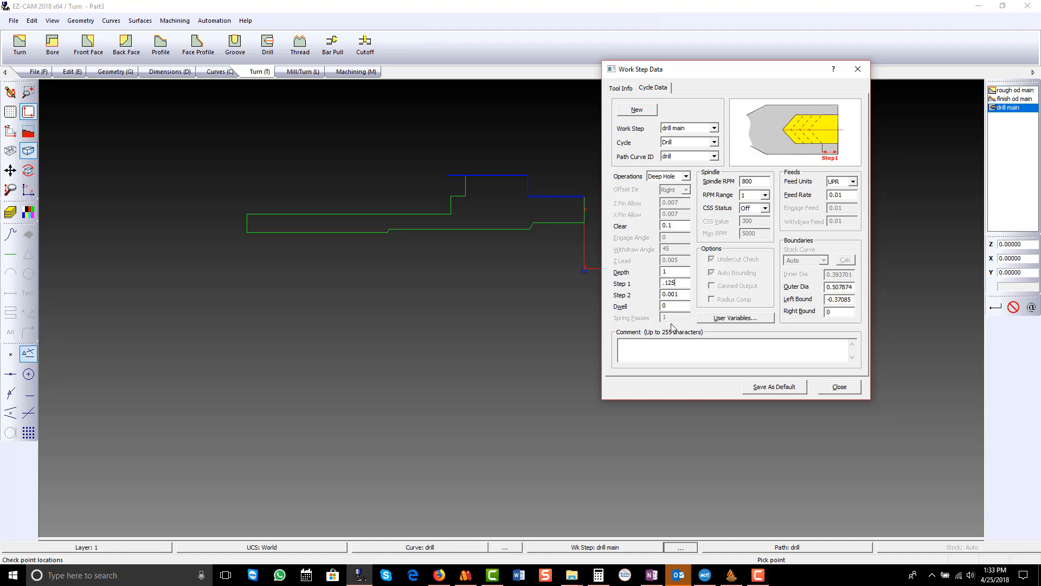
pyautogui.press('Tab')
pyautogui.write('0')
pyautogui.click(621, 89)
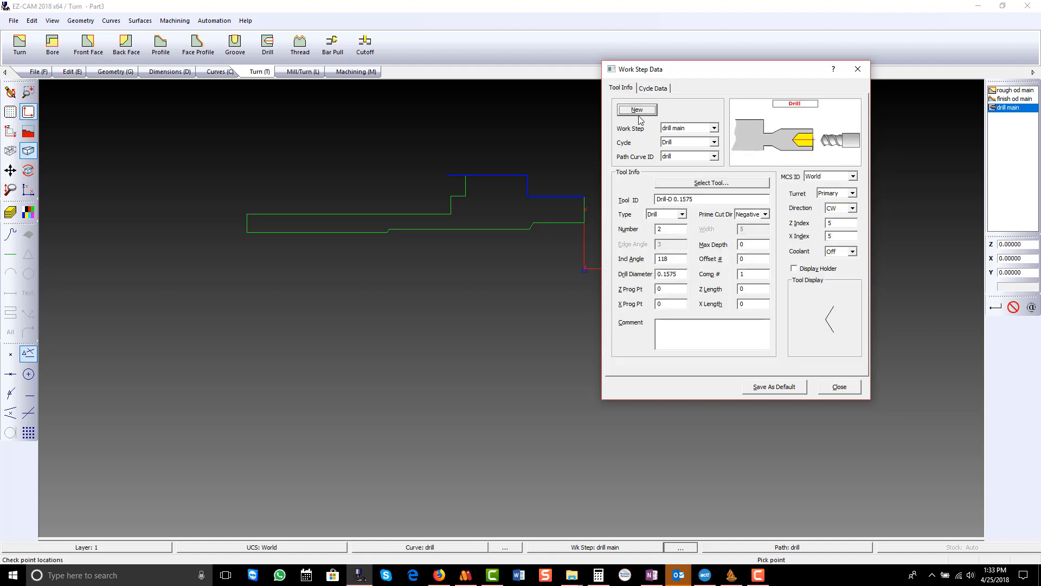
pyautogui.click(844, 386)
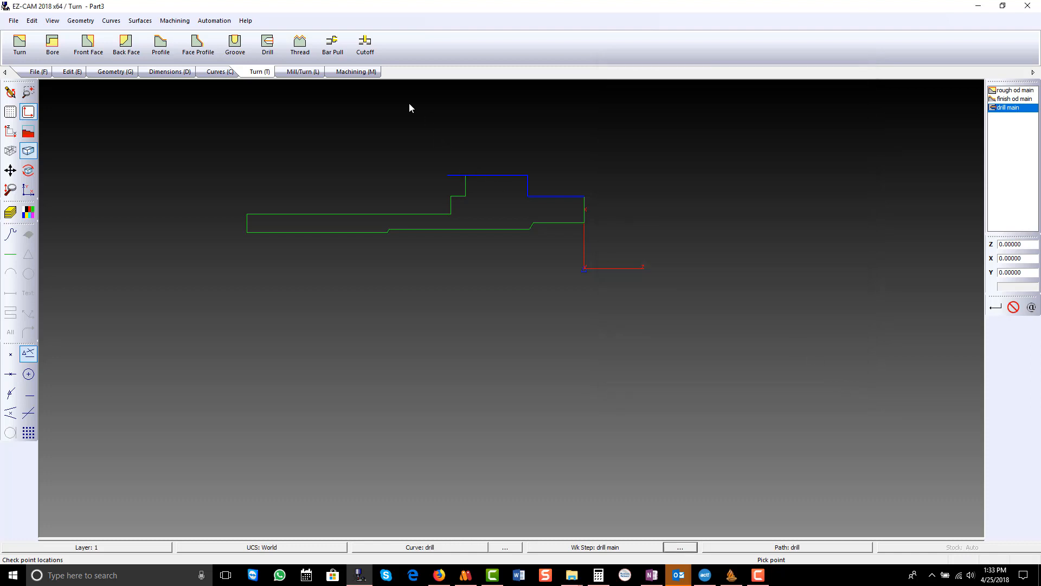
# - Verify the drill main tool path and preview the drilled part in 3D, returning to the flat X-Z view
pyautogui.click(357, 72)
pyautogui.click(192, 46)
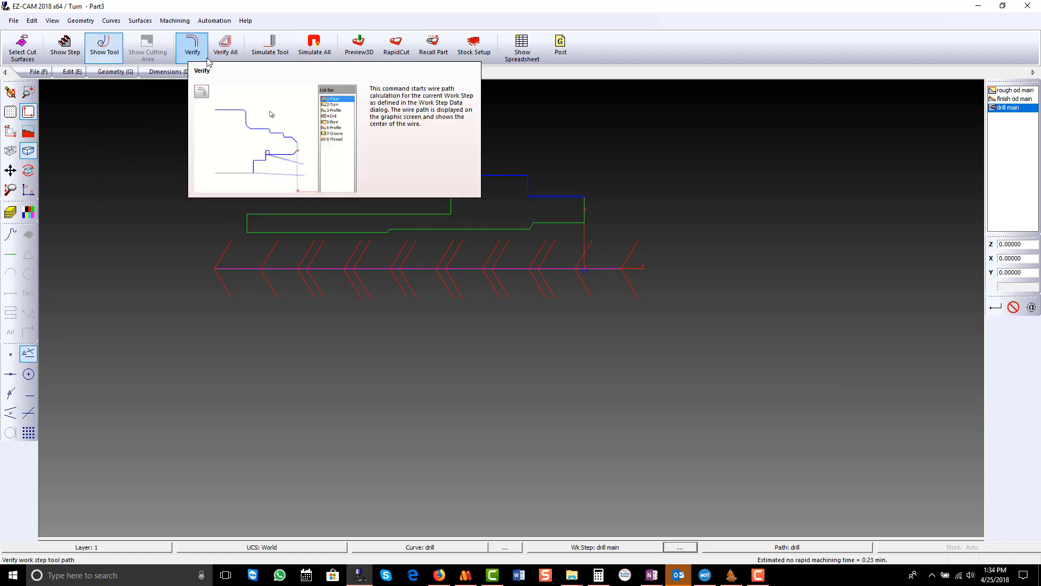
pyautogui.click(361, 44)
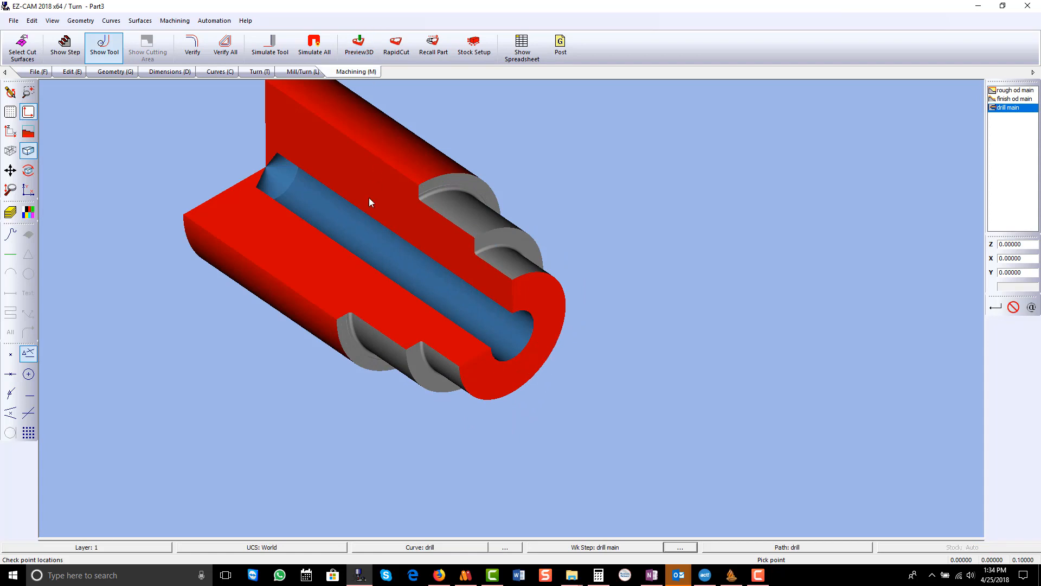
pyautogui.click(485, 54)
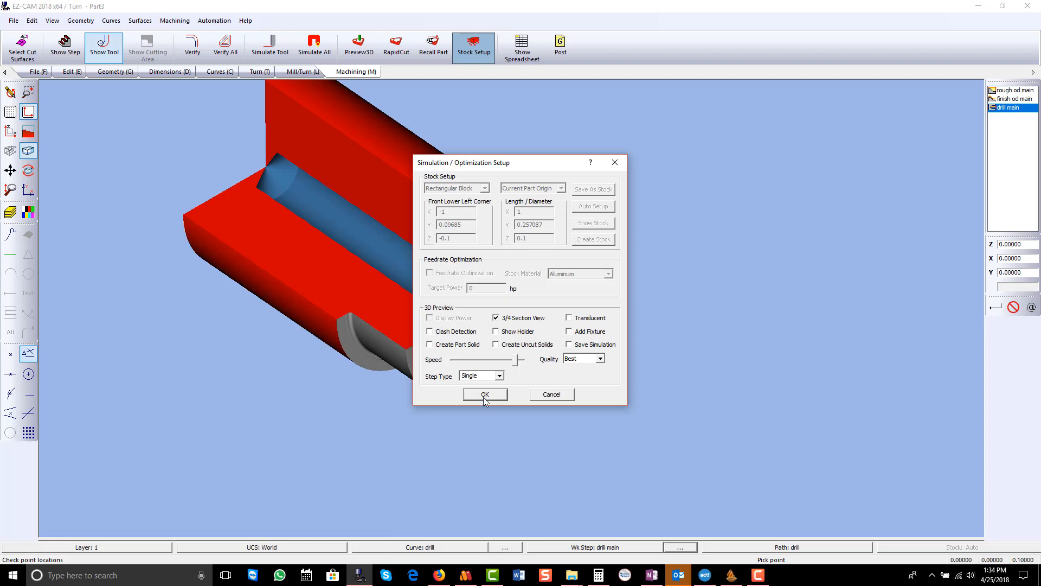
pyautogui.click(483, 397)
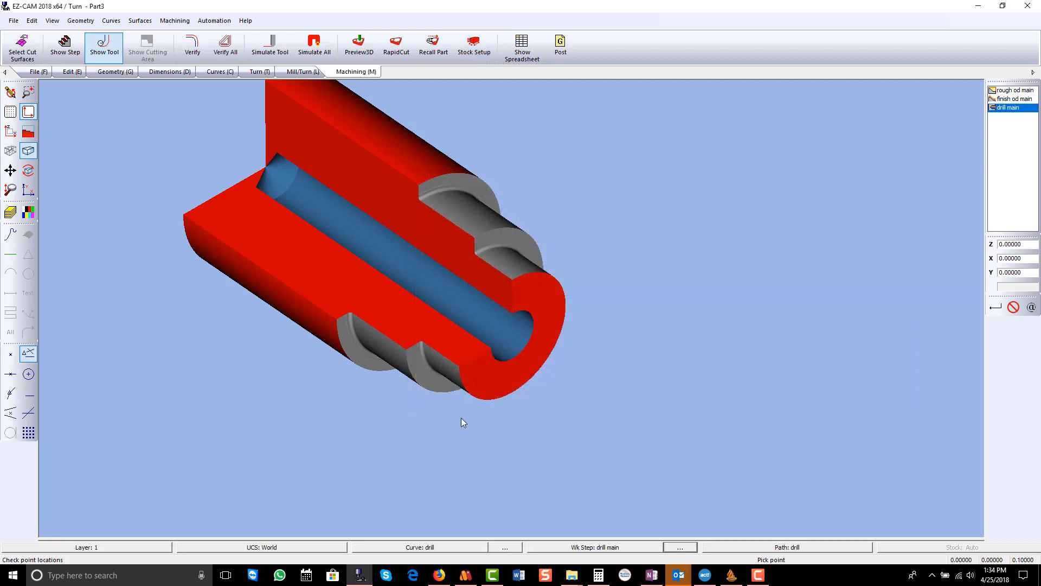
pyautogui.click(10, 131)
pyautogui.click(10, 94)
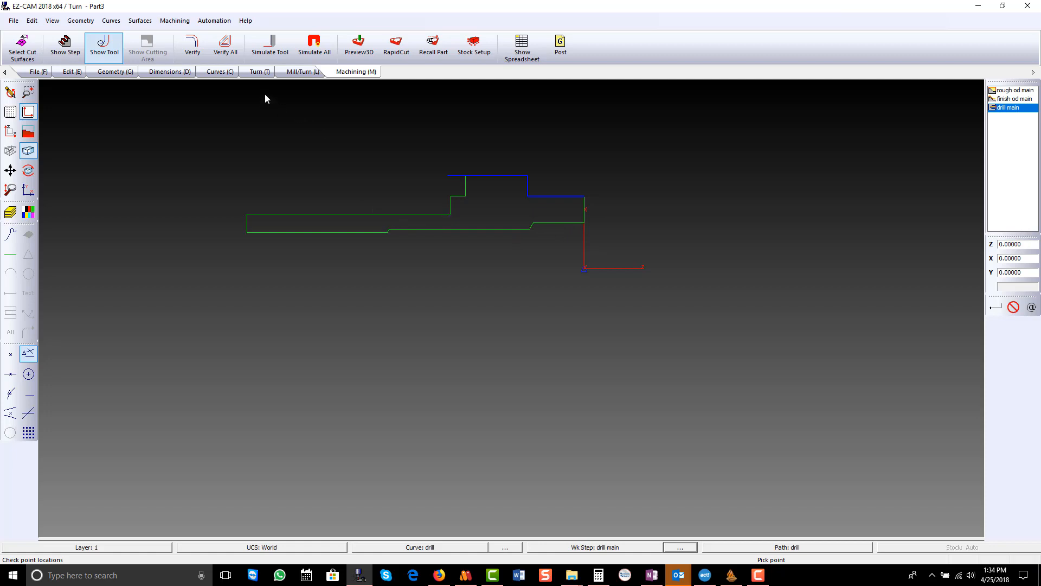
pyautogui.click(221, 72)
pyautogui.click(23, 44)
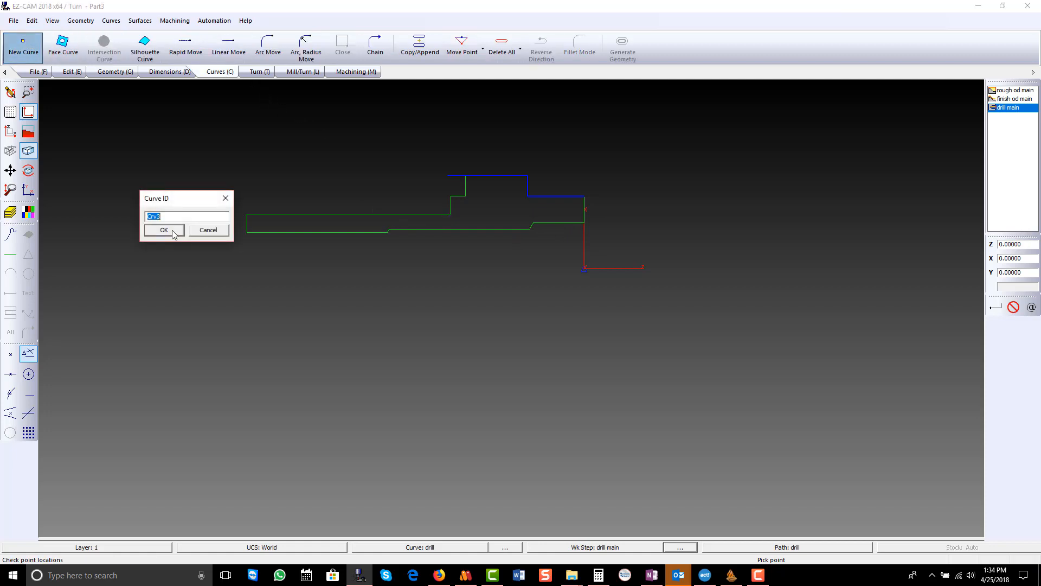
pyautogui.click(211, 231)
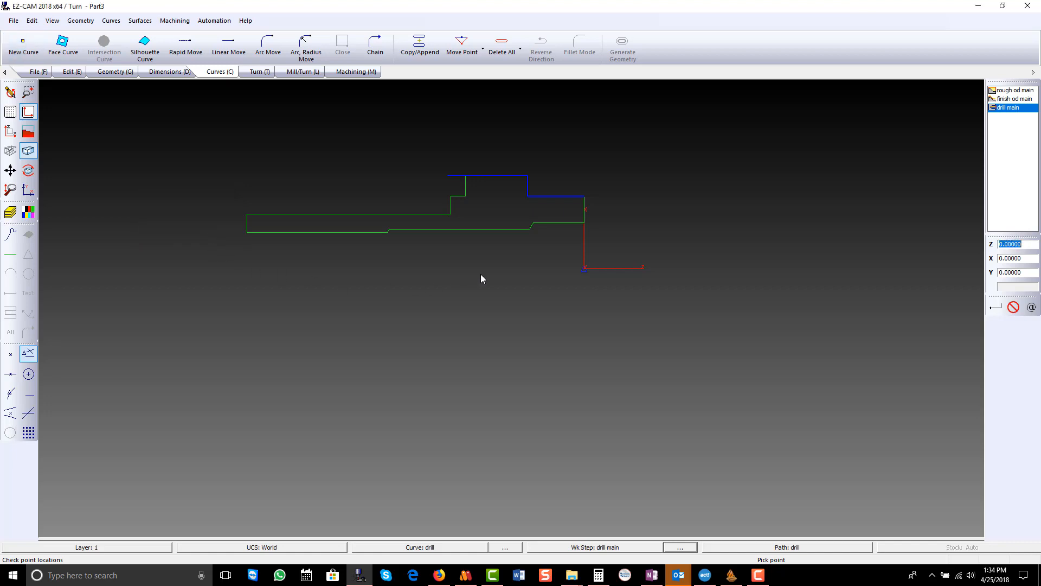
# - Create a Profile work step named Id Rough Main
pyautogui.click(260, 73)
pyautogui.click(161, 45)
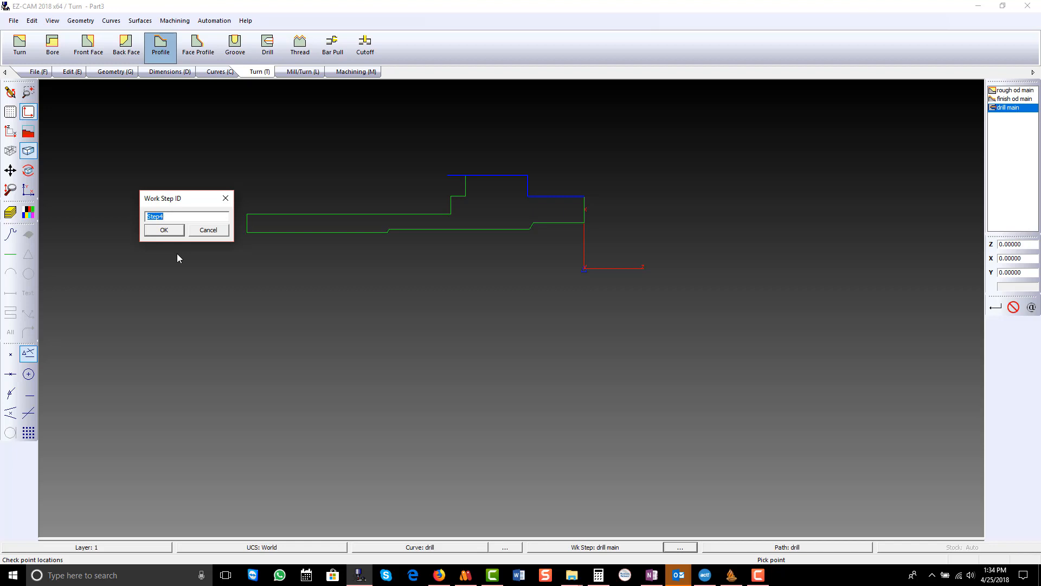
pyautogui.write('Id Rough Main')
pyautogui.press('Return')
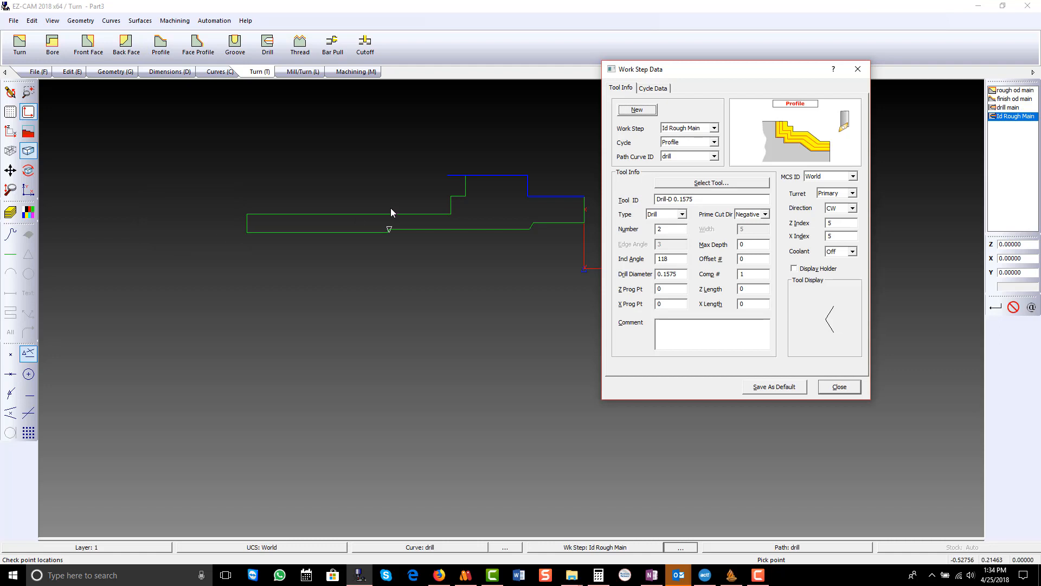
# - Assign the R0.016-35-3 VNMG Internal bore tool to Id Rough Main and set its maximum depth to .02
pyautogui.click(684, 187)
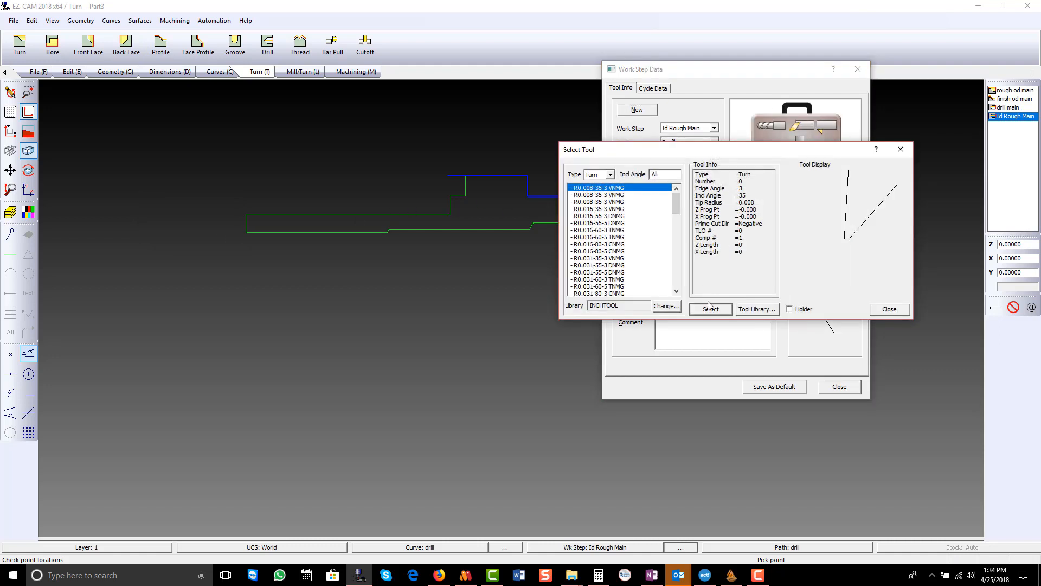
pyautogui.click(610, 174)
pyautogui.click(607, 192)
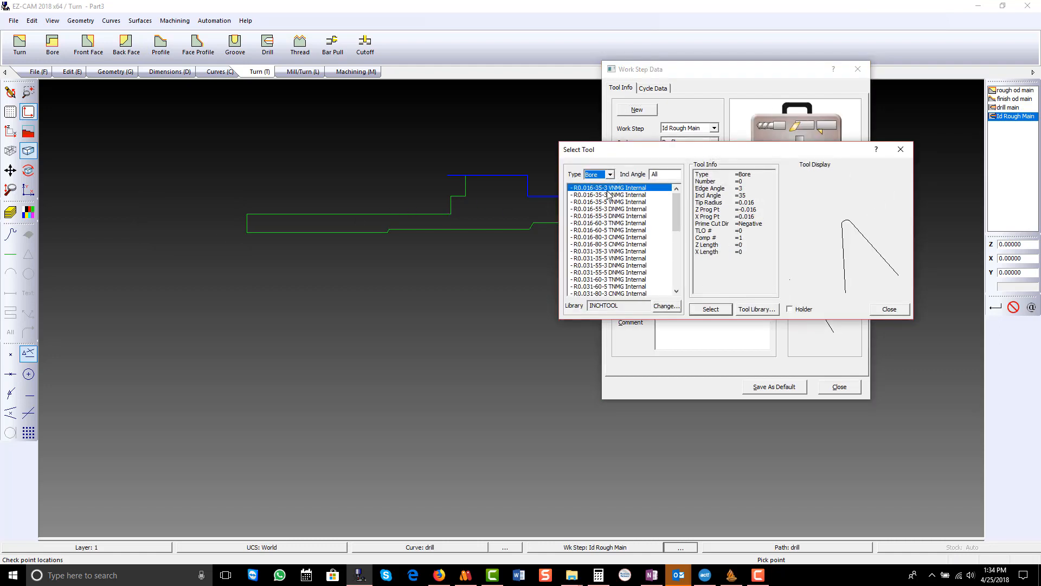
pyautogui.click(727, 311)
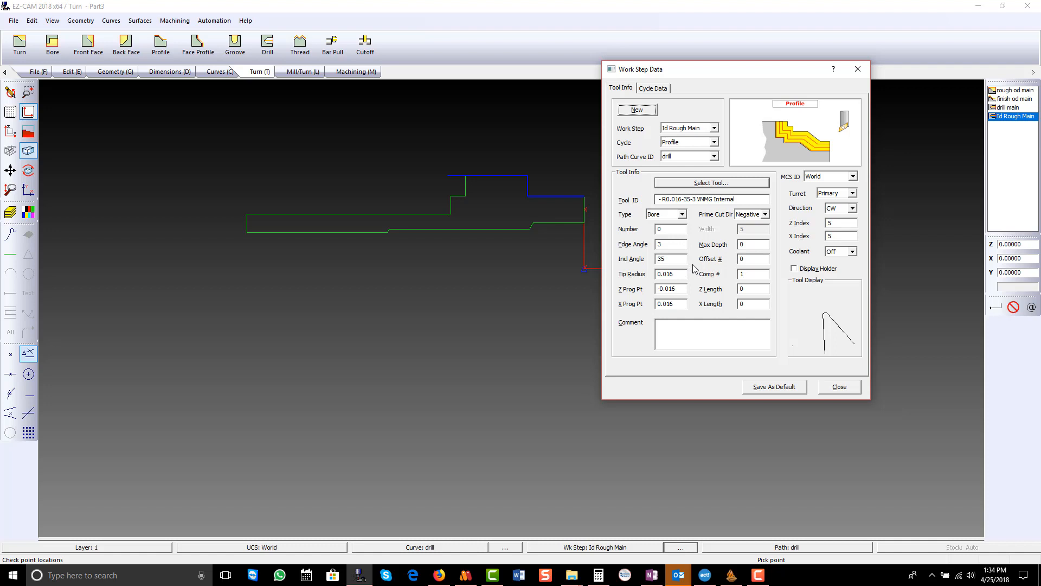
pyautogui.click(745, 245)
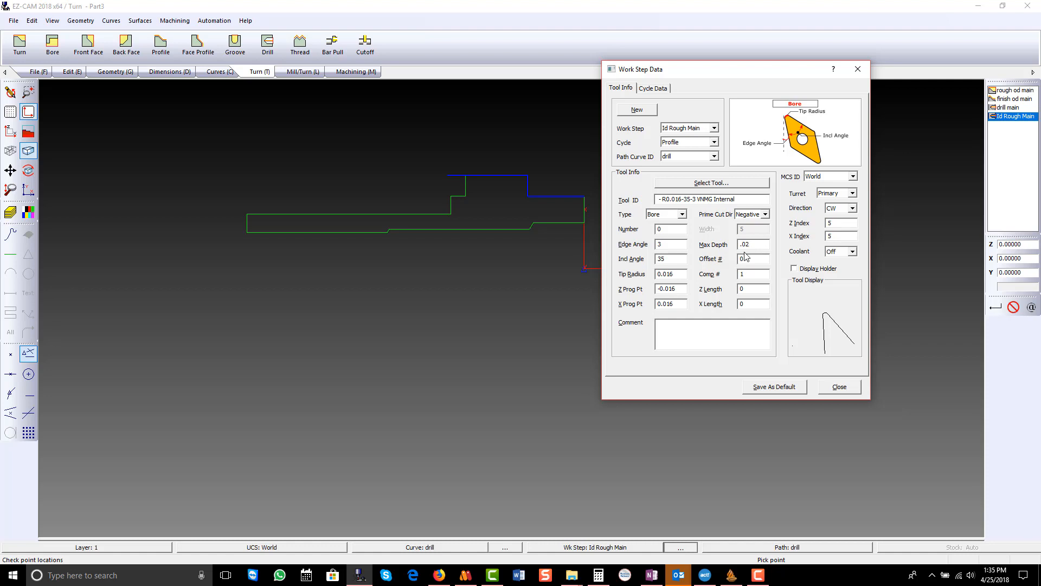
# - Set the Id Rough Main cycle's total stock to .05 and its depth per pass to 0.015
pyautogui.click(640, 88)
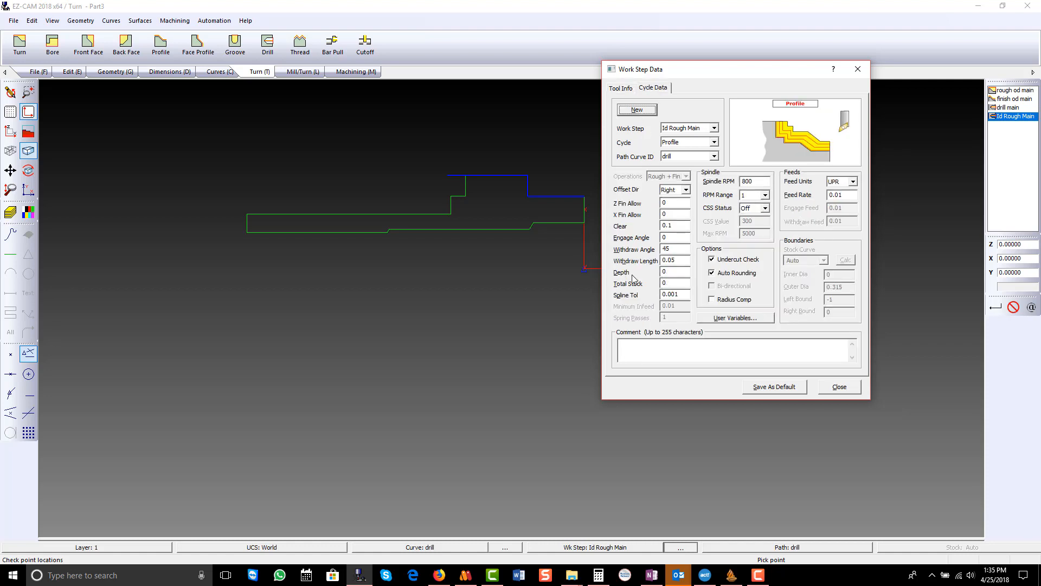
pyautogui.doubleClick(678, 283)
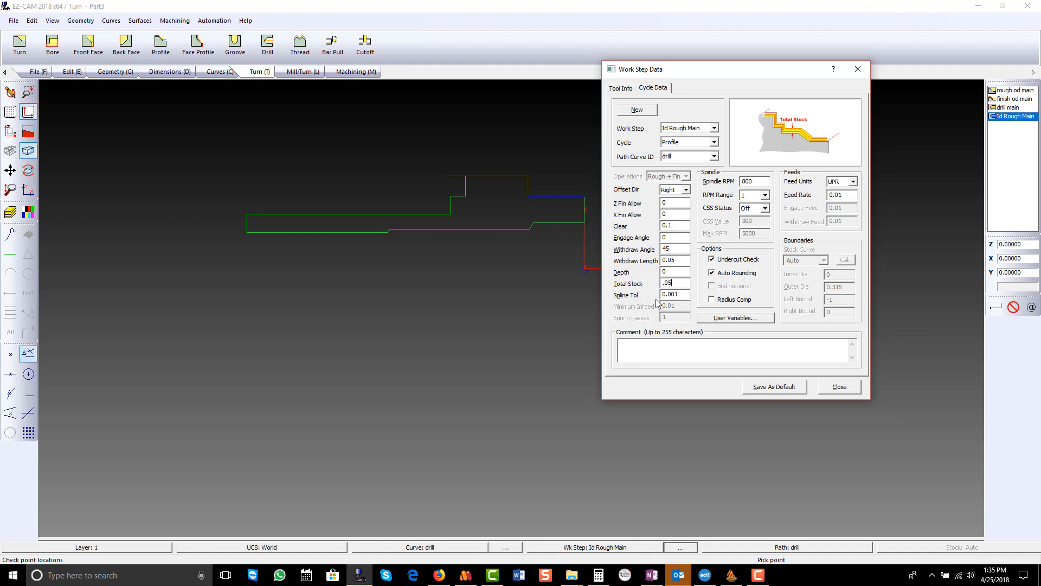
pyautogui.click(674, 272)
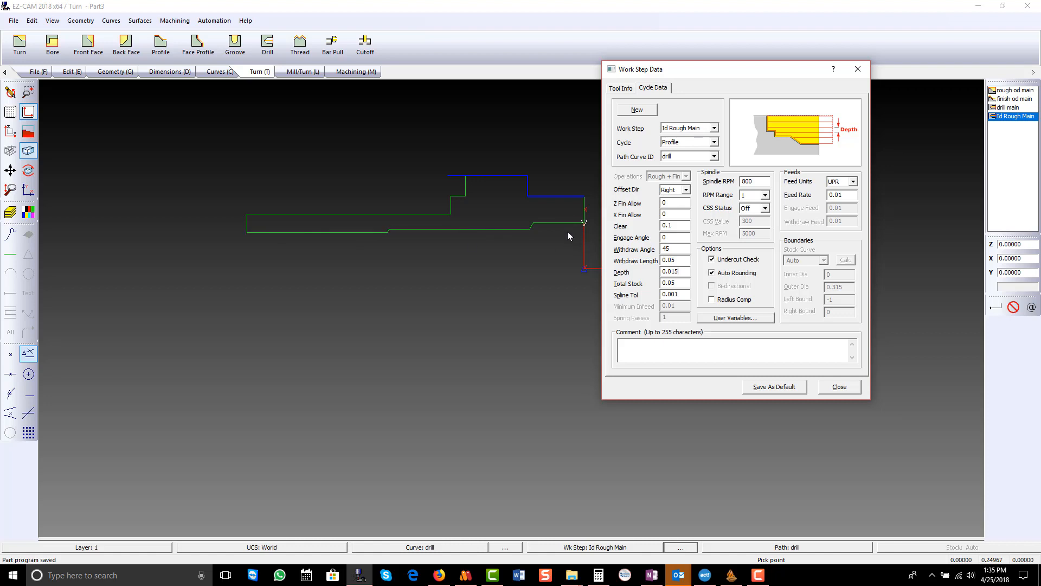
# - Set the Id Rough Main cycle's offset direction to Left and close the work step data
pyautogui.click(686, 190)
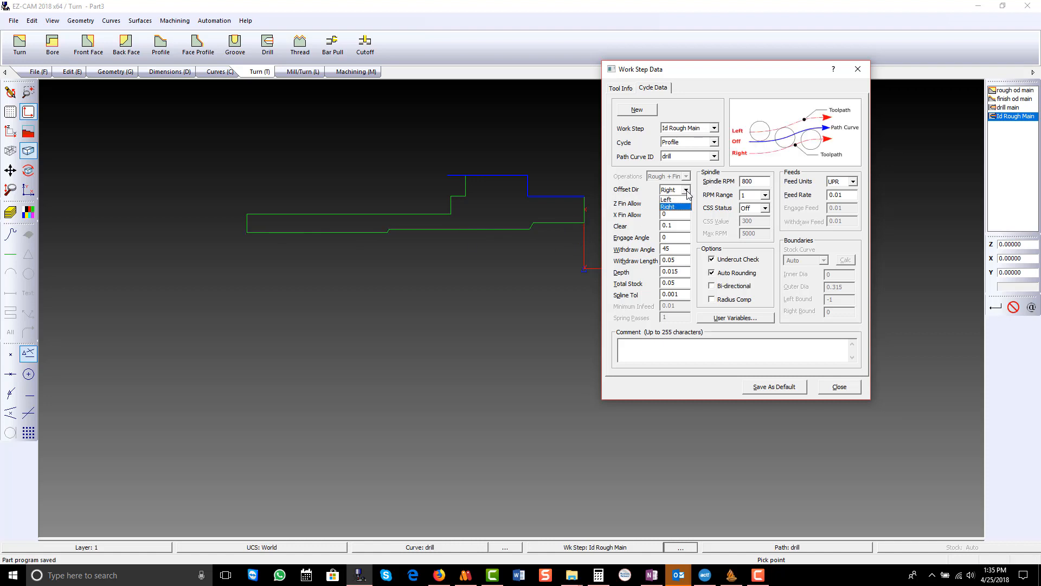
pyautogui.click(688, 199)
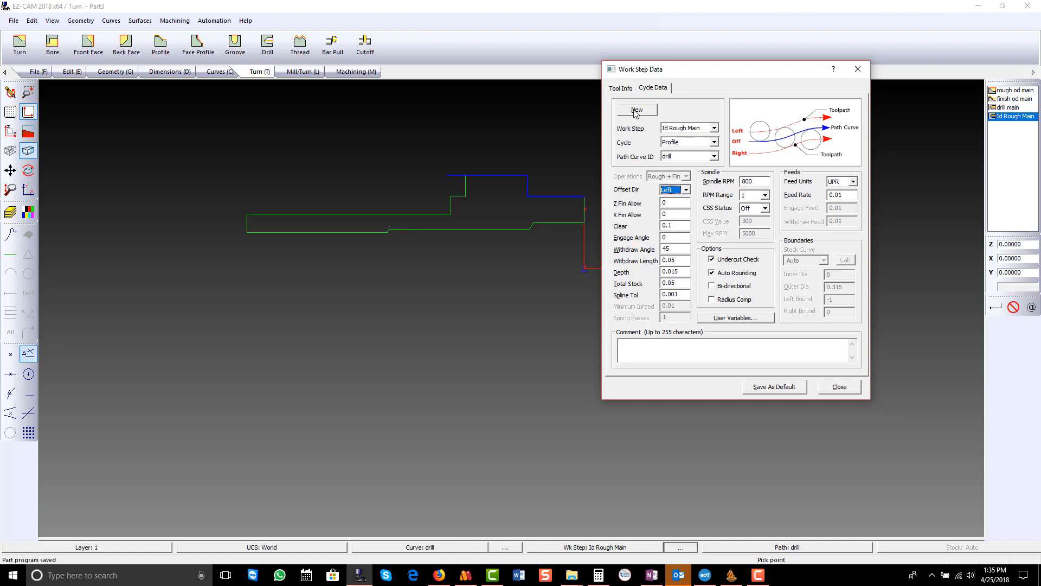
pyautogui.click(621, 88)
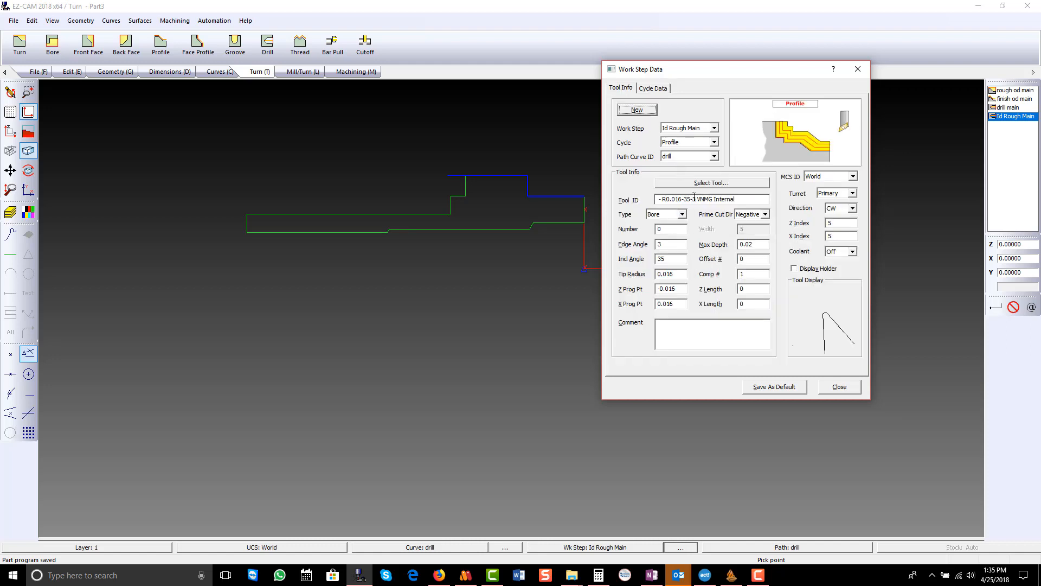
pyautogui.click(830, 386)
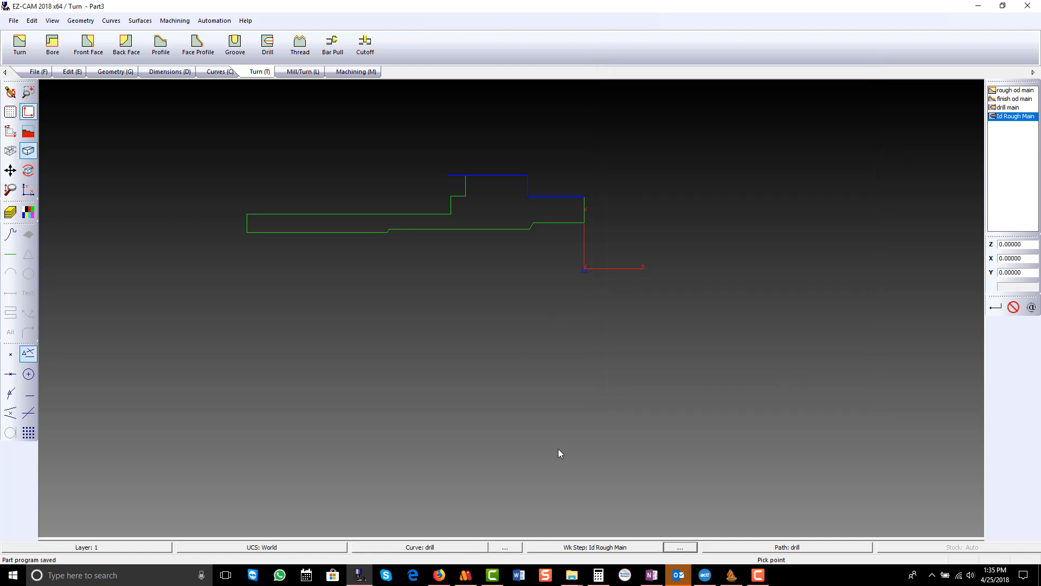
# - Set the Id Rough Main tool number to 3 in the work step spreadsheet and look at the coolant options
pyautogui.moveTo(515, 539); pyautogui.dragTo(539, 288)
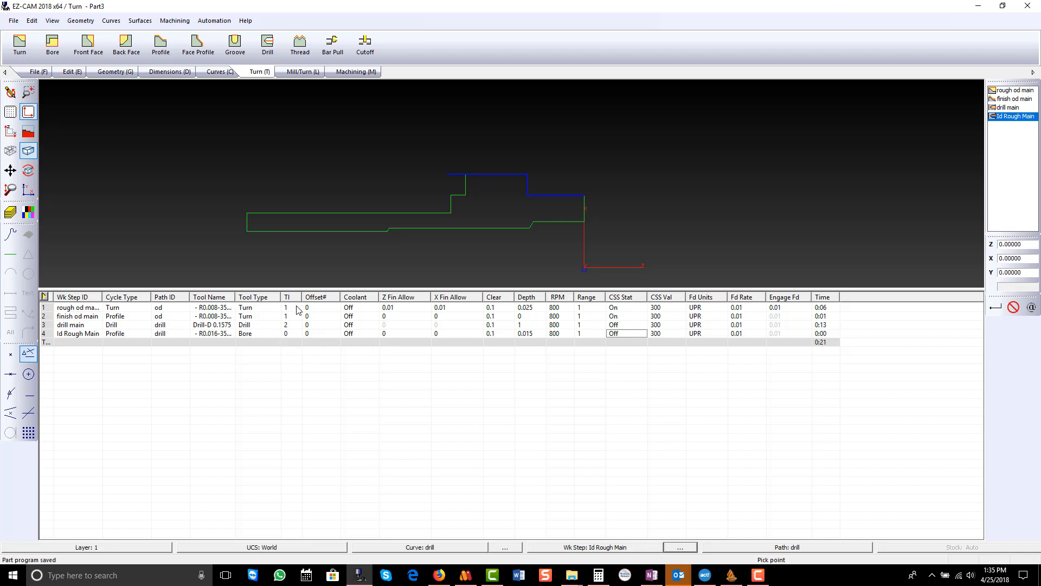
pyautogui.click(287, 336)
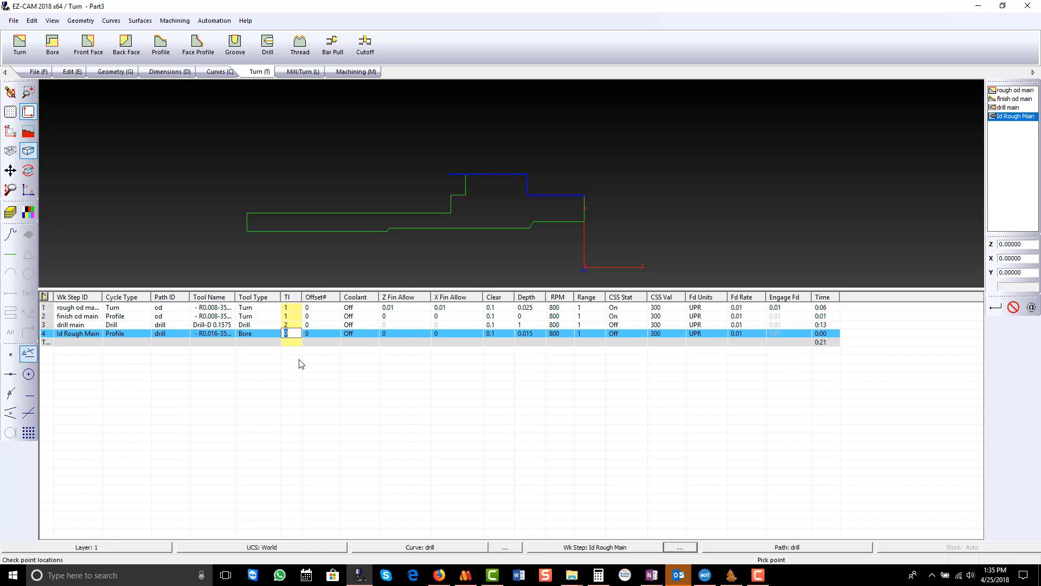
pyautogui.write('3')
pyautogui.click(348, 325)
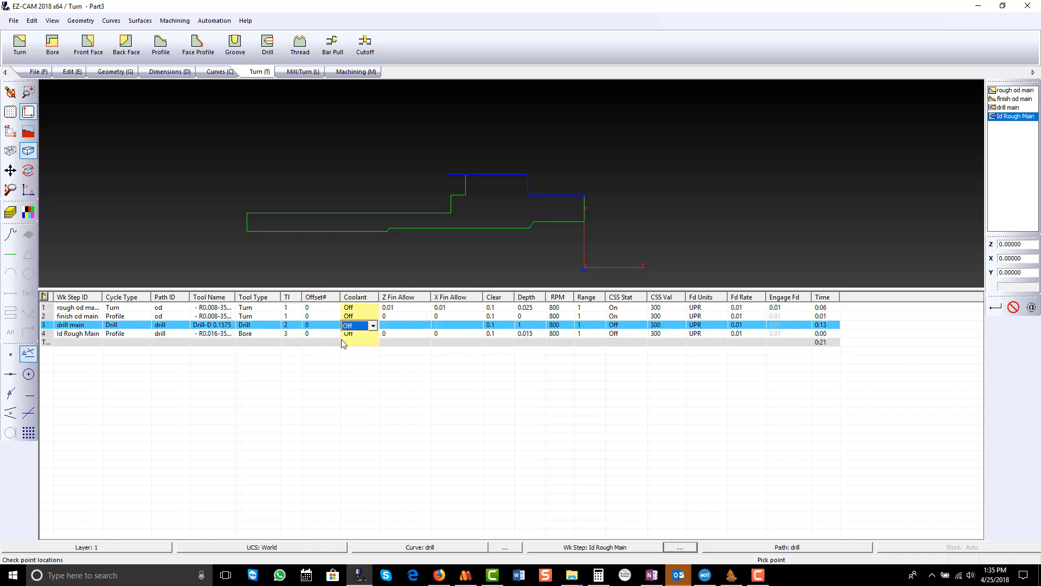
pyautogui.click(369, 308)
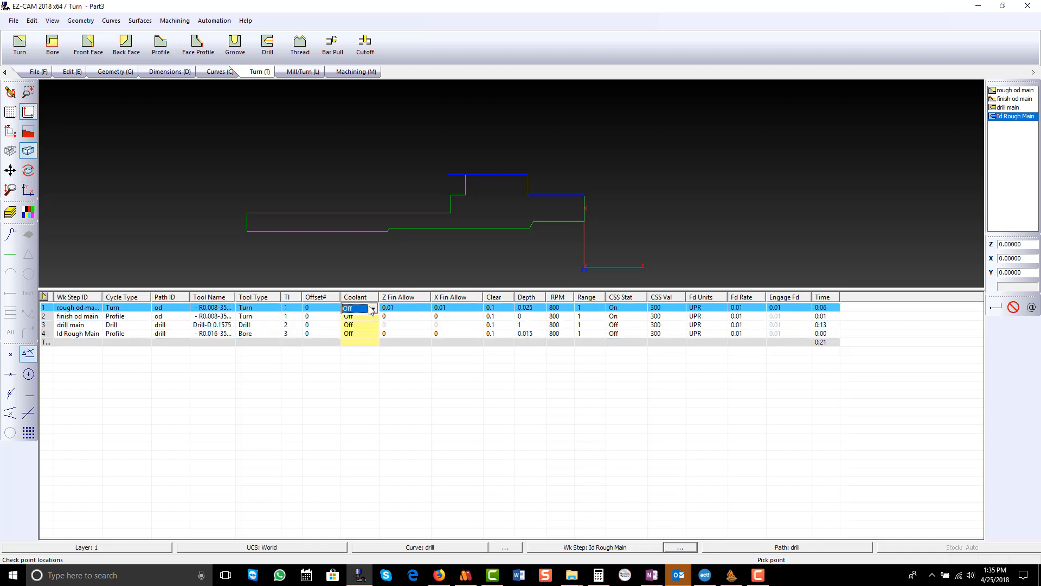
pyautogui.click(374, 308)
pyautogui.click(368, 327)
pyautogui.moveTo(545, 289); pyautogui.dragTo(549, 525)
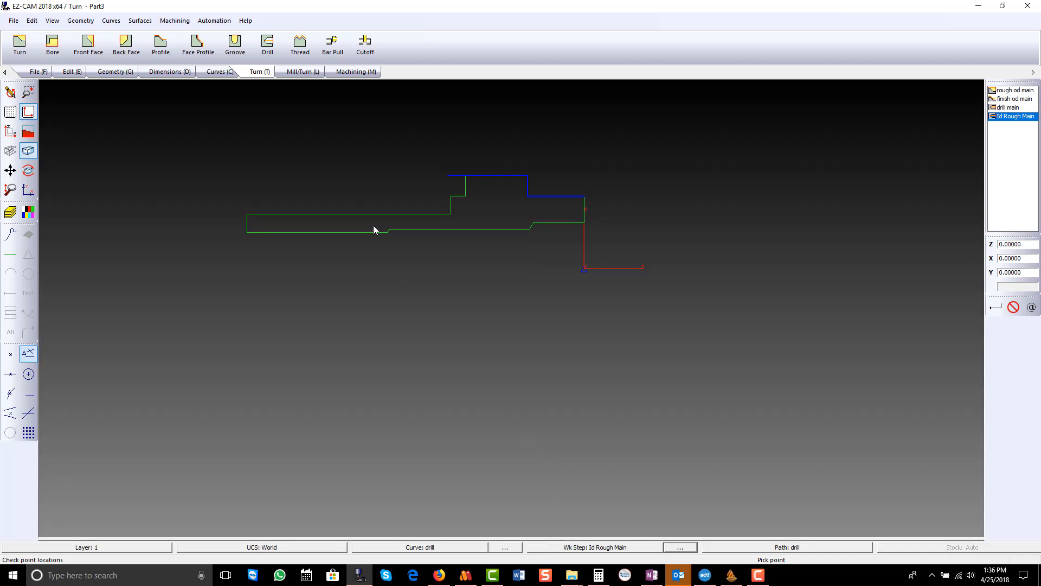
# - Create a curve named Id by chaining the inner profile lines from the front face to the far end
pyautogui.click(220, 71)
pyautogui.click(23, 46)
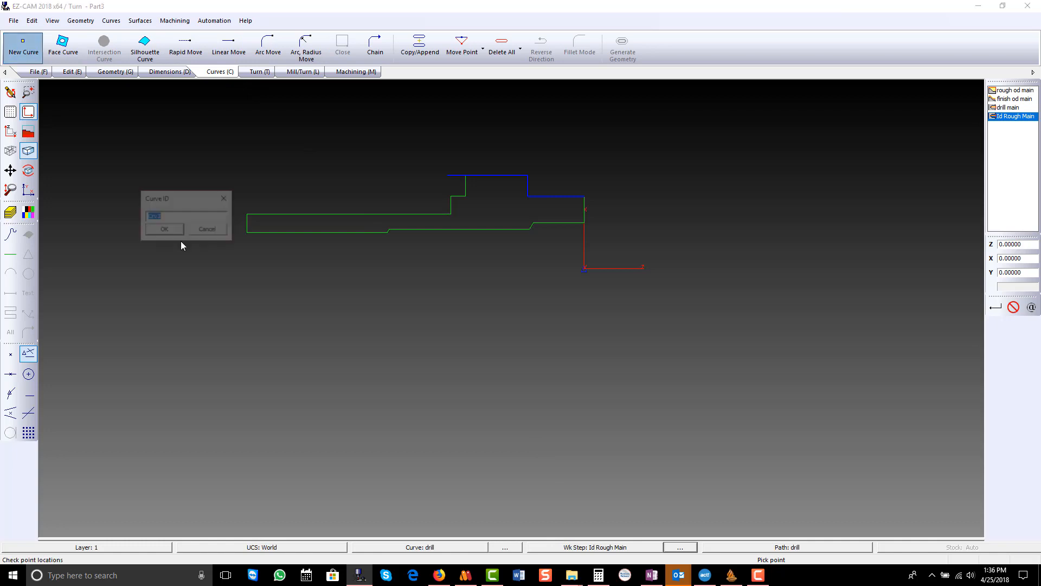
pyautogui.write('Id')
pyautogui.press('Return')
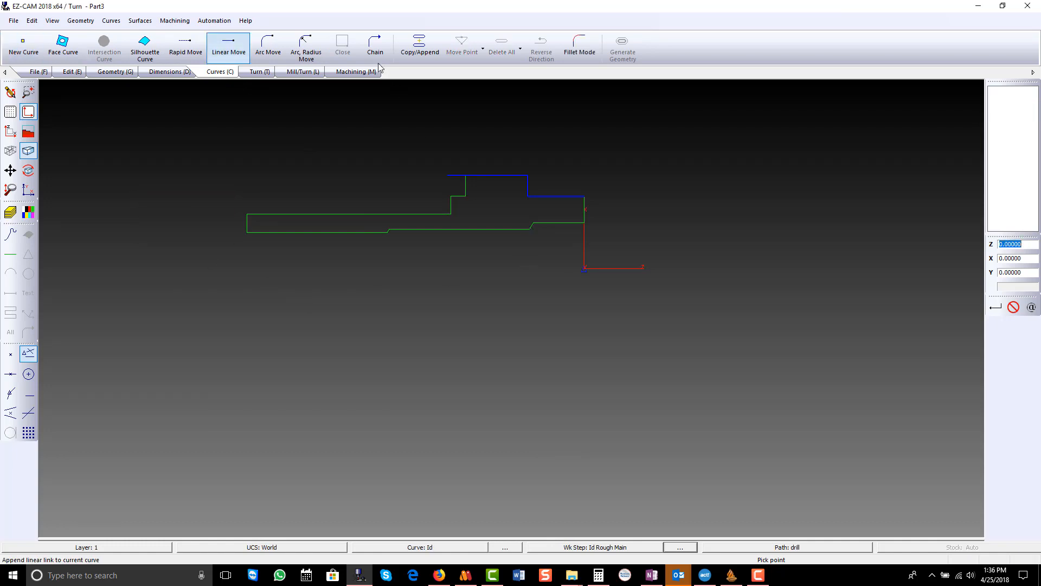
pyautogui.click(374, 46)
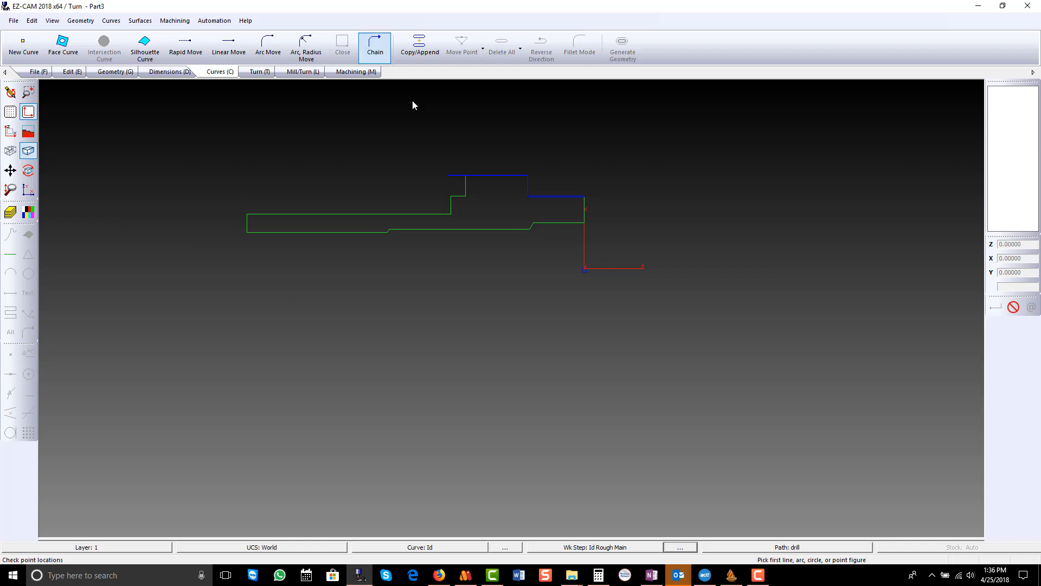
pyautogui.click(580, 227)
pyautogui.click(262, 232)
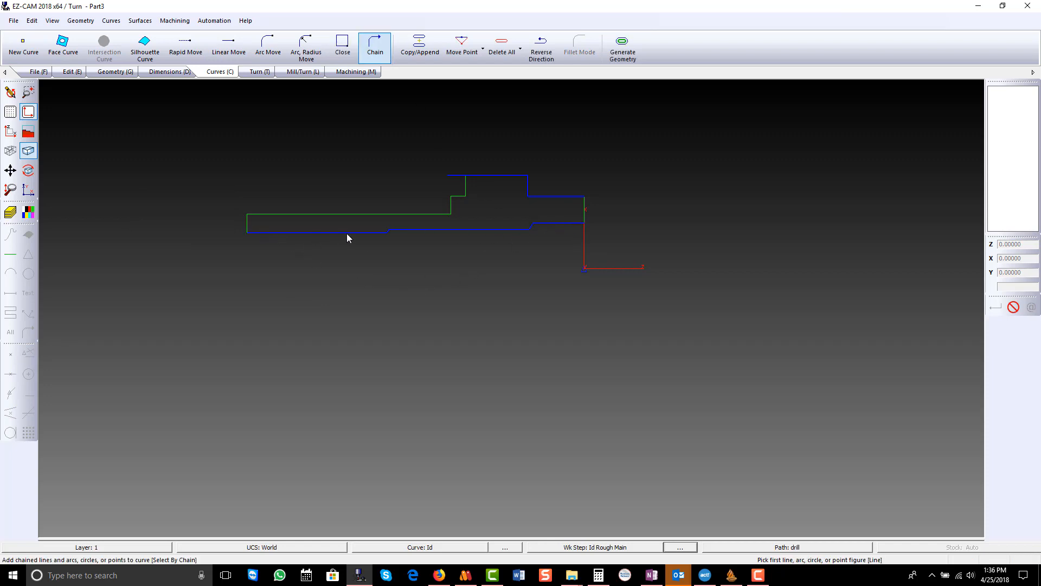
# - Assign the Id curve as the path for the Id Rough Main work step
pyautogui.click(355, 71)
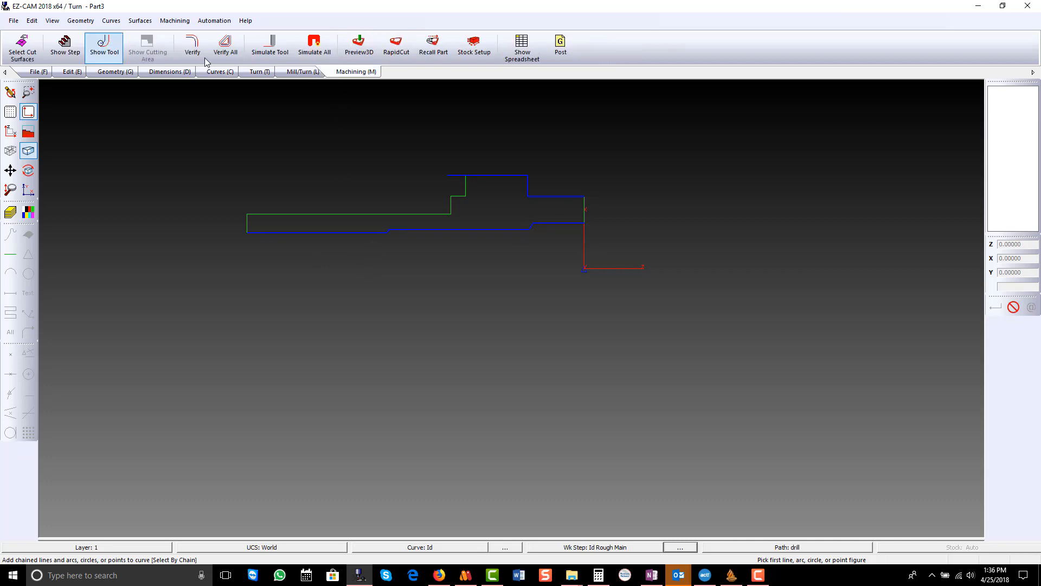
pyautogui.click(192, 48)
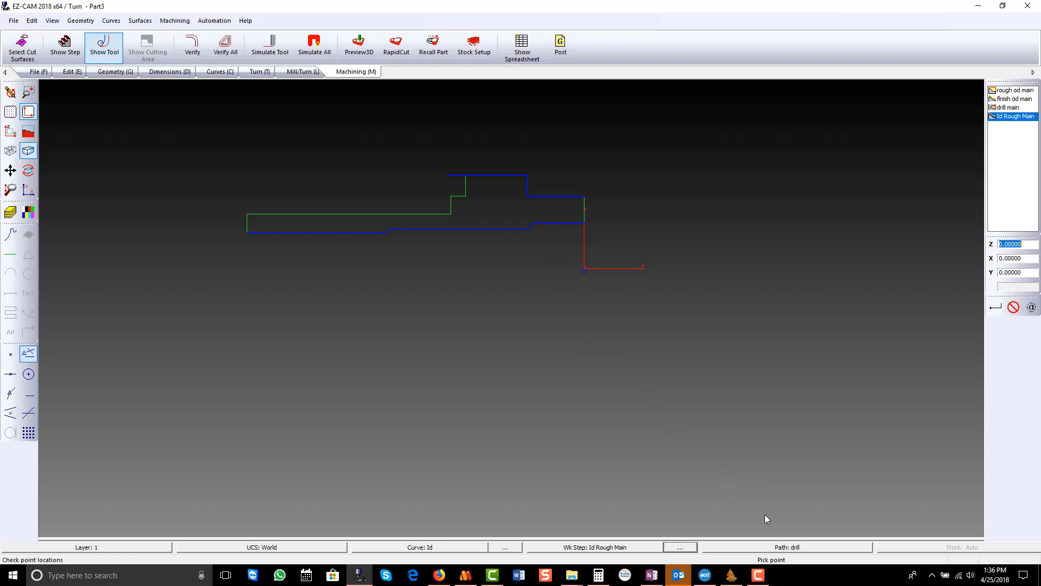
pyautogui.click(787, 547)
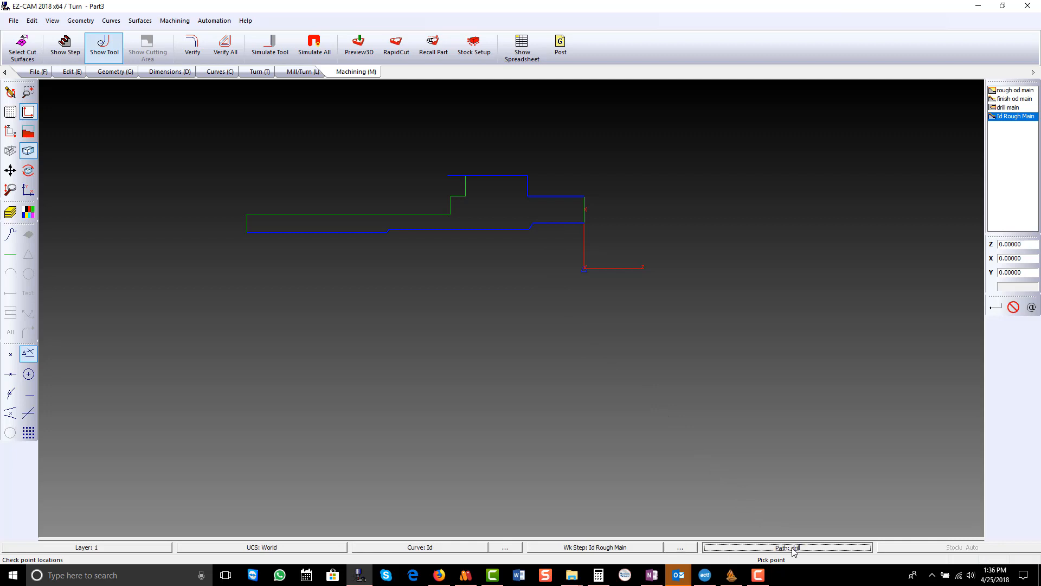
pyautogui.click(514, 230)
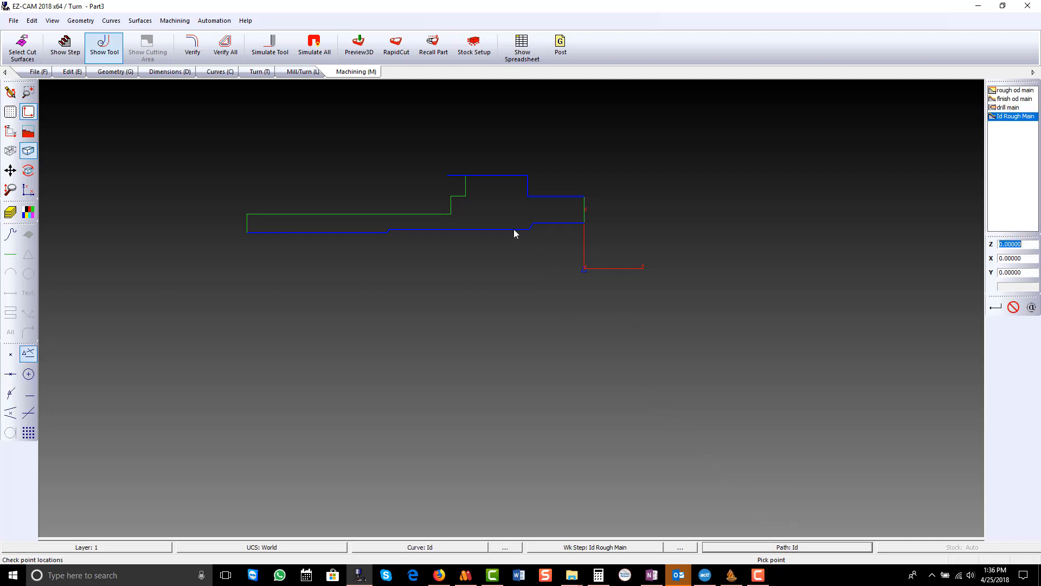
# - Verify the Id Rough Main tool path and preview the bored part in 3D, returning to the flat X-Z view
pyautogui.click(200, 46)
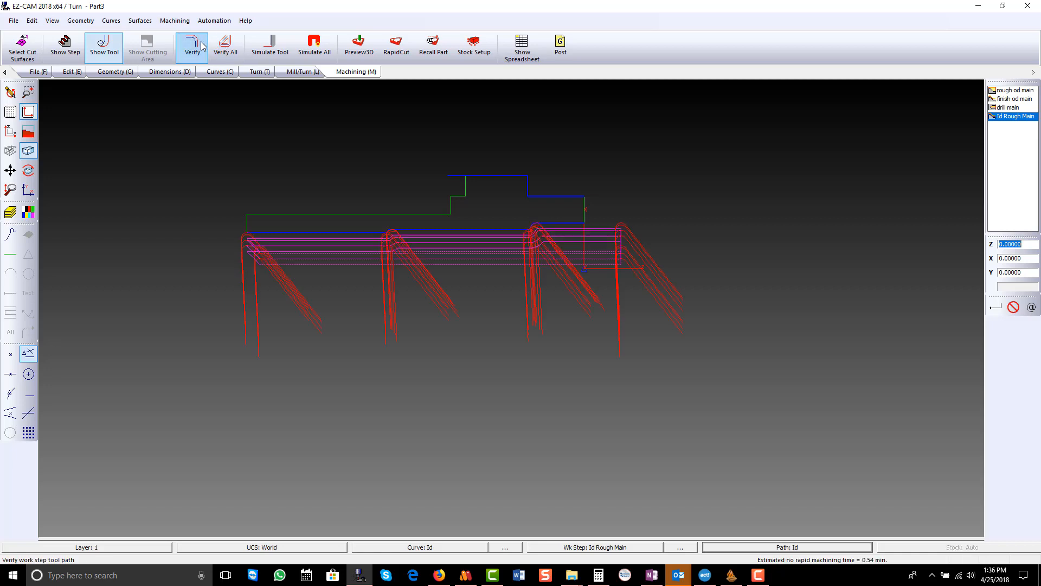
pyautogui.click(200, 45)
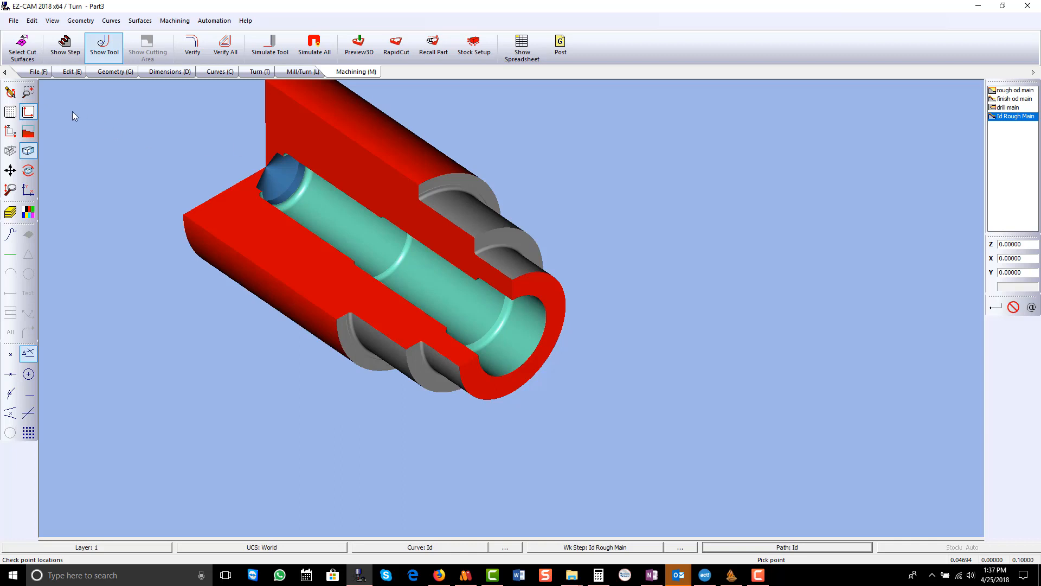
pyautogui.click(10, 131)
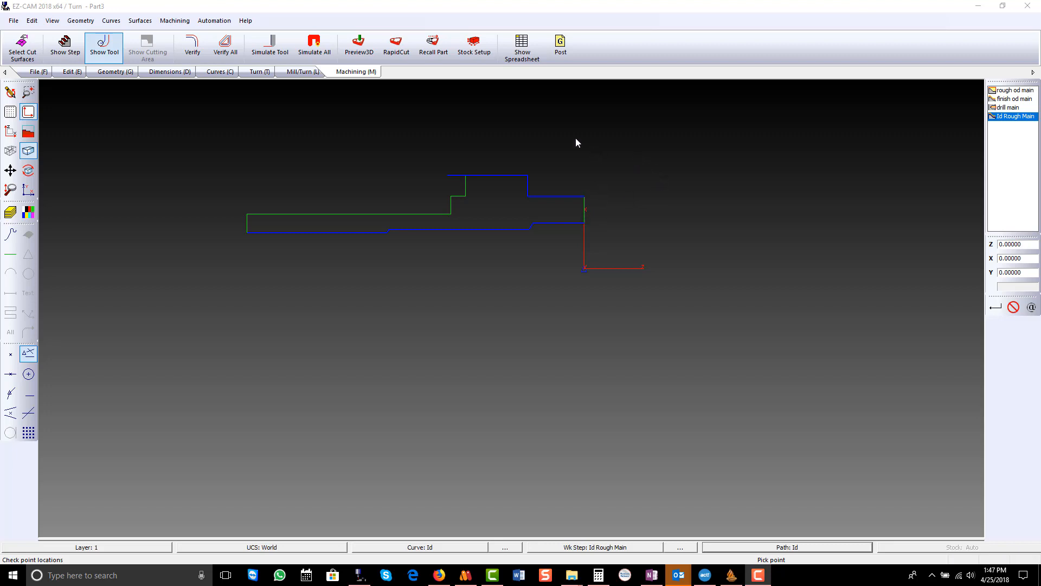
# - Create a new curve with the default name as a linear move along the front face from Z 0, X .55 to Z 0, X 0
pyautogui.click(220, 72)
pyautogui.click(21, 47)
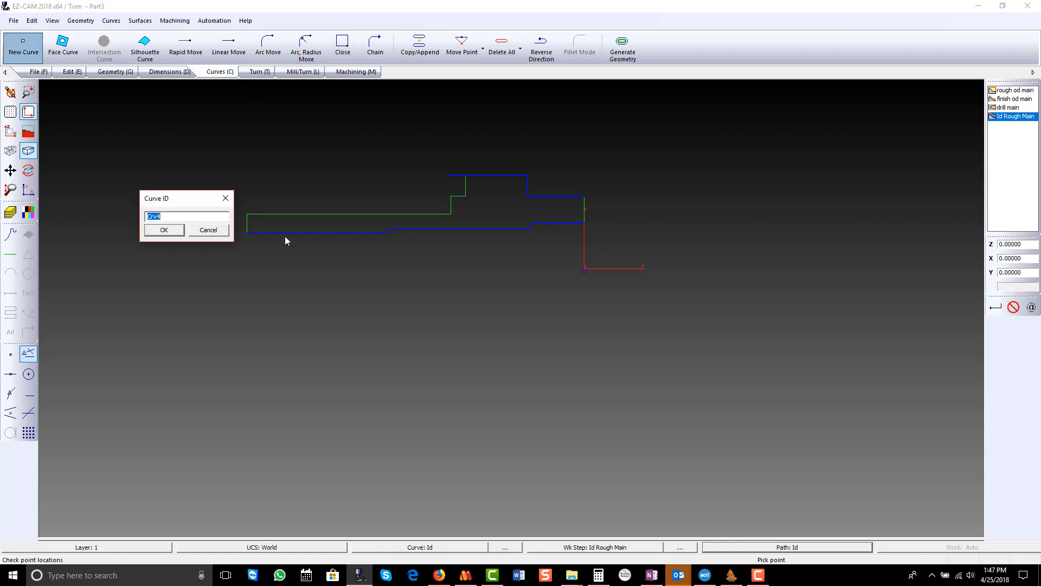
pyautogui.click(163, 230)
pyautogui.click(229, 48)
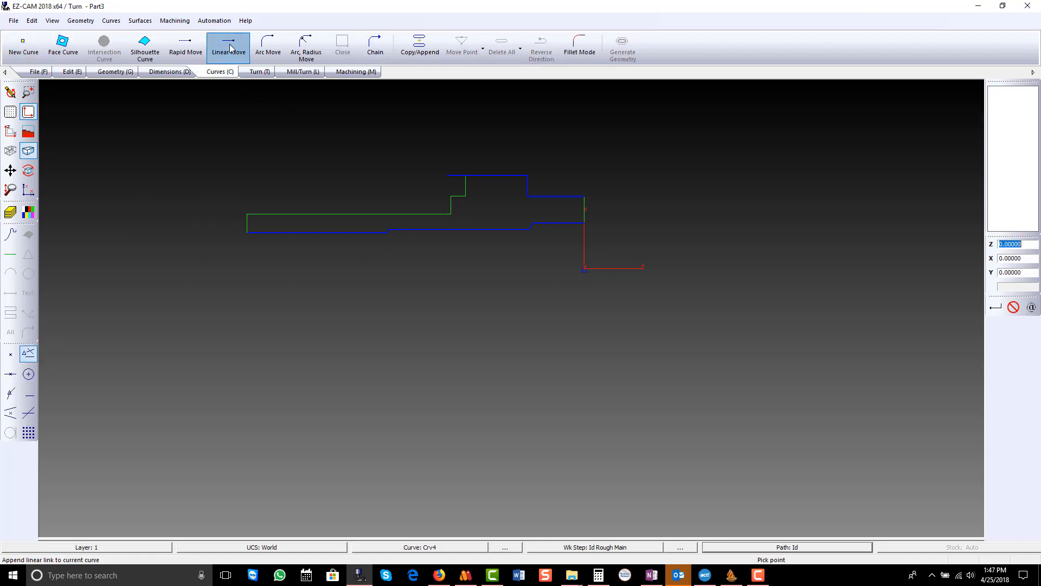
pyautogui.click(1008, 258)
pyautogui.write('.55')
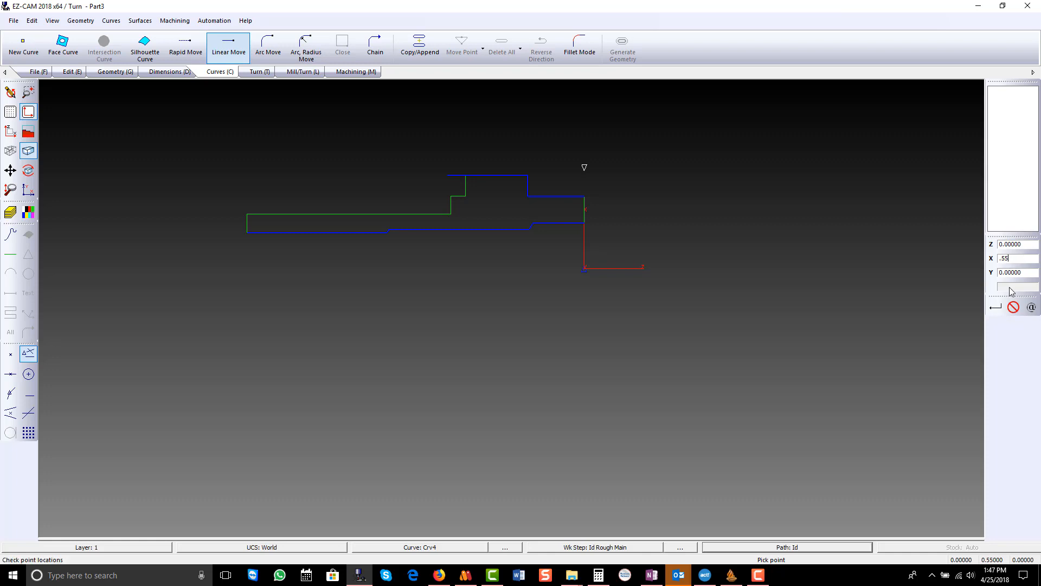
pyautogui.click(997, 307)
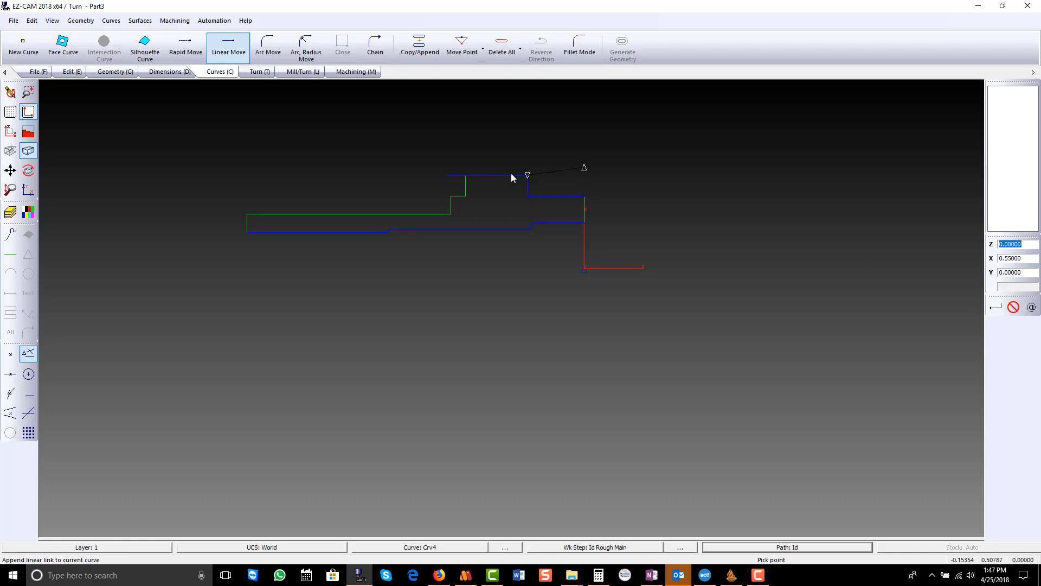
pyautogui.click(1015, 259)
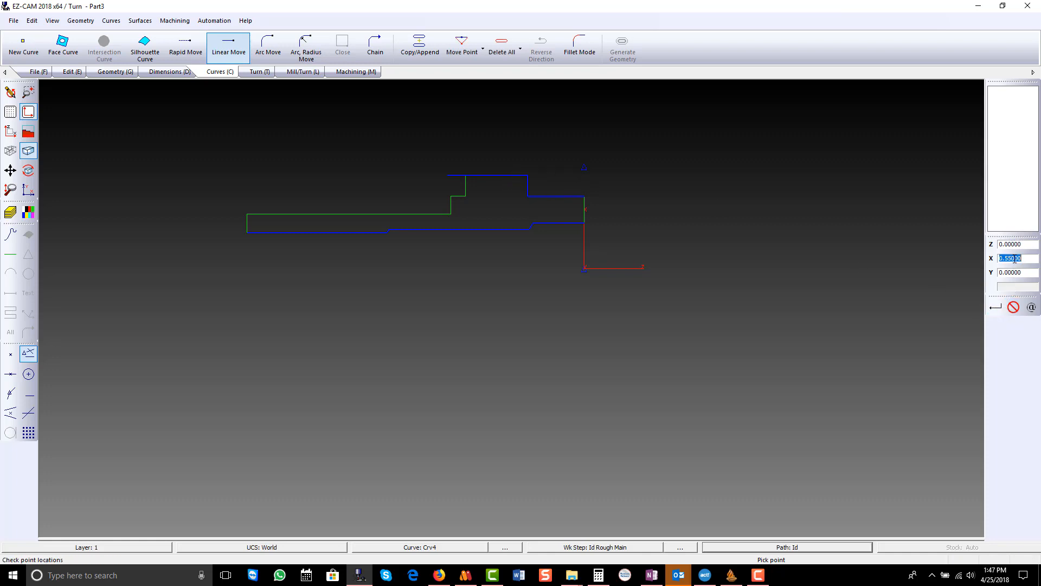
pyautogui.write('0')
pyautogui.press('Return')
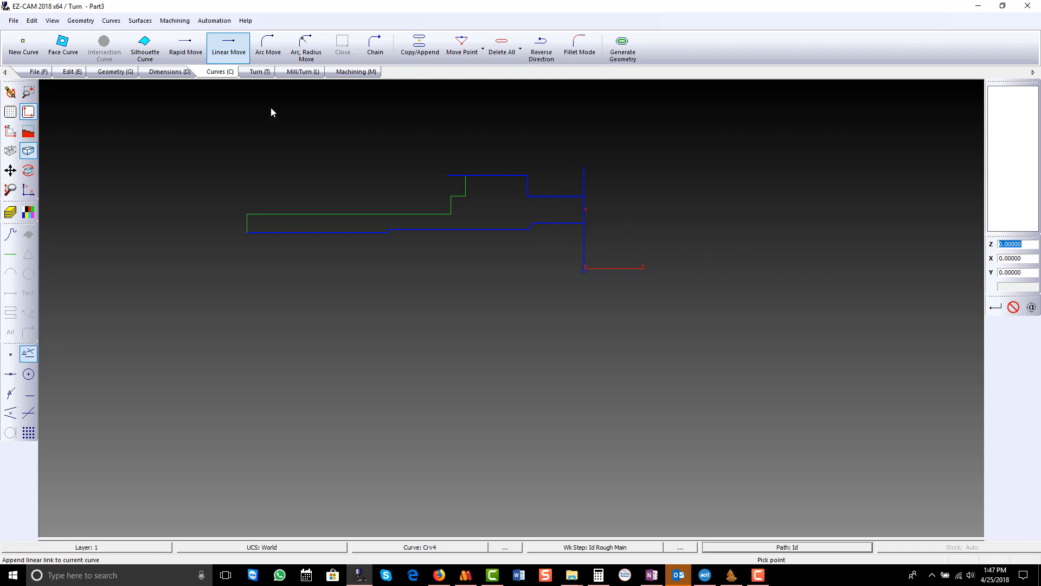
# - Create a Profile work step named face main on the front face curve
pyautogui.click(260, 72)
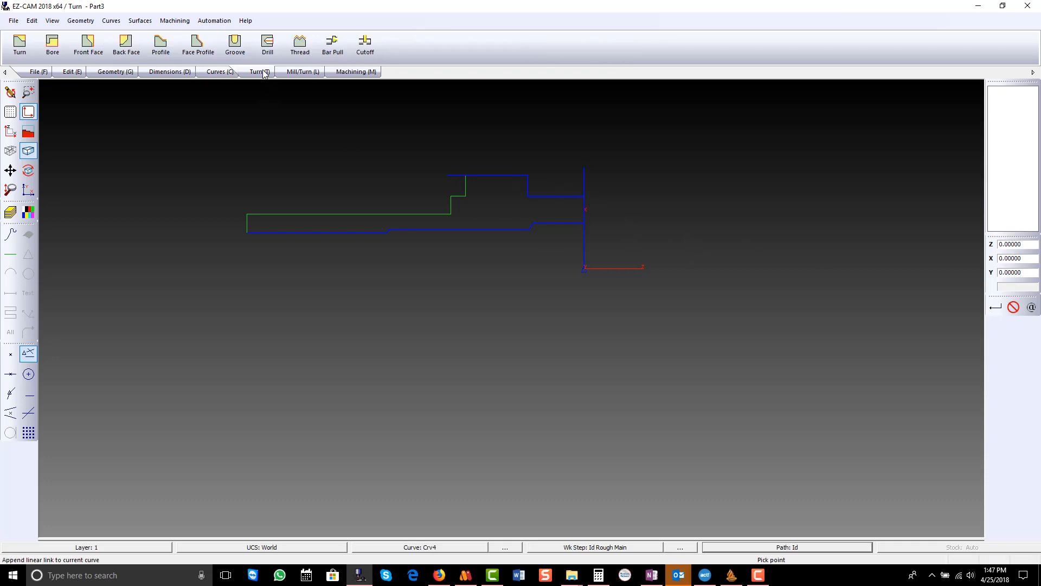
pyautogui.click(197, 46)
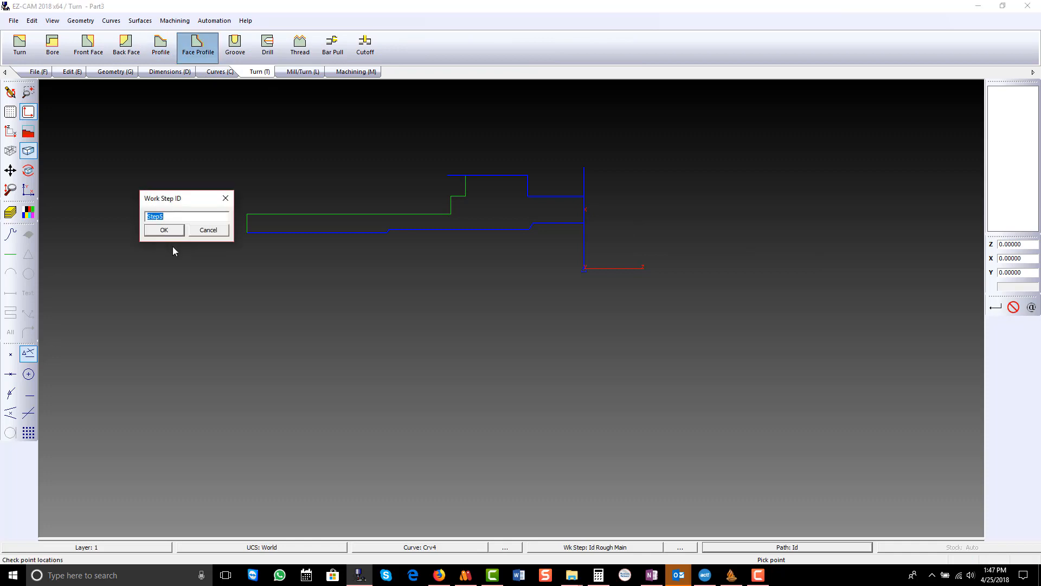
pyautogui.write('face main')
pyautogui.press('Return')
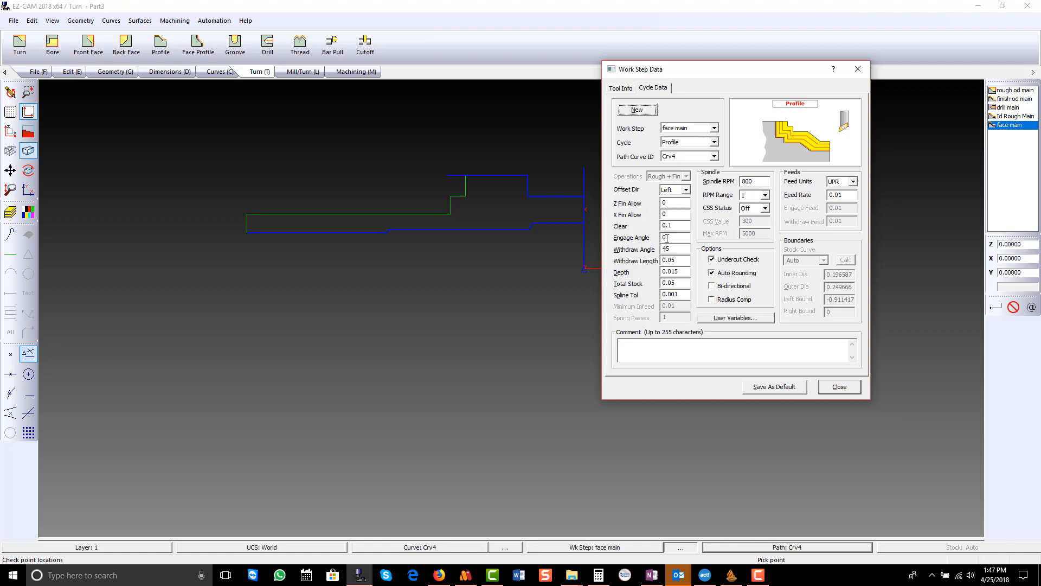
# - Set the face main cycle's depth and total stock to 0 and turn its CSS status On
pyautogui.click(678, 271)
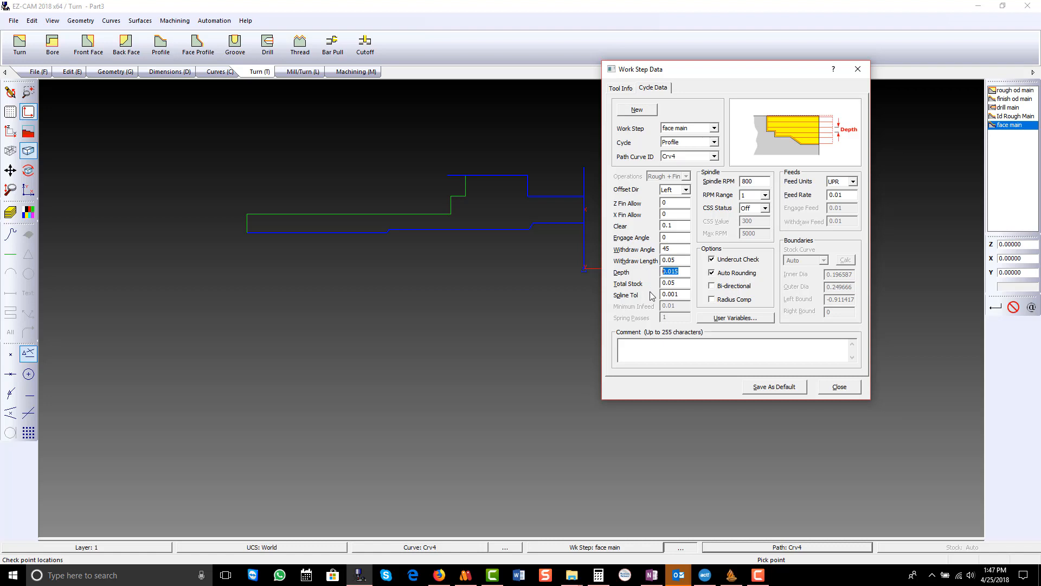
pyautogui.write('0')
pyautogui.click(679, 283)
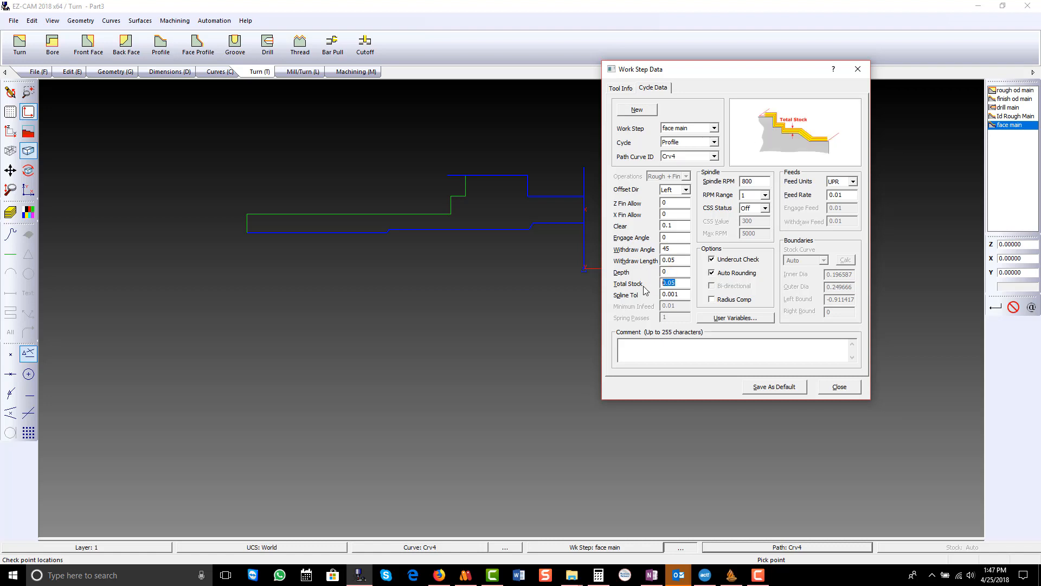
pyautogui.write('0')
pyautogui.click(766, 209)
pyautogui.click(757, 224)
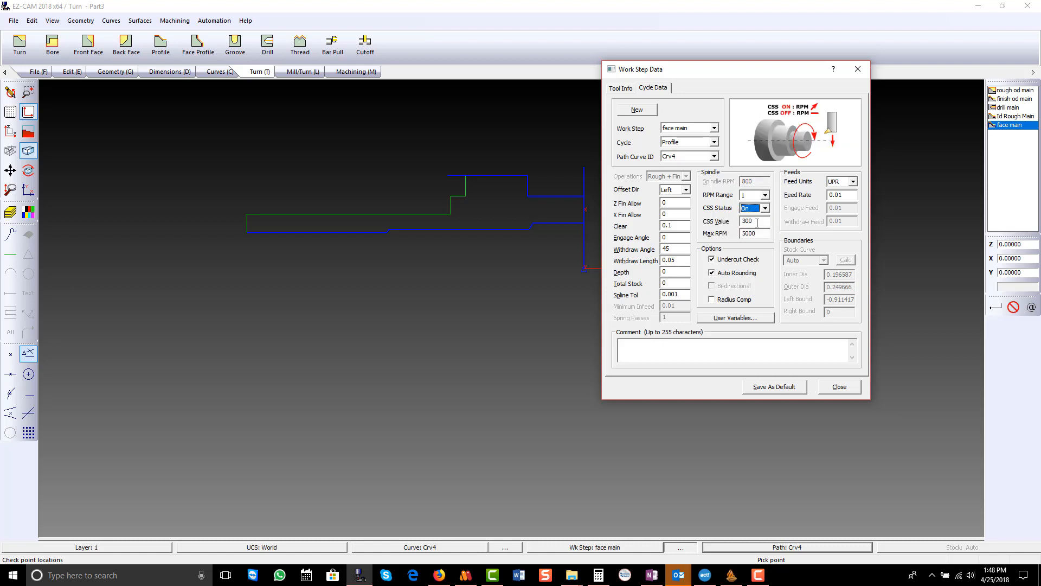
# - Assign the R0.008-35-3 VNMG Turn tool to the face main work step
pyautogui.click(628, 89)
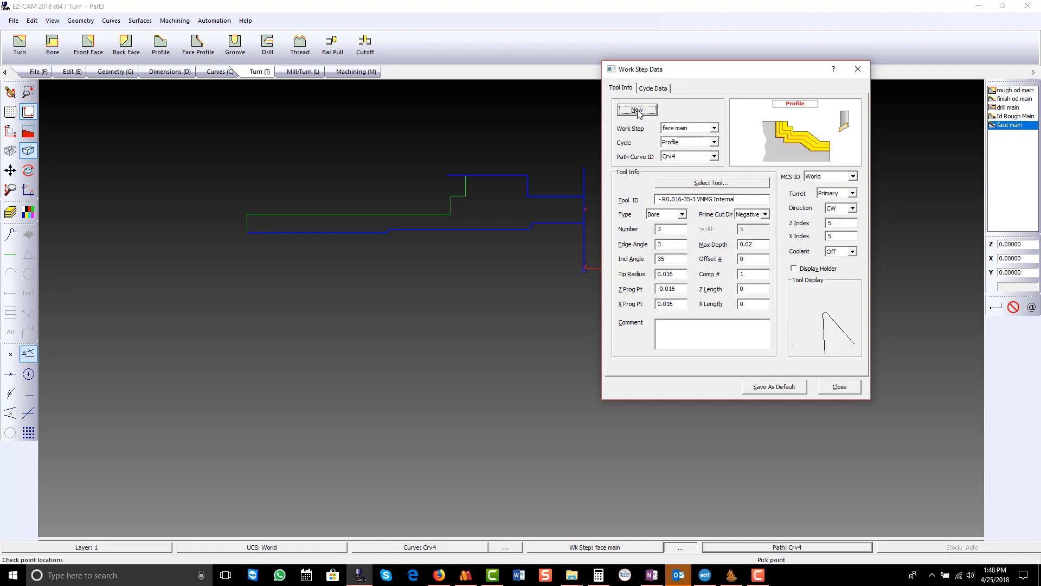
pyautogui.click(688, 184)
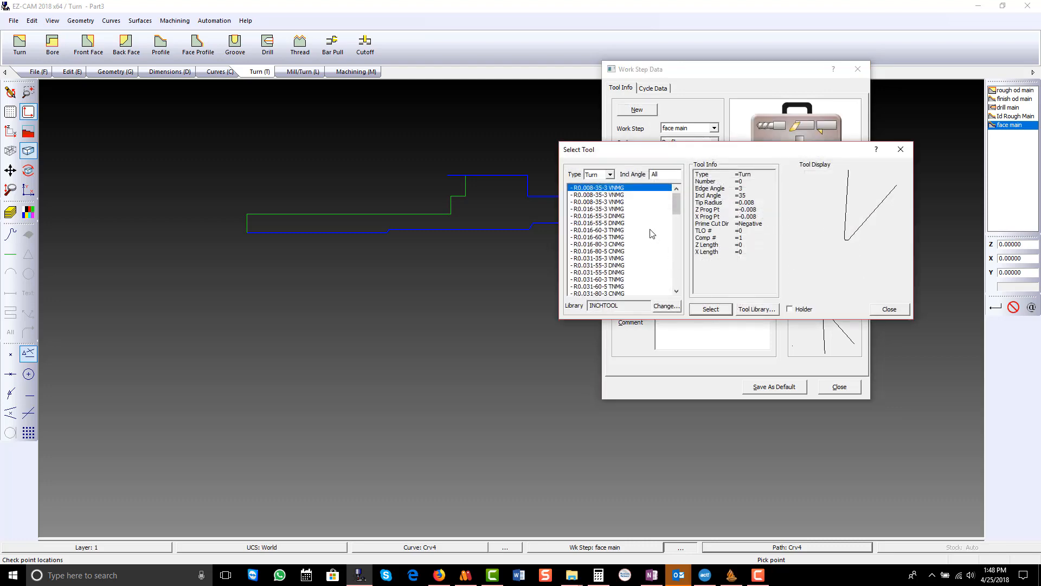
pyautogui.doubleClick(625, 191)
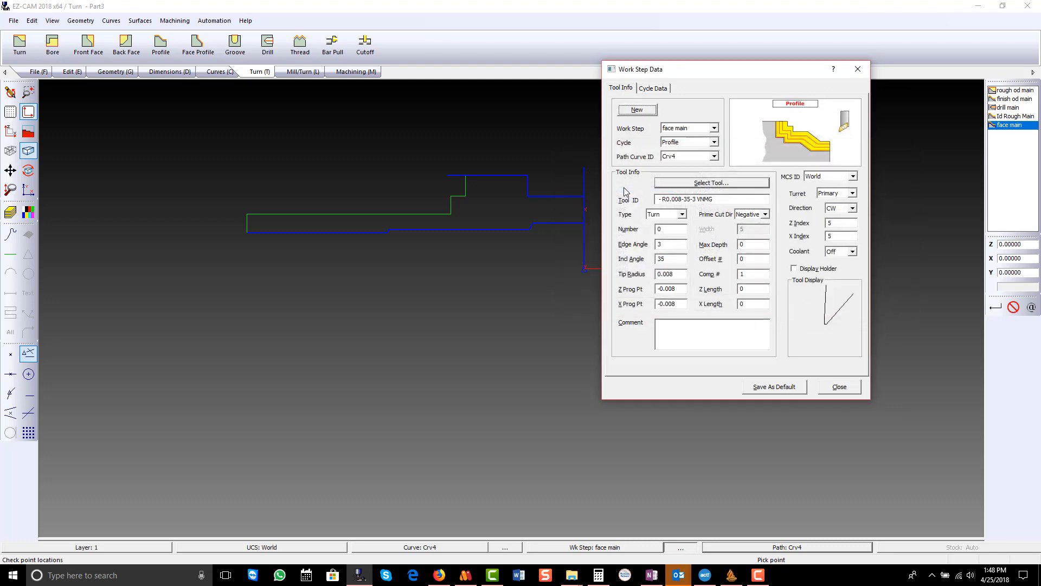
# - Set the face main tool's number to 1 and verify the work step's tool path
pyautogui.click(665, 232)
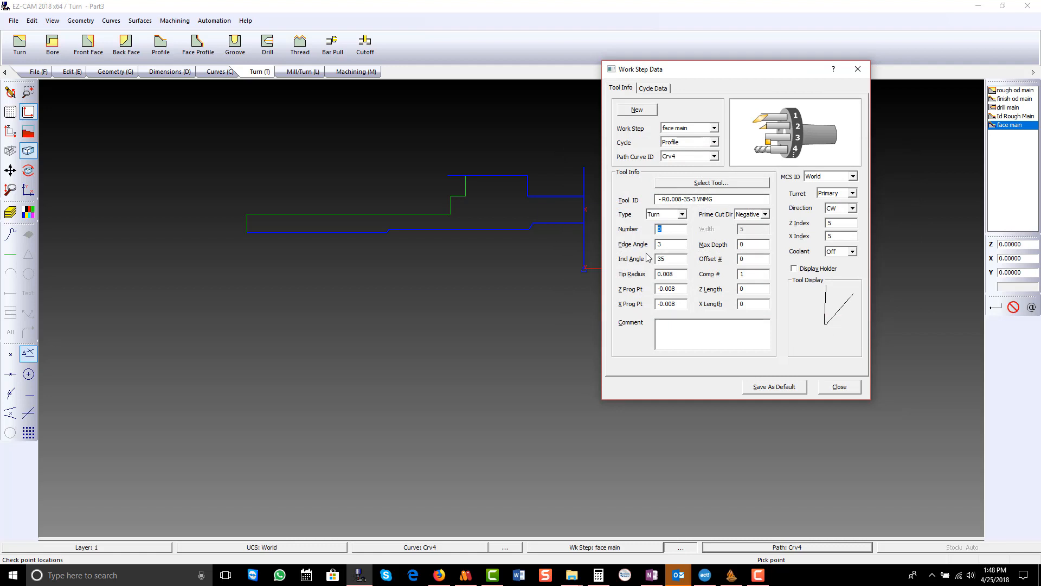
pyautogui.click(846, 386)
pyautogui.click(357, 72)
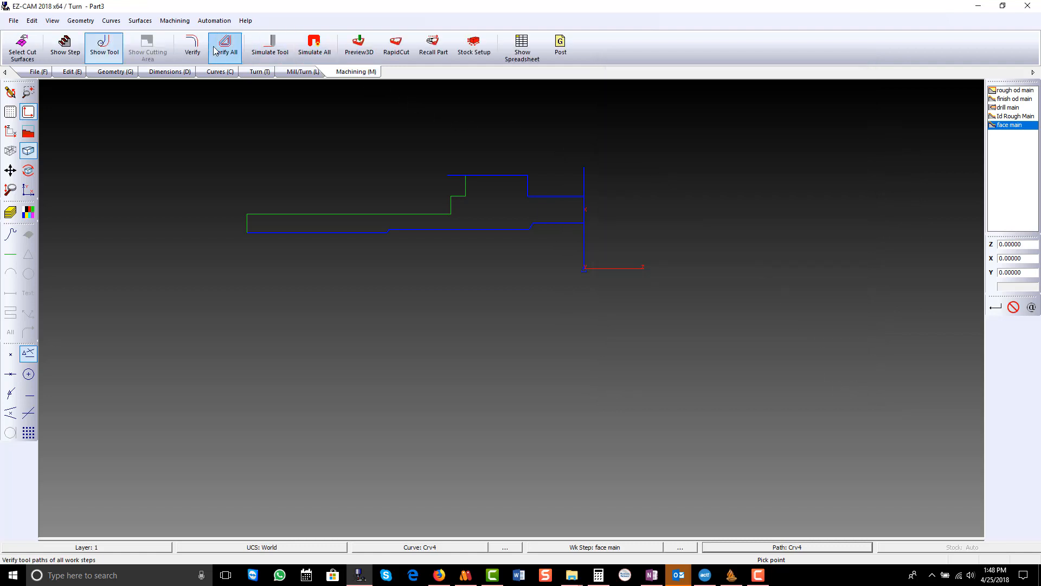
pyautogui.click(195, 50)
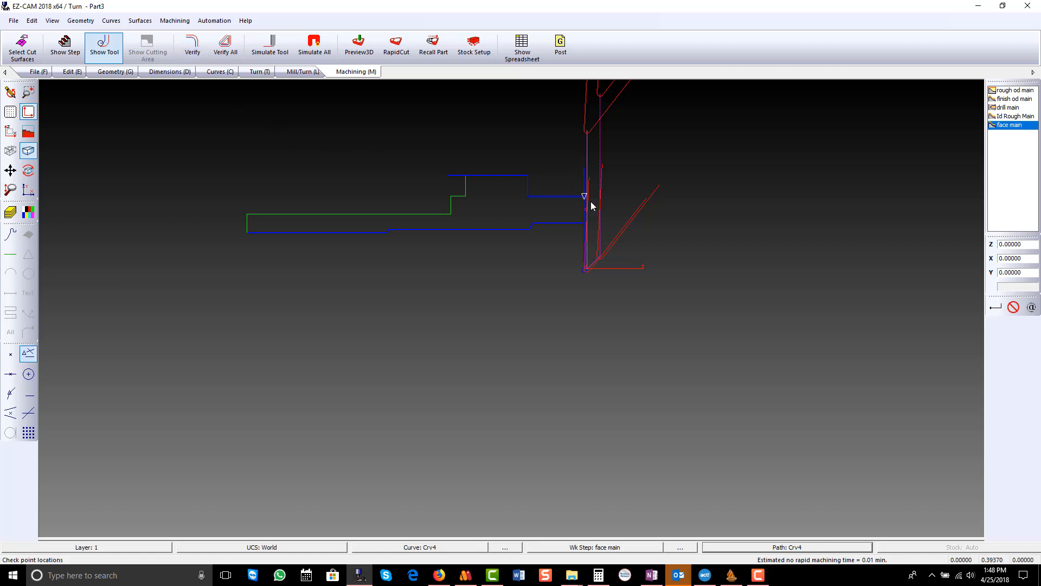
# - Move the face main work step to the start of the machining order, ahead of rough od main
pyautogui.click(999, 128)
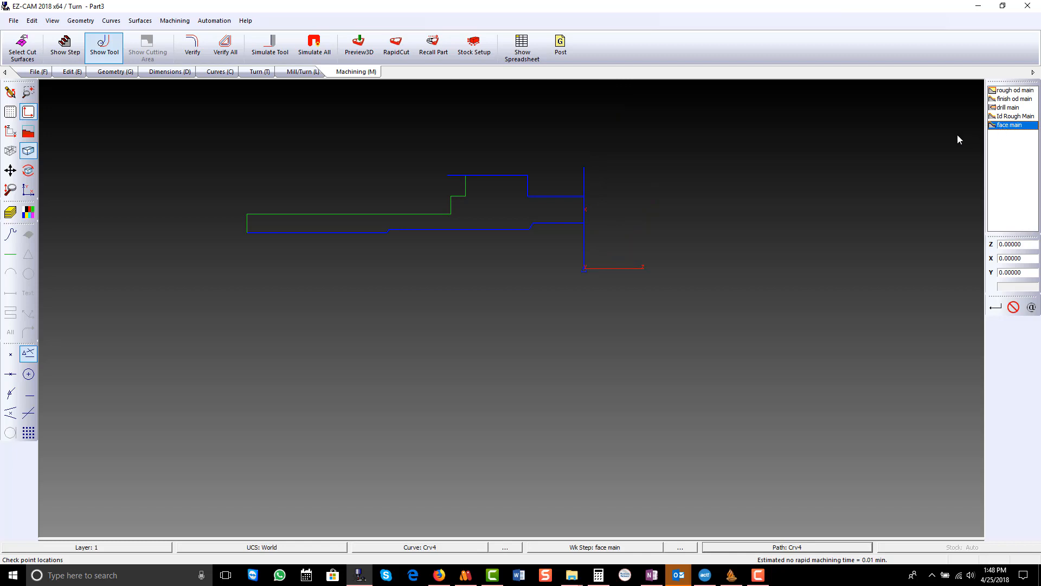
pyautogui.hotkey('ctrl', 'Up')
pyautogui.hotkey('ctrl', 'Up')
pyautogui.hotkey('ctrl', 'Up')
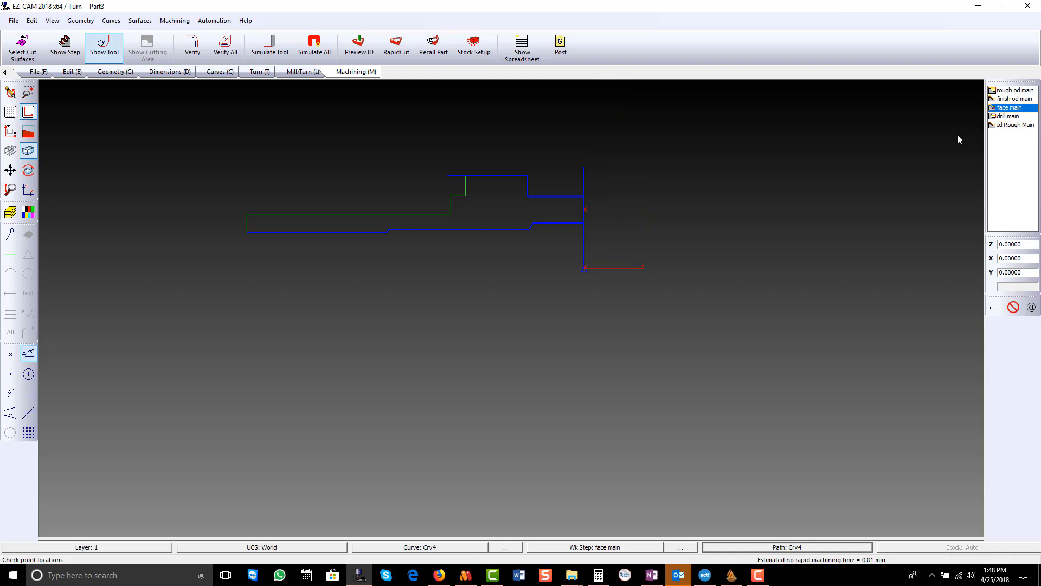
pyautogui.hotkey('ctrl', 'Up')
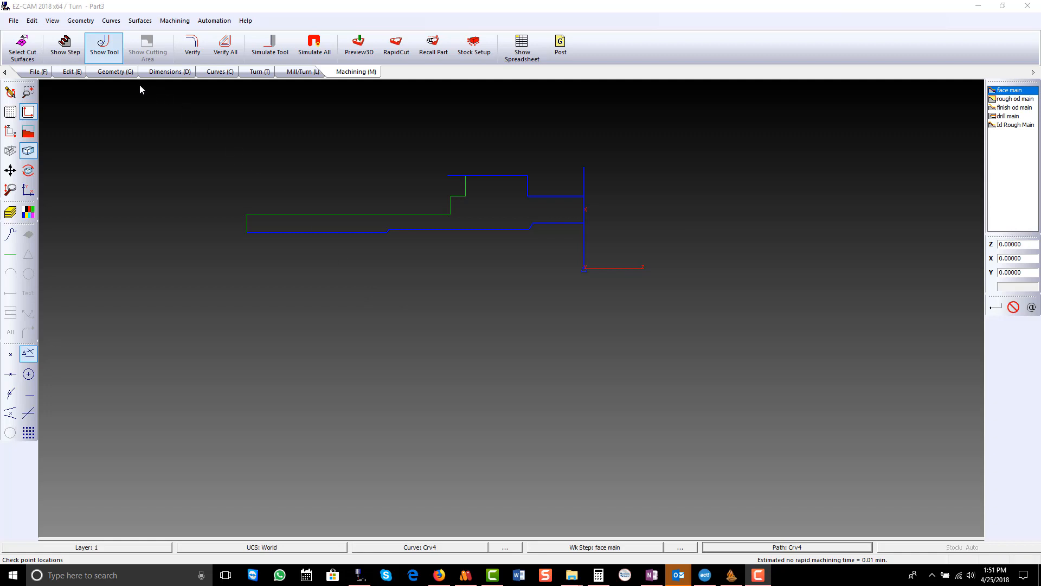
# - Unblank the hidden surfaces, lines, arcs and circles of the solid part and inspect its flats and cross hole
pyautogui.click(75, 74)
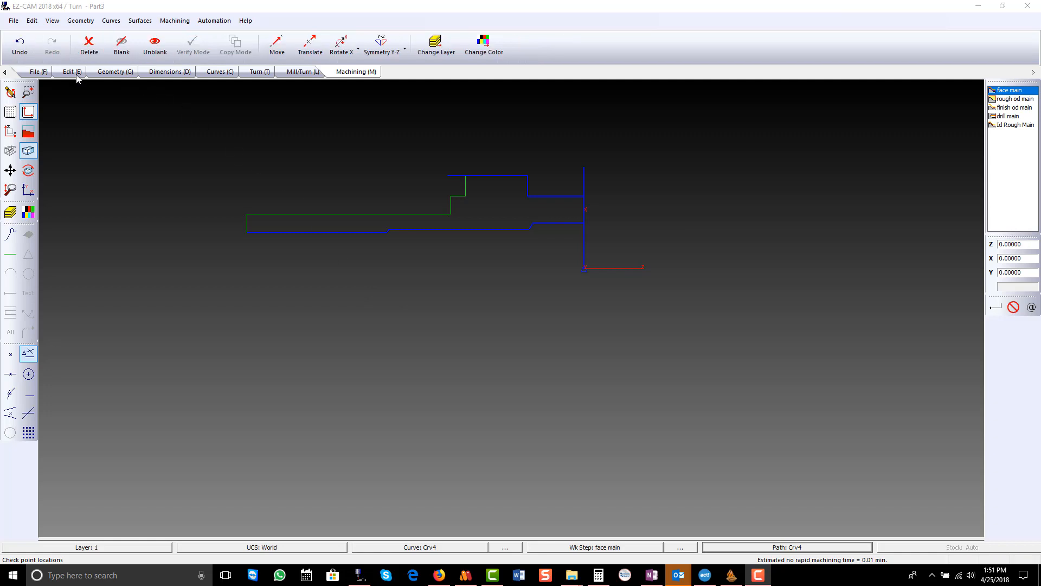
pyautogui.click(154, 46)
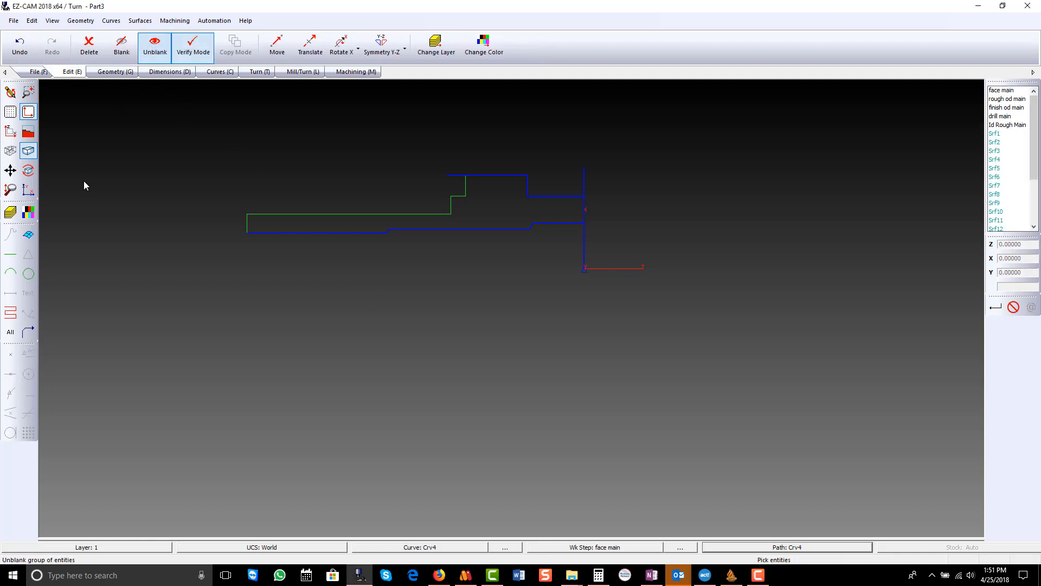
pyautogui.click(28, 235)
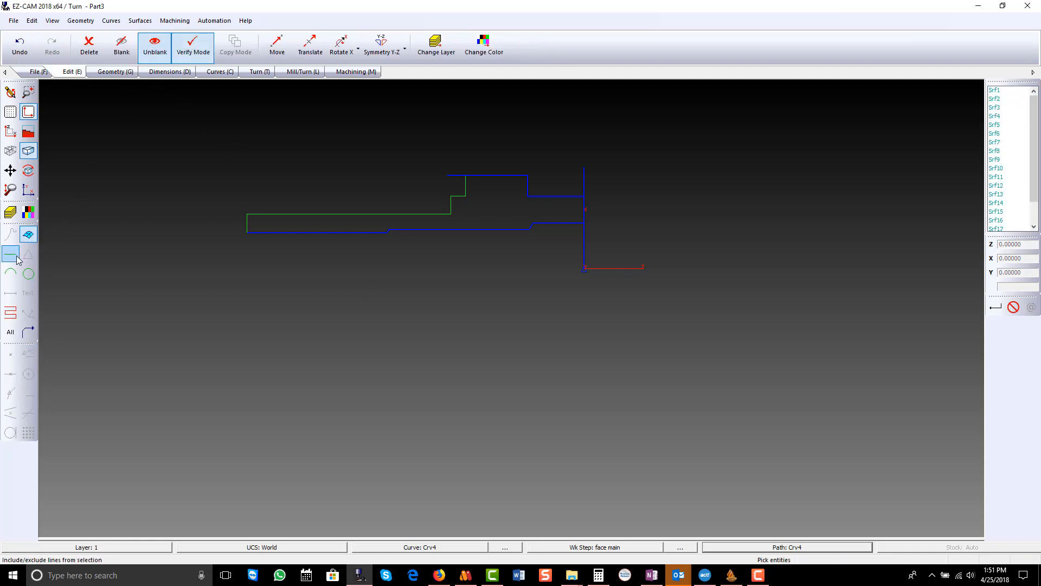
pyautogui.click(16, 257)
pyautogui.click(10, 274)
pyautogui.click(28, 273)
pyautogui.click(9, 333)
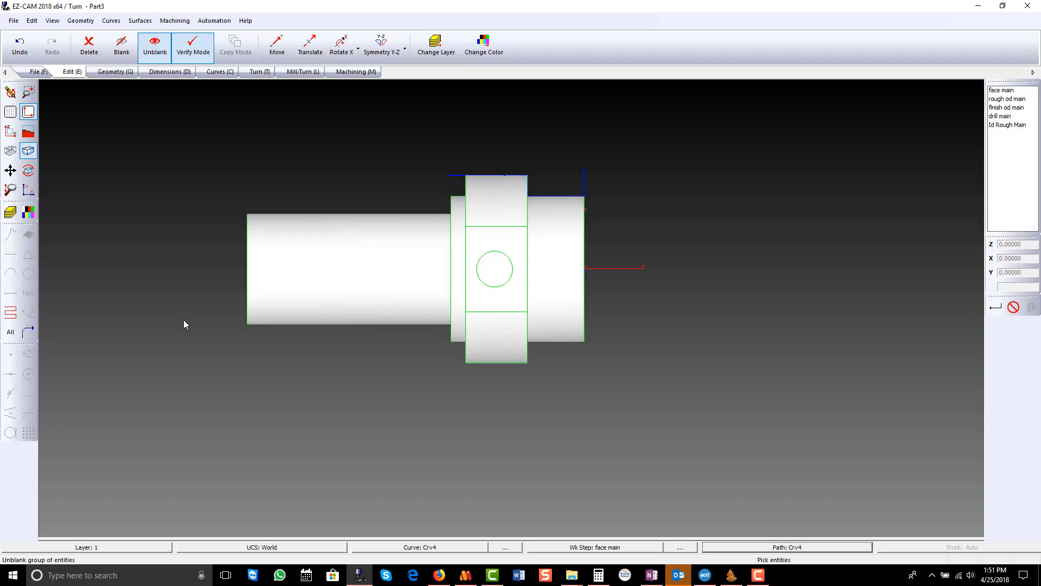
pyautogui.moveTo(496, 278); pyautogui.dragTo(344, 288, button='middle')
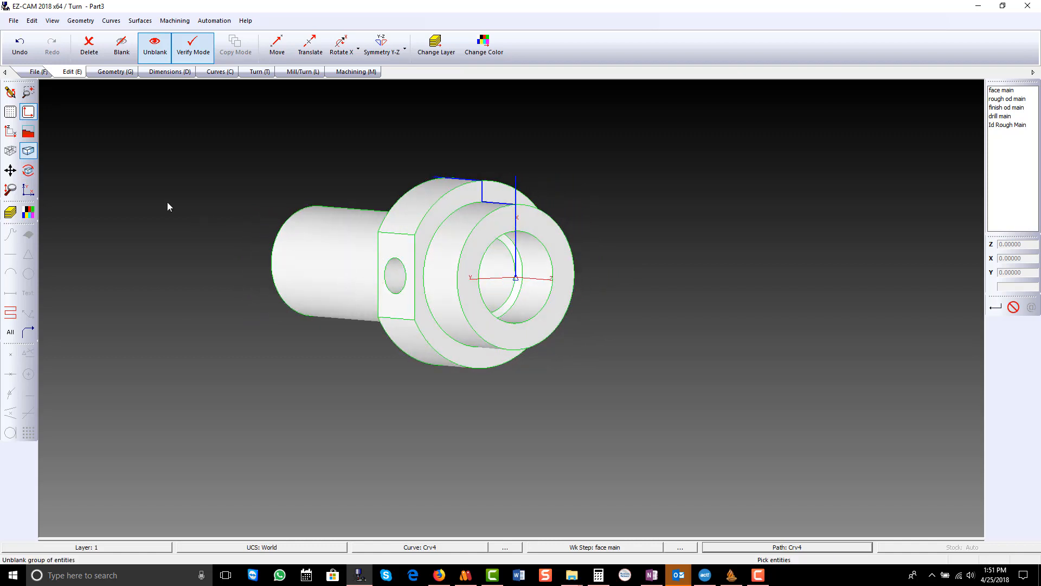
pyautogui.click(10, 131)
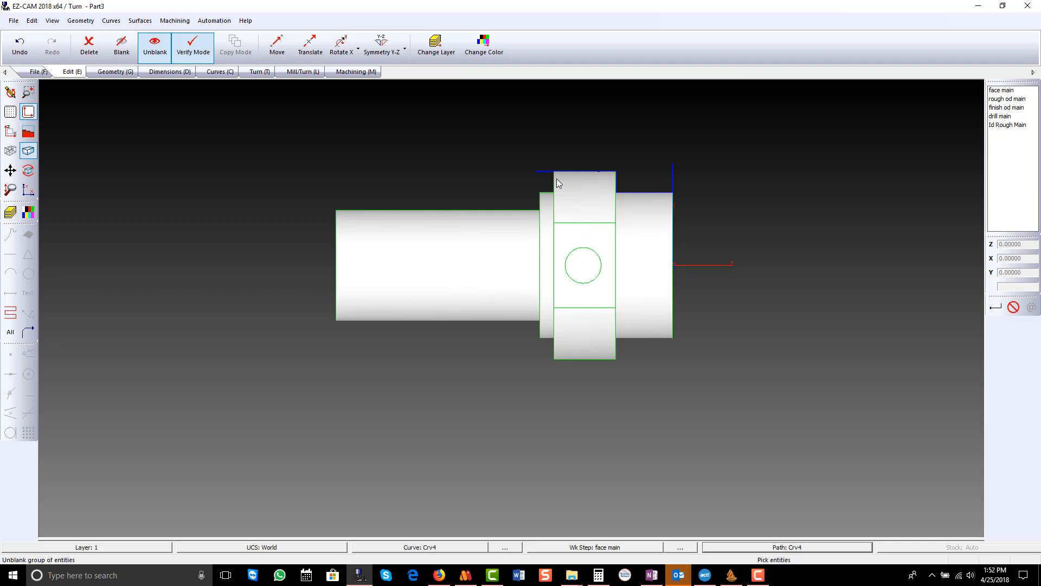
pyautogui.click(110, 22)
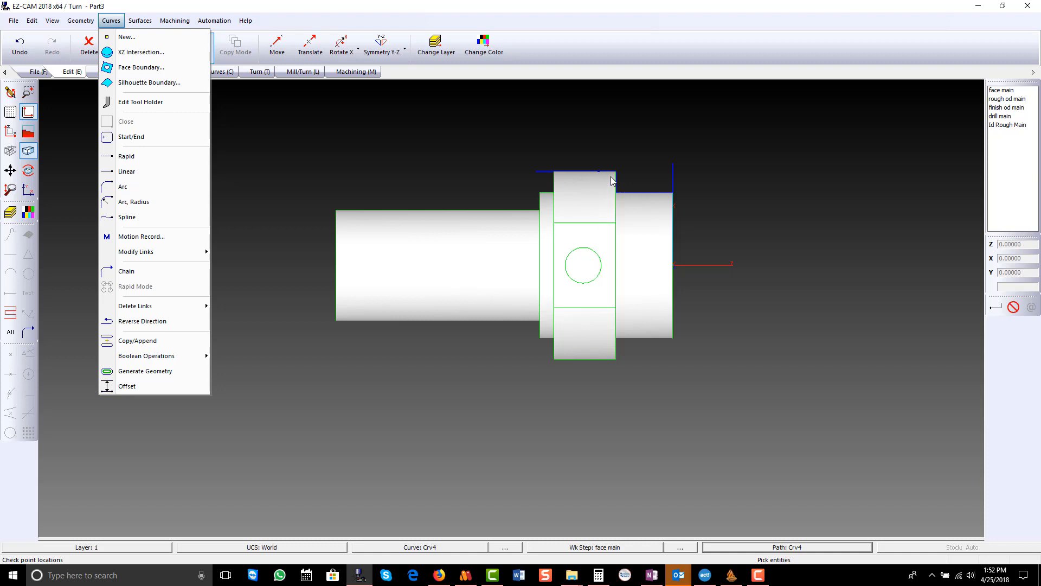
pyautogui.click(1013, 307)
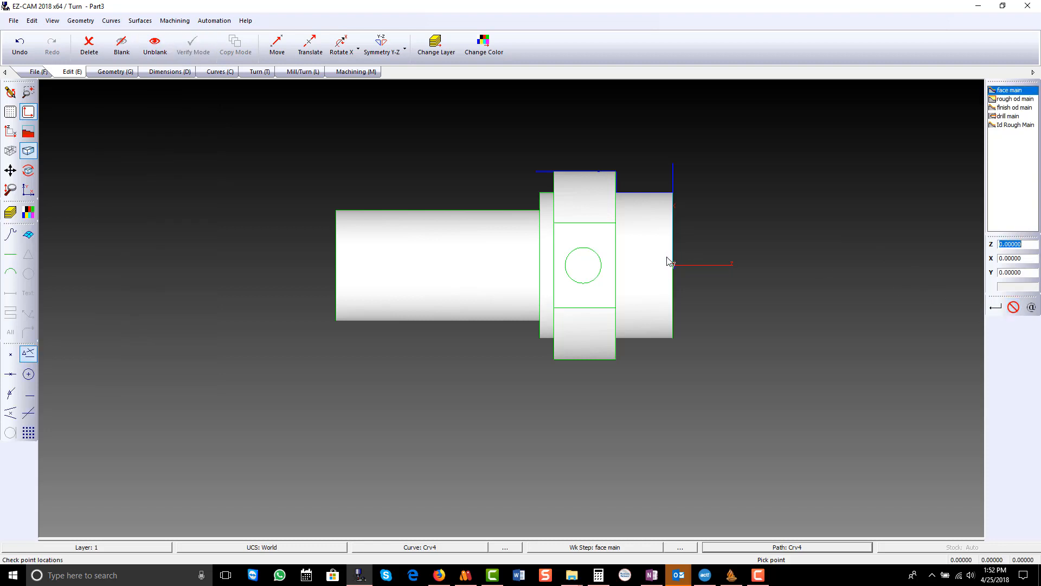
# - Create a new curve with the default name as a linear move along the flat's rear edge, from Z -0.32087, X 0.23010 to X -0.23010
pyautogui.click(219, 74)
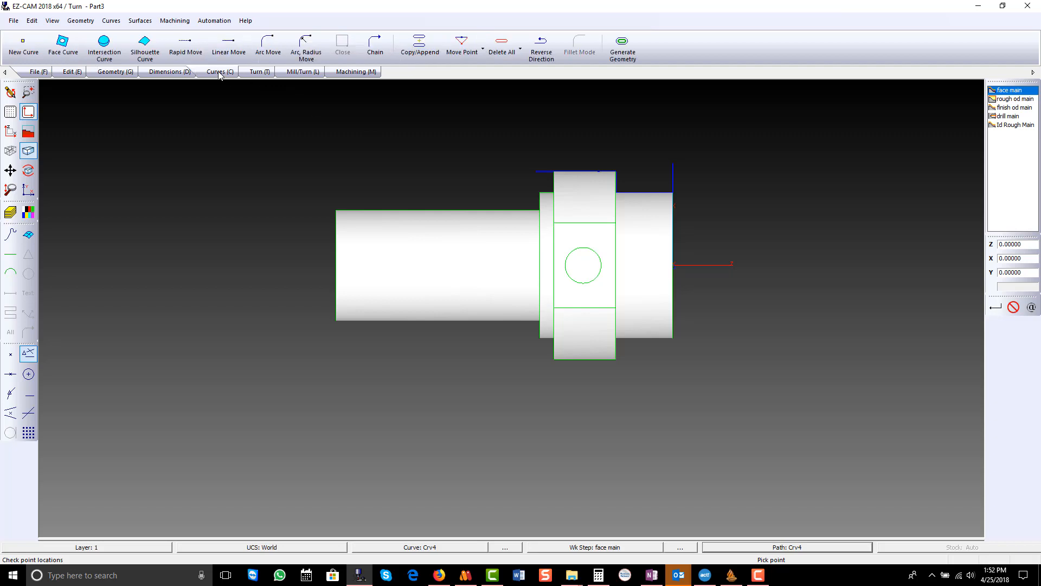
pyautogui.click(23, 46)
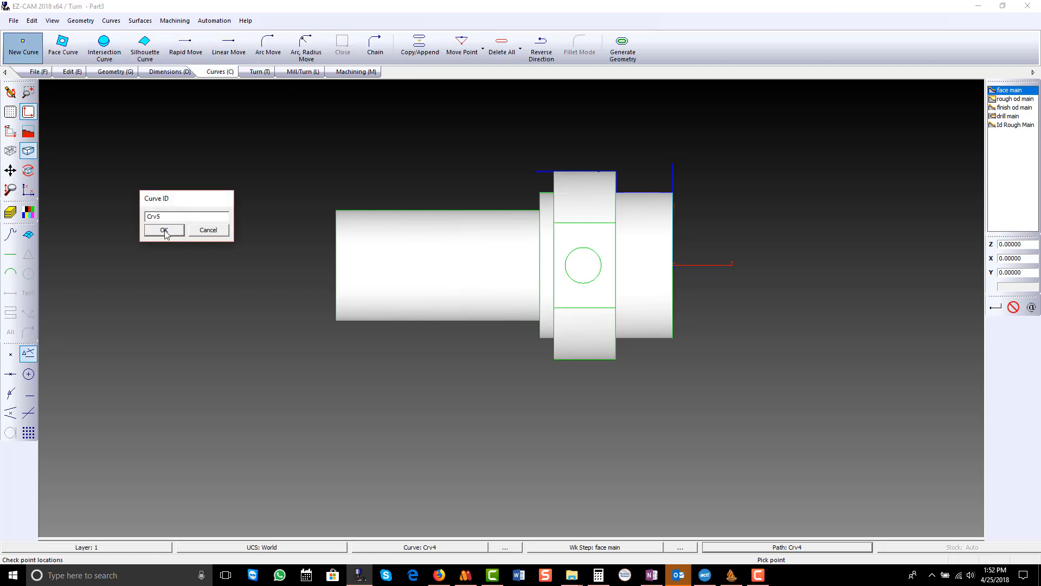
pyautogui.click(160, 230)
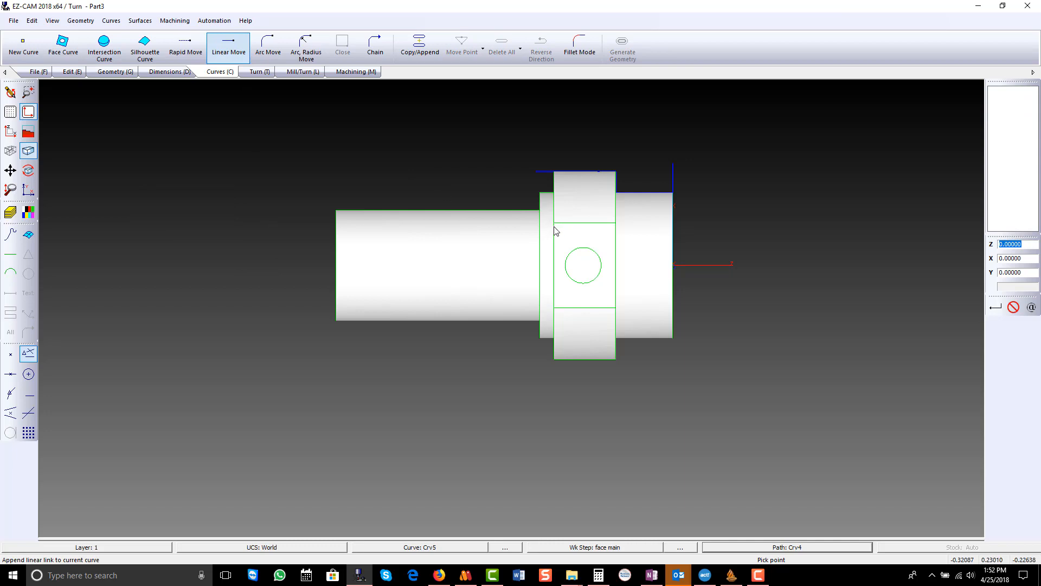
pyautogui.scroll(3, 570, 237)
pyautogui.moveTo(570, 237); pyautogui.dragTo(515, 237, button='middle')
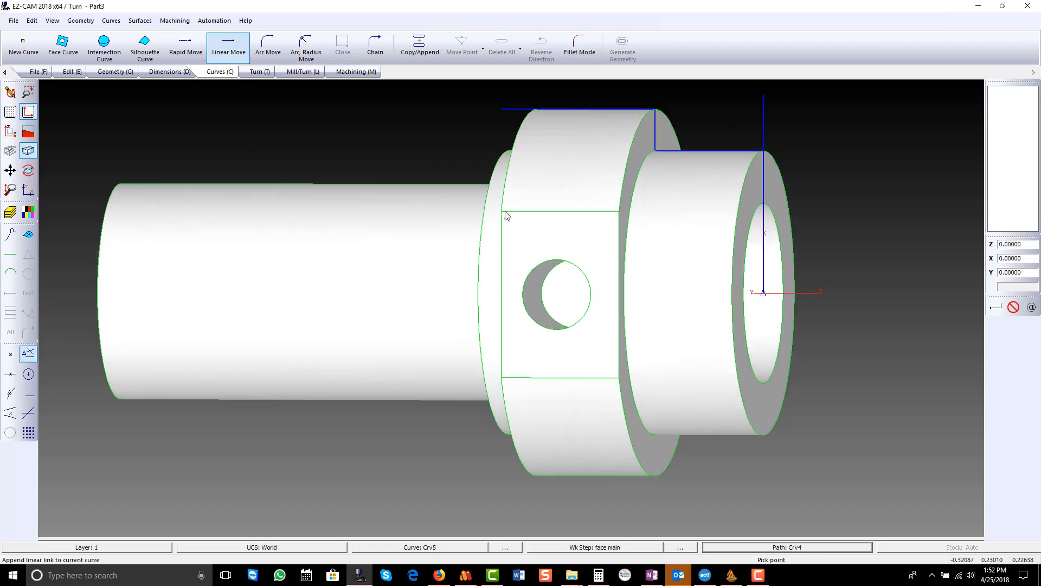
pyautogui.click(506, 216)
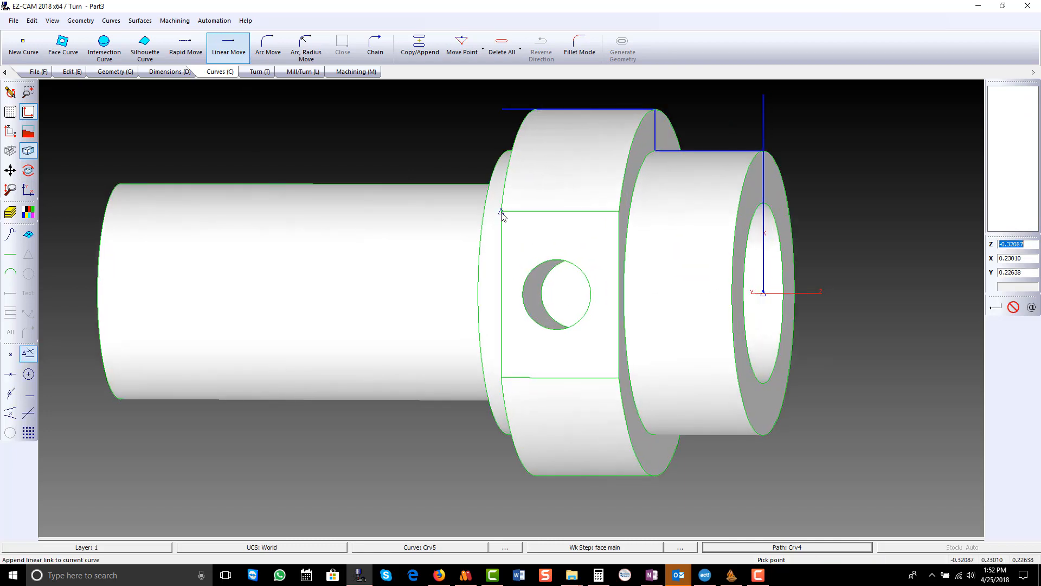
pyautogui.click(502, 377)
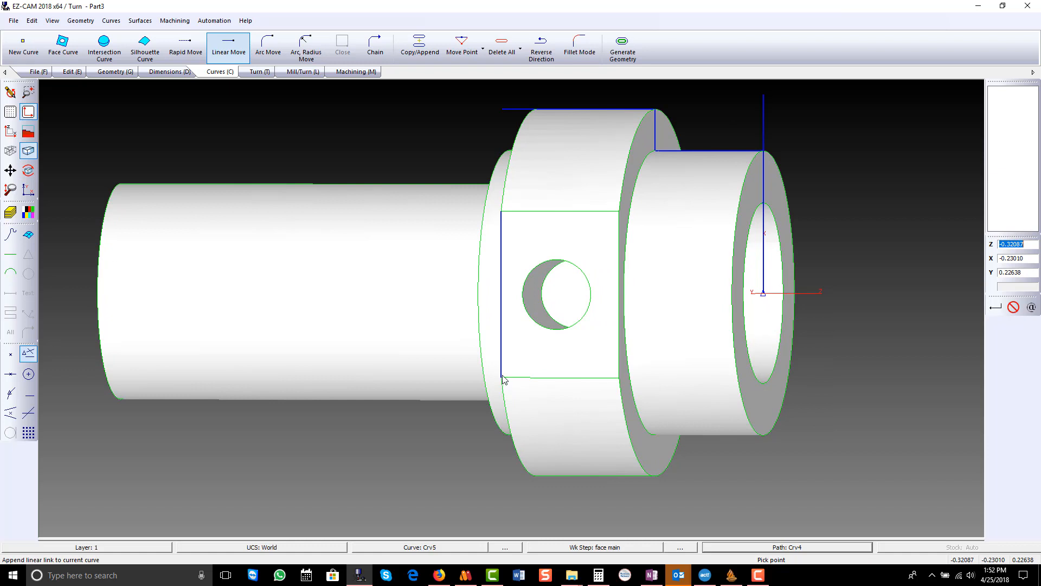
# - Create a Curve Milling work step named mill flats Main on the flat's edge curve
pyautogui.click(17, 134)
pyautogui.scroll(-2, 313, 206)
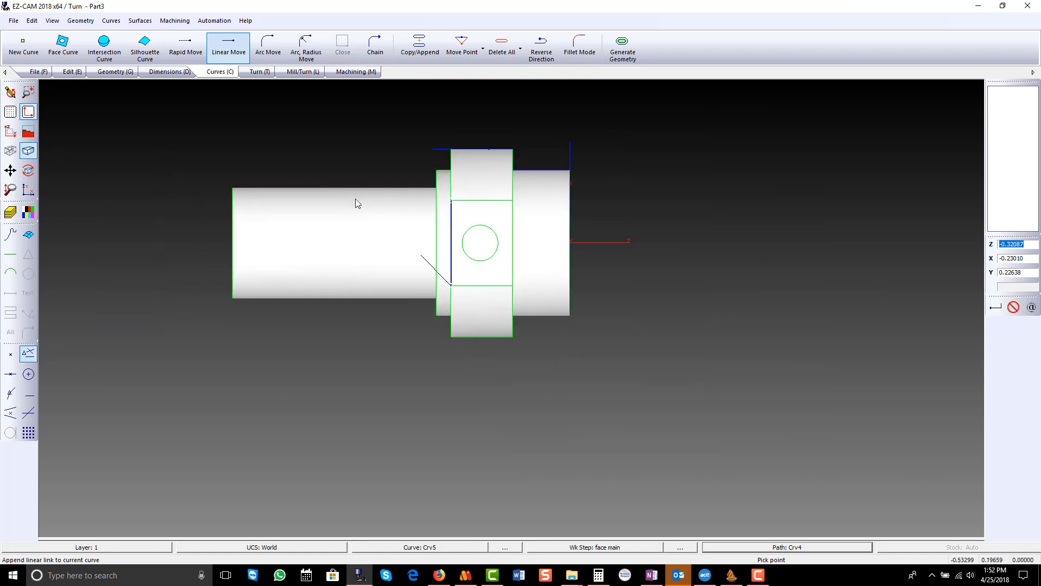
pyautogui.click(311, 73)
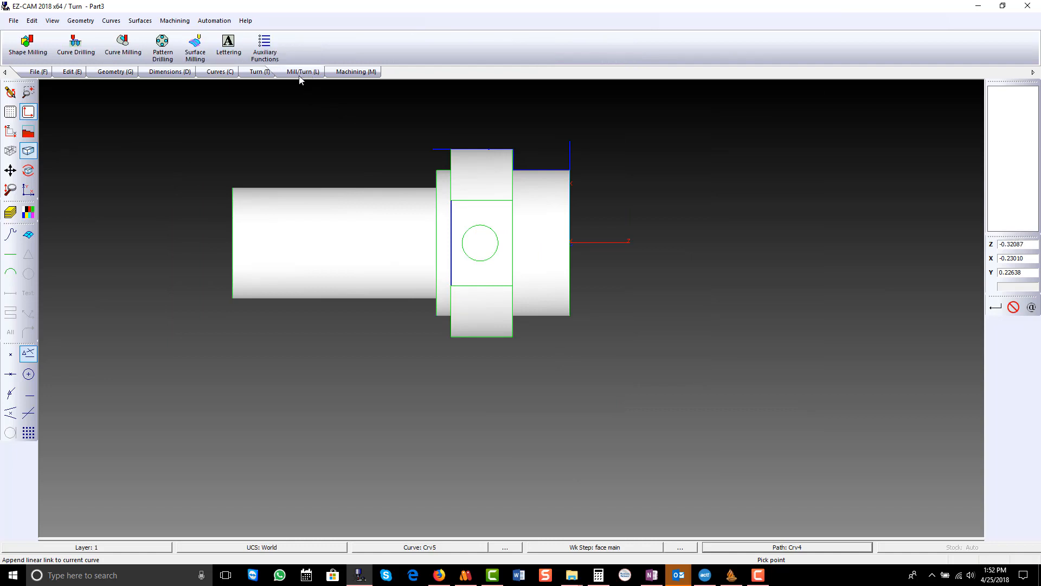
pyautogui.click(130, 46)
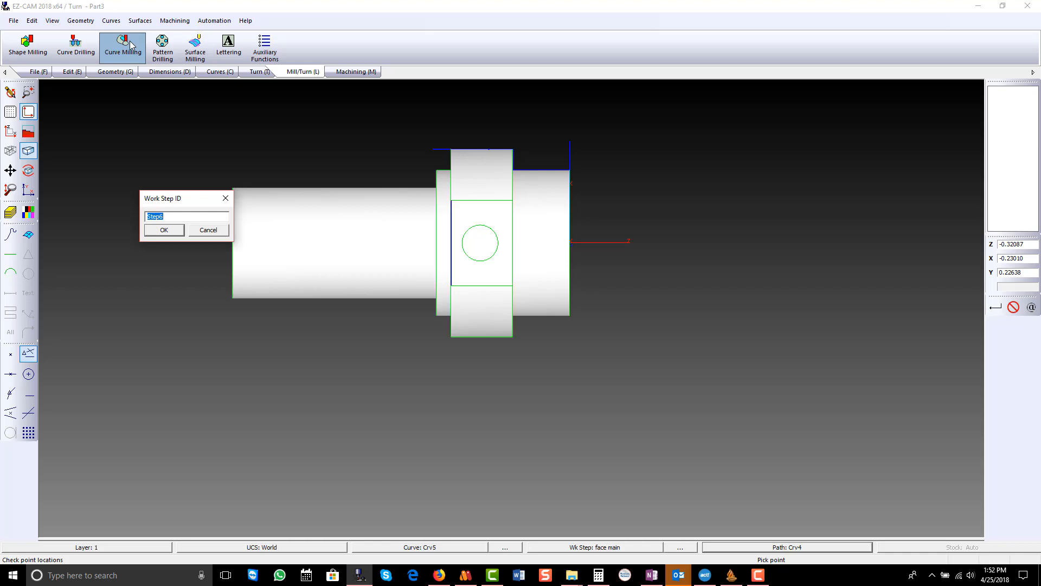
pyautogui.write('mill flats Main')
pyautogui.press('Return')
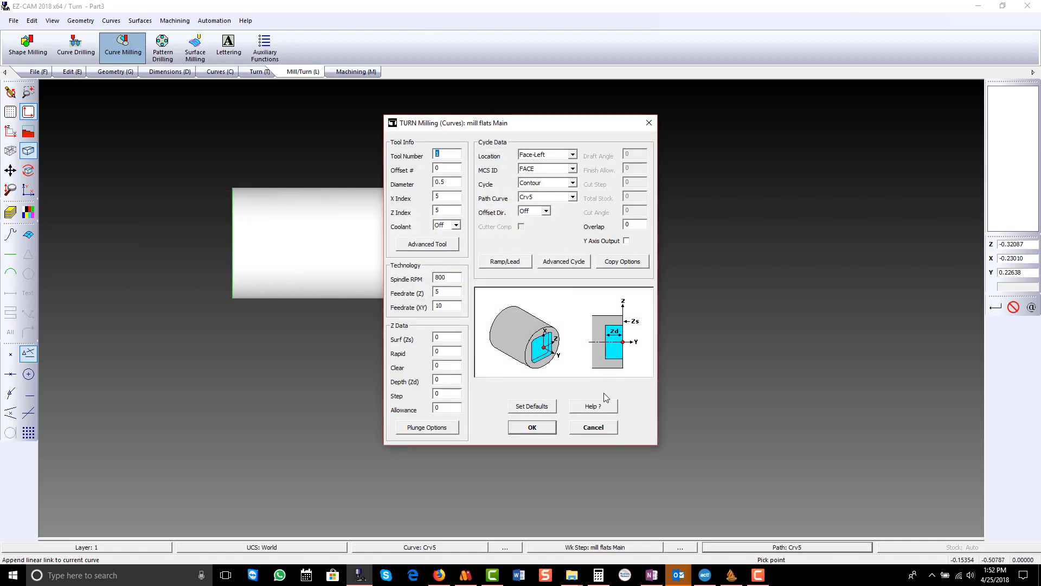
# - Set the milling tool number and offset to 4, diameter to 0.25, surface to 0.25, rapid to 0.5 and clear to 0.1
pyautogui.write('4')
pyautogui.doubleClick(450, 170)
pyautogui.write('4')
pyautogui.moveTo(544, 124); pyautogui.dragTo(752, 114)
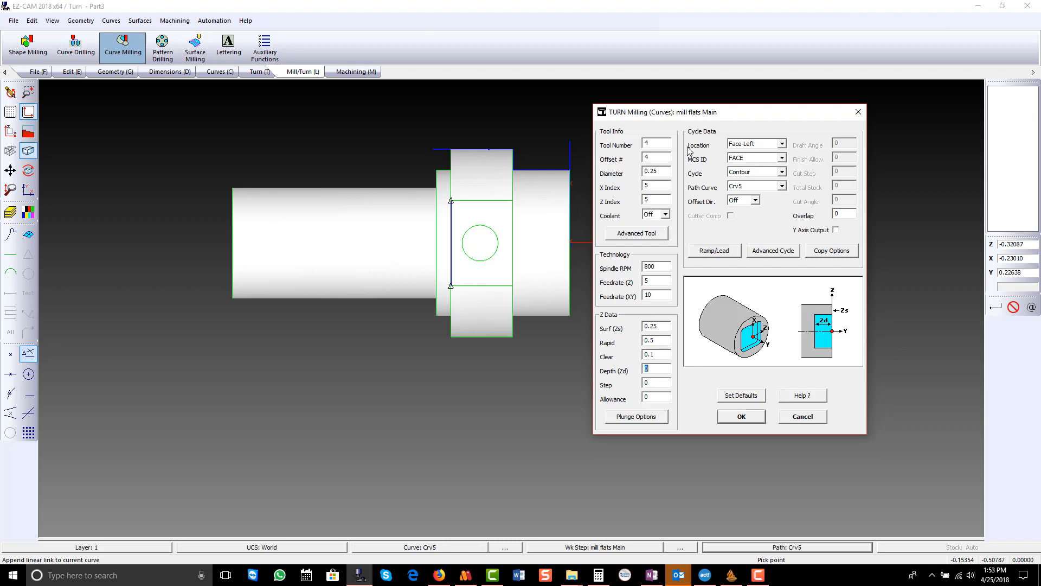
# - Set the milling cycle's location to Side-Left and its MCS ID to World
pyautogui.click(782, 144)
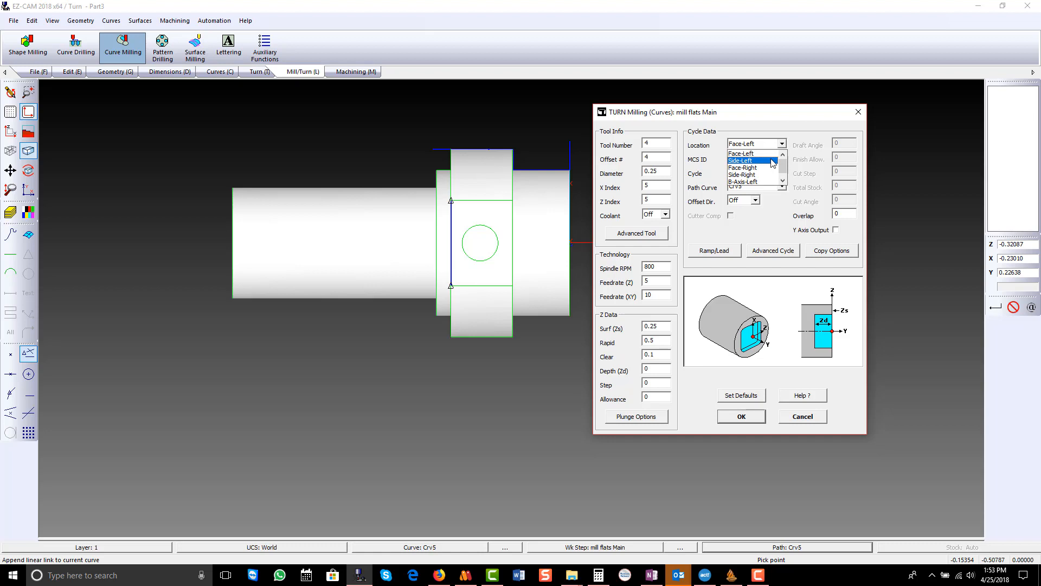
pyautogui.click(772, 161)
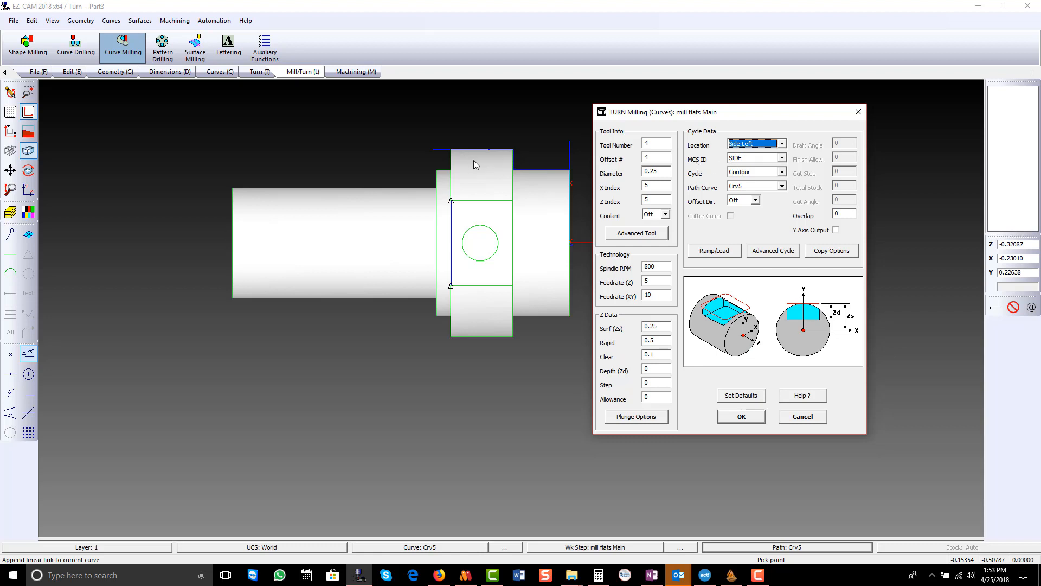
pyautogui.click(781, 157)
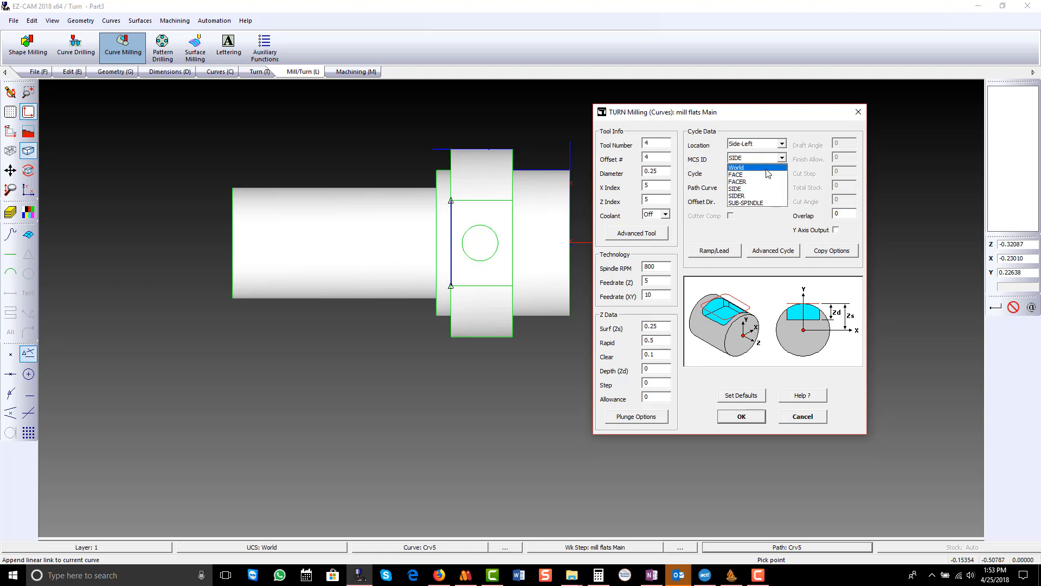
pyautogui.click(766, 169)
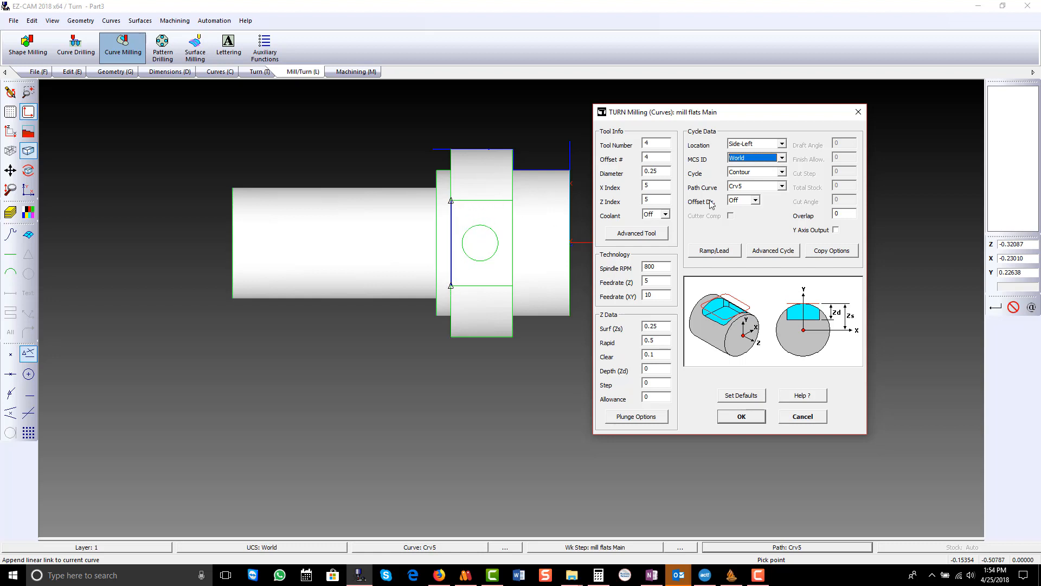
# - Set the cycle's offset direction to Left, turn on Y Axis Output and accept the mill flats Main settings
pyautogui.click(755, 200)
pyautogui.click(750, 215)
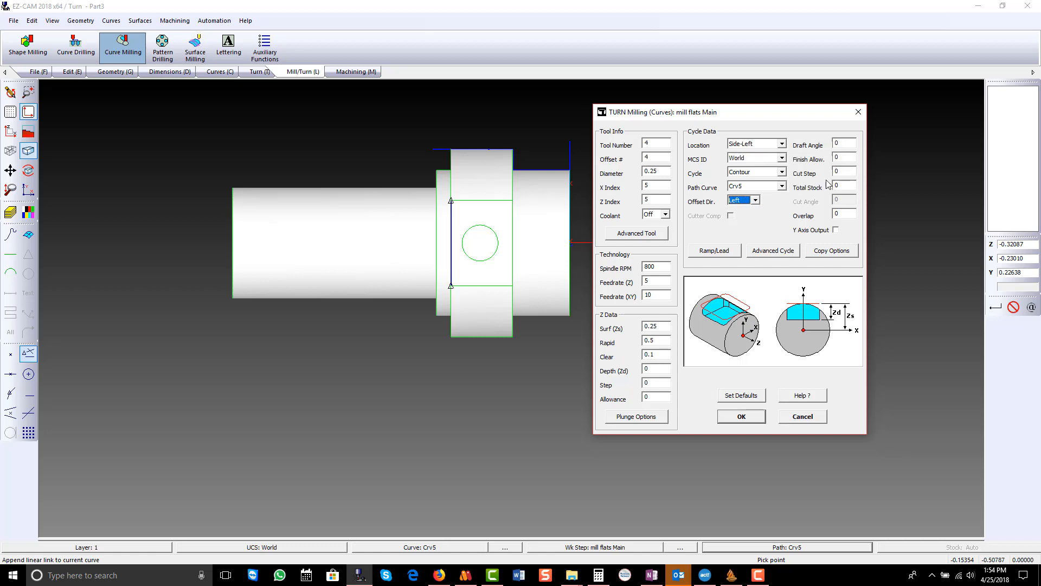
pyautogui.click(844, 158)
pyautogui.click(836, 230)
pyautogui.click(757, 415)
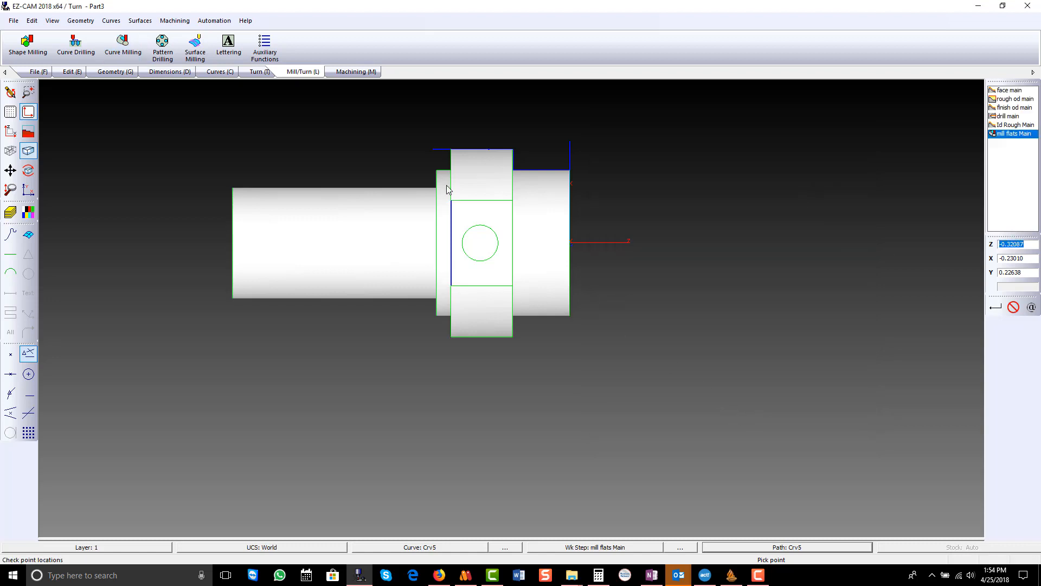
# - Verify the mill flats Main tool path and examine its position against the flat from several angles
pyautogui.click(355, 72)
pyautogui.click(193, 49)
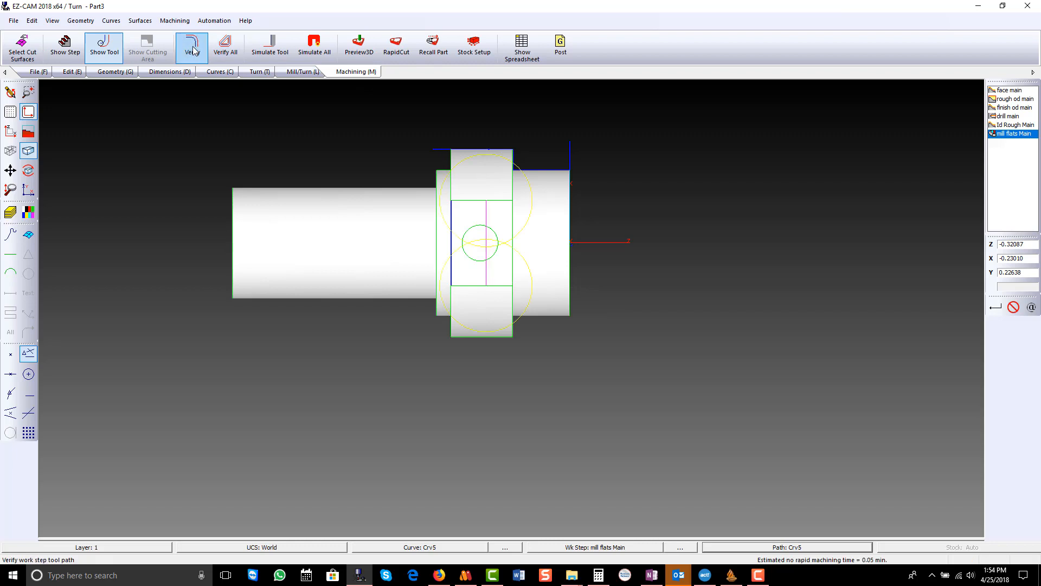
pyautogui.scroll(1, 450, 251)
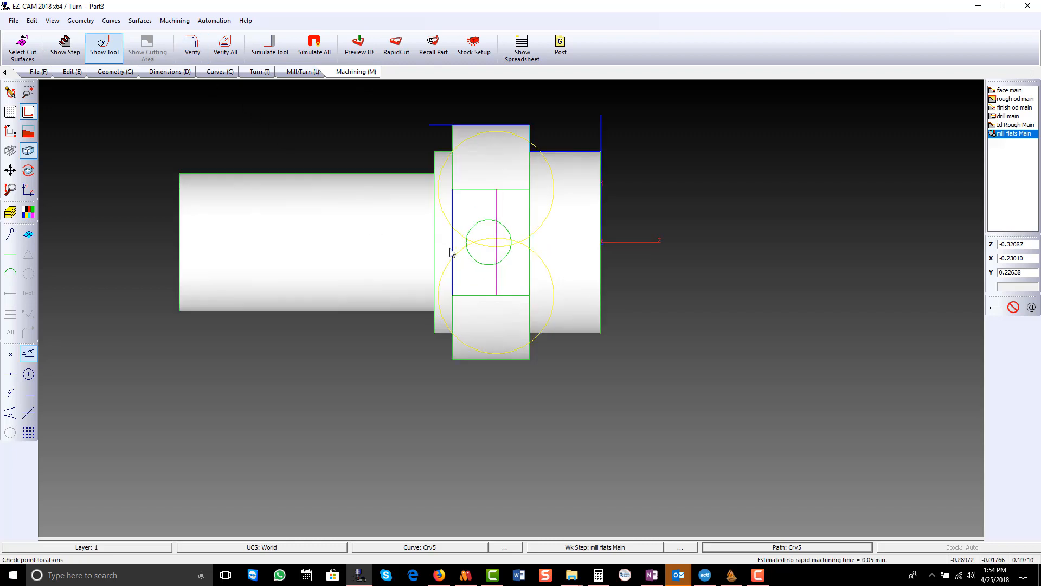
pyautogui.moveTo(446, 247); pyautogui.dragTo(433, 130, button='middle')
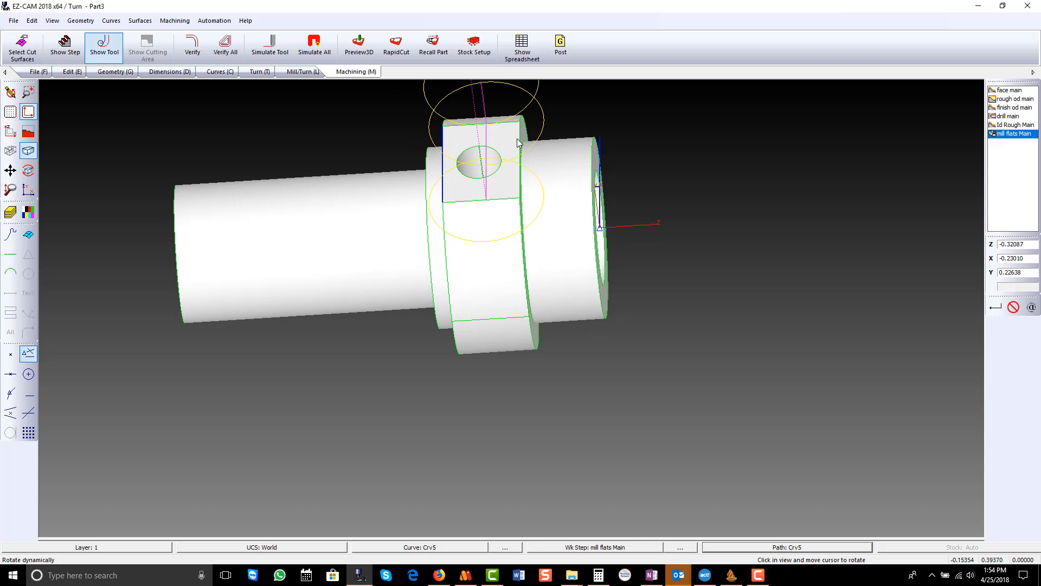
pyautogui.click(10, 131)
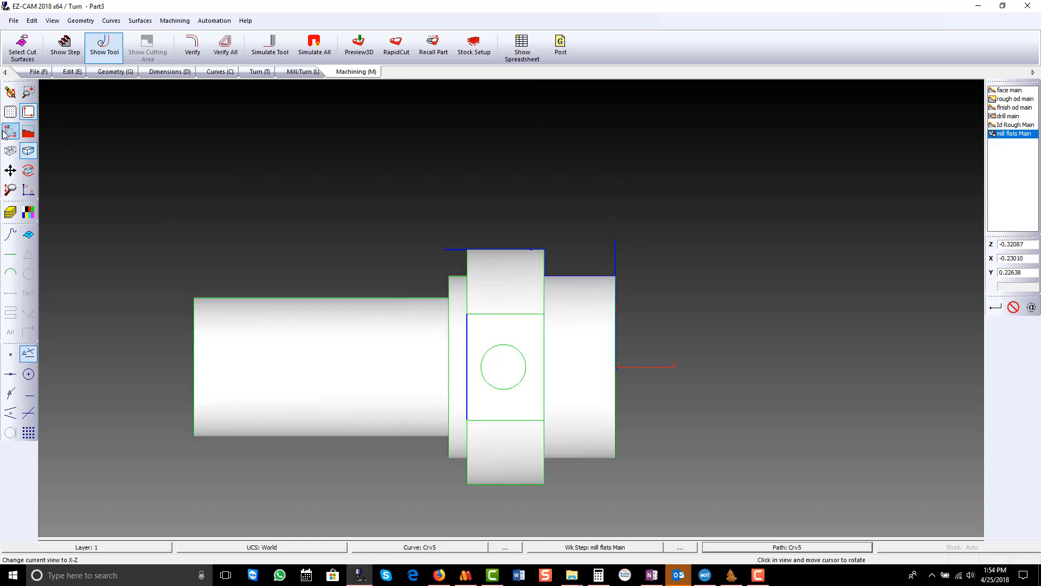
# - Recheck the flat-milling tool path in the X-Z view and from a rotated view of the part's front end
pyautogui.scroll(2, 465, 234)
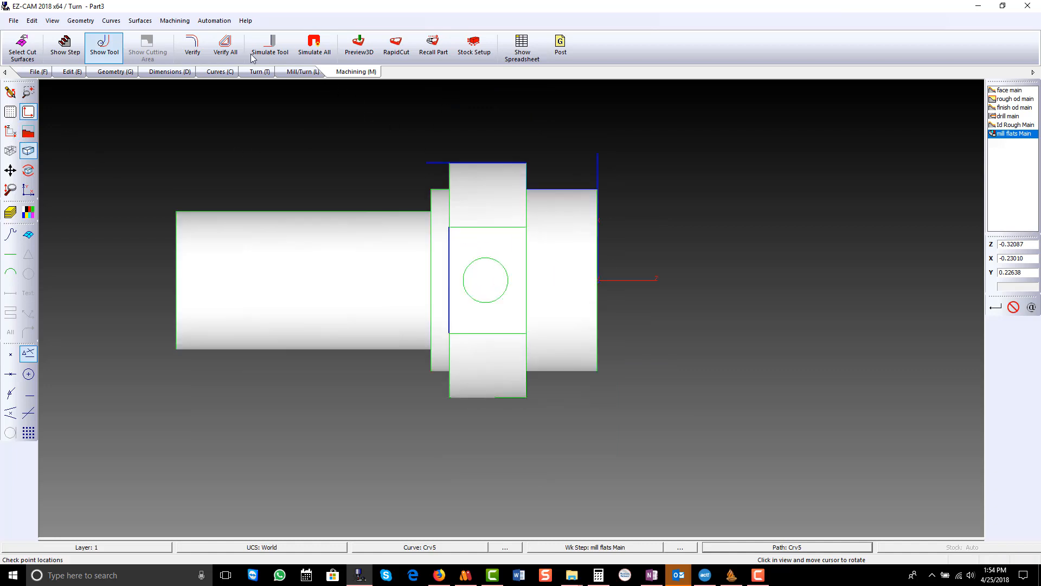
pyautogui.click(192, 45)
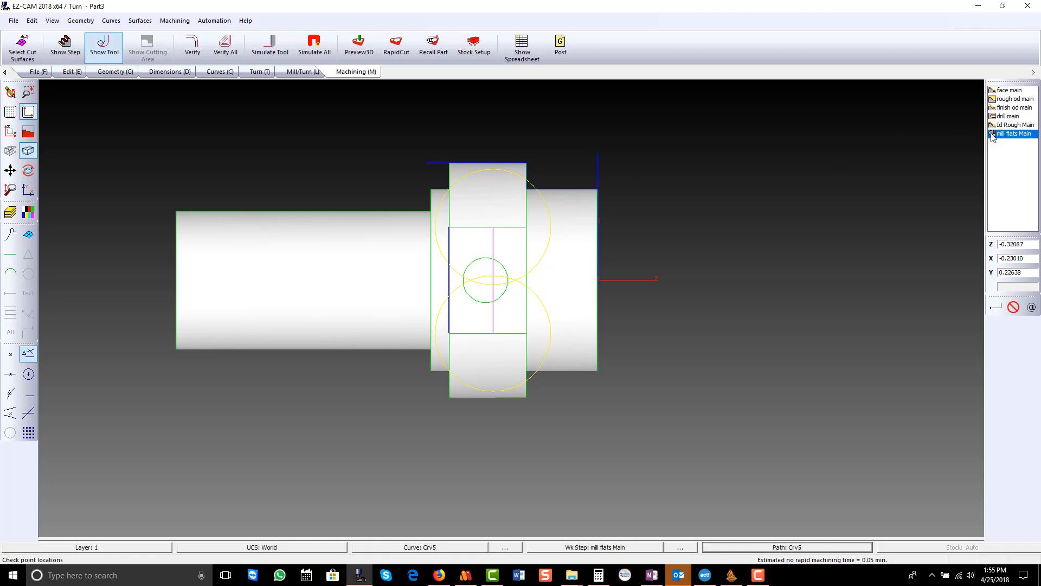
pyautogui.moveTo(678, 239); pyautogui.dragTo(424, 264, button='middle')
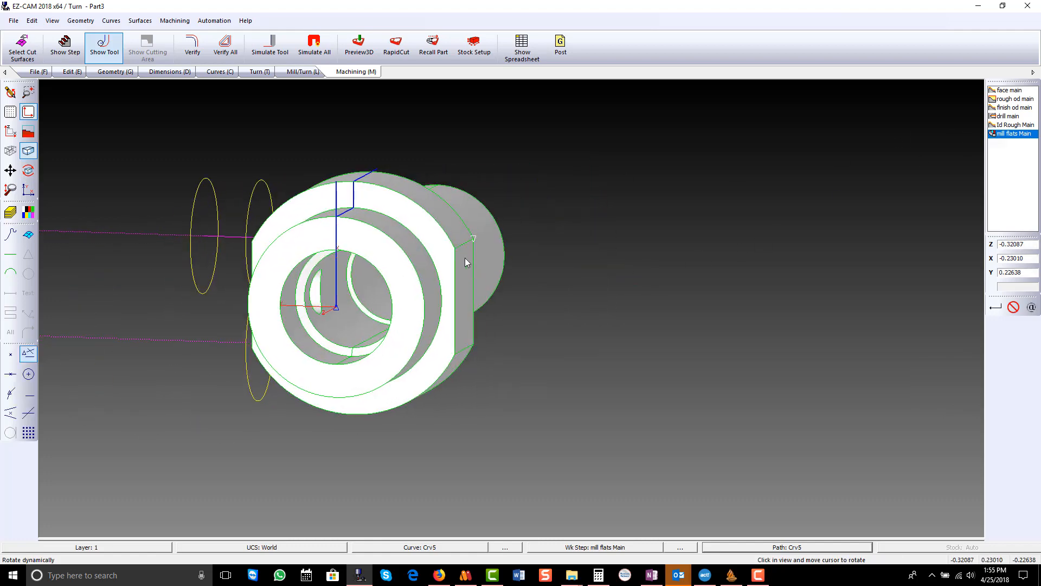
pyautogui.click(10, 131)
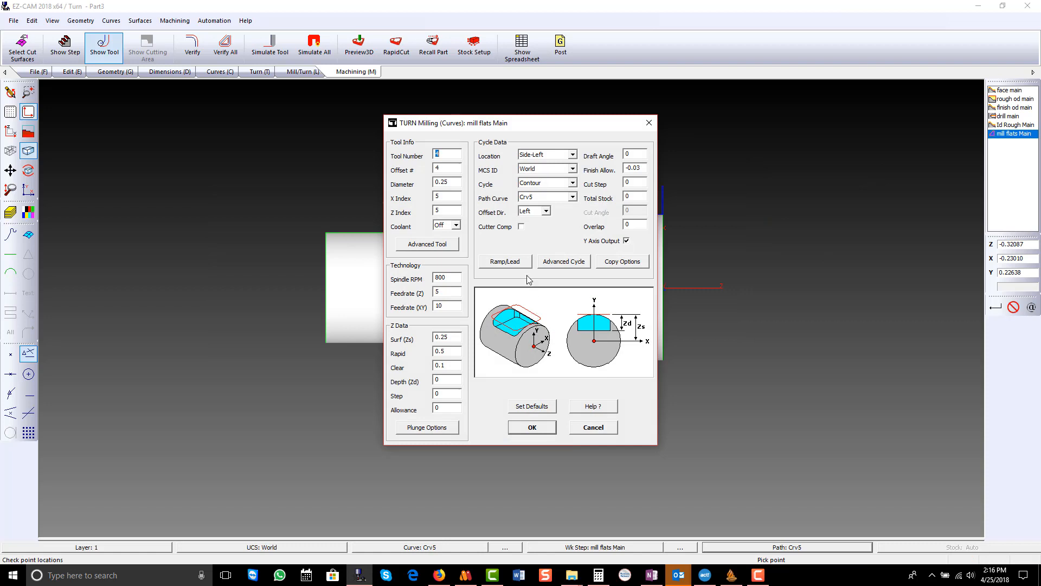
# - Edit the mill flats Main lead length and index copy increment angle, and accept the cycle settings
pyautogui.click(511, 263)
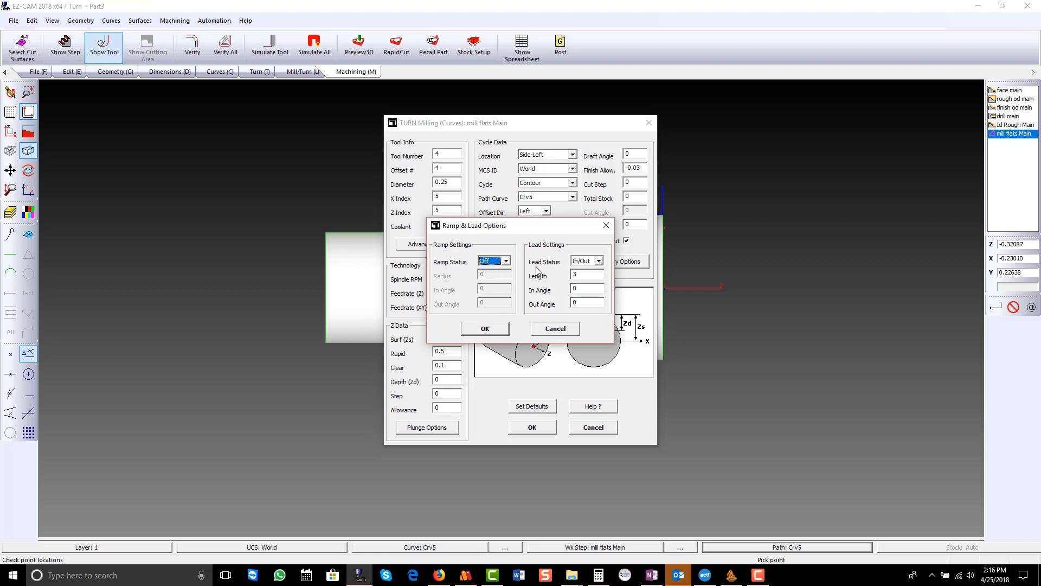
pyautogui.doubleClick(591, 274)
pyautogui.click(488, 328)
pyautogui.click(613, 264)
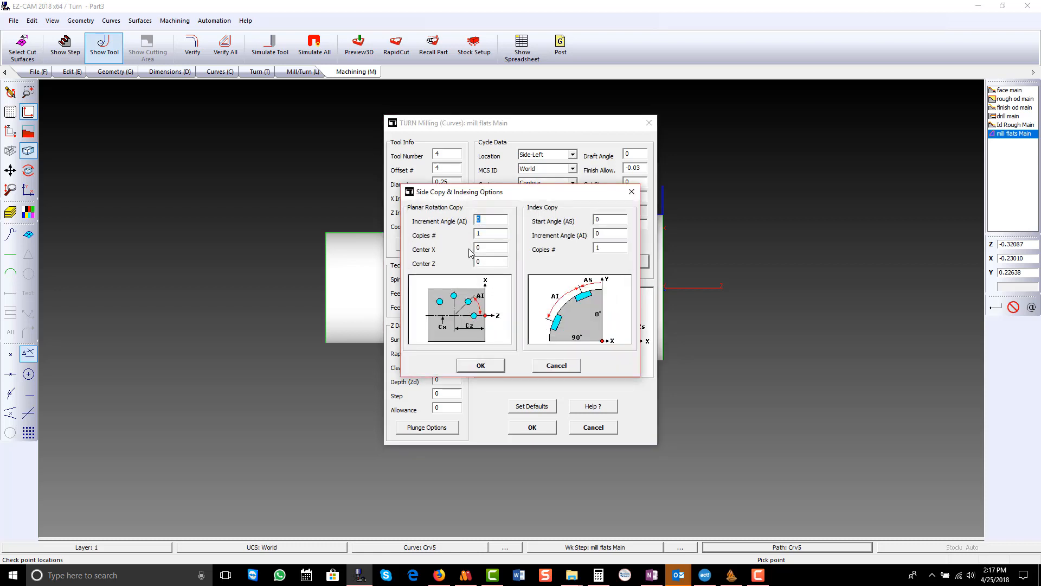
pyautogui.doubleClick(608, 232)
pyautogui.click(480, 365)
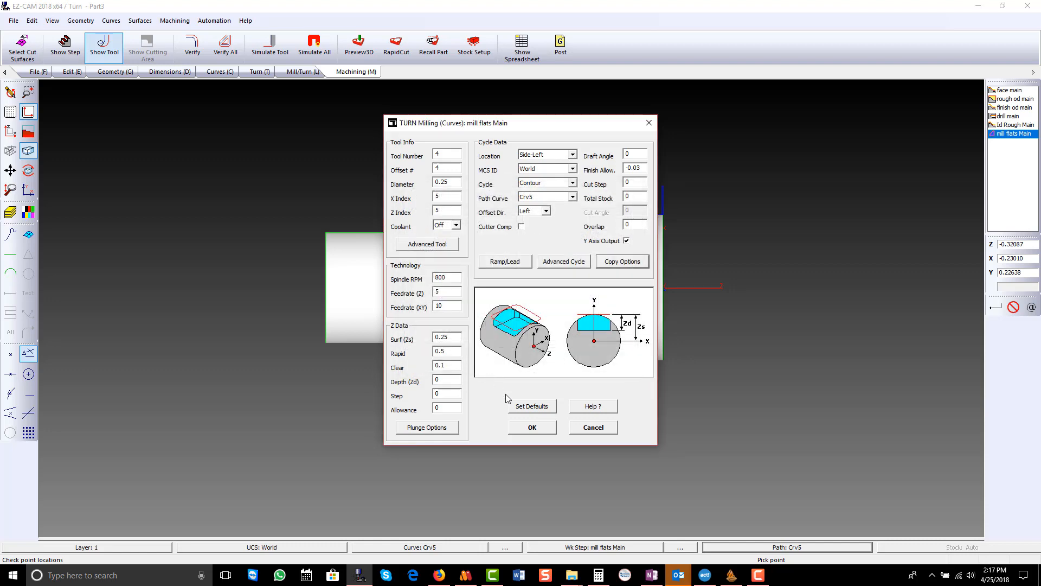
pyautogui.click(532, 427)
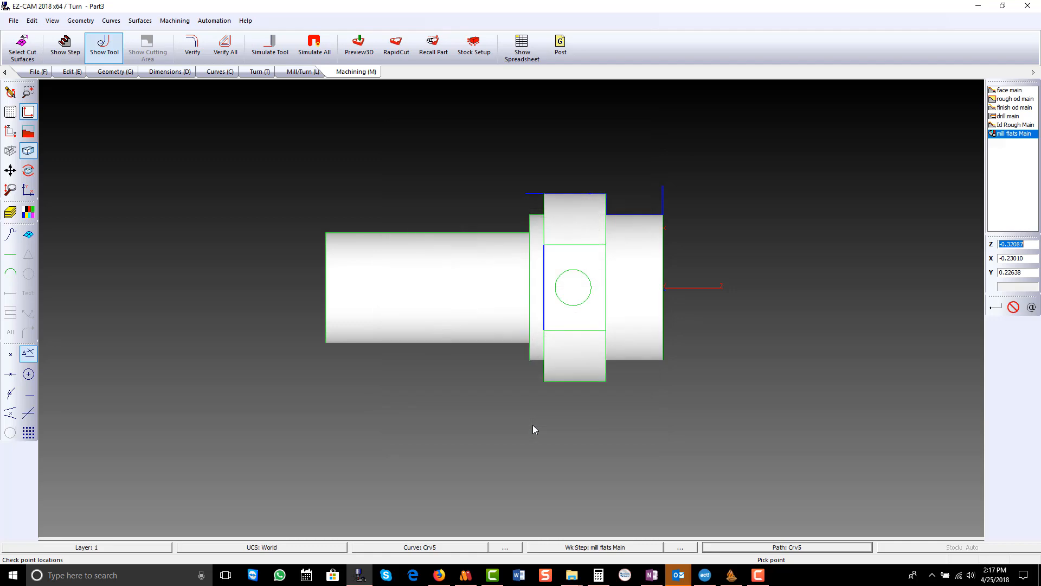
# - Verify the updated mill flats tool path and inspect its lead-in and lead-out moves around the flat
pyautogui.click(200, 40)
pyautogui.moveTo(702, 268)
pyautogui.mouseDown(button='middle')
pyautogui.moveTo(466, 243)
pyautogui.moveTo(365, 246)
pyautogui.moveTo(700, 258)
pyautogui.mouseUp(button='middle')
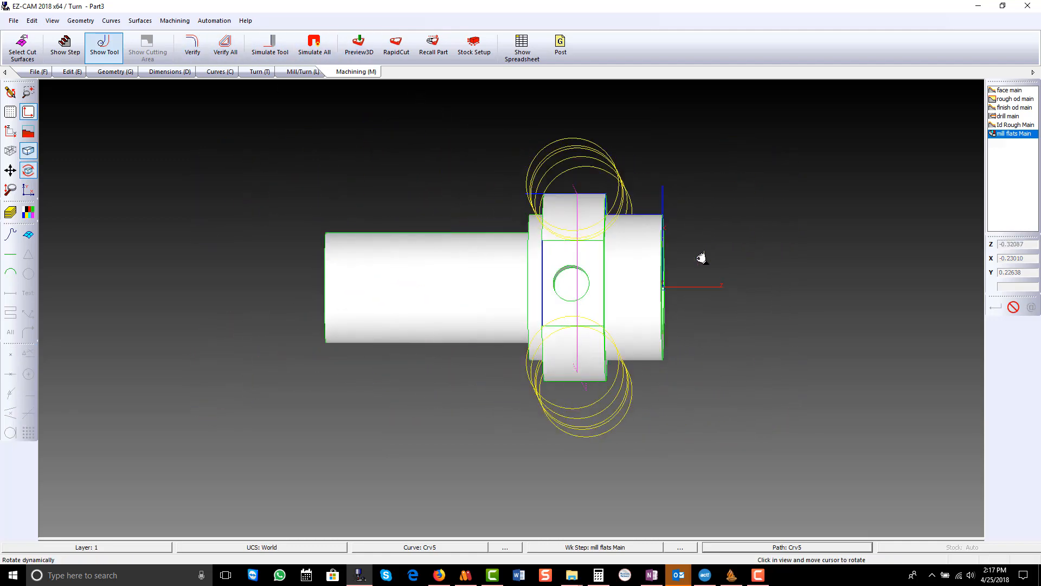
pyautogui.click(29, 132)
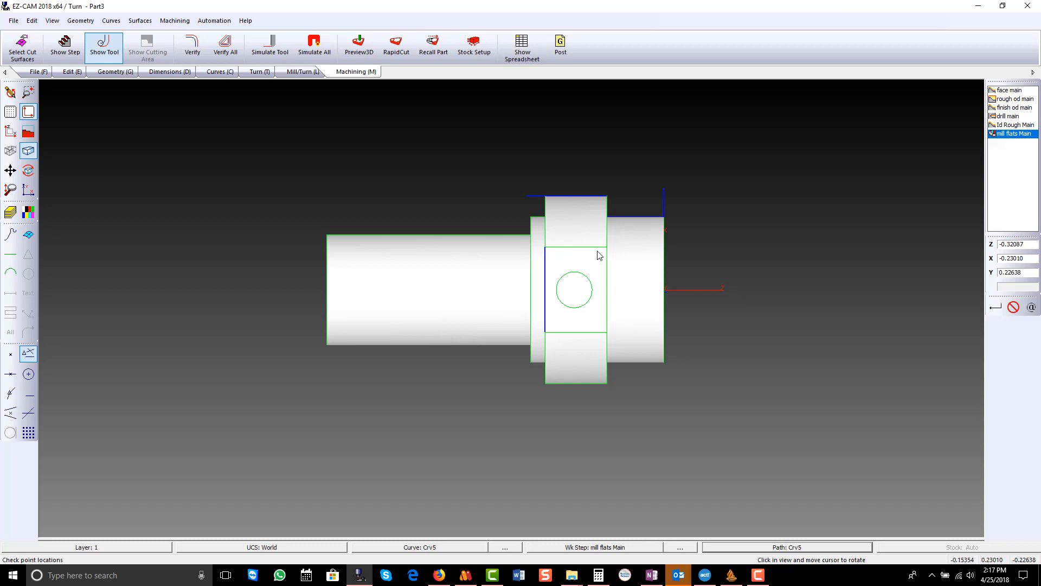
# - Accept the simulation setup, run the 3D preview and inspect the milled flat before returning to the X-Z view
pyautogui.click(473, 44)
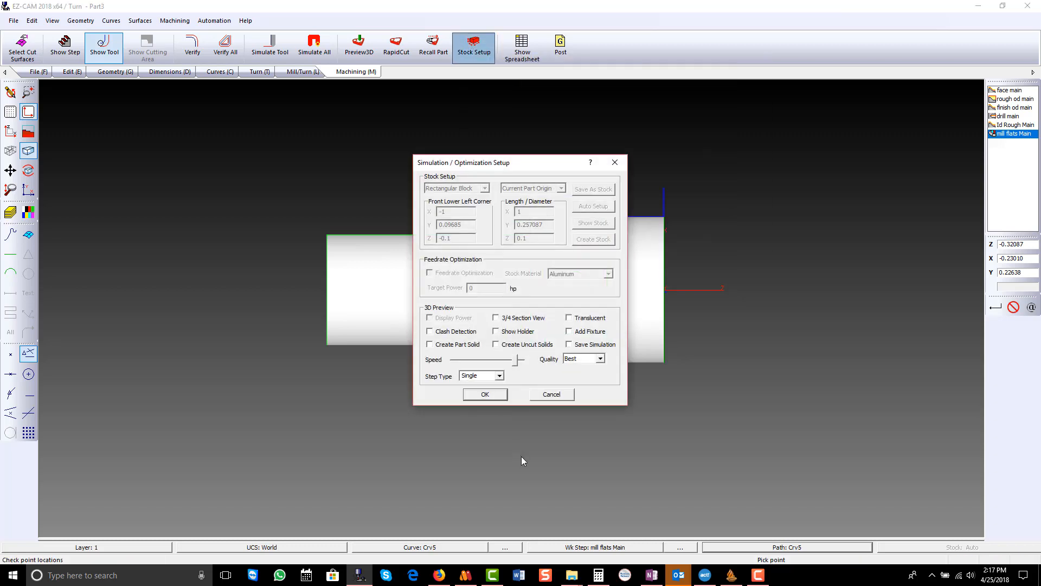
pyautogui.click(485, 397)
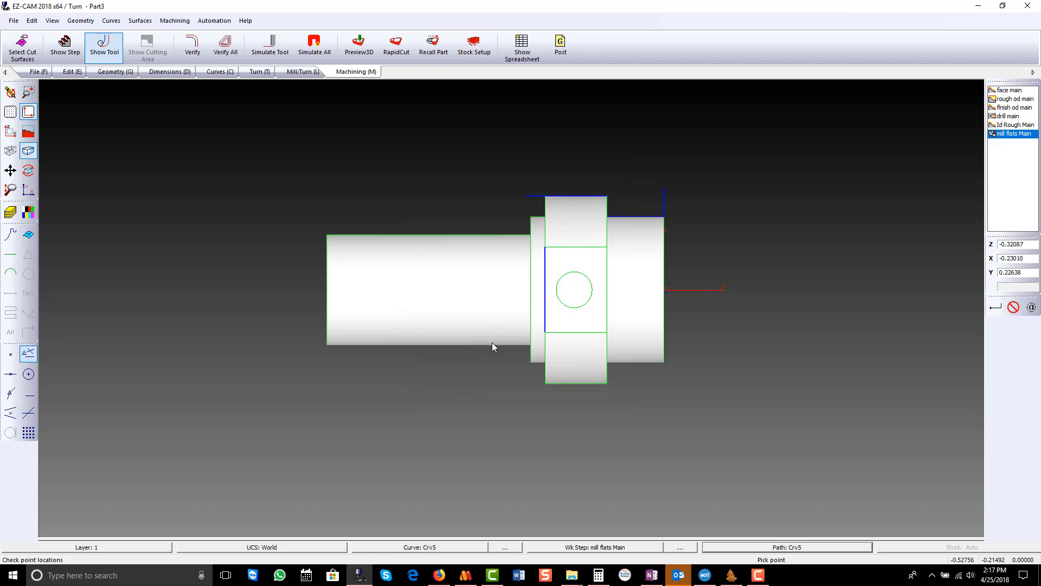
pyautogui.click(359, 44)
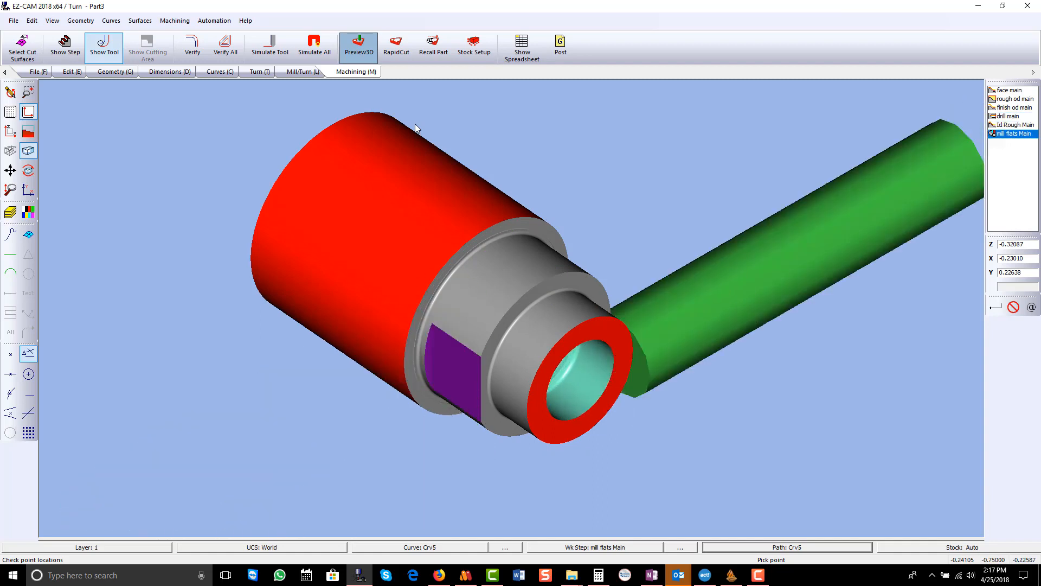
pyautogui.moveTo(548, 282)
pyautogui.mouseDown(button='middle')
pyautogui.moveTo(399, 249)
pyautogui.moveTo(253, 249)
pyautogui.moveTo(342, 216)
pyautogui.moveTo(620, 230)
pyautogui.mouseUp(button='middle')
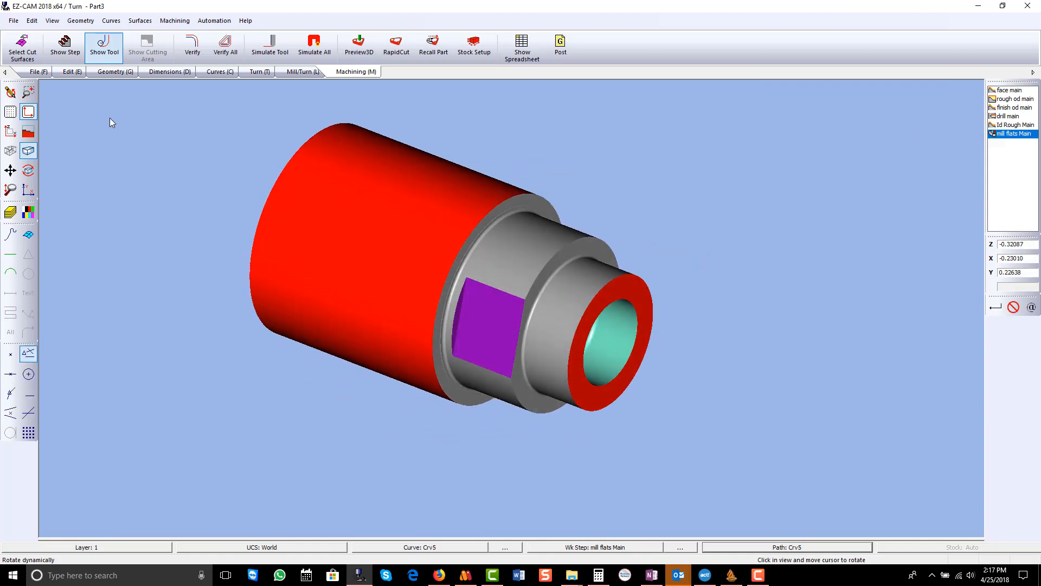
pyautogui.click(10, 92)
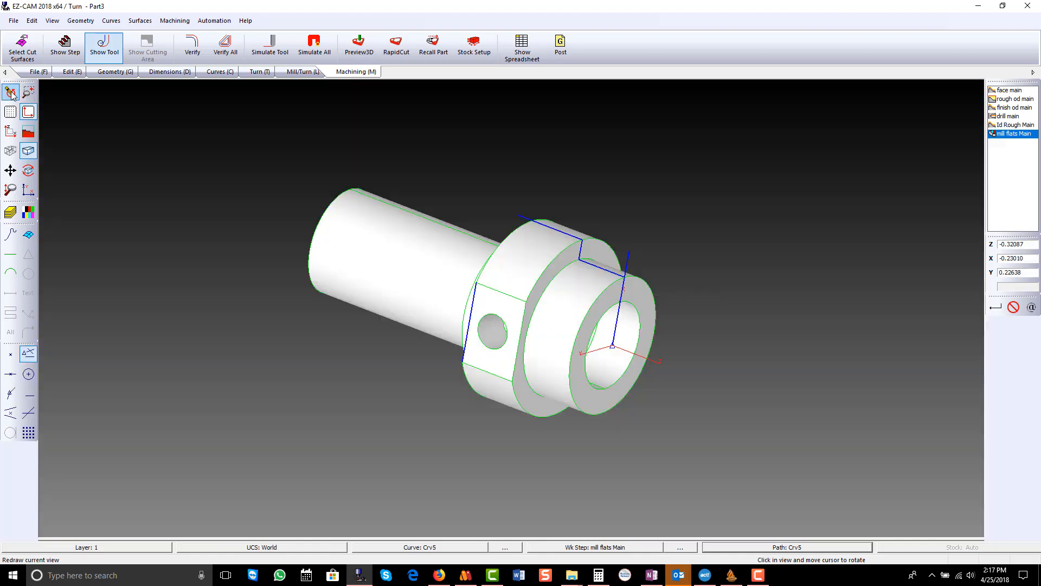
pyautogui.click(11, 131)
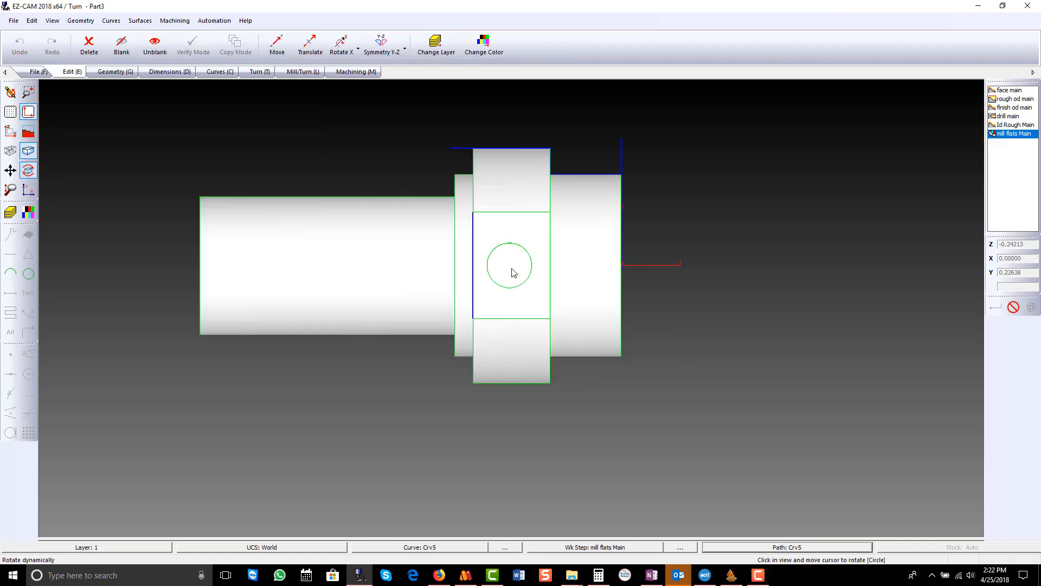
# - Measure the cross hole's depth between the ends of its seam line and check the hole's radius
pyautogui.moveTo(512, 282); pyautogui.dragTo(510, 204)
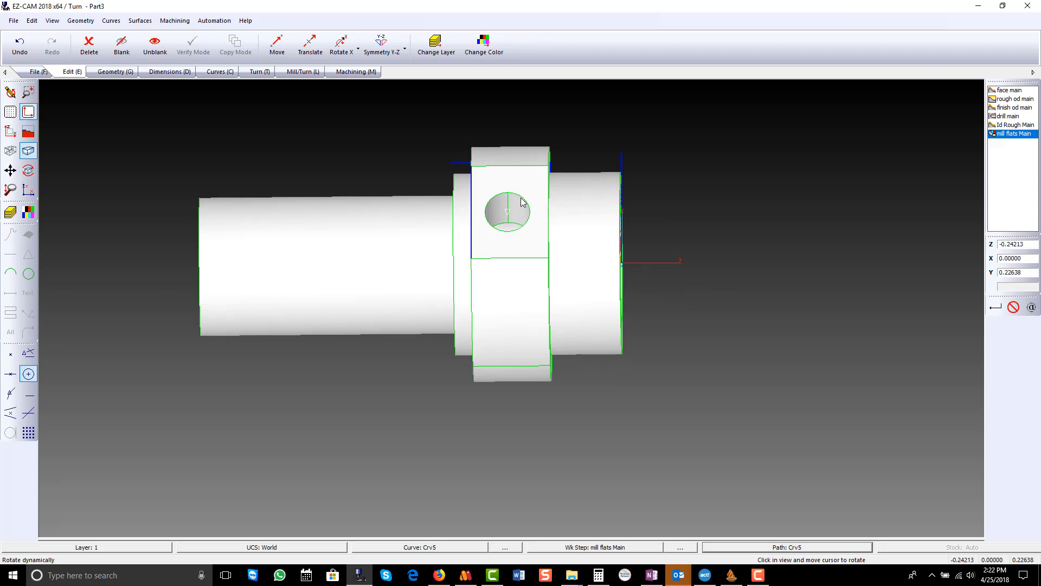
pyautogui.click(181, 74)
pyautogui.click(311, 43)
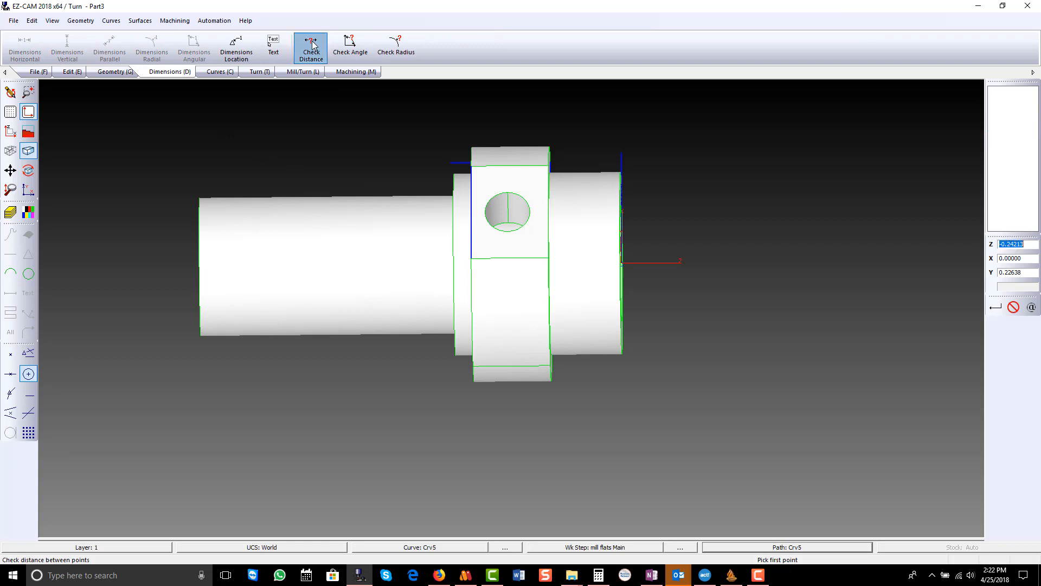
pyautogui.click(28, 353)
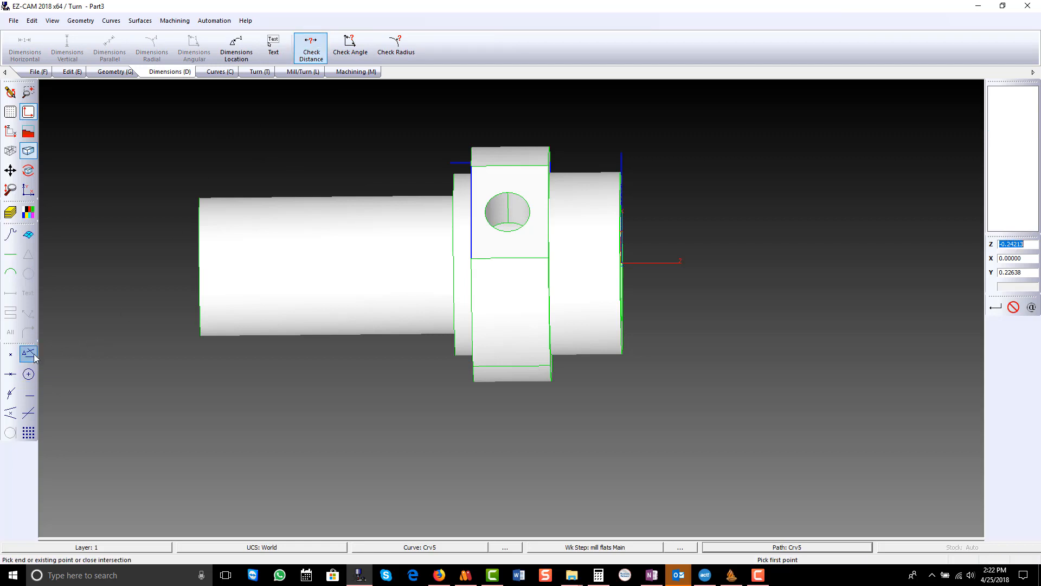
pyautogui.scroll(4, 504, 179)
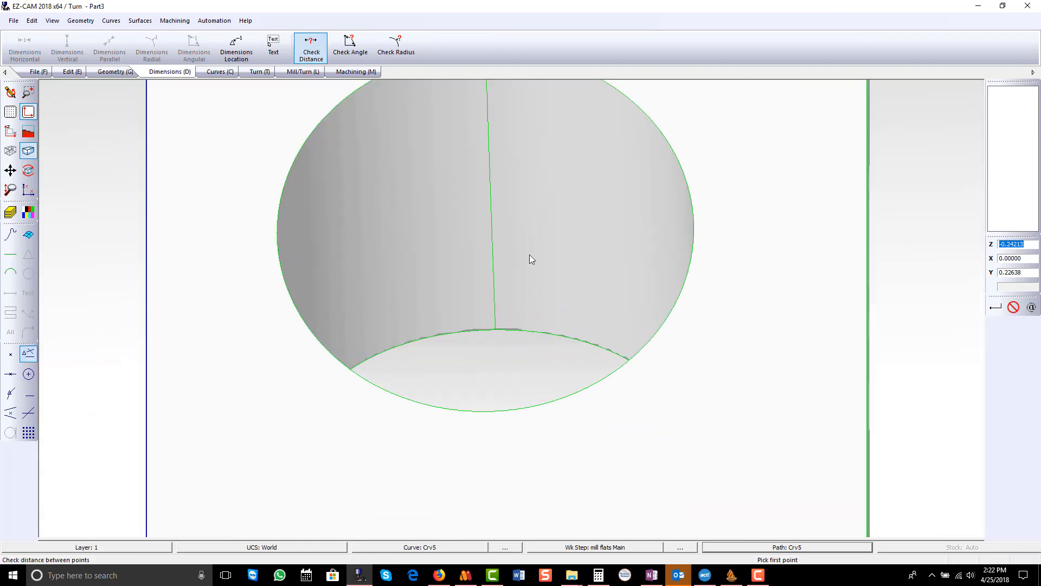
pyautogui.scroll(-1, 486, 302)
pyautogui.click(484, 103)
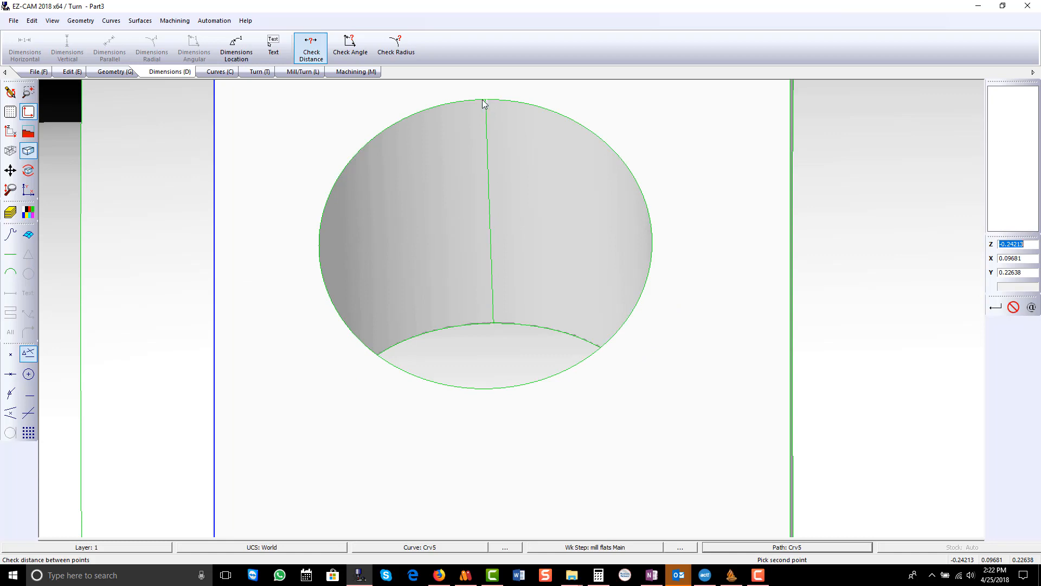
pyautogui.scroll(3, 495, 325)
pyautogui.click(496, 326)
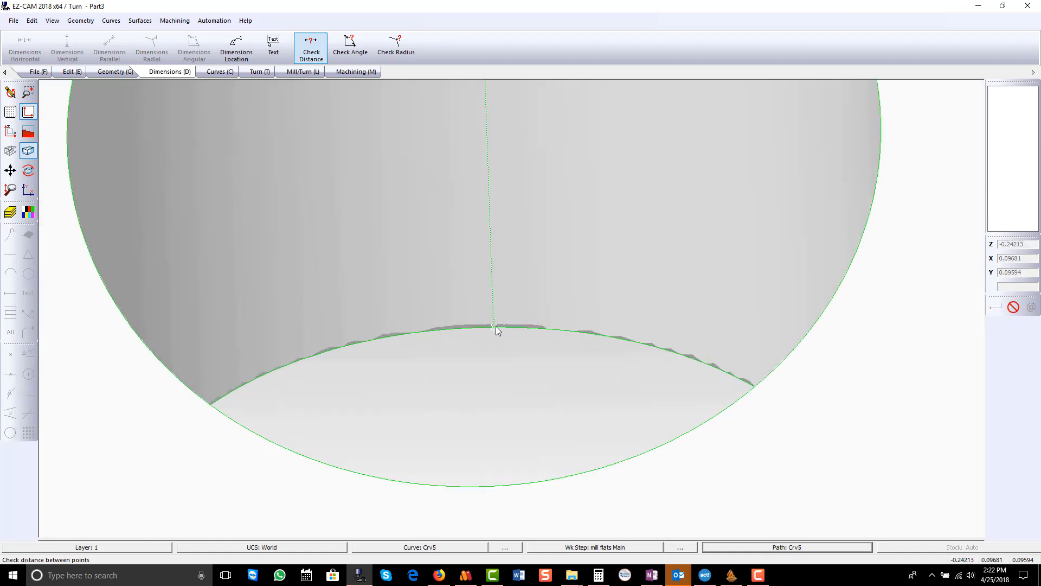
pyautogui.scroll(-5, 495, 327)
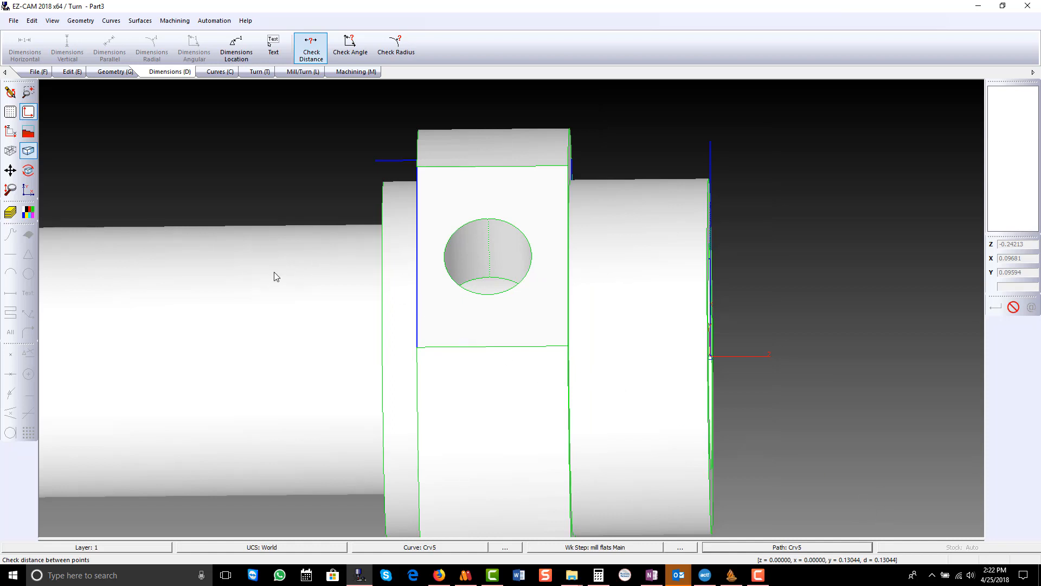
pyautogui.click(395, 46)
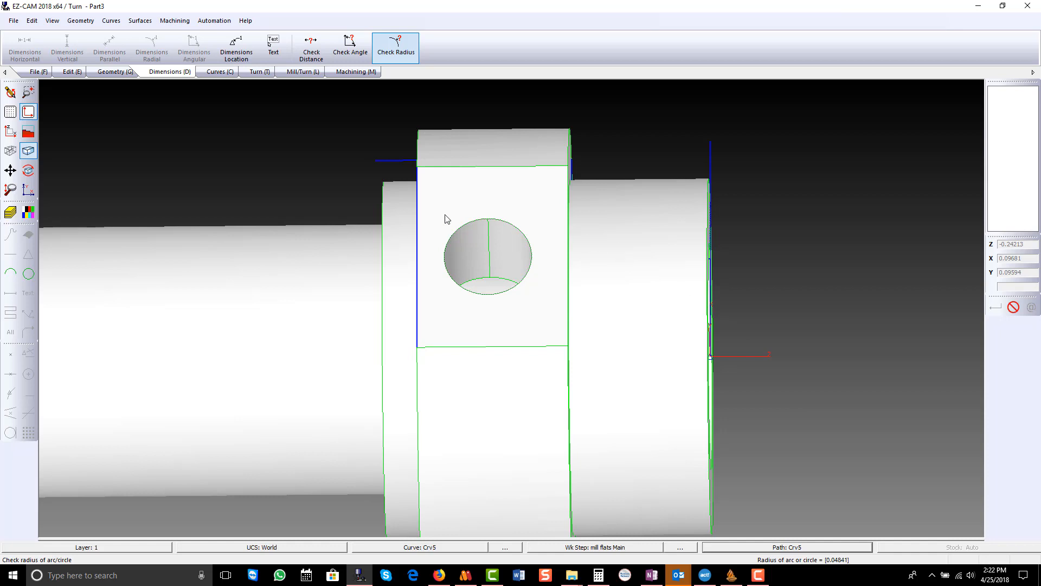
# - Create a new curve consisting of a single point at the centre of the circular hole on the flat
pyautogui.click(10, 132)
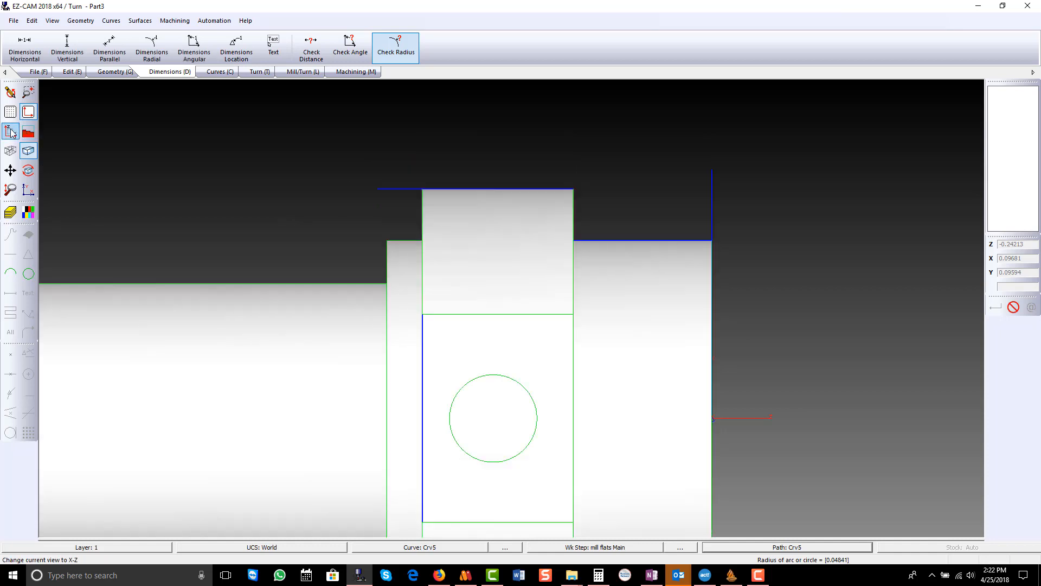
pyautogui.scroll(-3, 434, 100)
pyautogui.scroll(4, 461, 284)
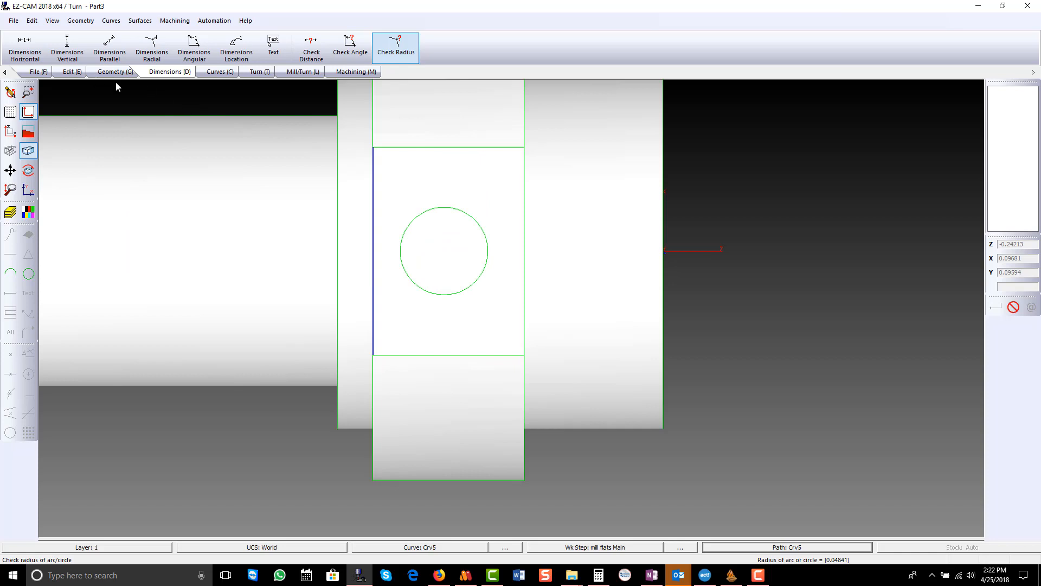
pyautogui.click(218, 73)
pyautogui.click(24, 46)
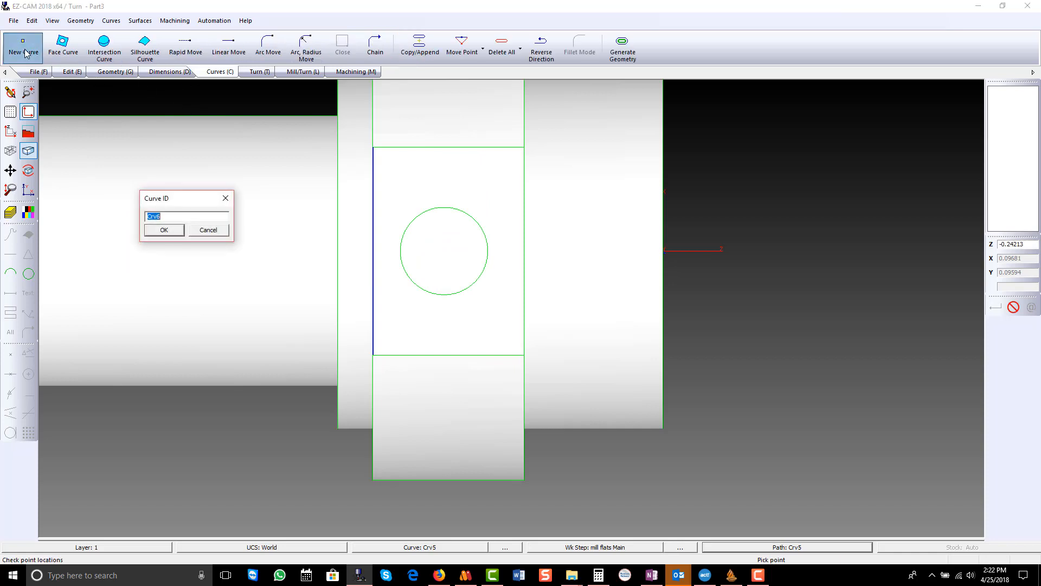
pyautogui.click(164, 230)
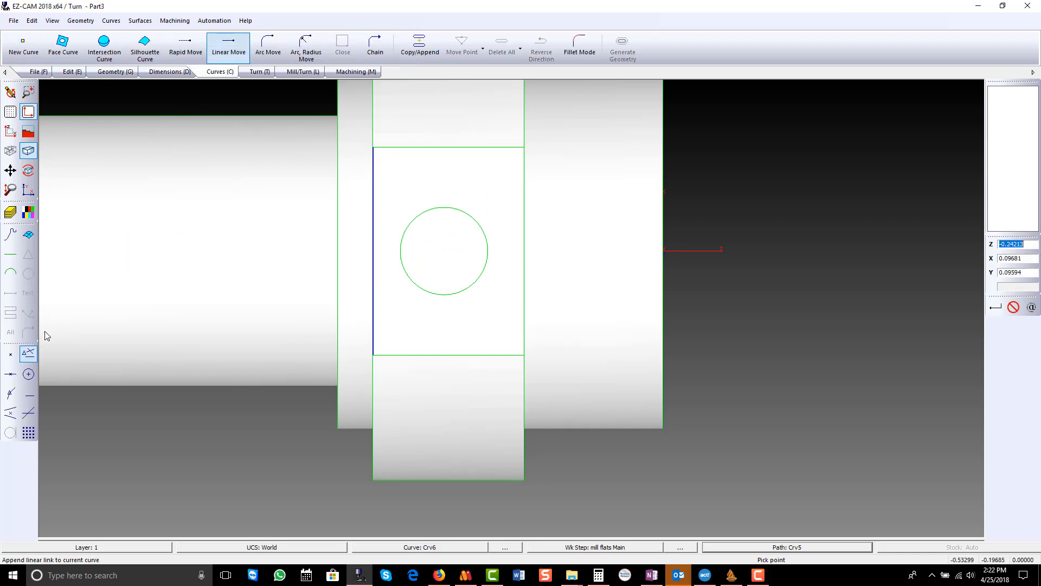
pyautogui.click(29, 374)
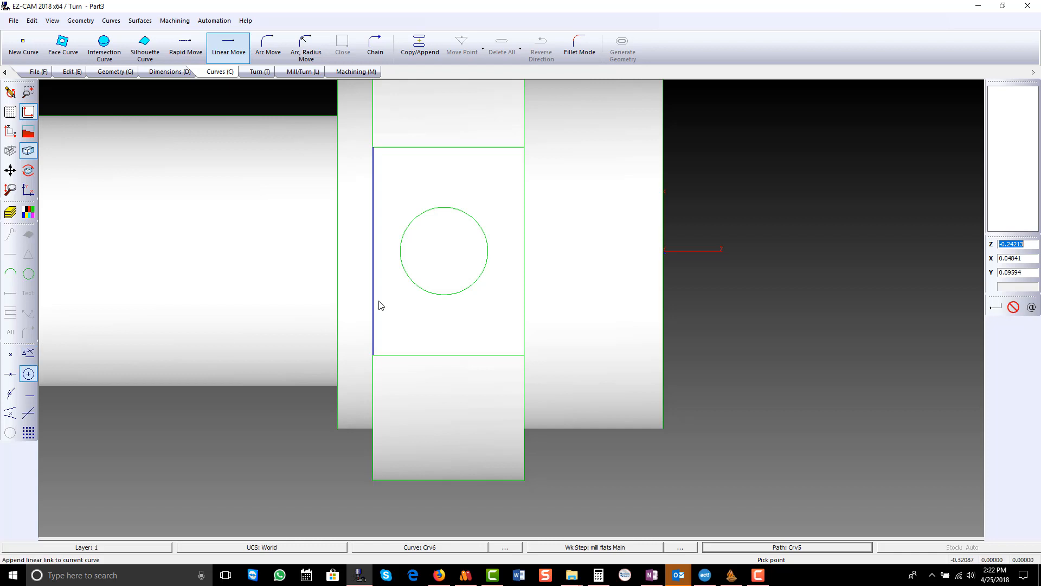
pyautogui.click(407, 278)
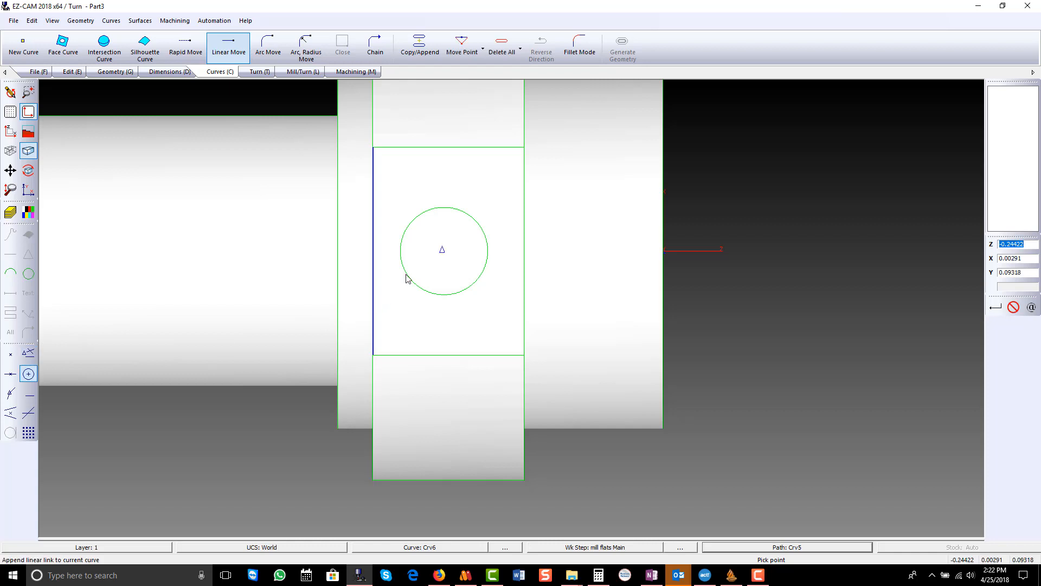
pyautogui.click(1013, 307)
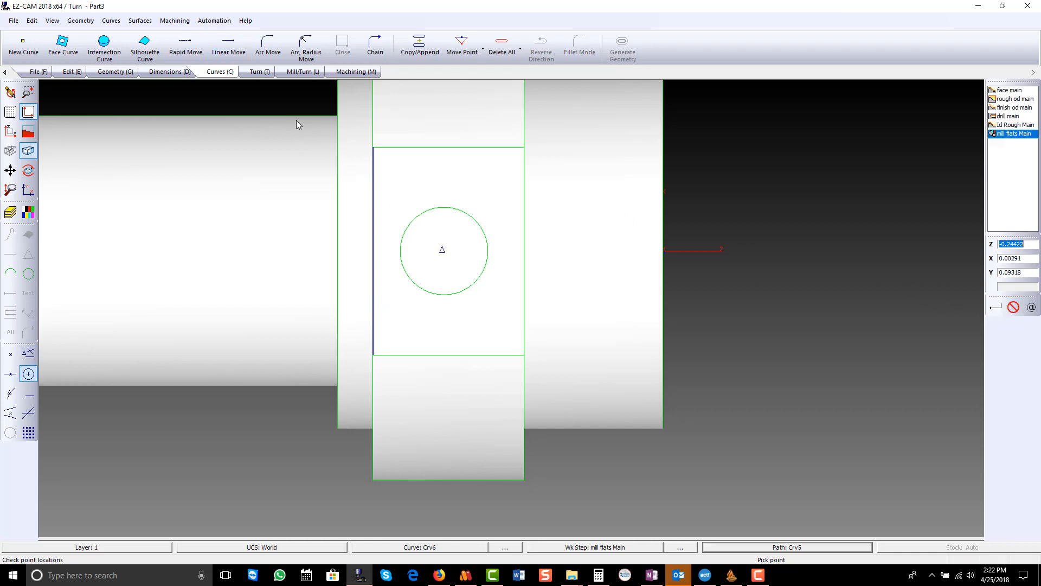
# - Create a mill-turn Curve Drilling work step named "drill od main"
pyautogui.click(303, 72)
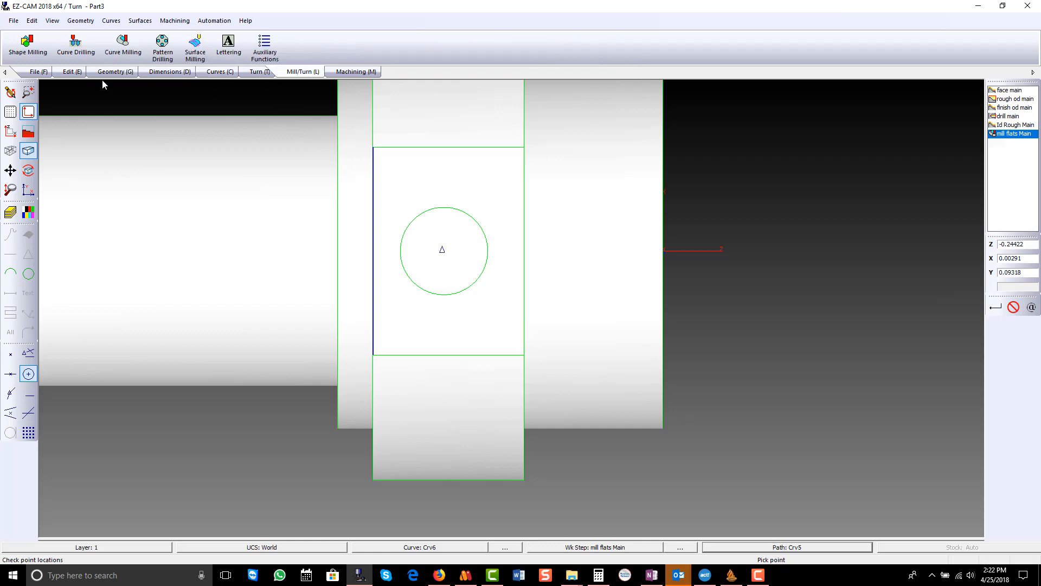
pyautogui.click(76, 57)
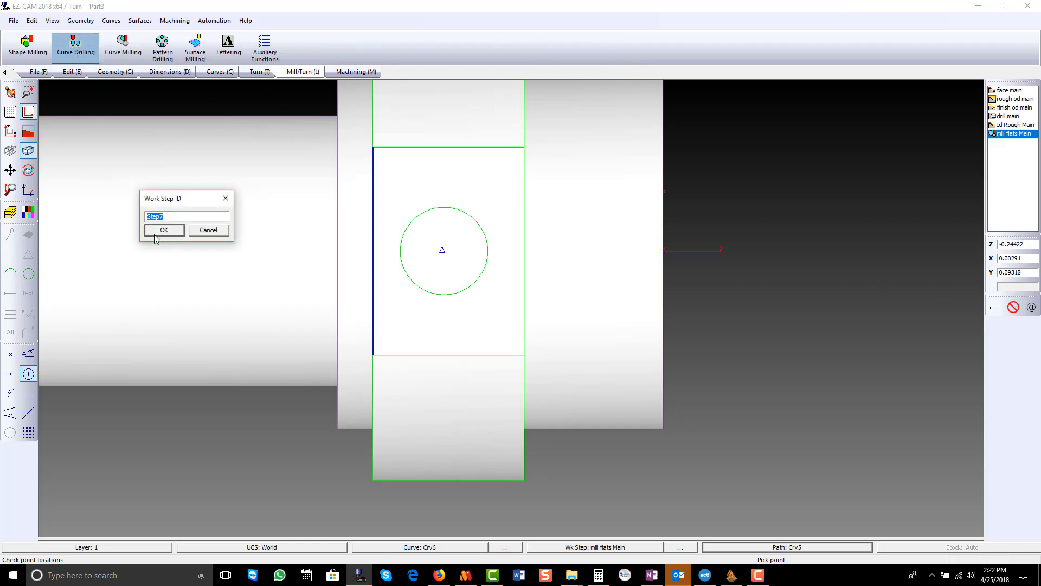
pyautogui.write('drill od main')
pyautogui.click(164, 230)
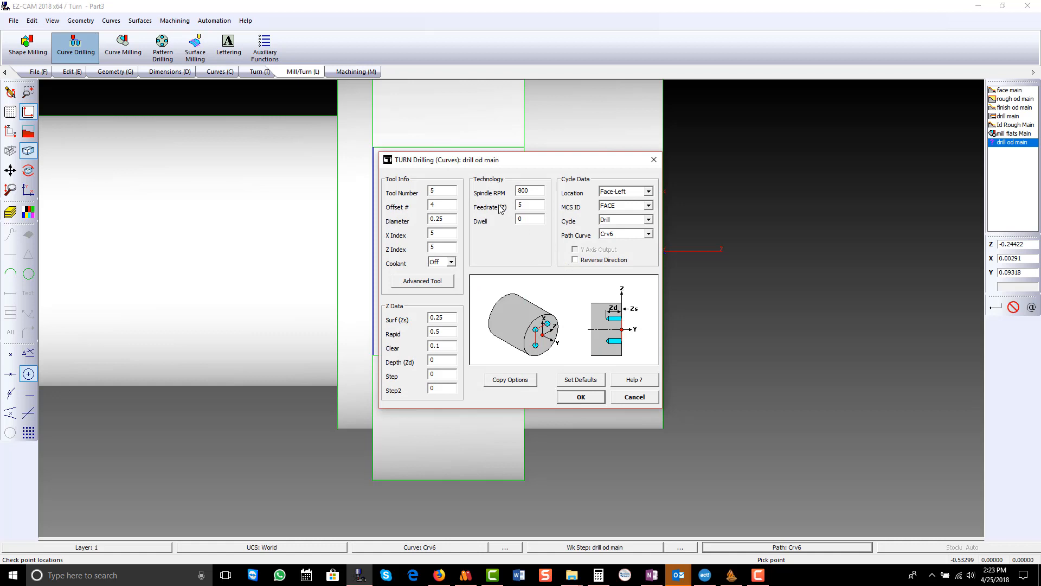
# - Set the drilling tool's offset to 5 and its diameter to 0.1
pyautogui.write('5')
pyautogui.write('1')
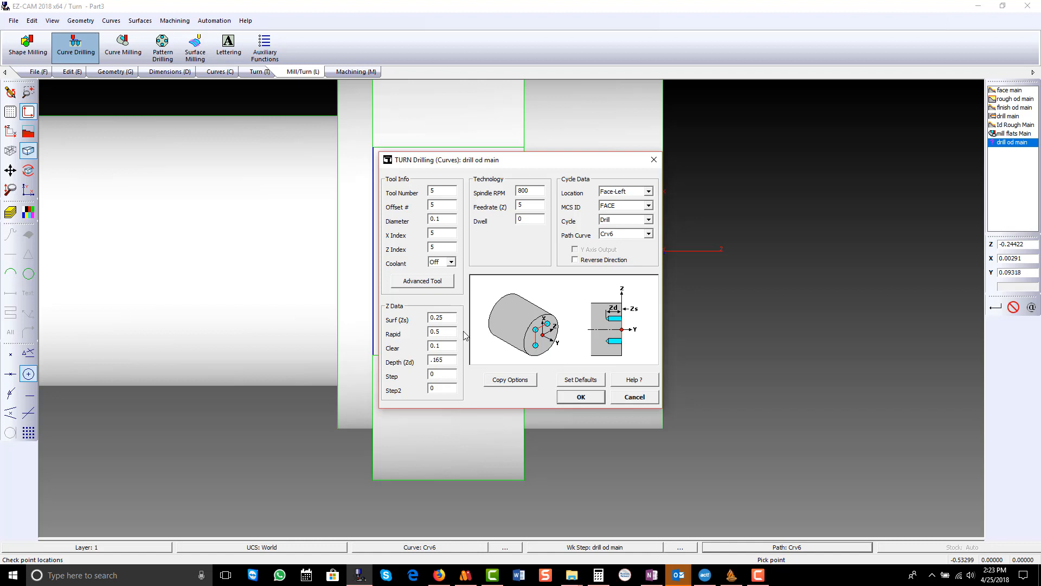
# - Set the drilling cycle's location to Side-Left and its MCS ID to World, enable Y Axis Output, and accept the work step
pyautogui.click(648, 193)
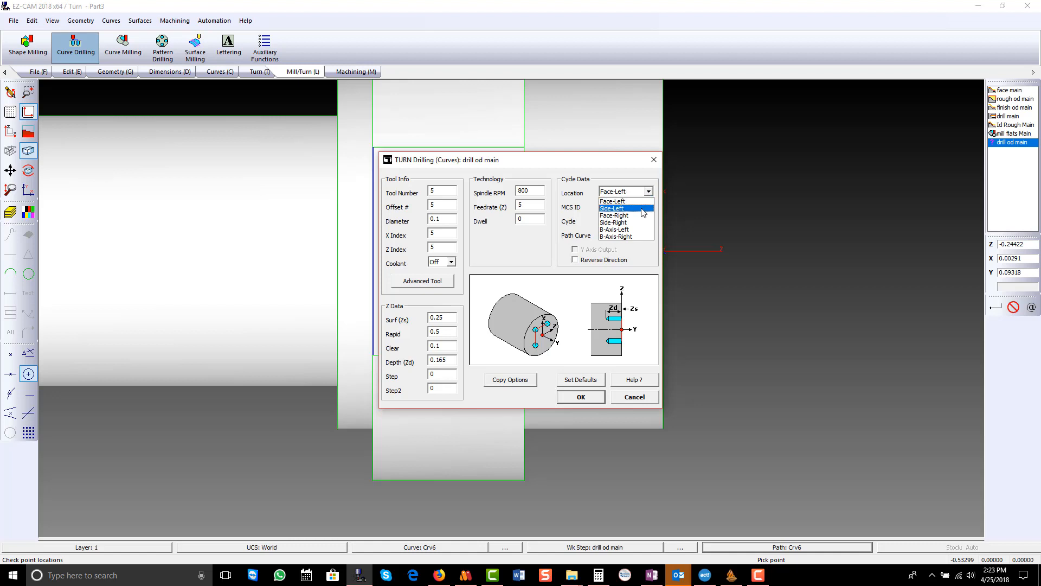
pyautogui.click(643, 209)
pyautogui.click(646, 207)
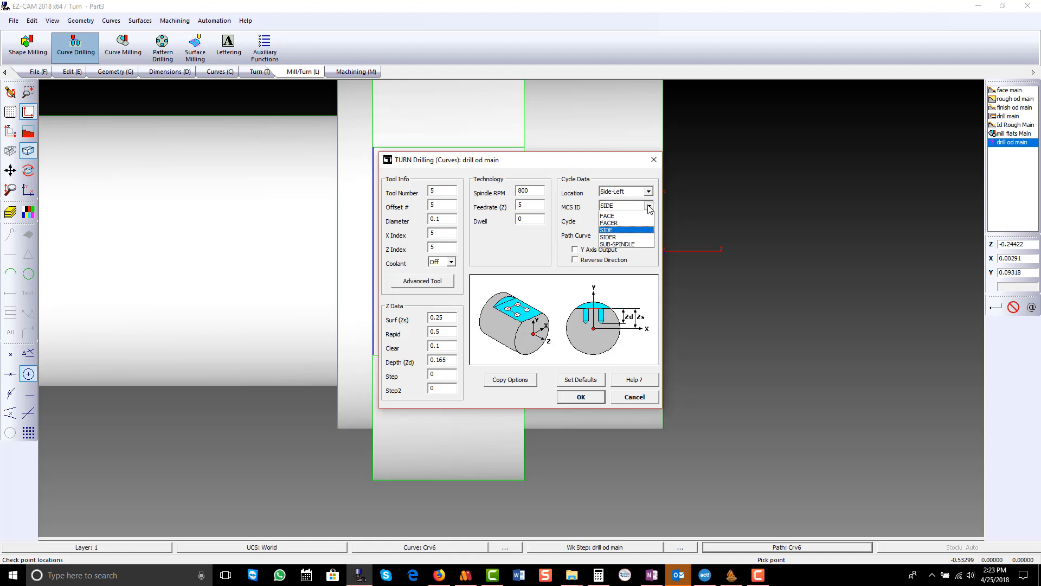
pyautogui.click(632, 218)
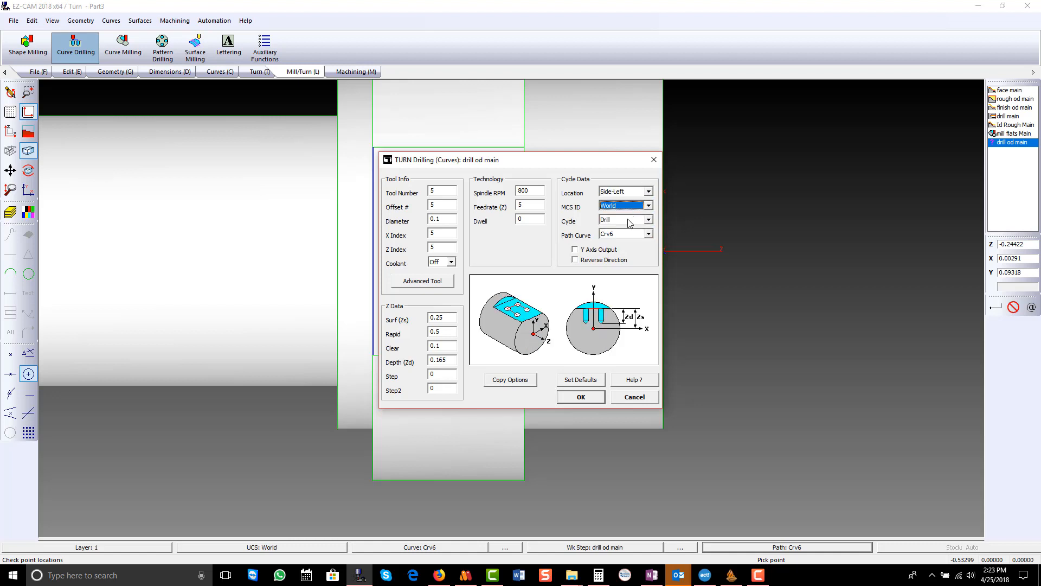
pyautogui.click(575, 250)
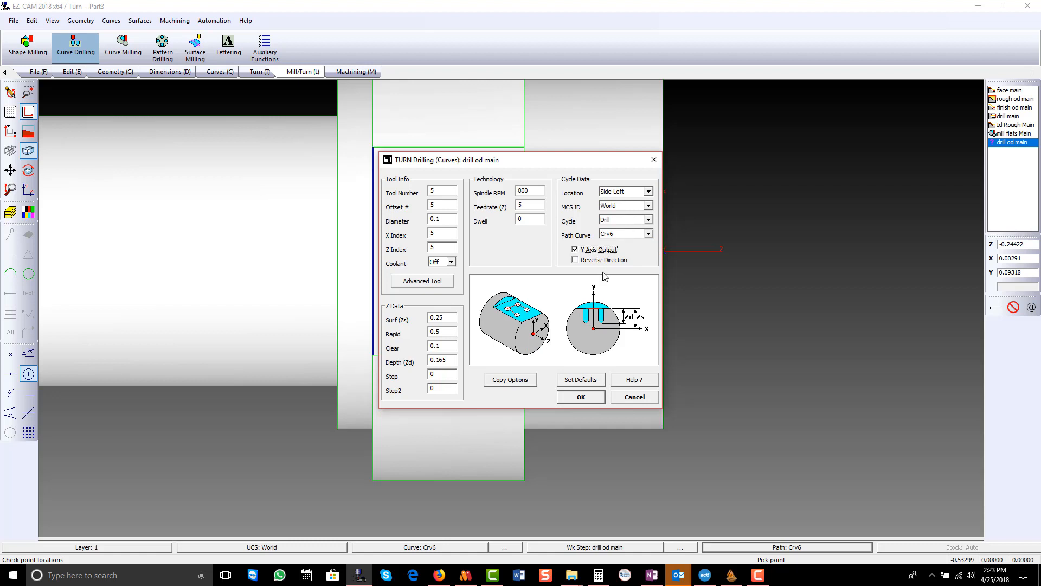
pyautogui.click(579, 397)
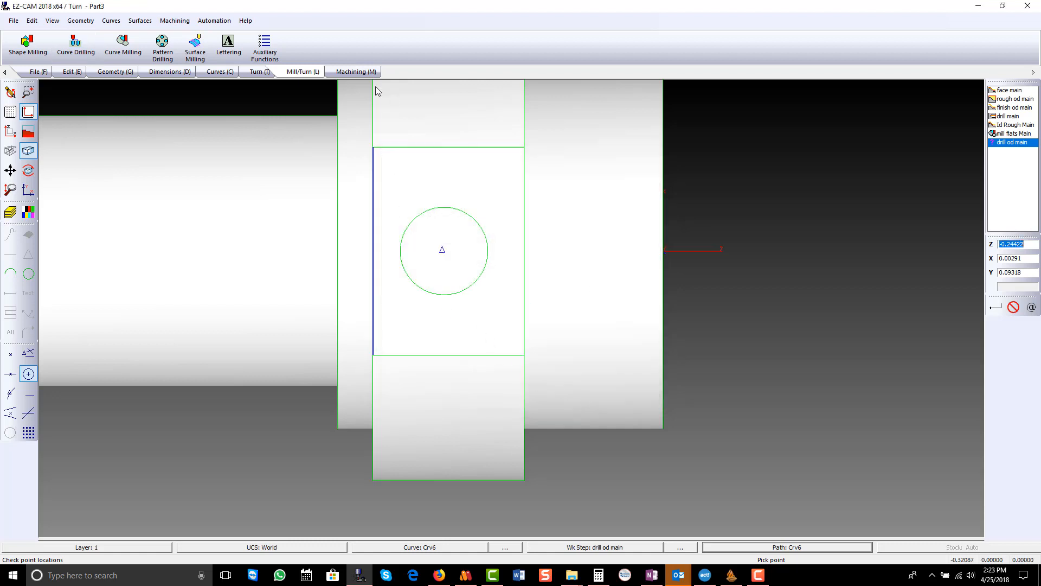
# - Verify the "drill od main" tool path and examine it against the cross hole from several angles
pyautogui.click(356, 72)
pyautogui.moveTo(500, 330); pyautogui.dragTo(448, 305)
pyautogui.click(192, 46)
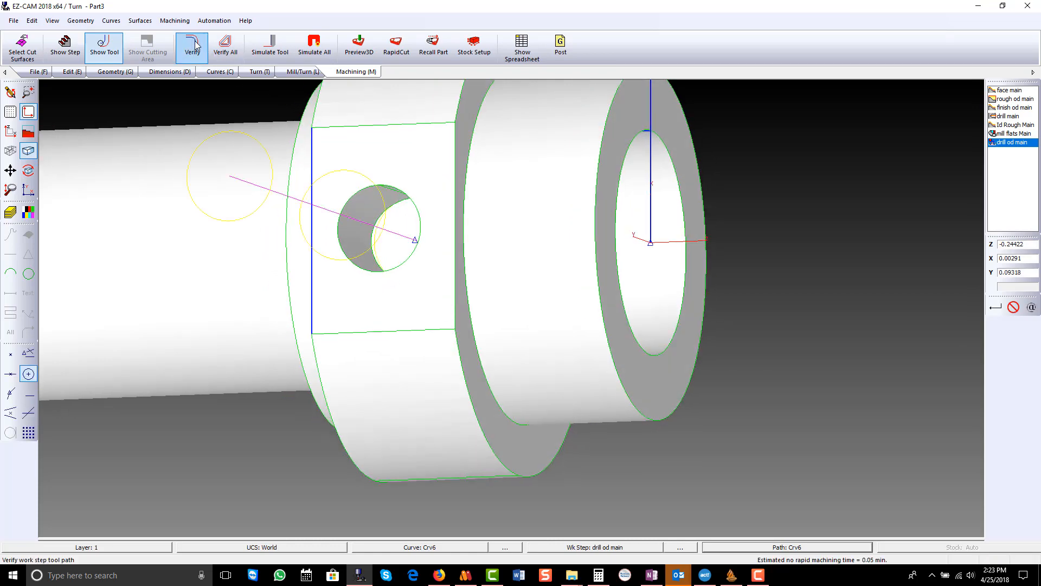
pyautogui.moveTo(367, 260); pyautogui.dragTo(468, 265)
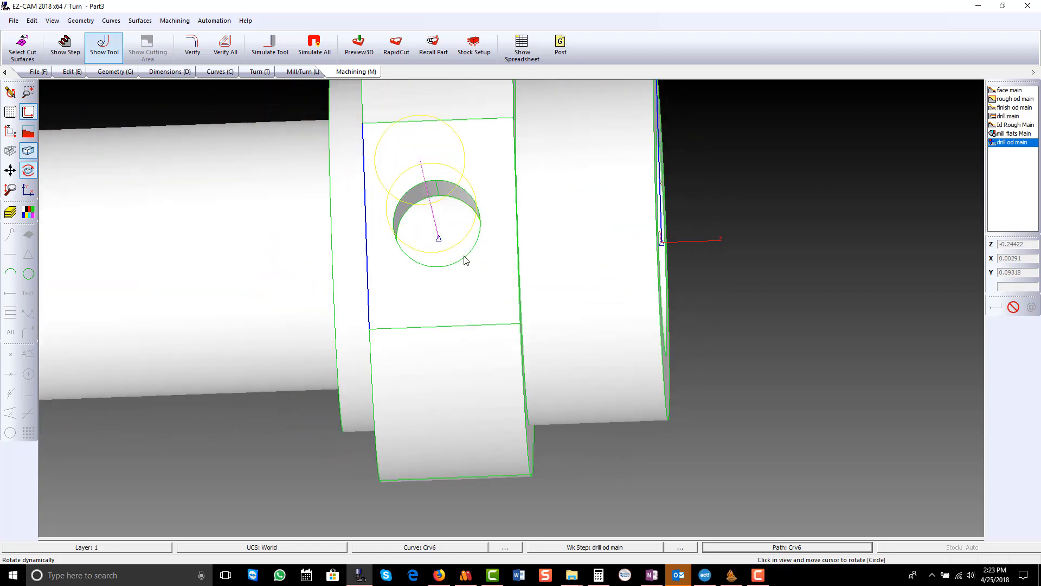
pyautogui.moveTo(464, 256)
pyautogui.mouseDown(button='middle')
pyautogui.moveTo(464, 244)
pyautogui.moveTo(459, 250)
pyautogui.mouseUp(button='middle')
pyautogui.scroll(1, 440, 239)
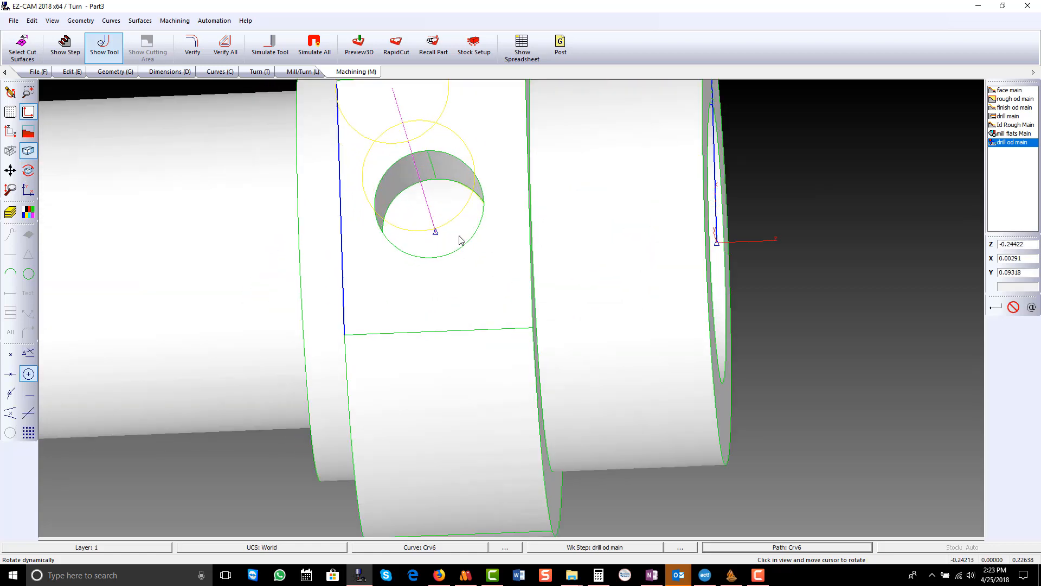
pyautogui.moveTo(460, 239); pyautogui.dragTo(416, 256)
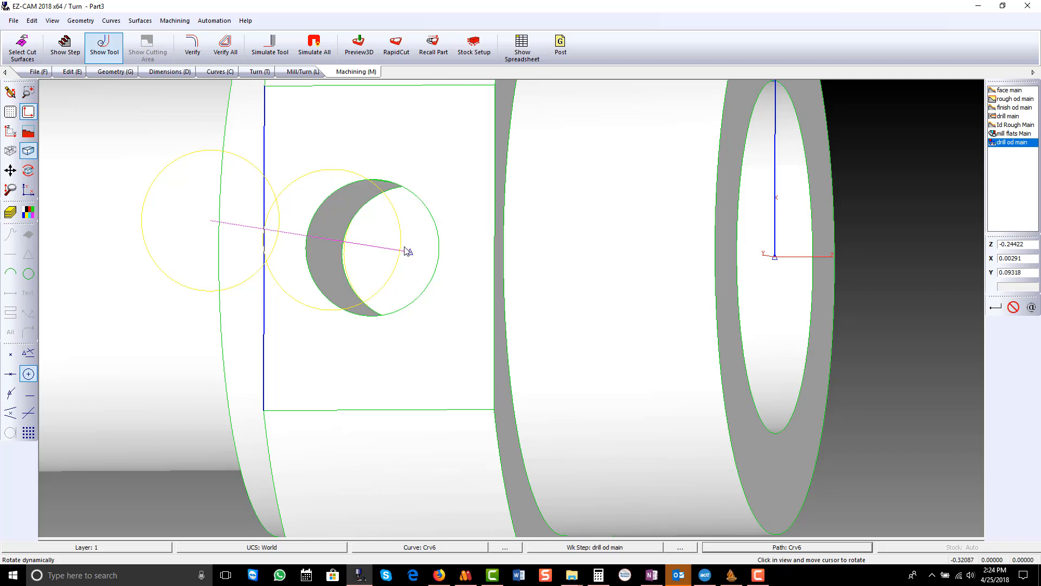
pyautogui.moveTo(400, 252); pyautogui.dragTo(433, 136)
pyautogui.click(432, 131)
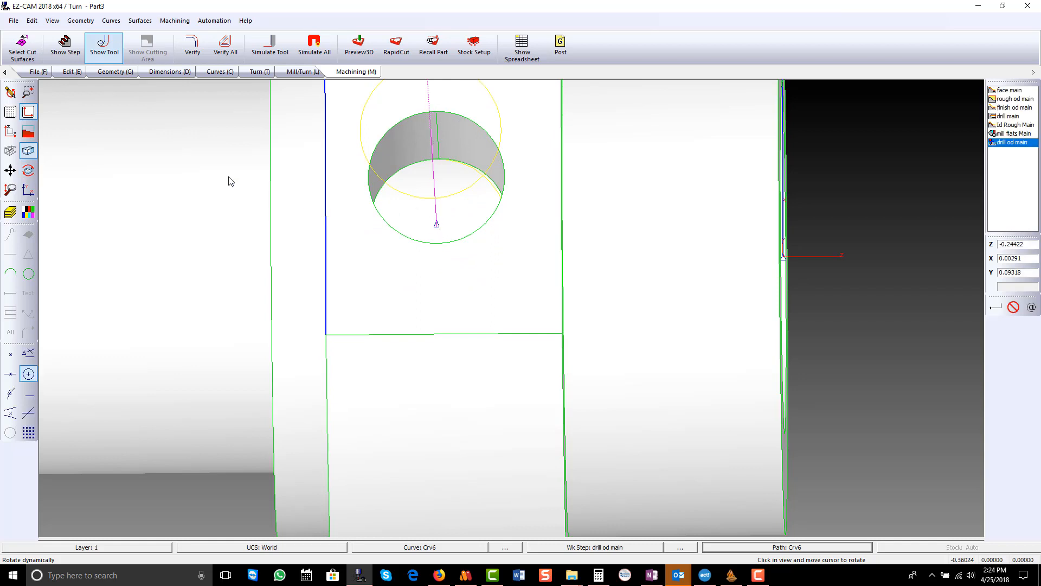
pyautogui.scroll(-4, 450, 241)
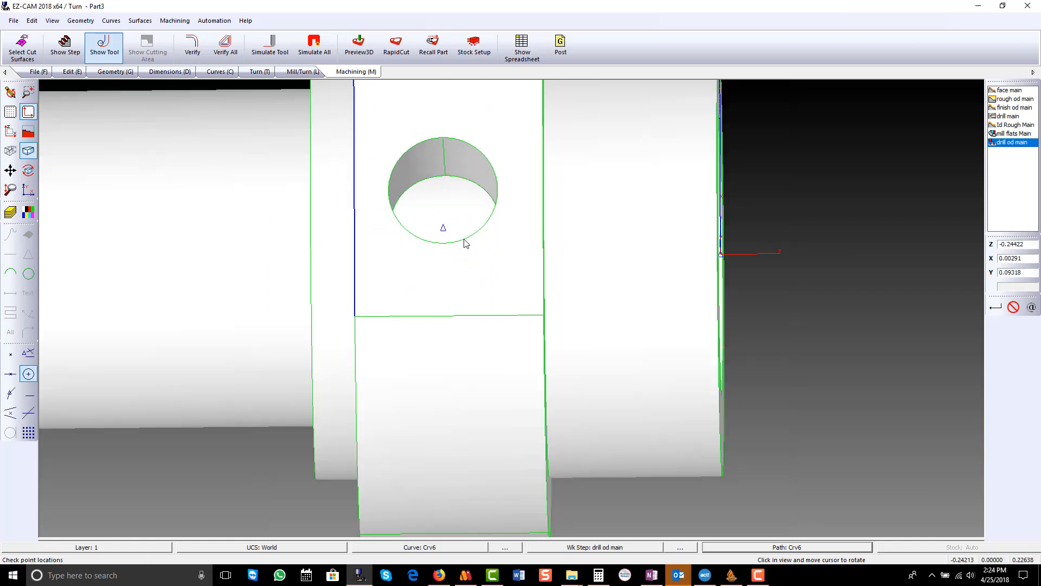
# - Preview the machined part in 3D and examine the bore, flats and cross hole, including from the X-Z view
pyautogui.click(359, 45)
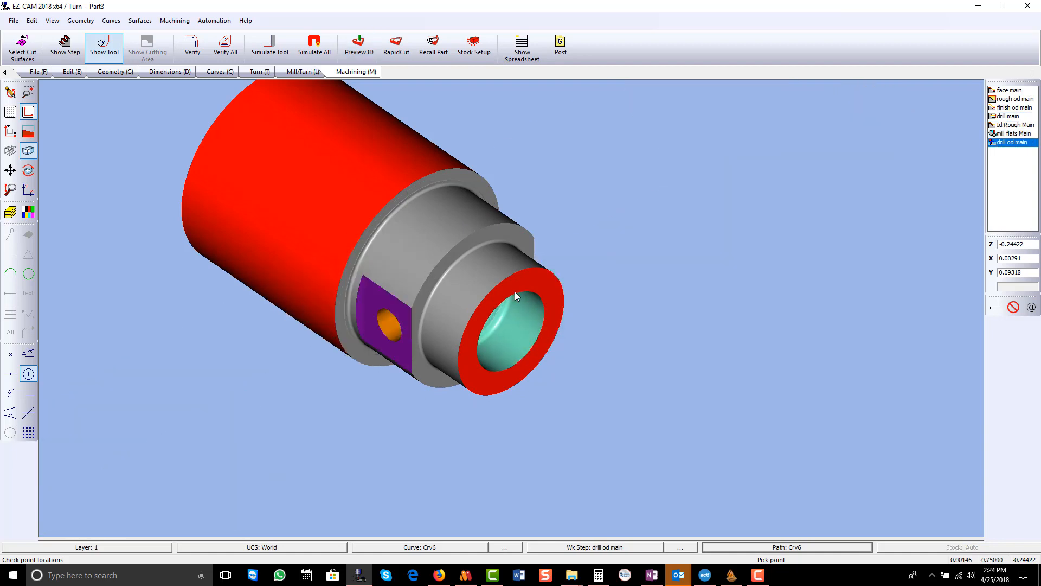
pyautogui.moveTo(506, 344); pyautogui.dragTo(570, 222, button='middle')
pyautogui.click(10, 133)
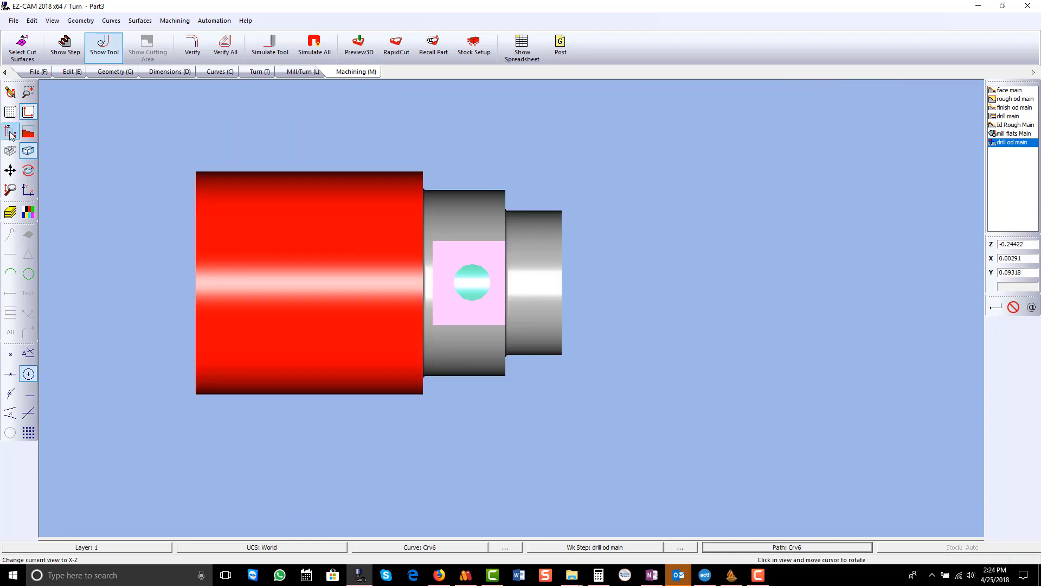
pyautogui.scroll(-1, 584, 179)
pyautogui.scroll(1, 440, 236)
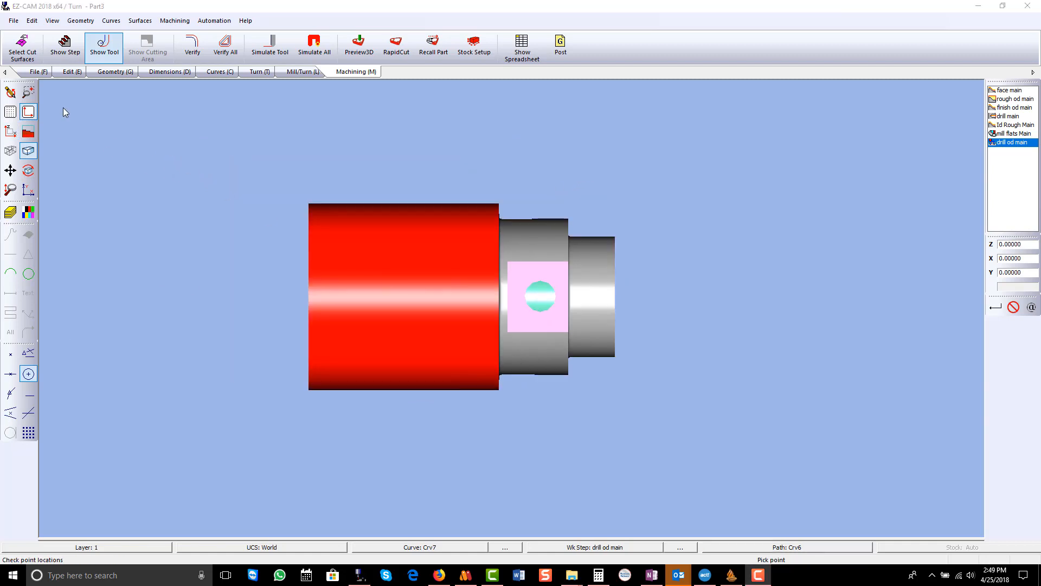
pyautogui.click(11, 92)
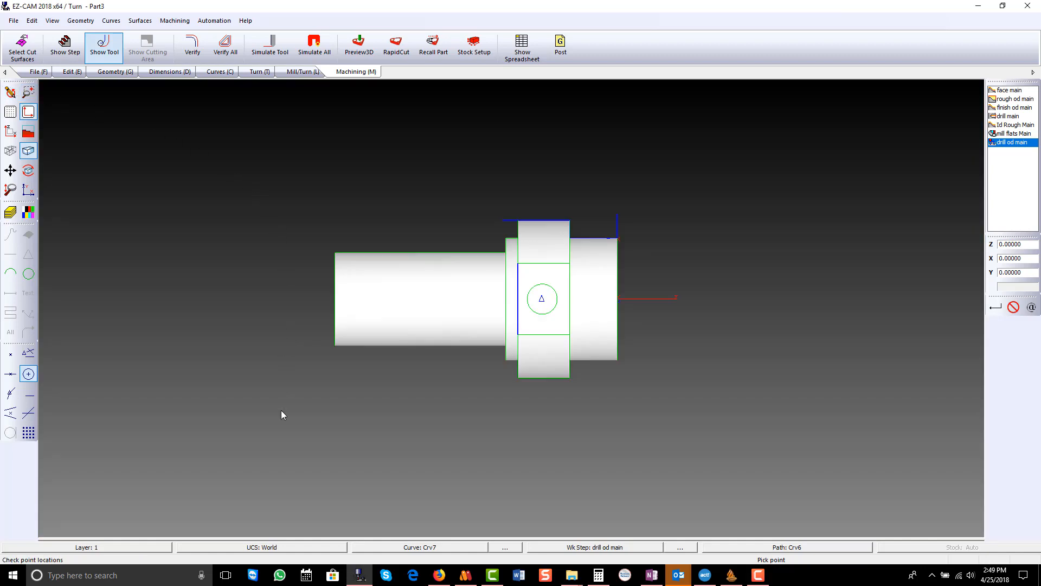
# - Make SUB-SPINDLE the current UCS and align the view to its X-Z plane
pyautogui.click(283, 549)
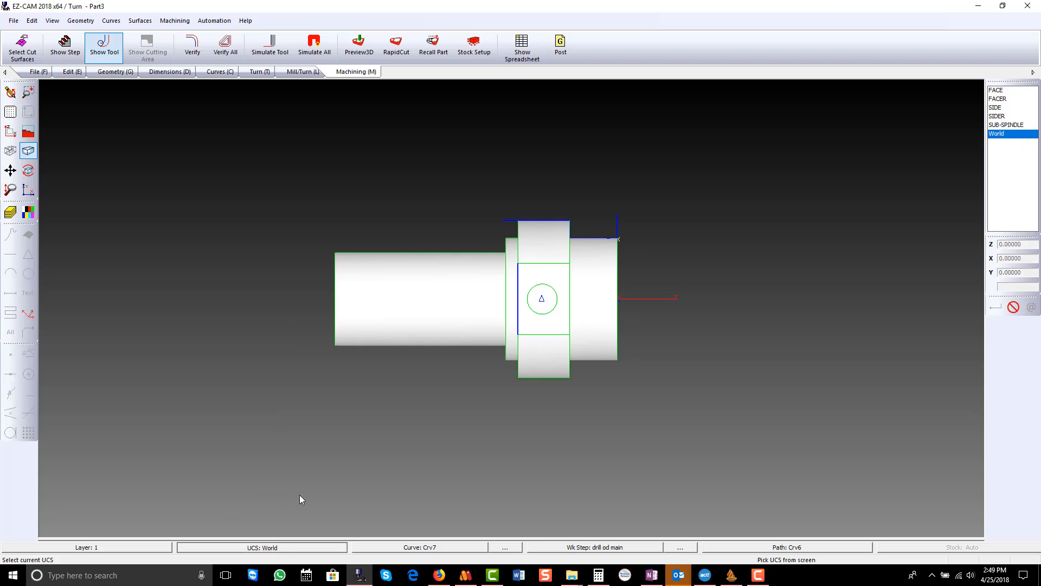
pyautogui.click(1001, 125)
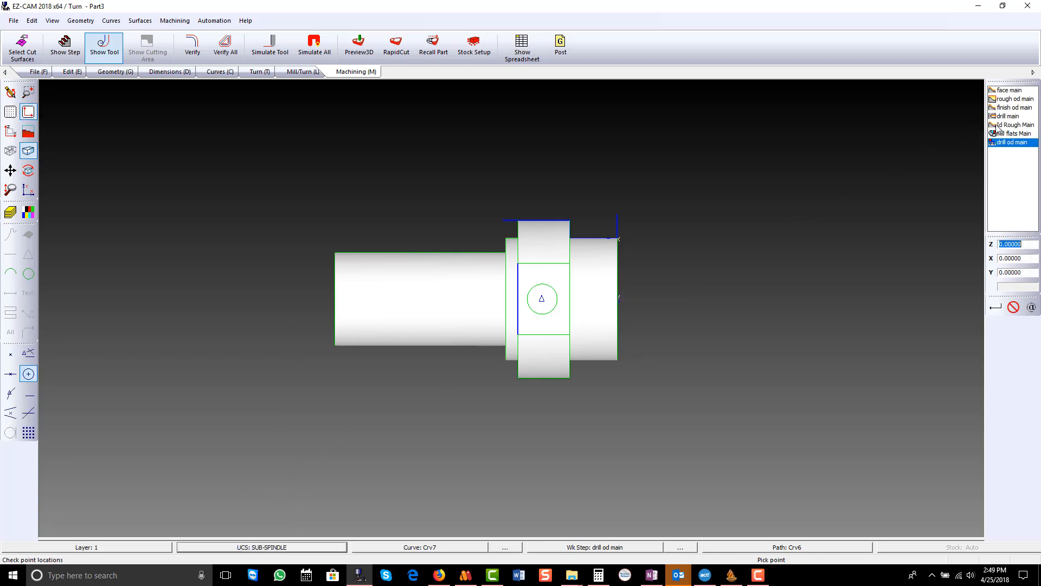
pyautogui.click(11, 133)
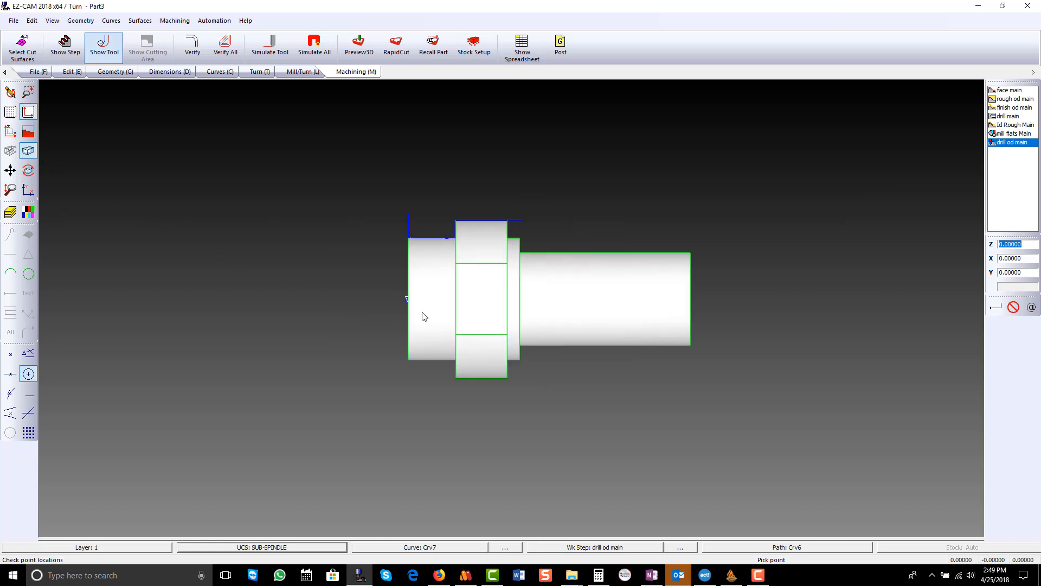
# - Examine the SUB-SPINDLE origin and axes in wireframe, and restore the shaded X-Z view
pyautogui.click(28, 150)
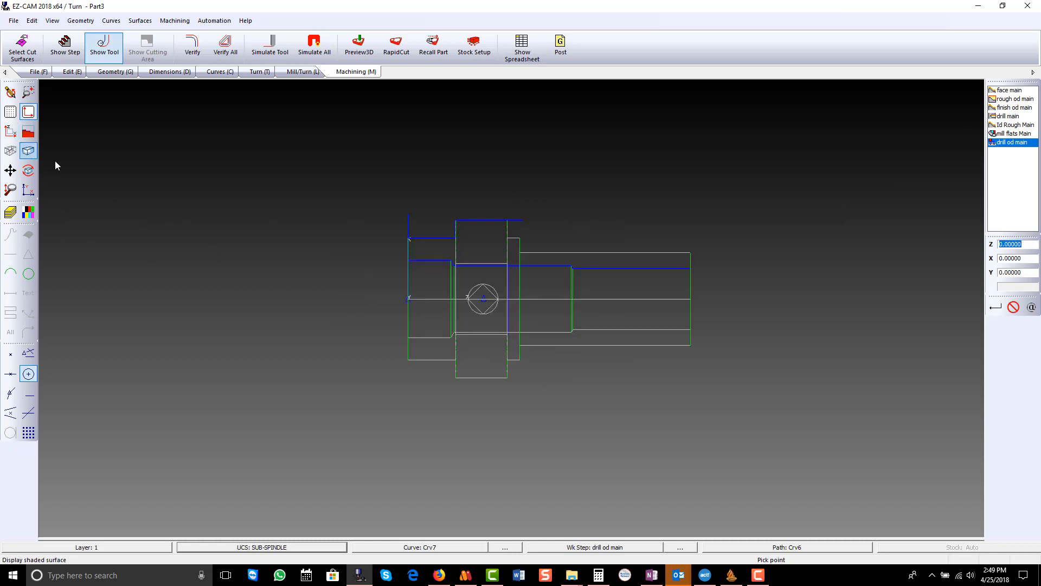
pyautogui.scroll(2, 404, 314)
pyautogui.scroll(2, 410, 310)
pyautogui.moveTo(418, 307)
pyautogui.mouseDown(button='middle')
pyautogui.moveTo(475, 293)
pyautogui.moveTo(454, 326)
pyautogui.moveTo(431, 323)
pyautogui.mouseUp(button='middle')
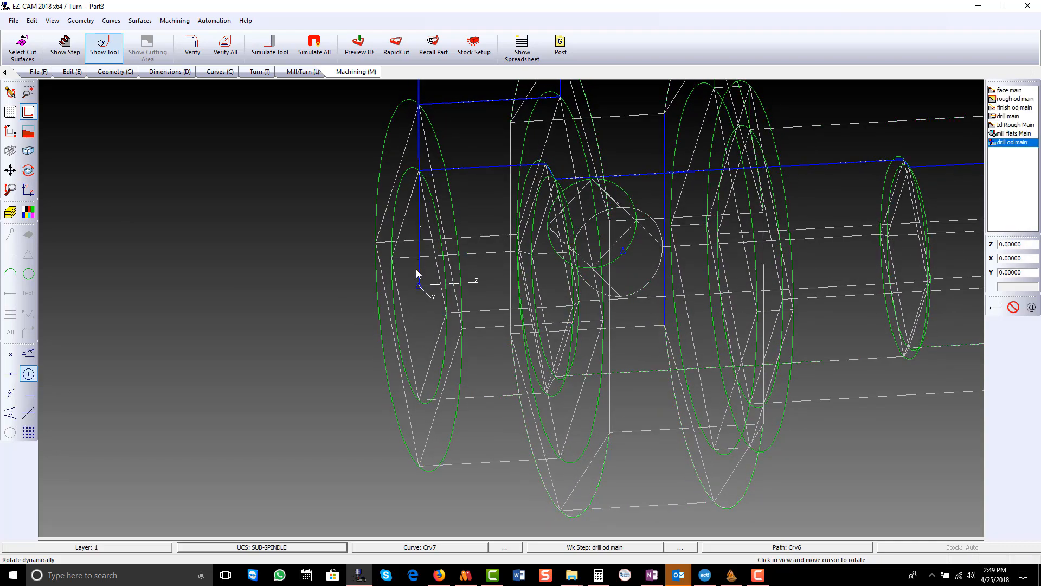
pyautogui.moveTo(424, 285)
pyautogui.mouseDown(button='middle')
pyautogui.moveTo(407, 271)
pyautogui.moveTo(422, 270)
pyautogui.mouseUp(button='middle')
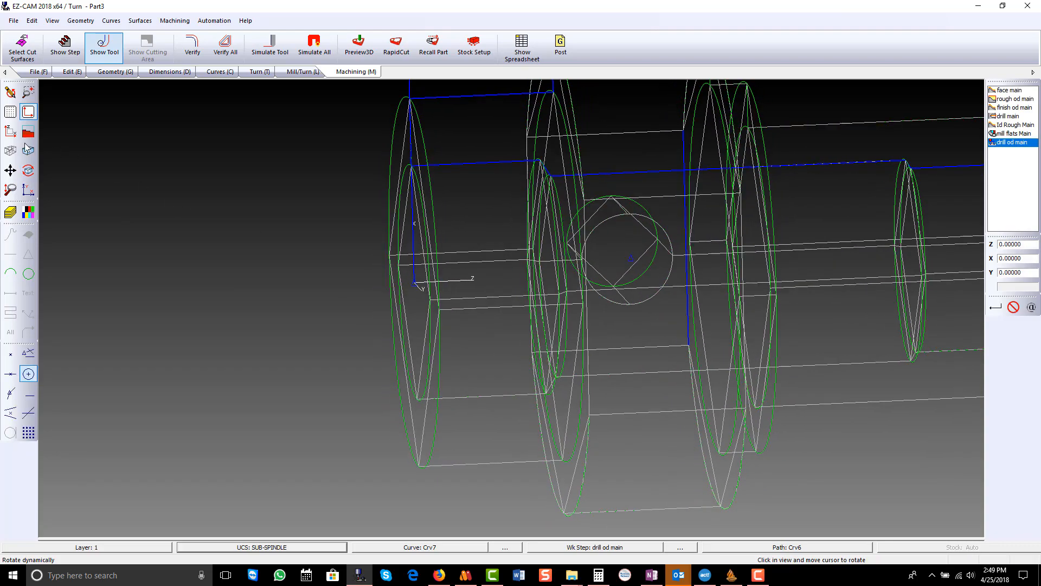
pyautogui.click(11, 131)
pyautogui.scroll(-4, 249, 262)
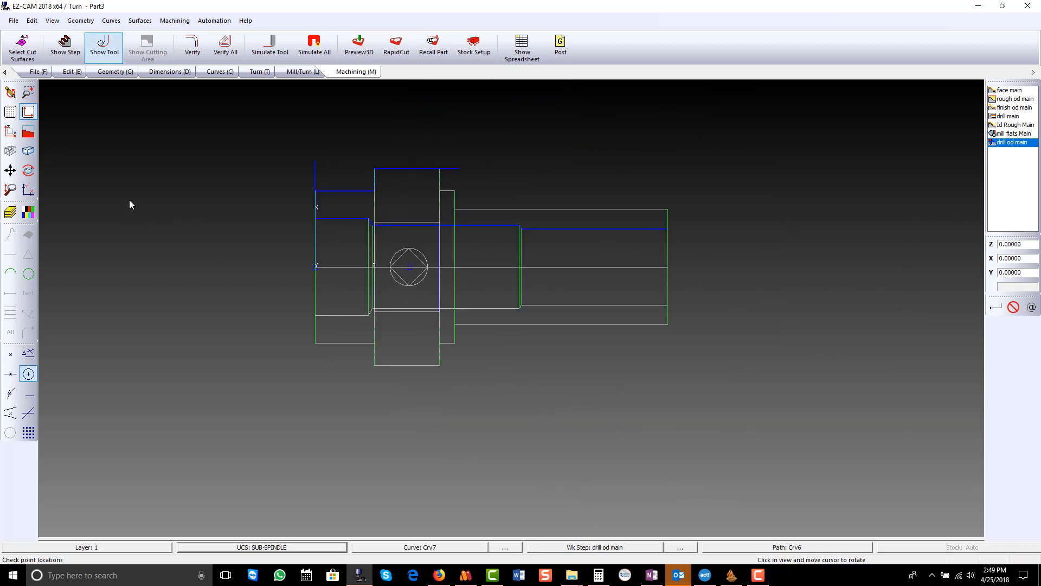
pyautogui.click(27, 150)
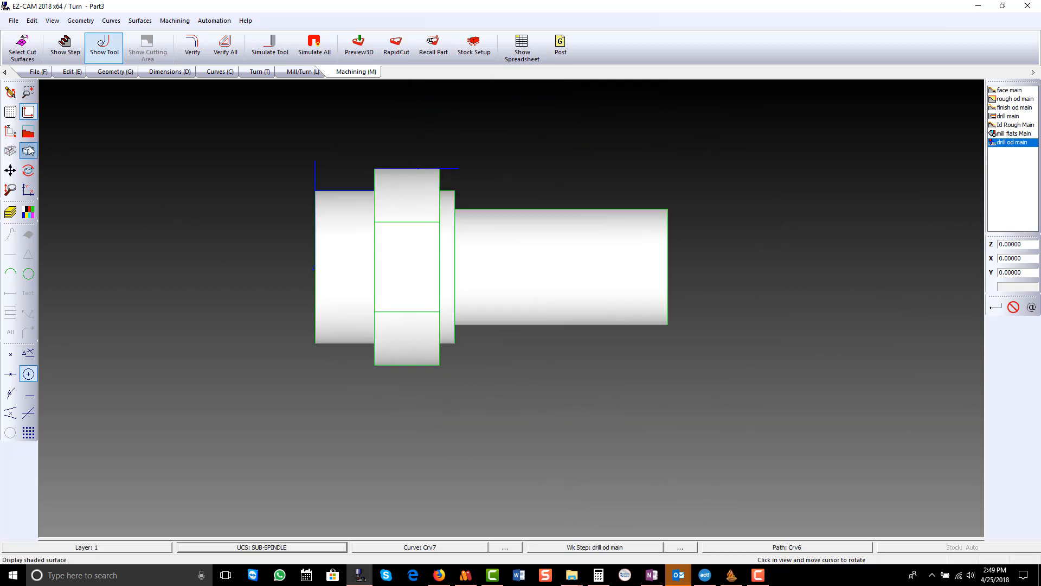
# - Move the SUB-SPINDLE UCS from the centre of the machined front face to the centre of the shank's opposite end face
pyautogui.click(70, 73)
pyautogui.click(277, 47)
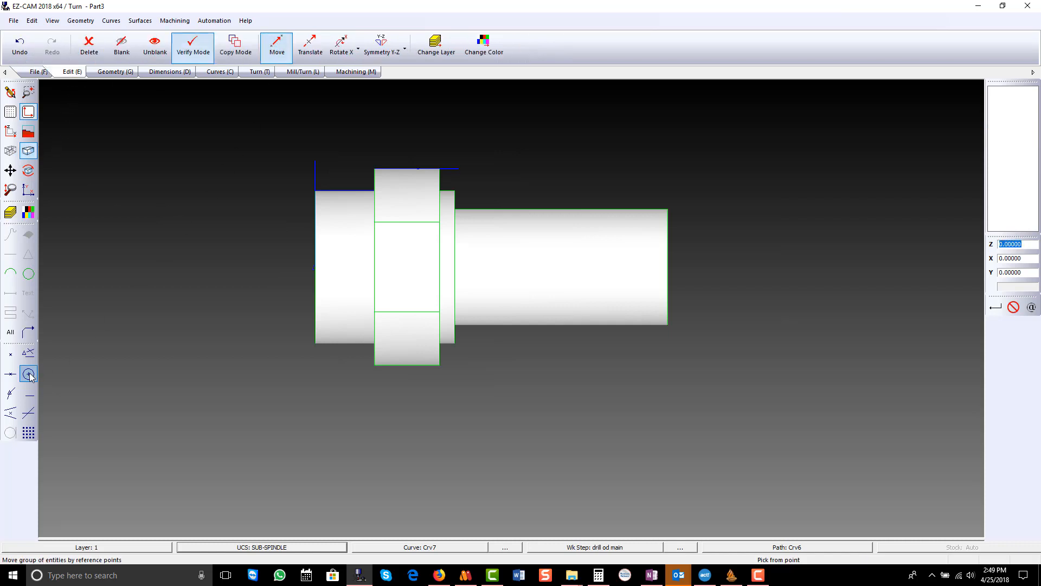
pyautogui.click(316, 251)
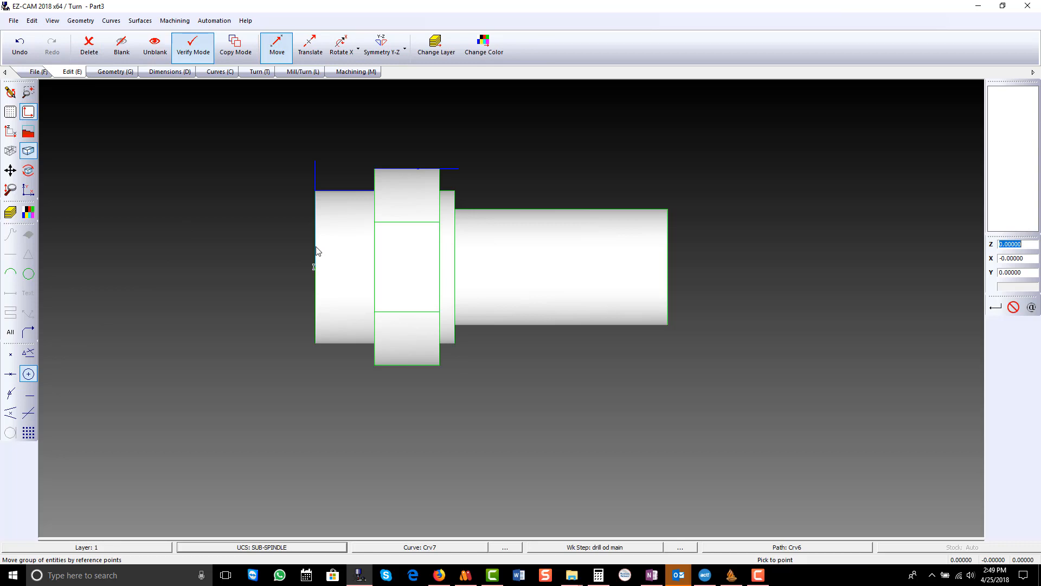
pyautogui.click(666, 253)
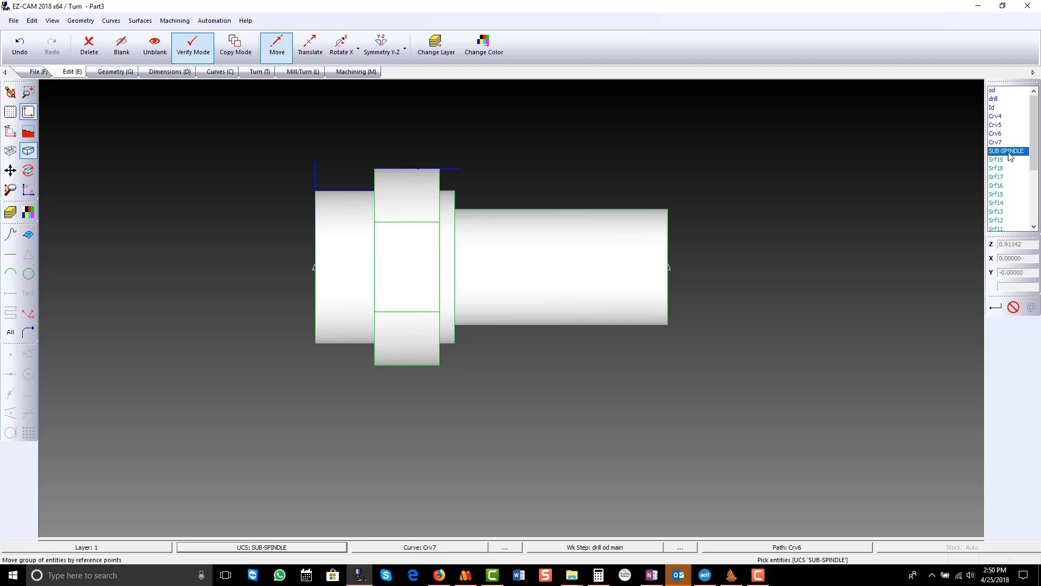
pyautogui.click(1013, 308)
pyautogui.click(1013, 307)
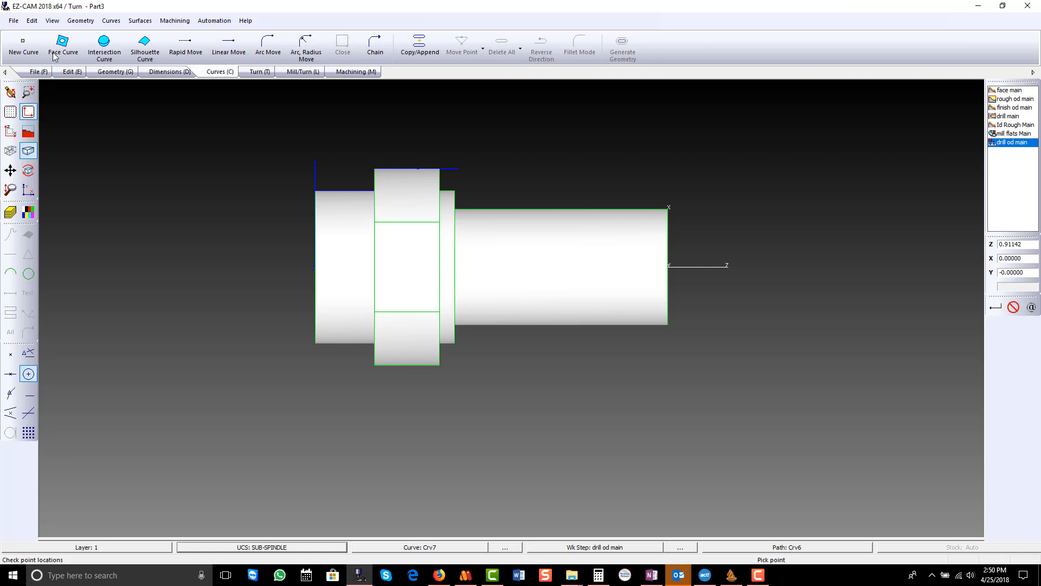
# - Create a new curve and trace the outer profile with linear moves from the shank's end corner over the shoulder to the large flange's corner
pyautogui.click(24, 44)
pyautogui.click(165, 230)
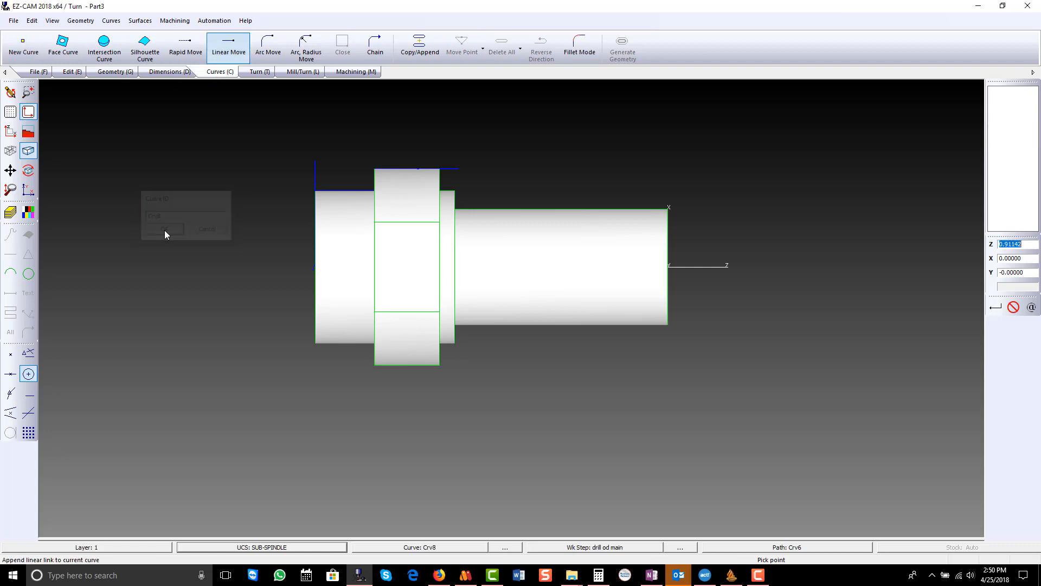
pyautogui.click(28, 353)
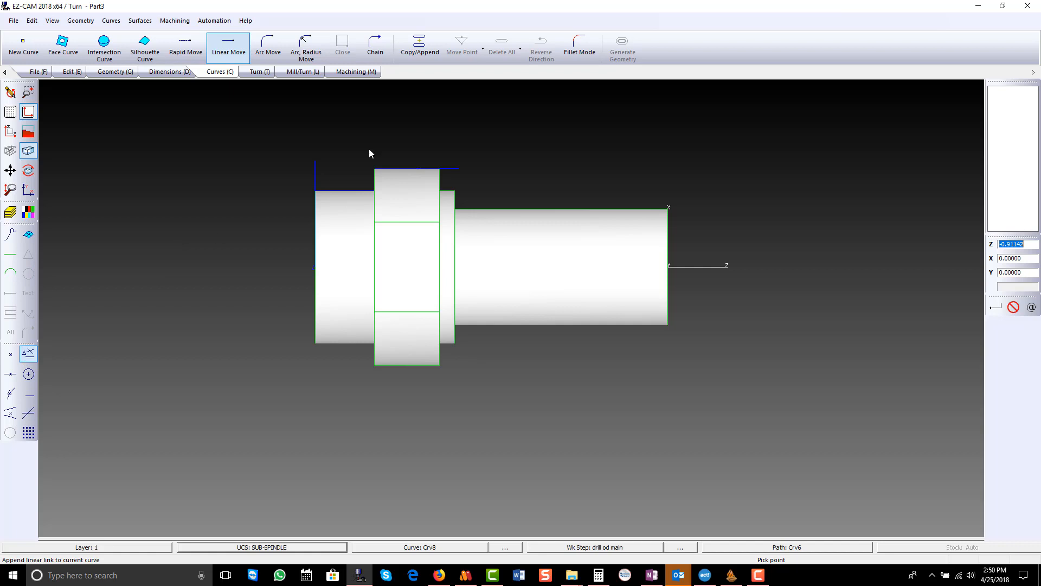
pyautogui.click(667, 198)
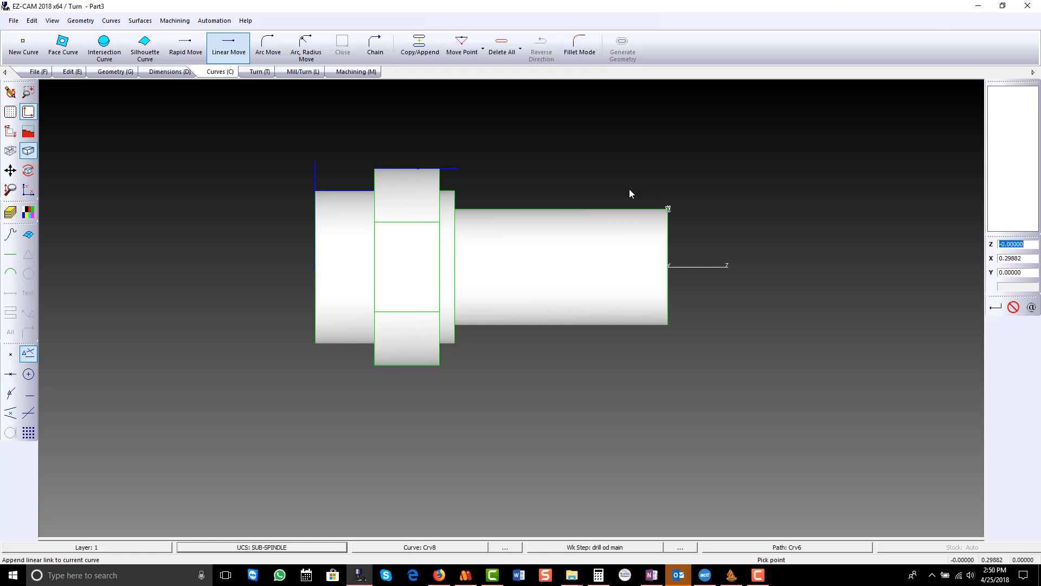
pyautogui.click(462, 213)
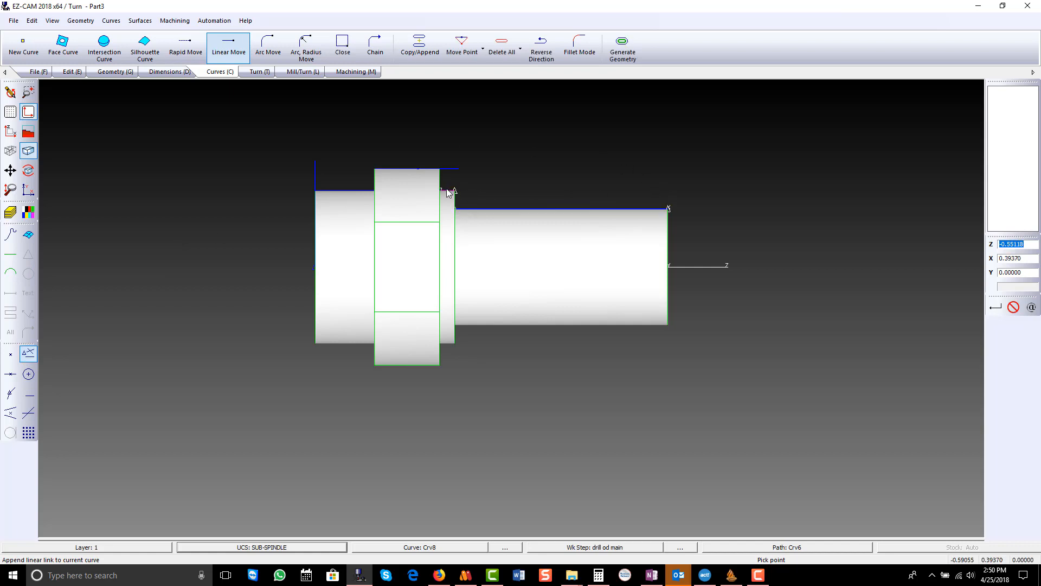
pyautogui.click(452, 172)
# - Extend the profile curve with a linear move 0.02 further in negative Z, to Z -0.61055, and finish the curve
pyautogui.click(1029, 244)
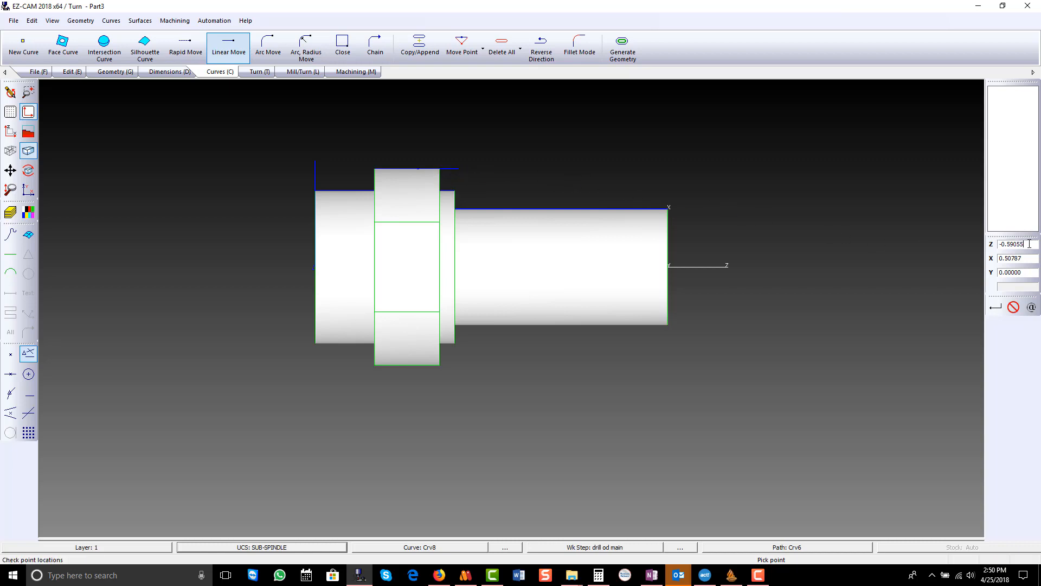
pyautogui.write('-')
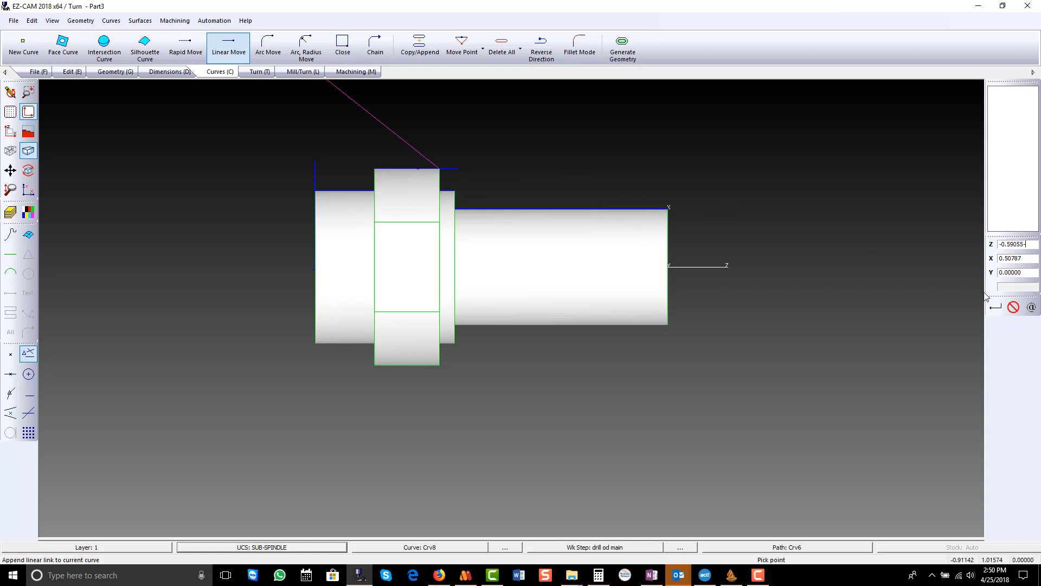
pyautogui.write('.02')
pyautogui.press('Return')
pyautogui.click(1014, 307)
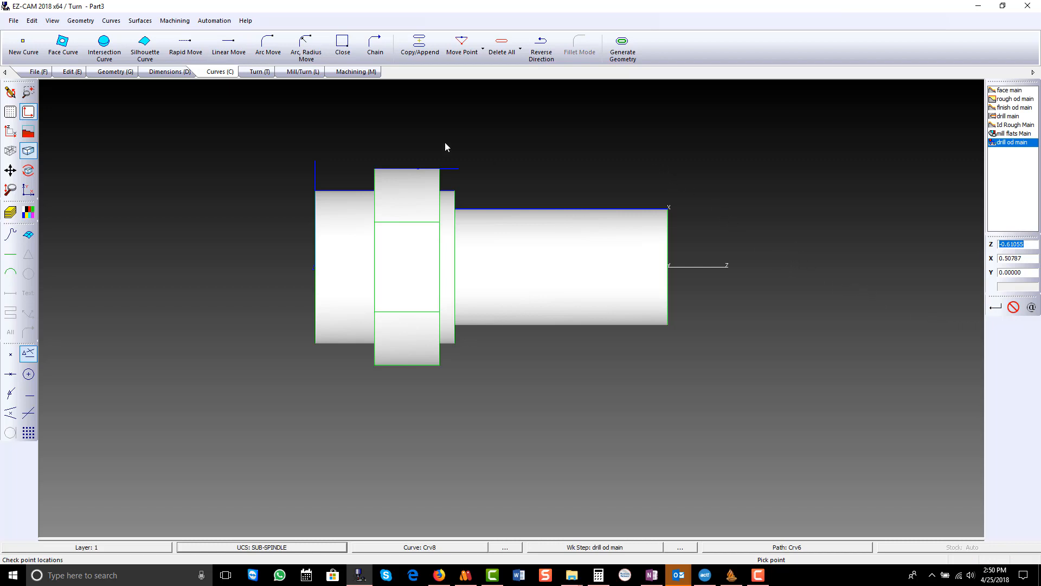
# - Create a Turn work step named Turn Sub on the sub-spindle profile curve
pyautogui.click(263, 73)
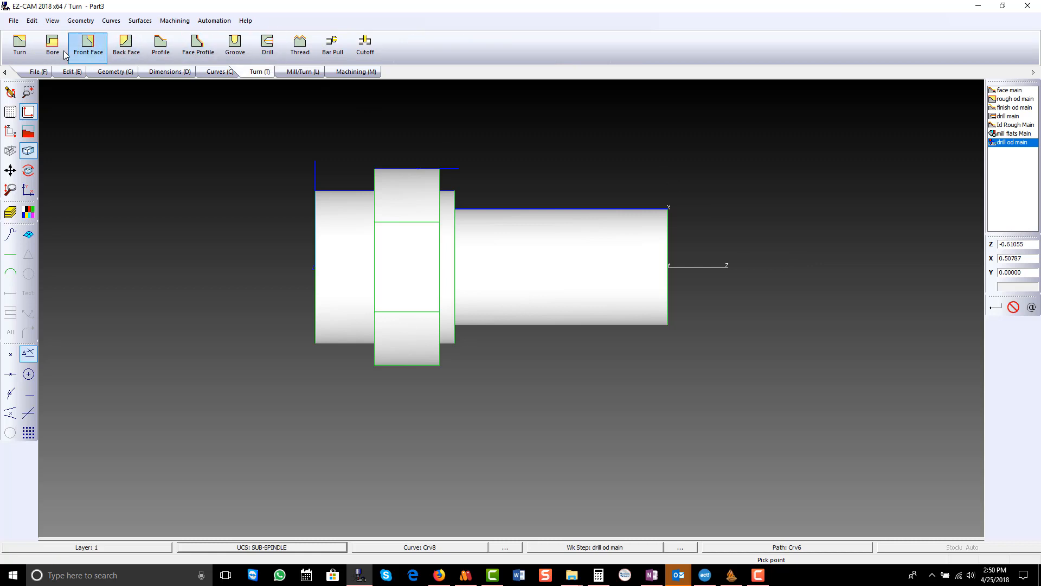
pyautogui.click(19, 45)
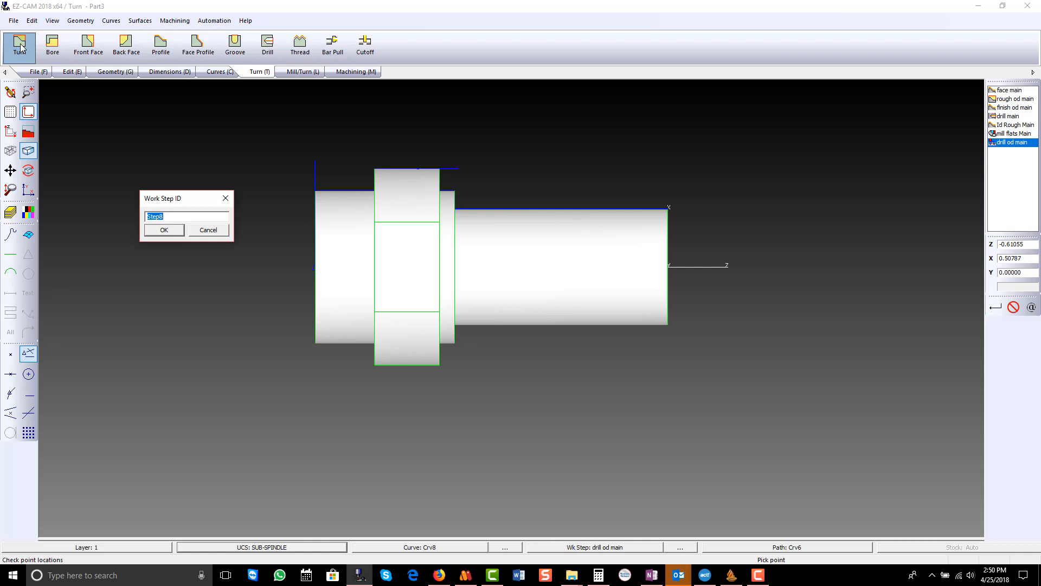
pyautogui.write('Turn Sub')
pyautogui.press('Return')
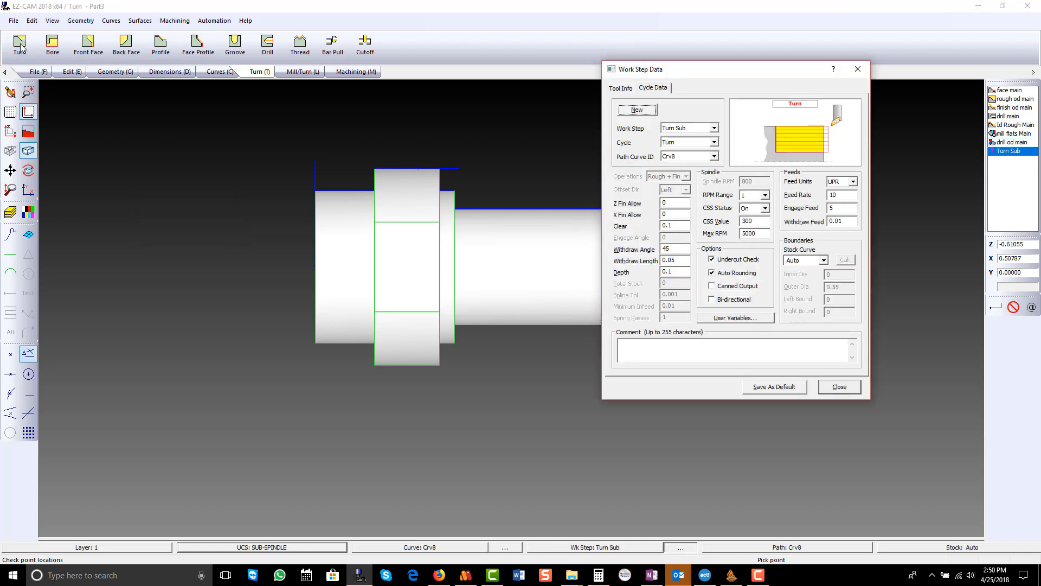
pyautogui.moveTo(675, 72); pyautogui.dragTo(493, 54)
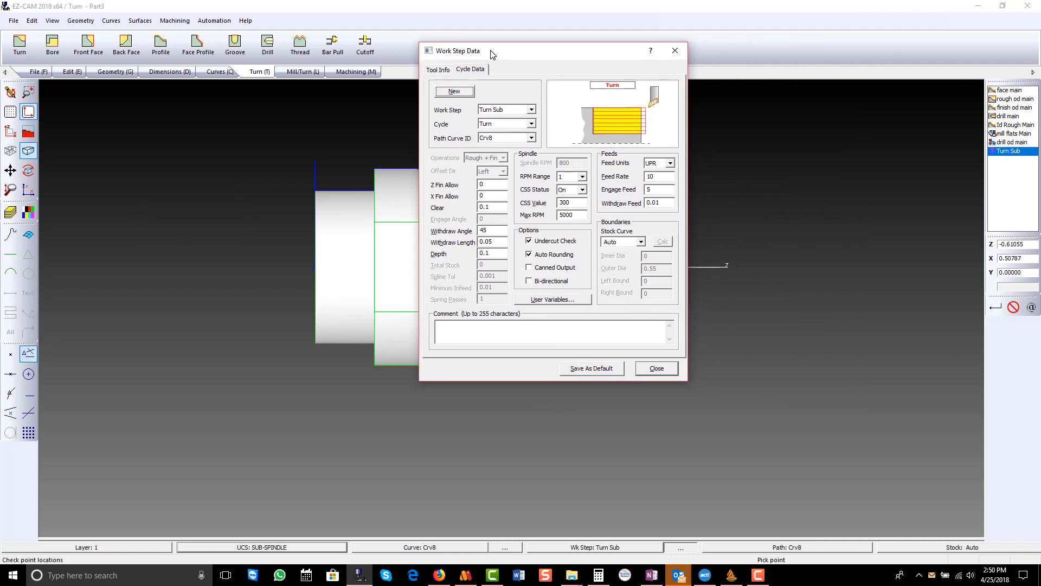
# - Assign the R0.008-35-3 VNMG tool to Turn Sub as number 7 and set its MCS ID to SUB-SPINDLE
pyautogui.click(440, 69)
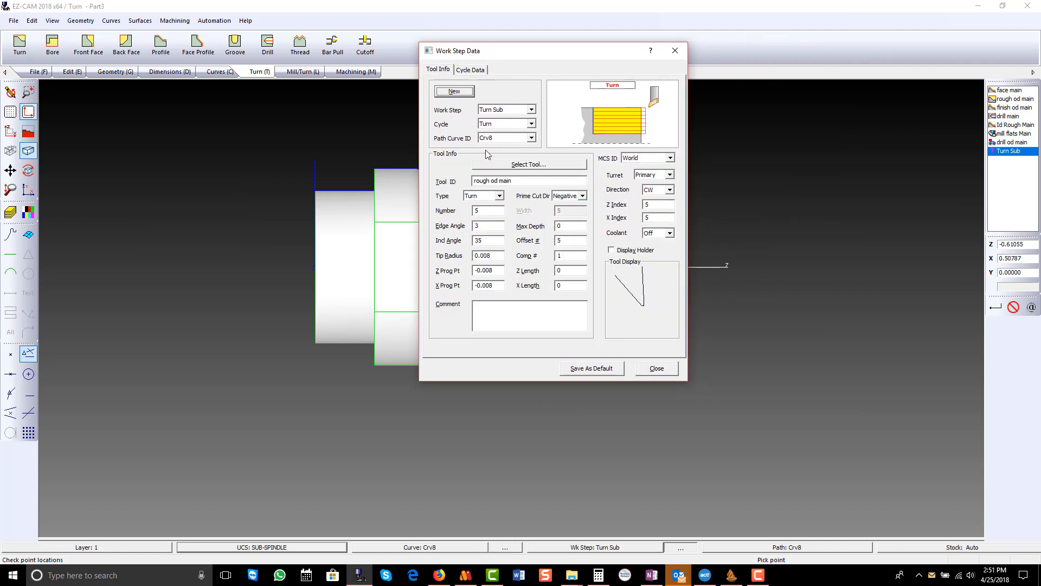
pyautogui.click(508, 165)
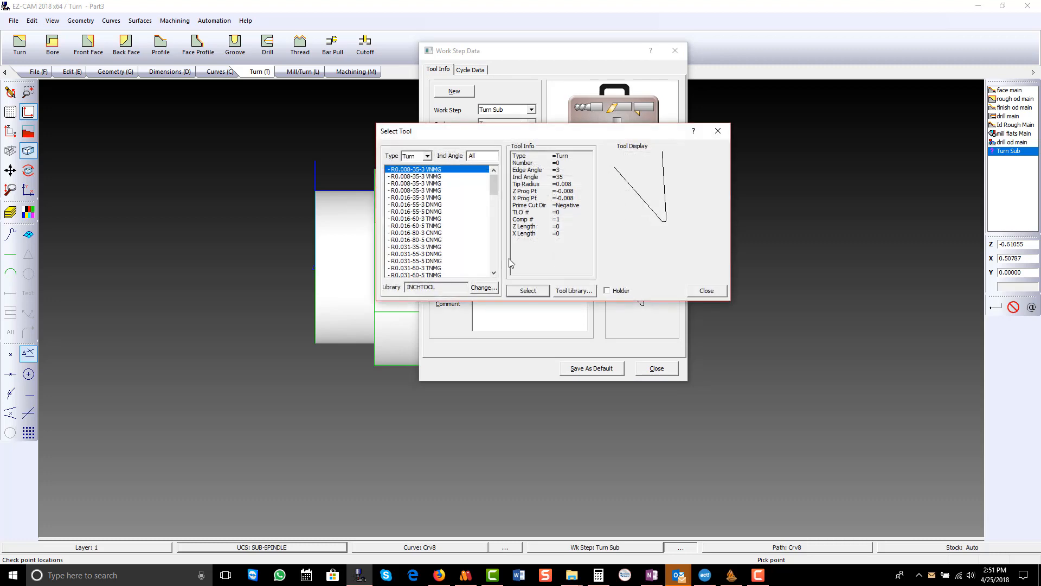
pyautogui.click(527, 290)
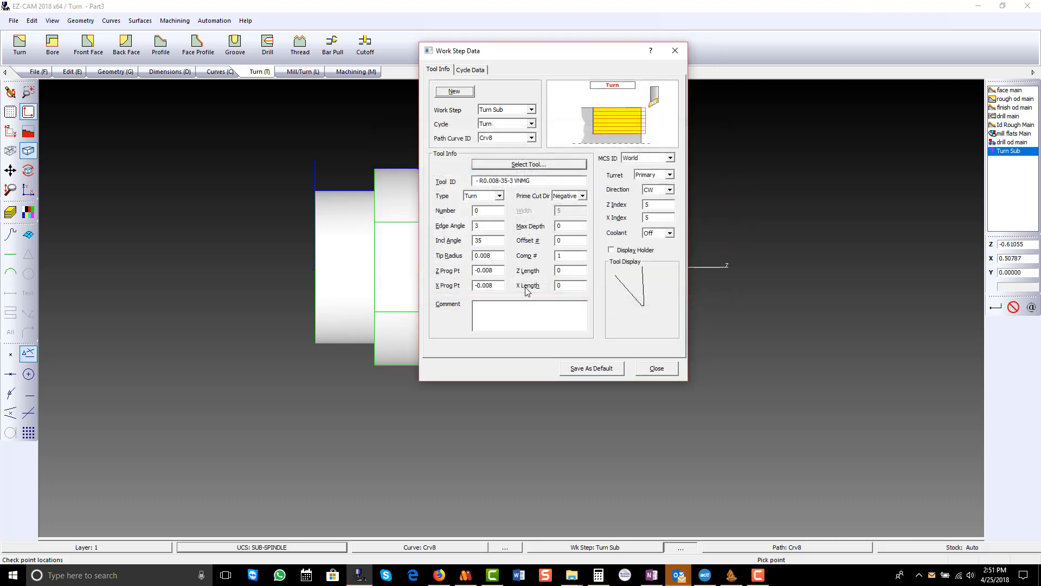
pyautogui.click(493, 211)
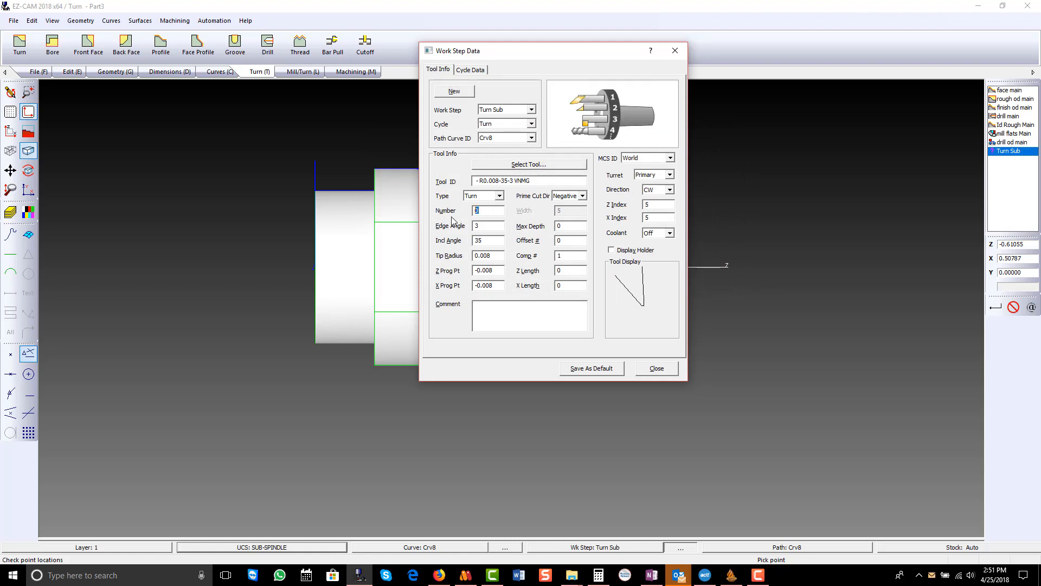
pyautogui.write('7')
pyautogui.click(657, 160)
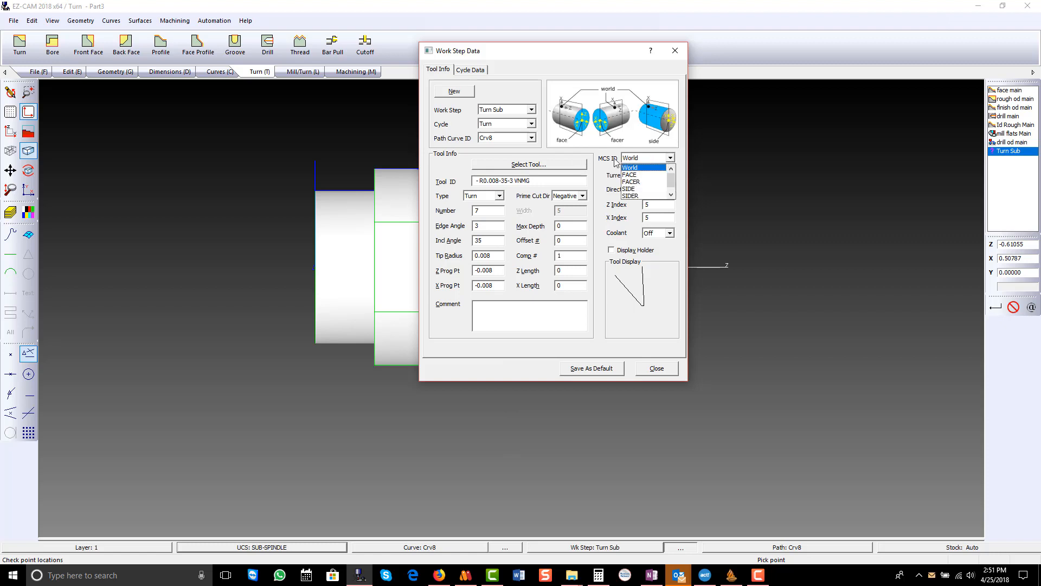
pyautogui.click(671, 195)
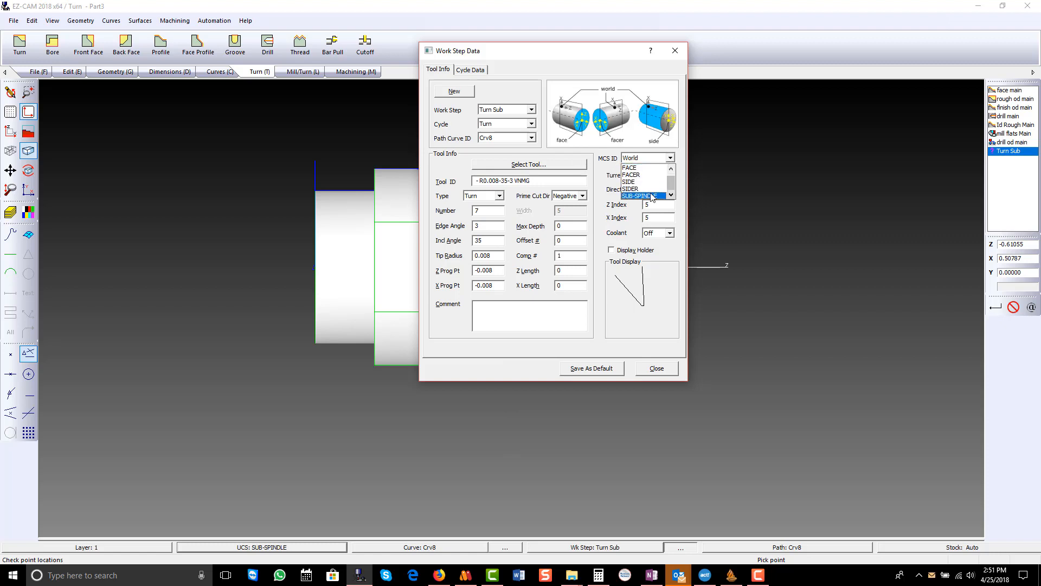
pyautogui.click(654, 195)
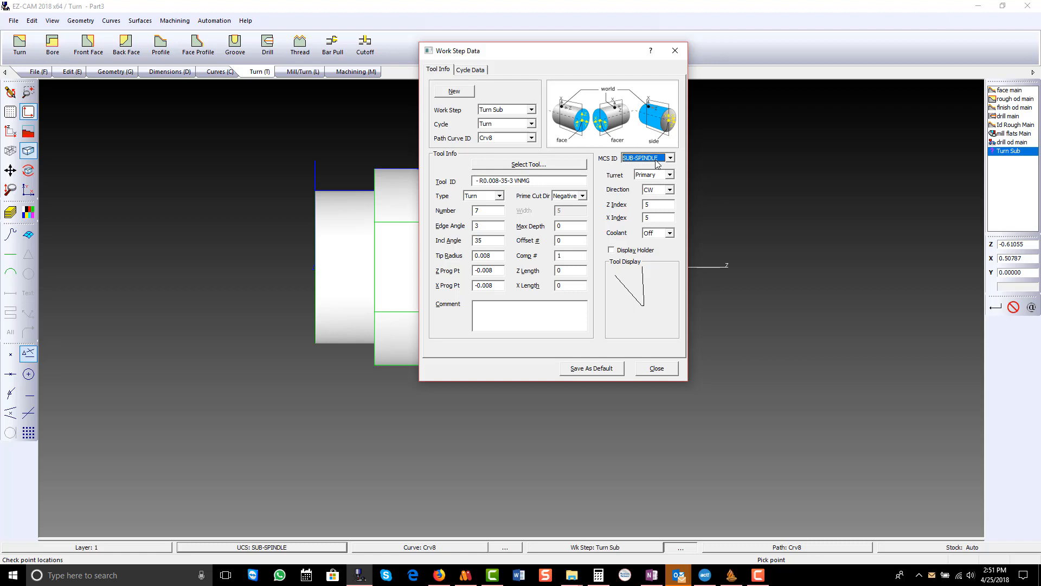
# - Set the Turn Sub cutting depth to 0.03 and verify its toolpath
pyautogui.click(470, 69)
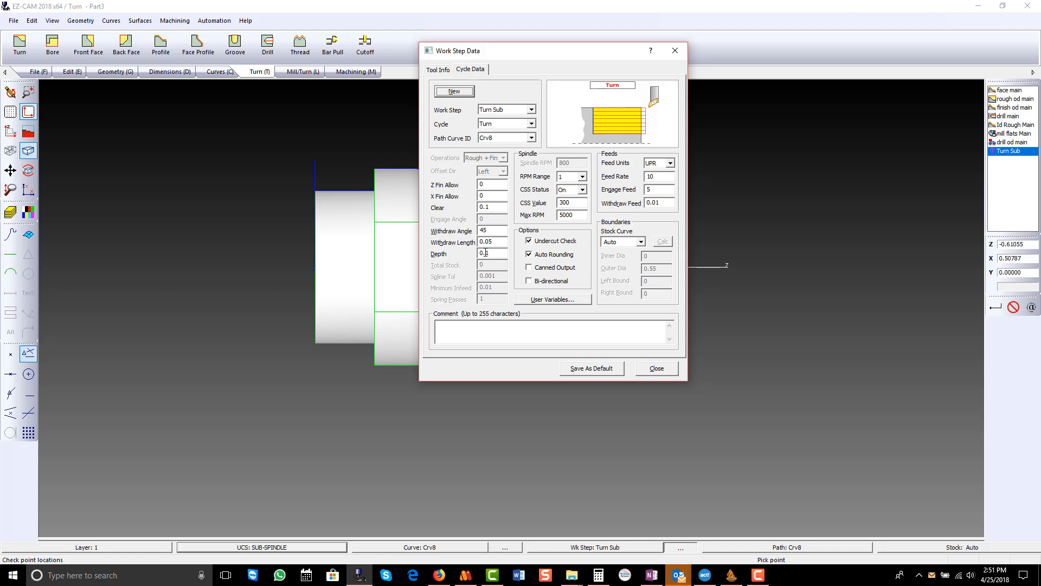
pyautogui.moveTo(486, 253); pyautogui.dragTo(500, 257)
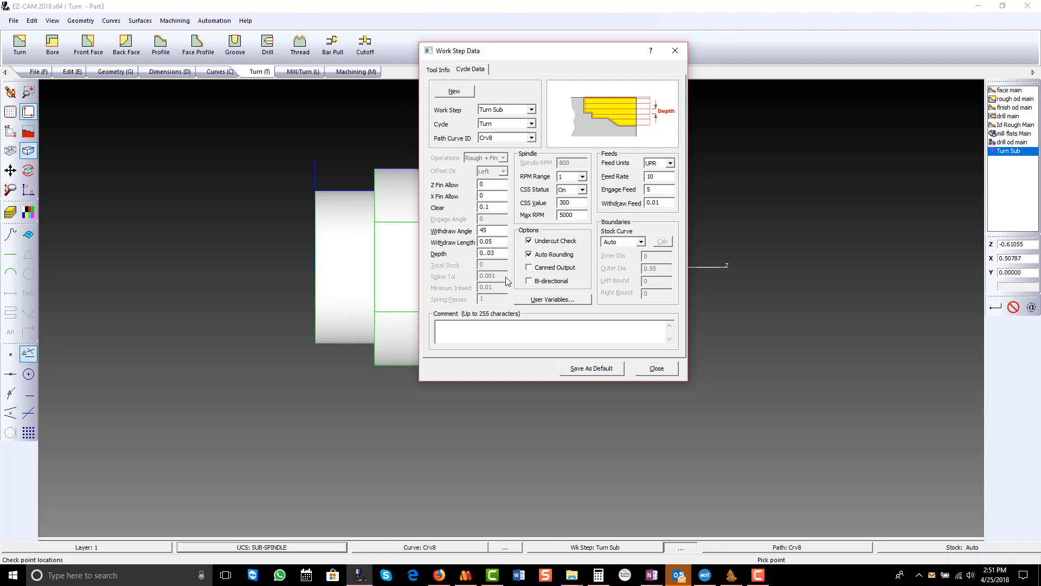
pyautogui.click(656, 369)
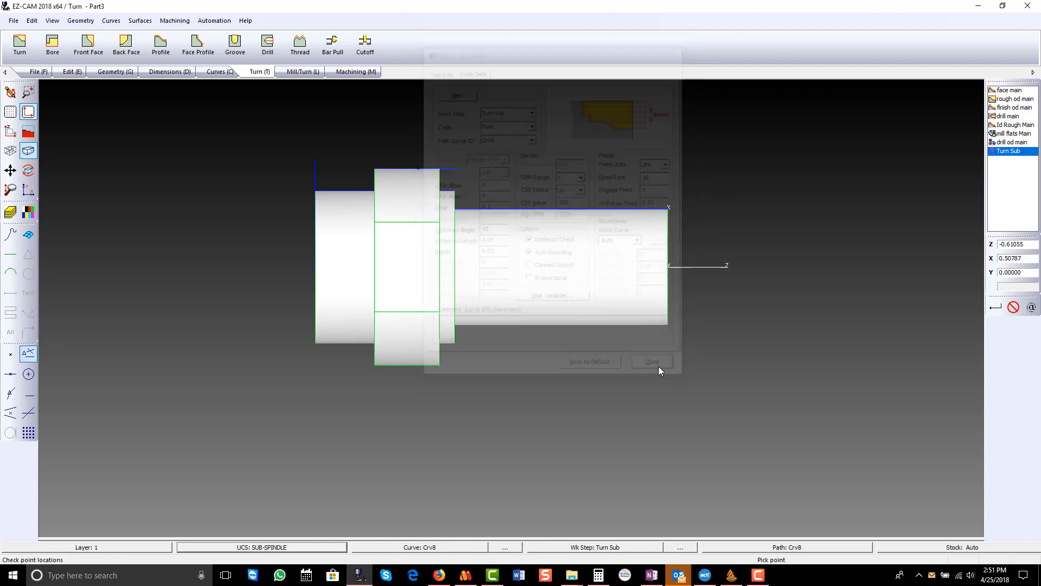
pyautogui.click(355, 72)
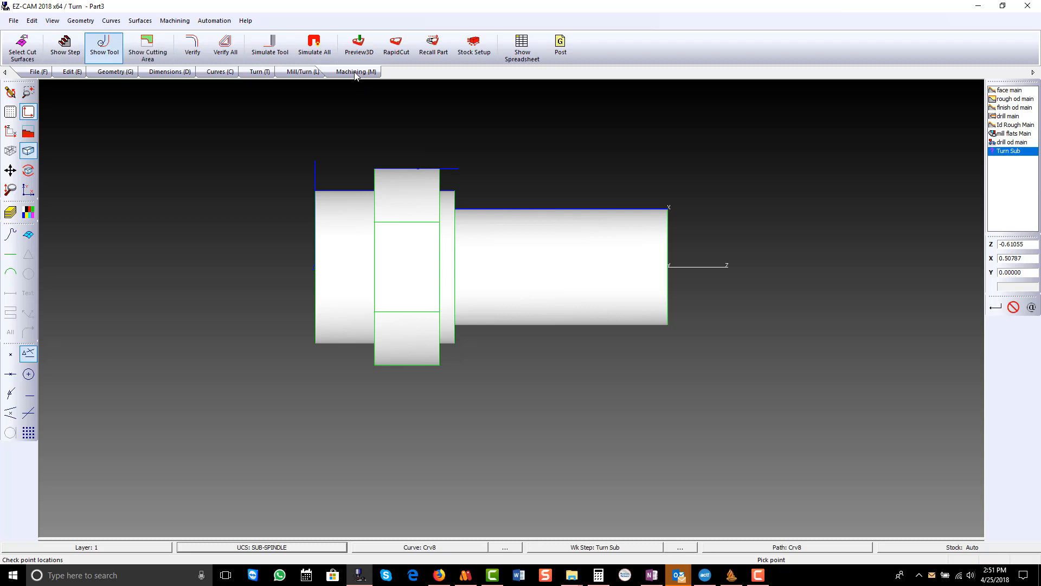
pyautogui.click(195, 45)
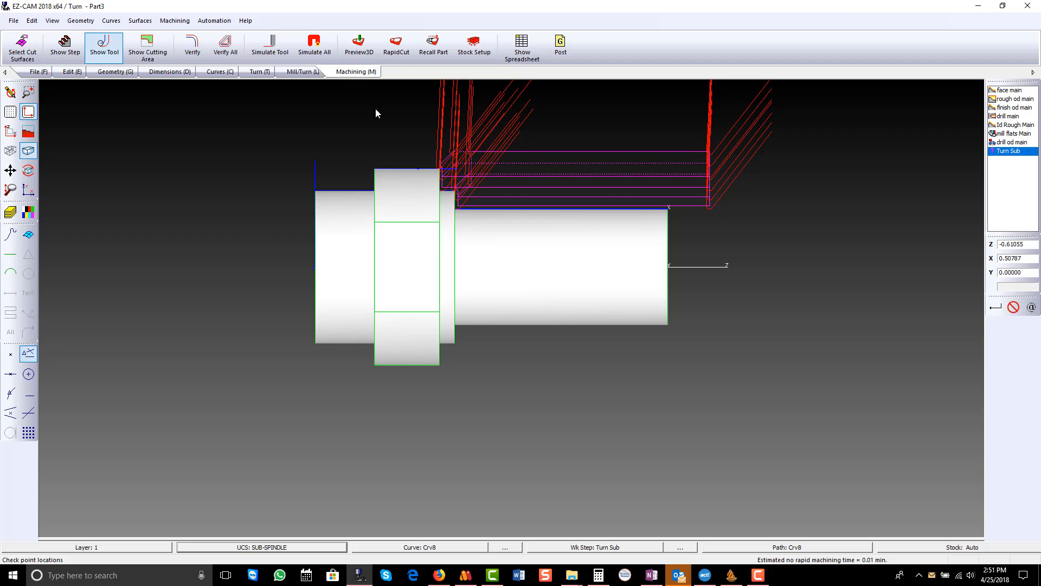
# - Set the Z and X finish allowances of the Turn Sub work step to 0.01
pyautogui.doubleClick(1008, 150)
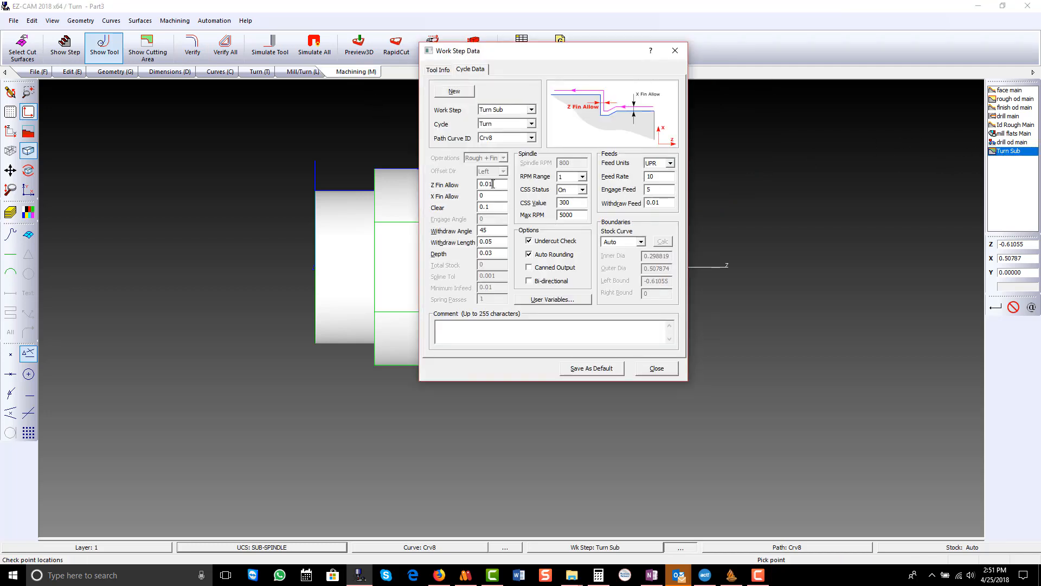
pyautogui.click(505, 197)
pyautogui.click(652, 364)
# - Create a Profile work step named Finish od Sub
pyautogui.click(265, 74)
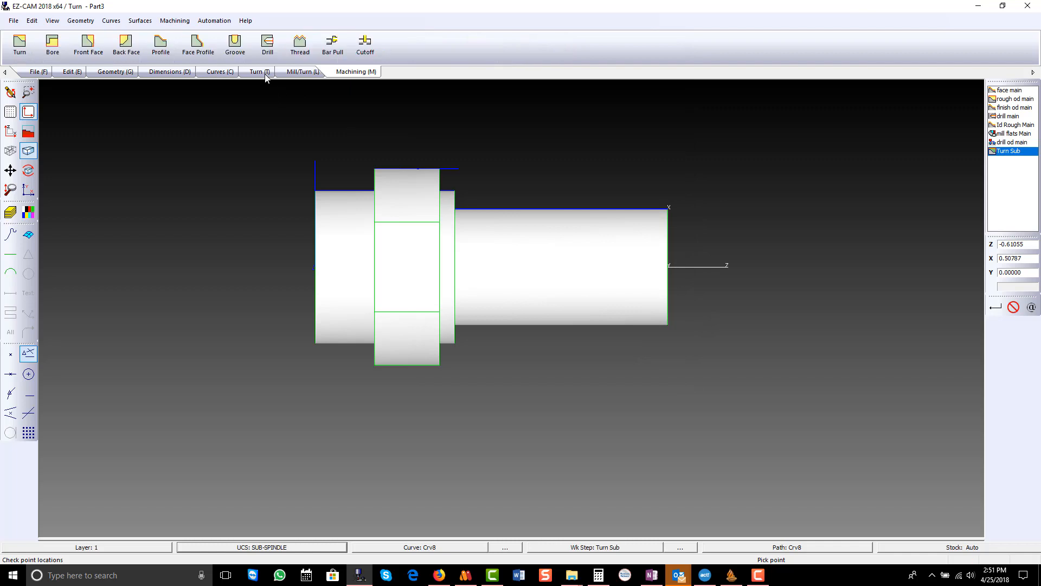
pyautogui.click(160, 44)
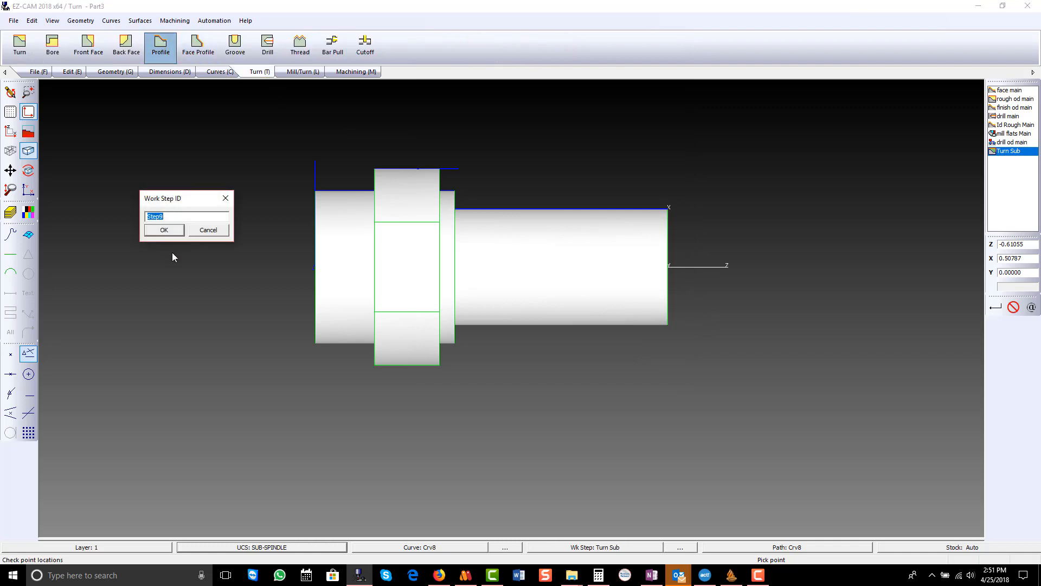
pyautogui.write('Finish od Sub')
pyautogui.press('Return')
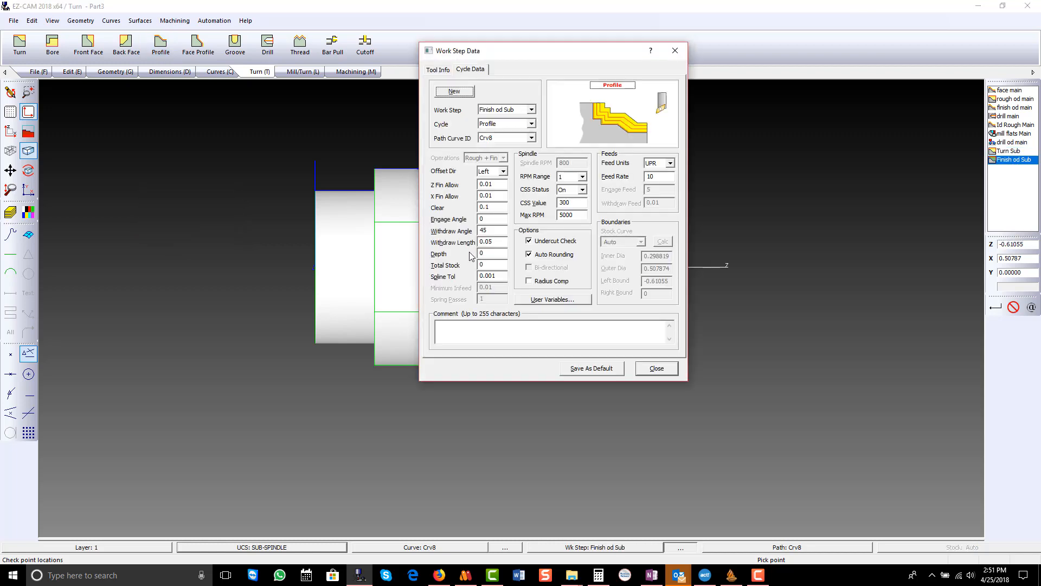
# - Set the Z and X finish allowances of Finish od Sub to 0 and its offset direction to Right, and check its tool settings
pyautogui.click(500, 185)
pyautogui.write('0')
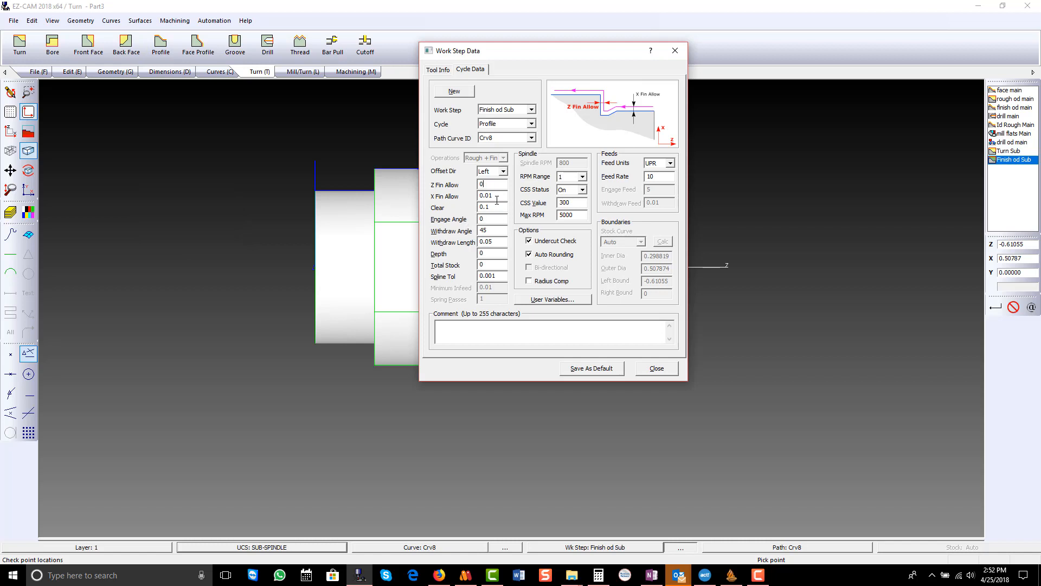
pyautogui.press('Tab')
pyautogui.write('0')
pyautogui.click(504, 172)
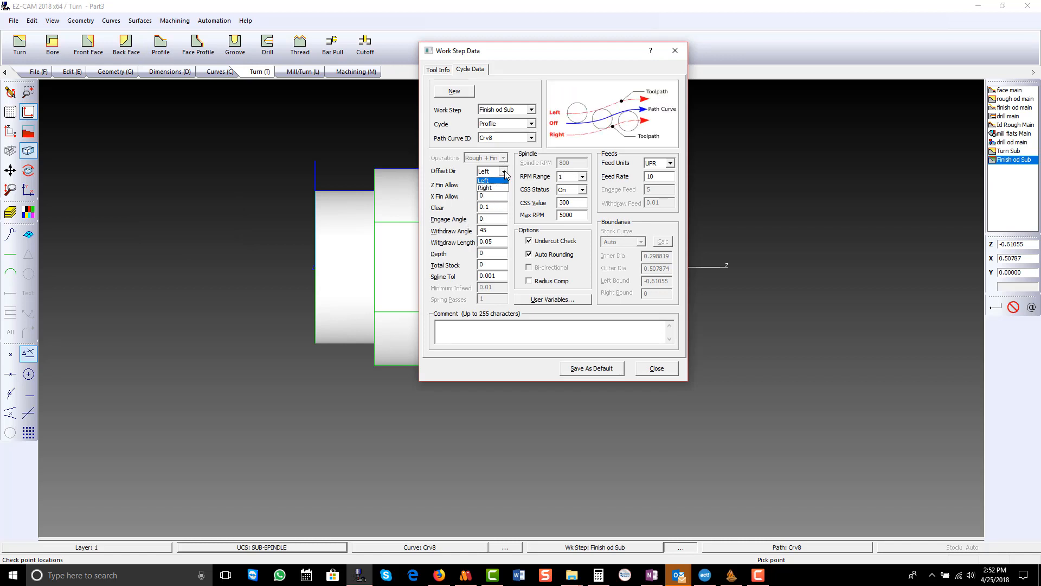
pyautogui.click(500, 188)
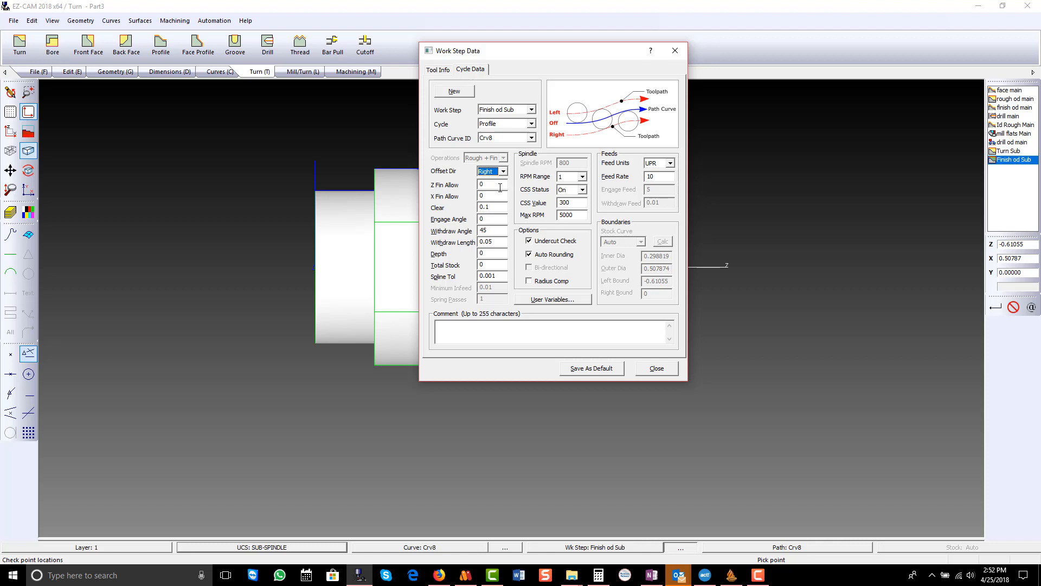
pyautogui.click(448, 69)
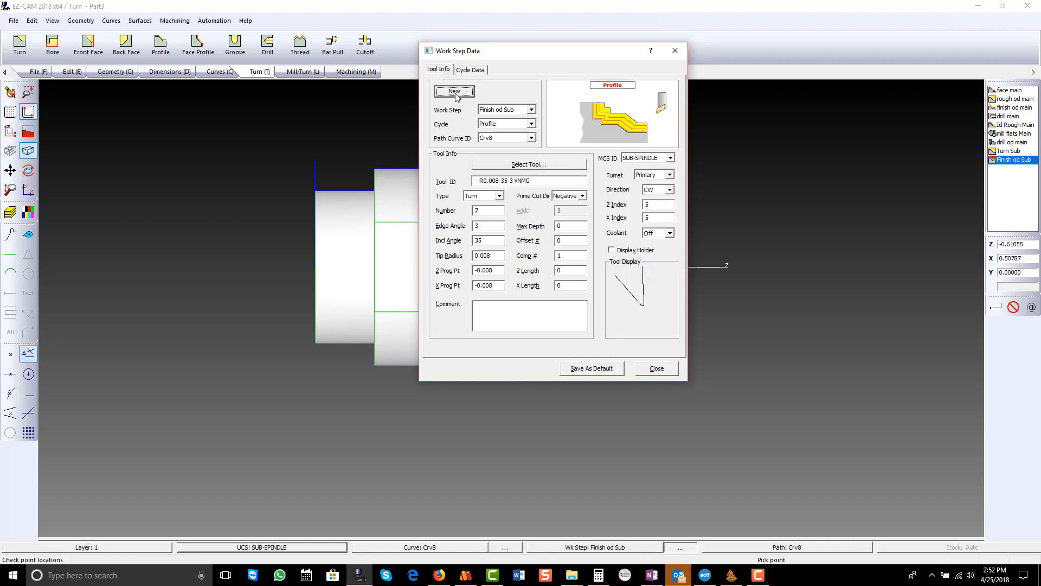
pyautogui.click(657, 368)
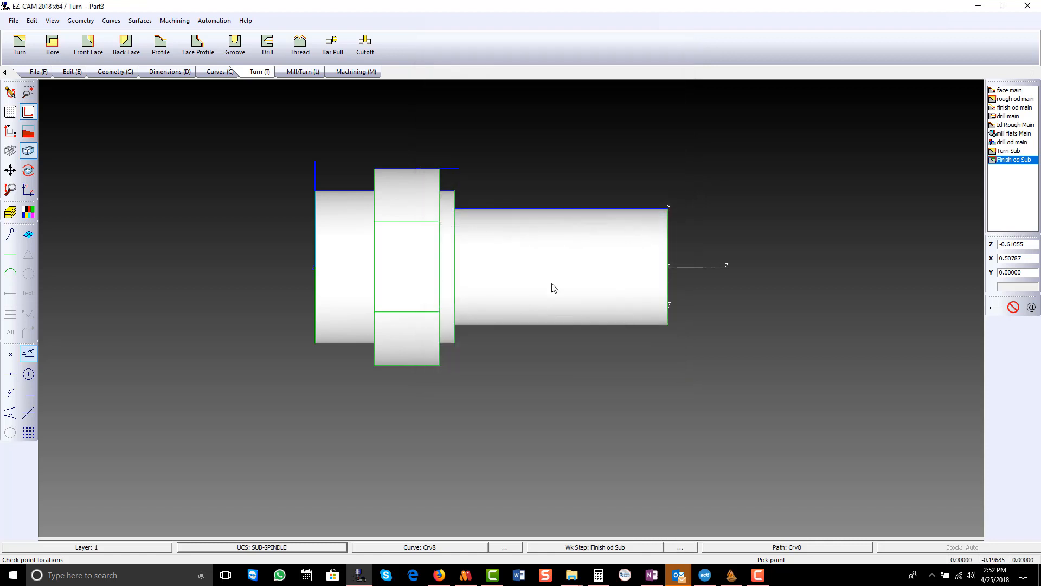
# - Verify the Finish od Sub toolpath and the toolpaths of all work steps
pyautogui.click(359, 72)
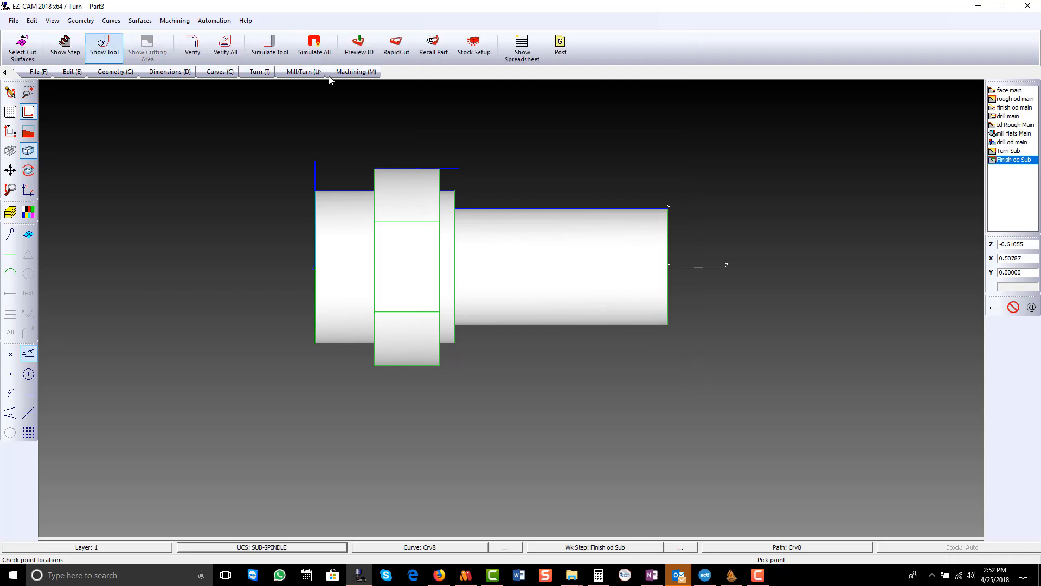
pyautogui.click(195, 50)
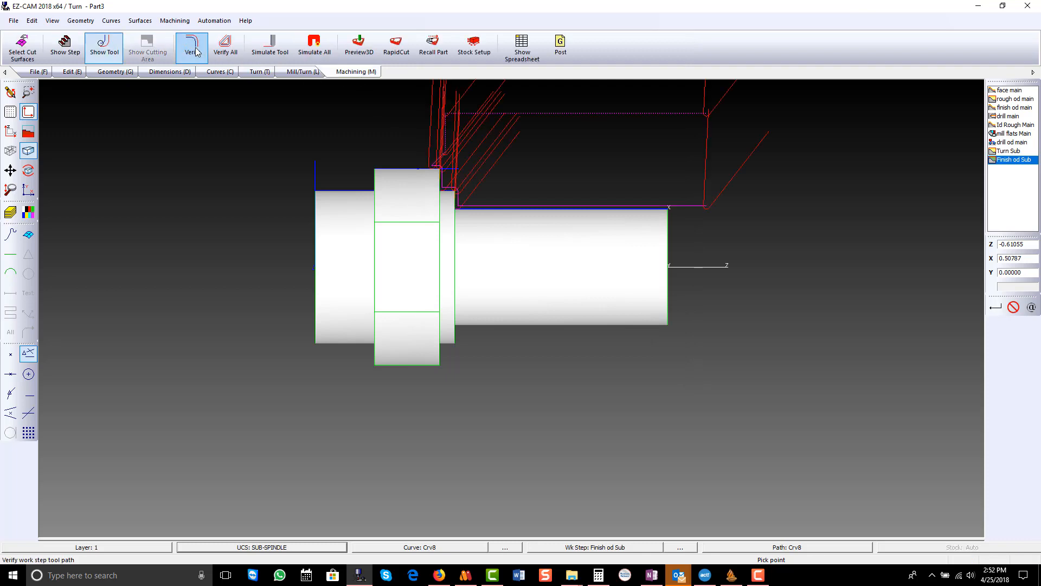
pyautogui.click(223, 45)
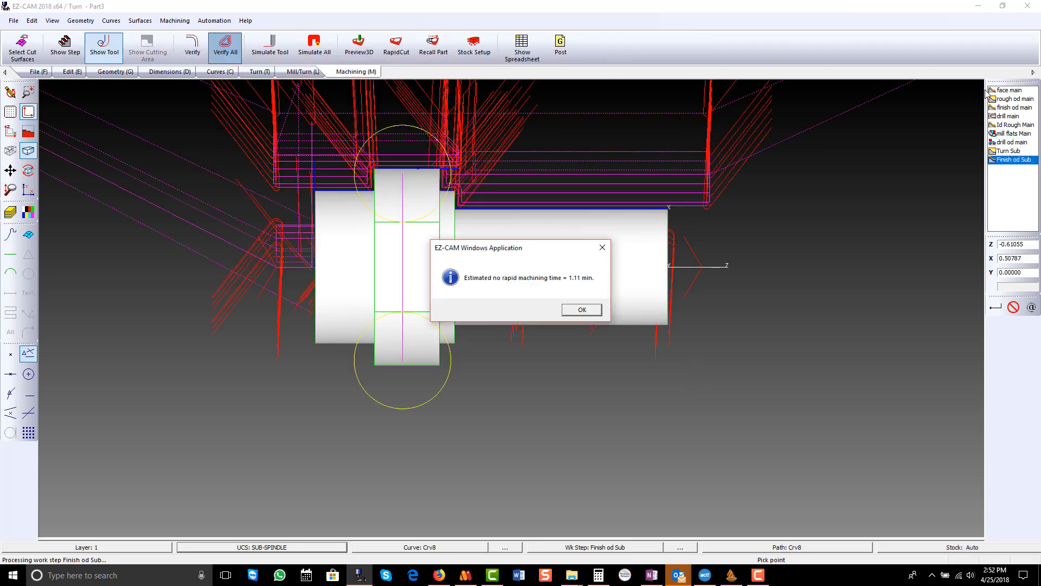
pyautogui.click(569, 310)
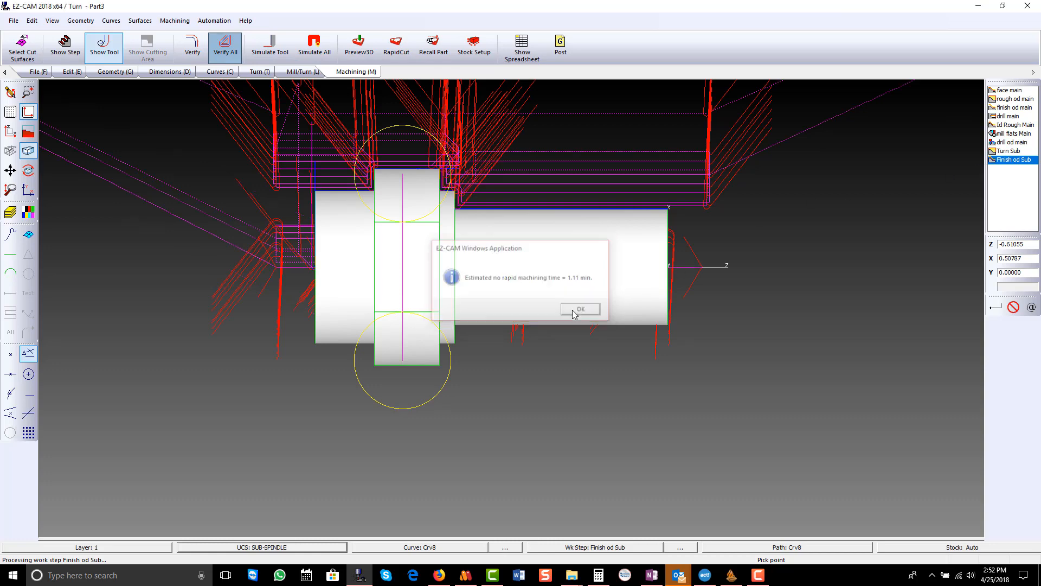
# - Increase the 3D preview speed in the simulation setup
pyautogui.click(473, 46)
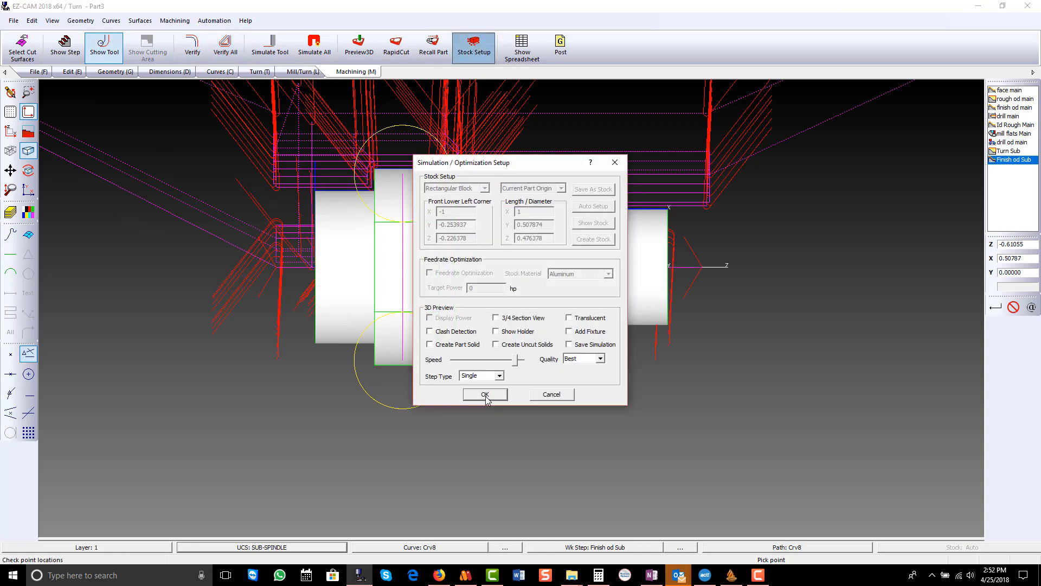
pyautogui.moveTo(518, 362); pyautogui.dragTo(524, 362)
pyautogui.click(491, 398)
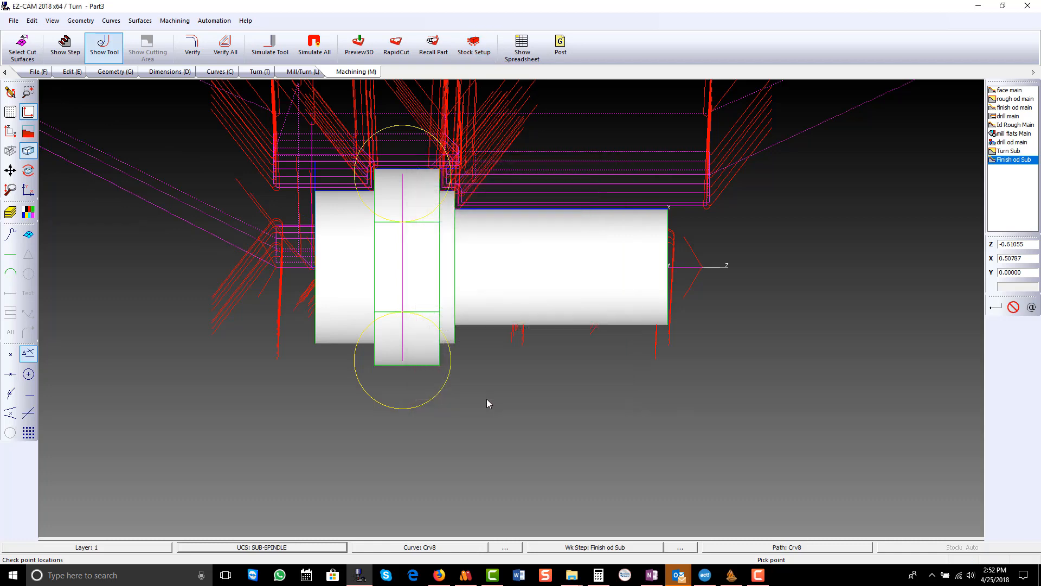
# - Run the 3D preview of the machining, inspect the cut part while rotating it, and restore the X-Z view of the model
pyautogui.click(356, 47)
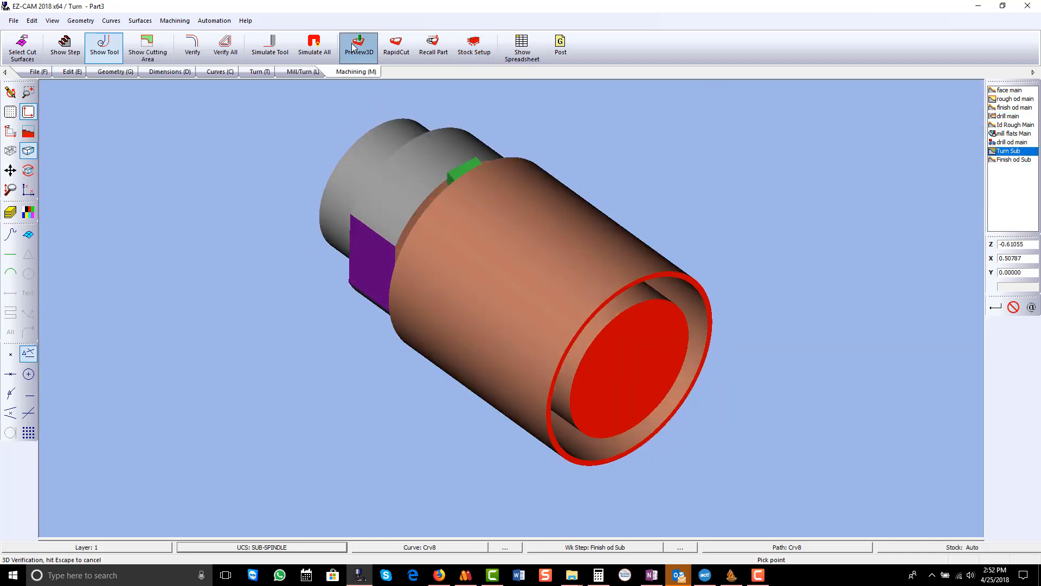
pyautogui.moveTo(518, 309); pyautogui.dragTo(402, 244, button='middle')
pyautogui.moveTo(401, 243); pyautogui.dragTo(642, 215)
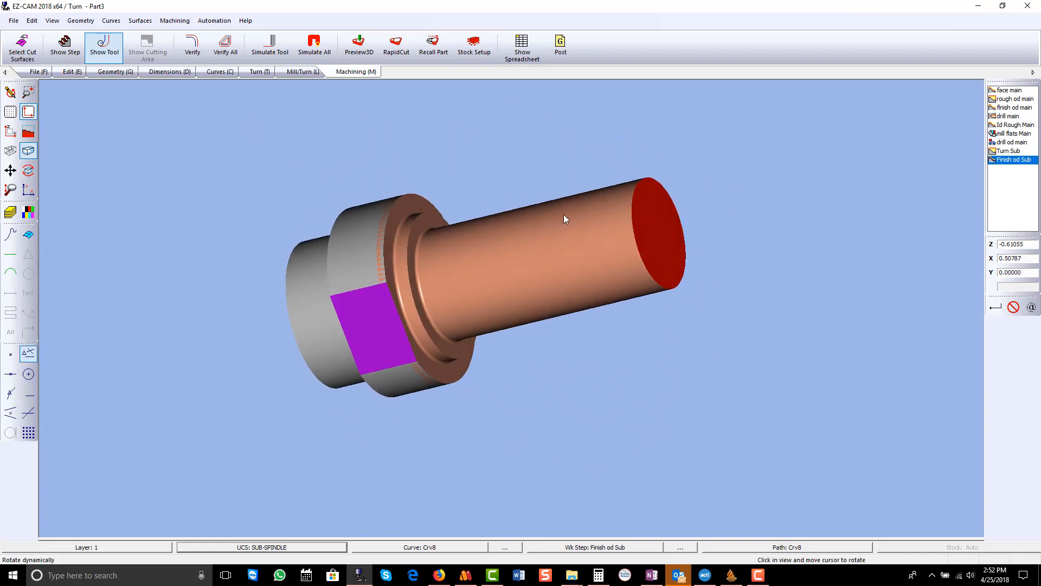
pyautogui.click(10, 92)
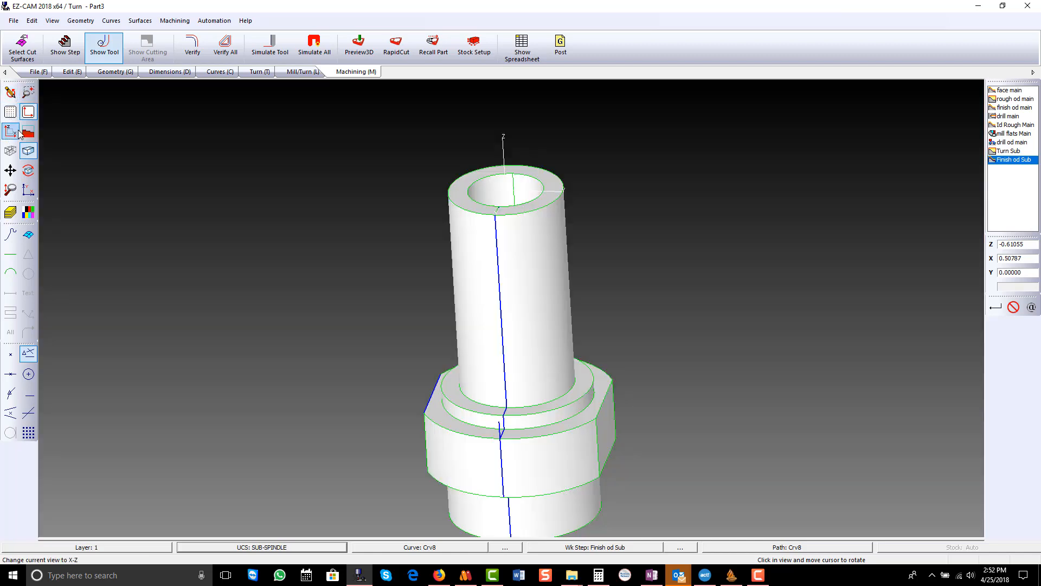
pyautogui.click(11, 131)
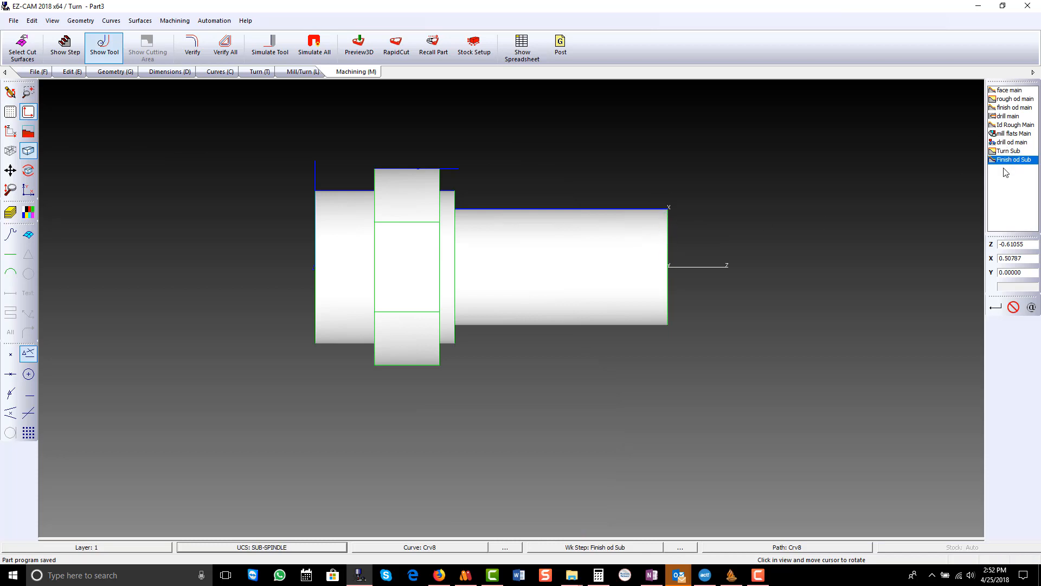
# - Create a new curve along the sub-spindle end face, with a linear move from Z 0, X 0.50787 to Z 0, X 0
pyautogui.click(230, 74)
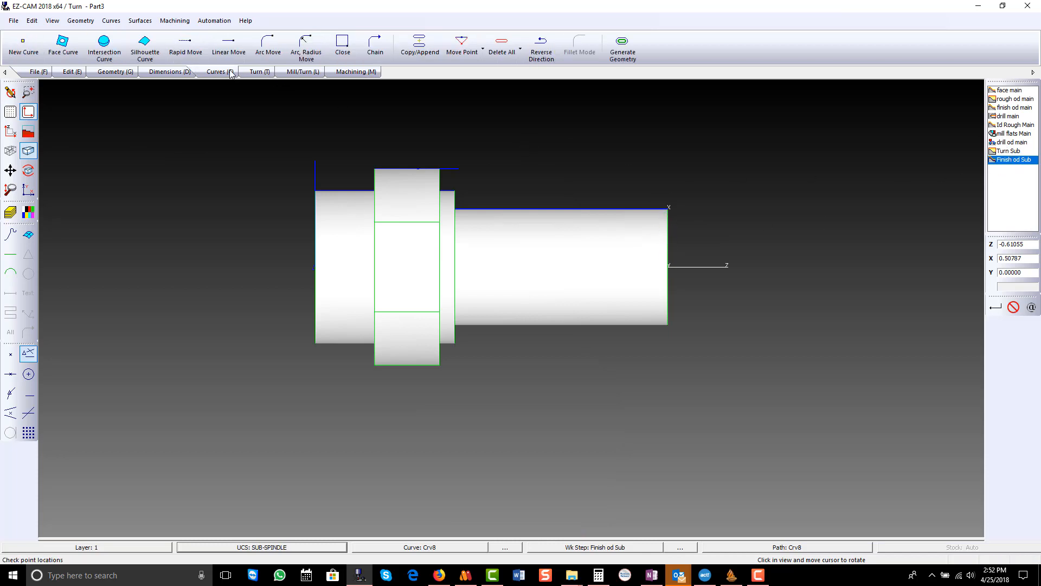
pyautogui.click(24, 48)
pyautogui.click(164, 230)
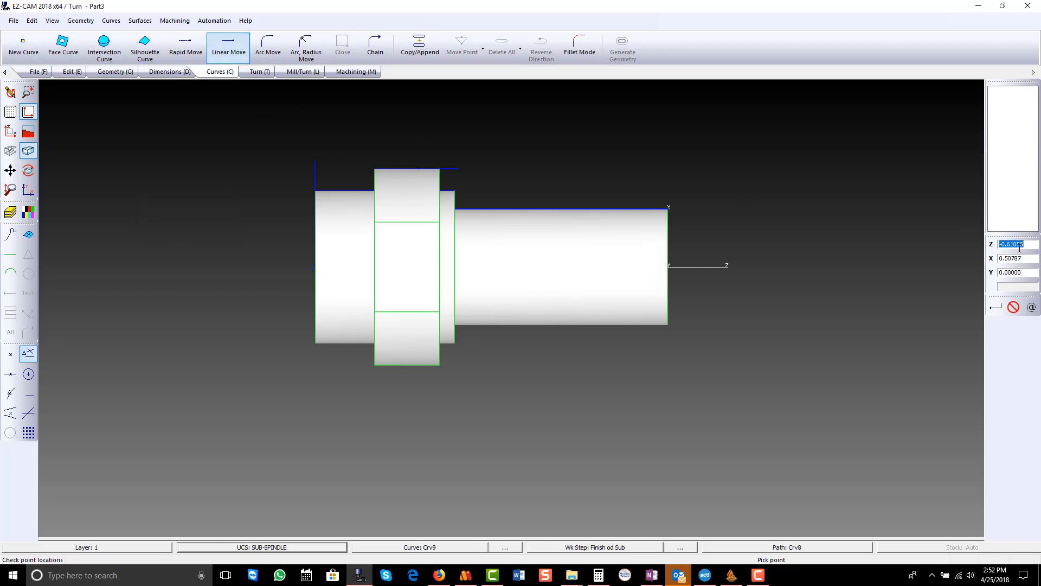
pyautogui.write('0')
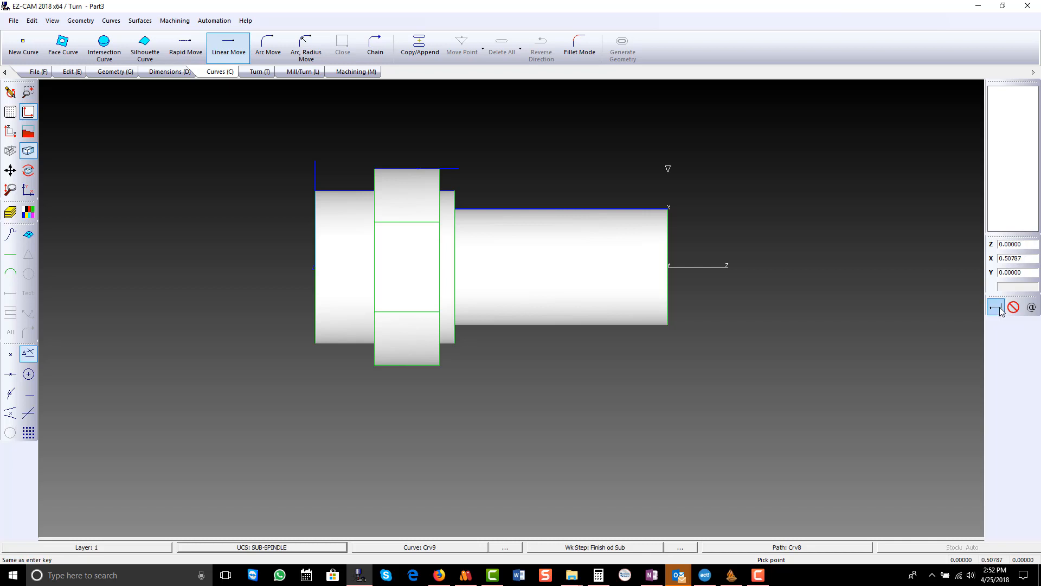
pyautogui.click(997, 307)
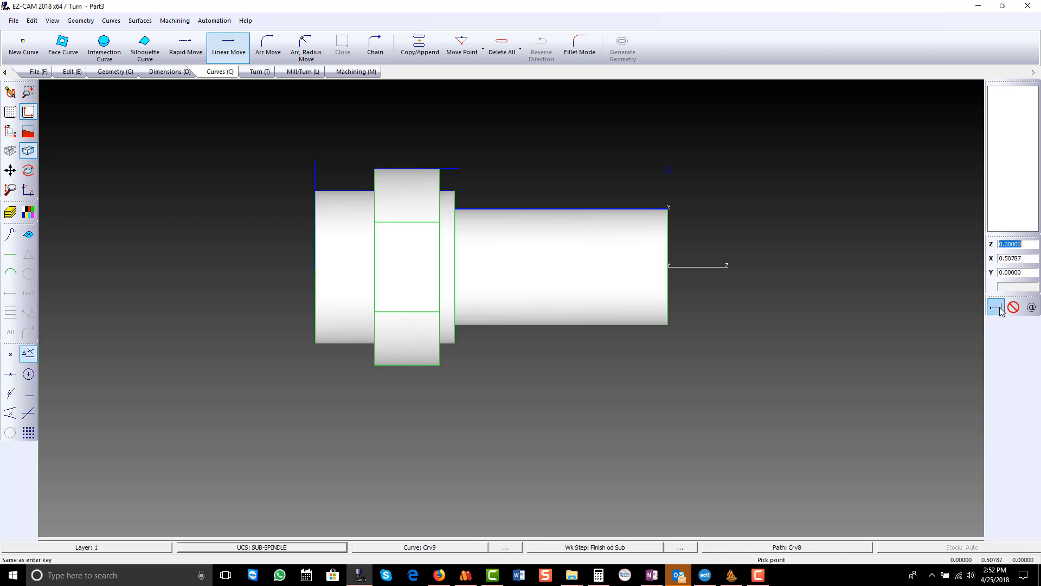
pyautogui.click(1015, 256)
pyautogui.write('0')
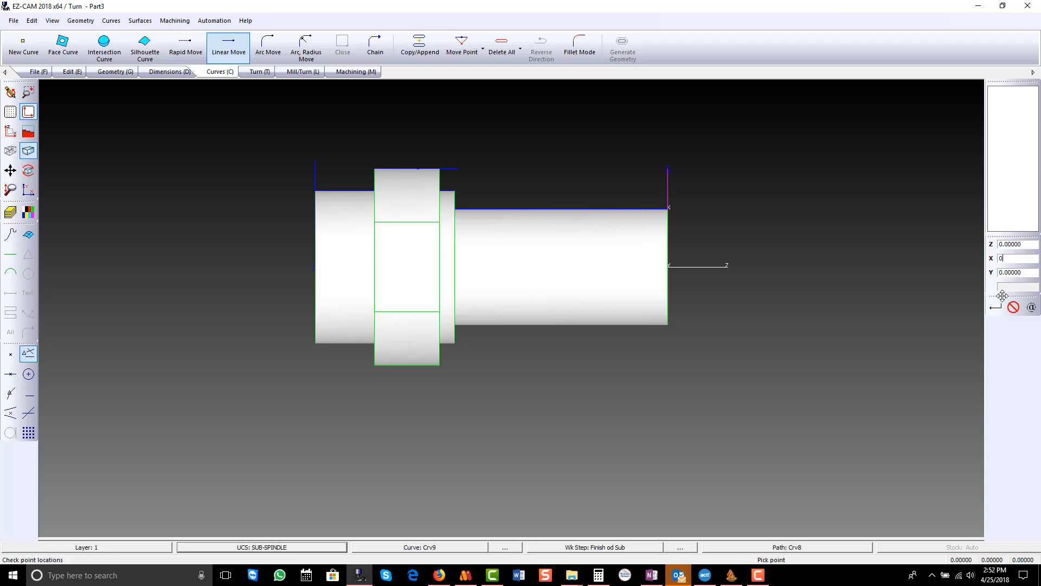
pyautogui.click(997, 307)
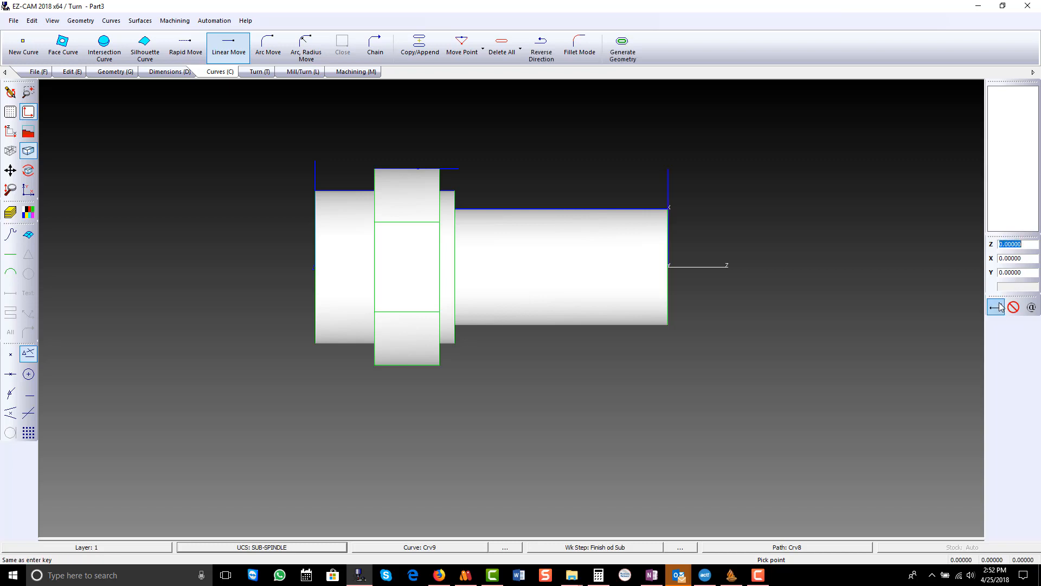
# - Create a Face Profile work step named Face Sub on the end-face curve and check its tool and cycle settings
pyautogui.click(256, 72)
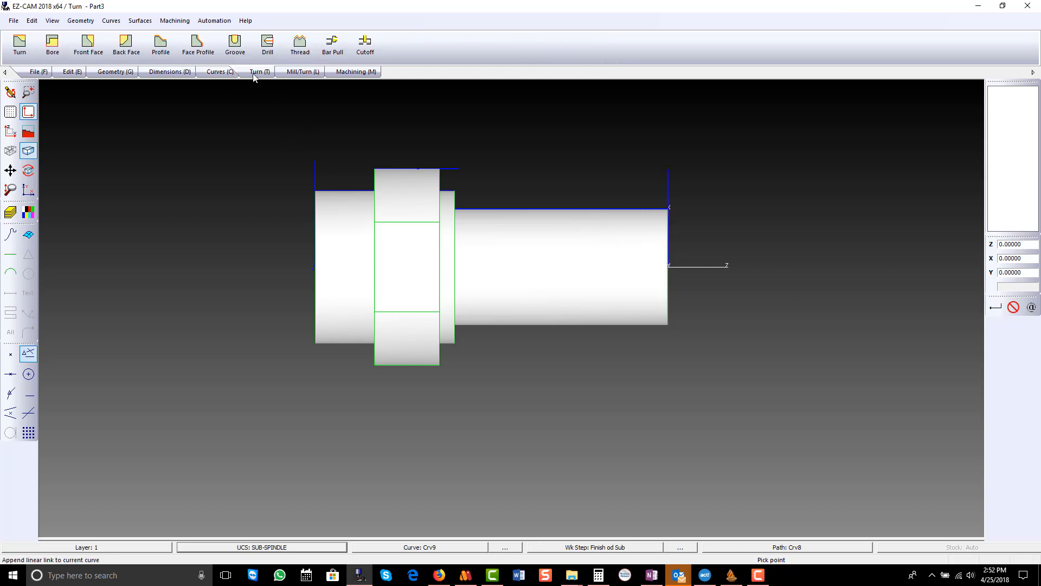
pyautogui.click(198, 46)
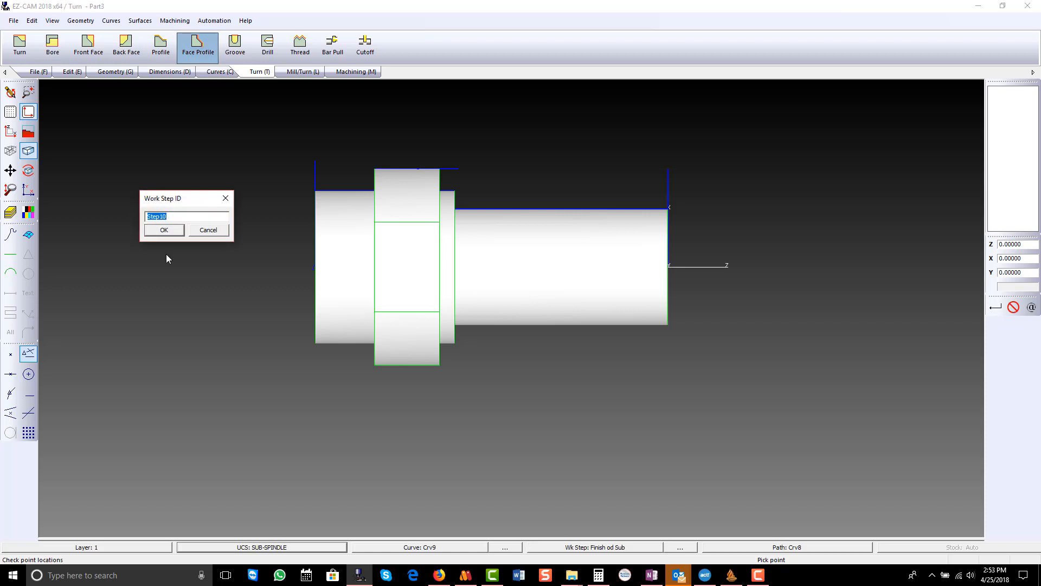
pyautogui.write('Face Sub')
pyautogui.press('Return')
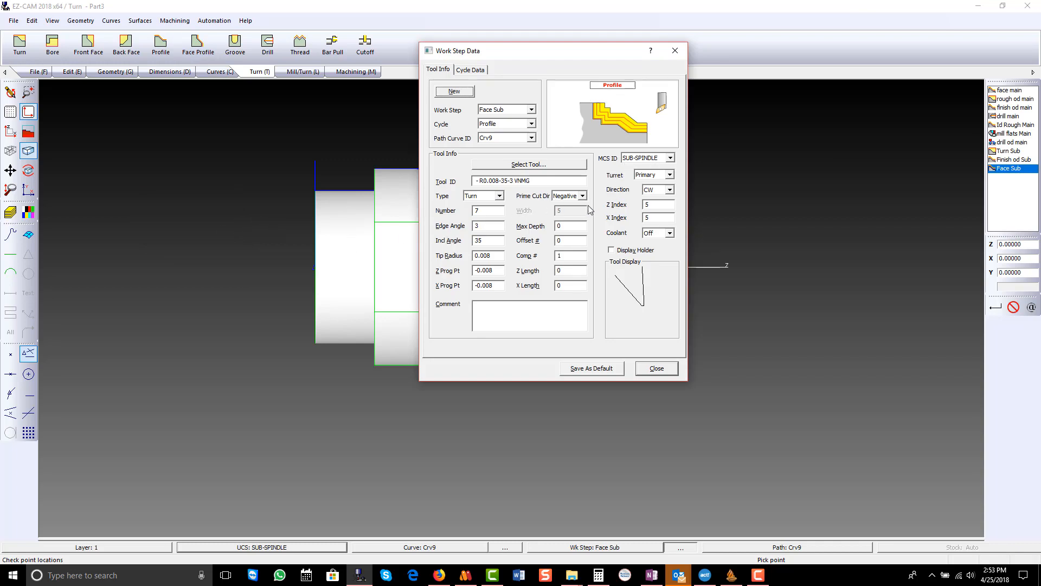
pyautogui.click(471, 70)
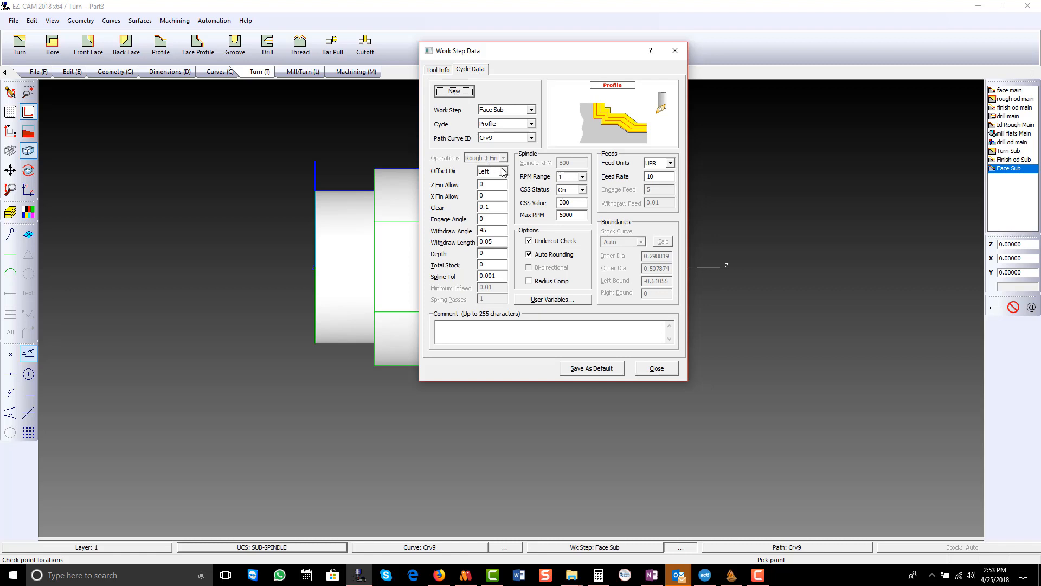
pyautogui.click(655, 369)
# - Verify the Face Sub toolpath and move the work step ahead of Turn Sub in the machining order
pyautogui.click(362, 72)
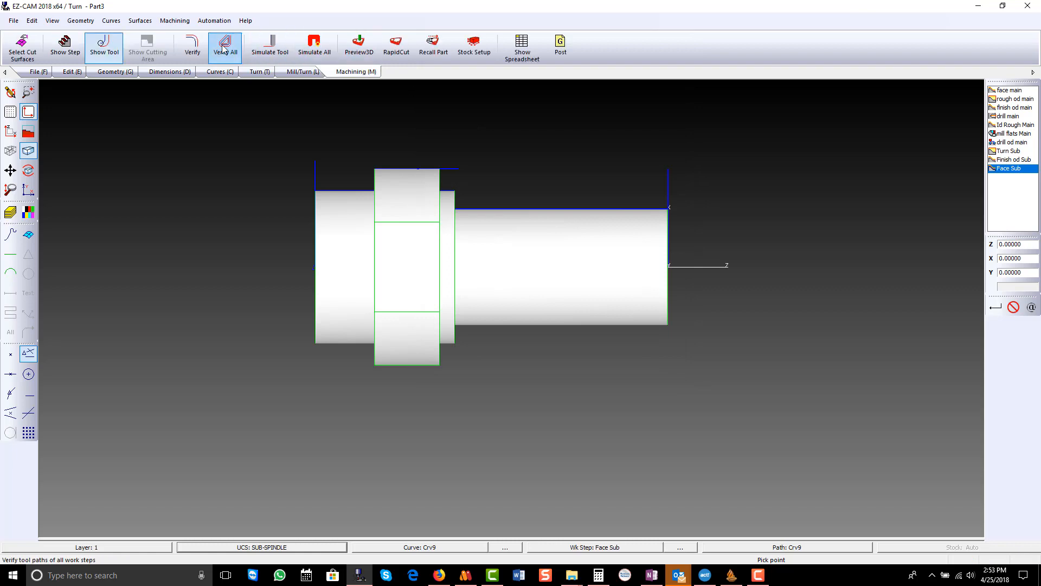
pyautogui.click(197, 46)
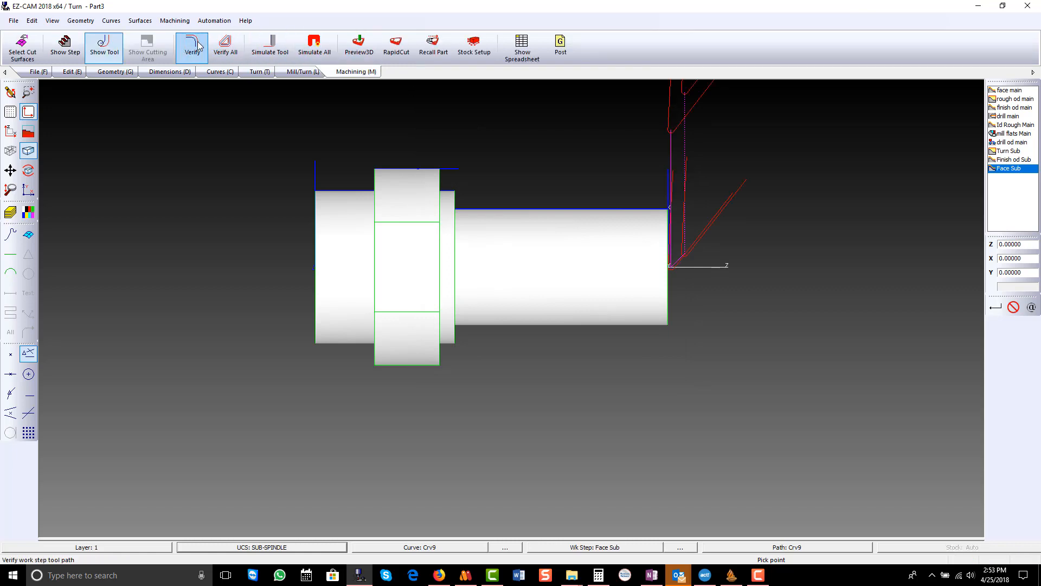
pyautogui.click(1001, 168)
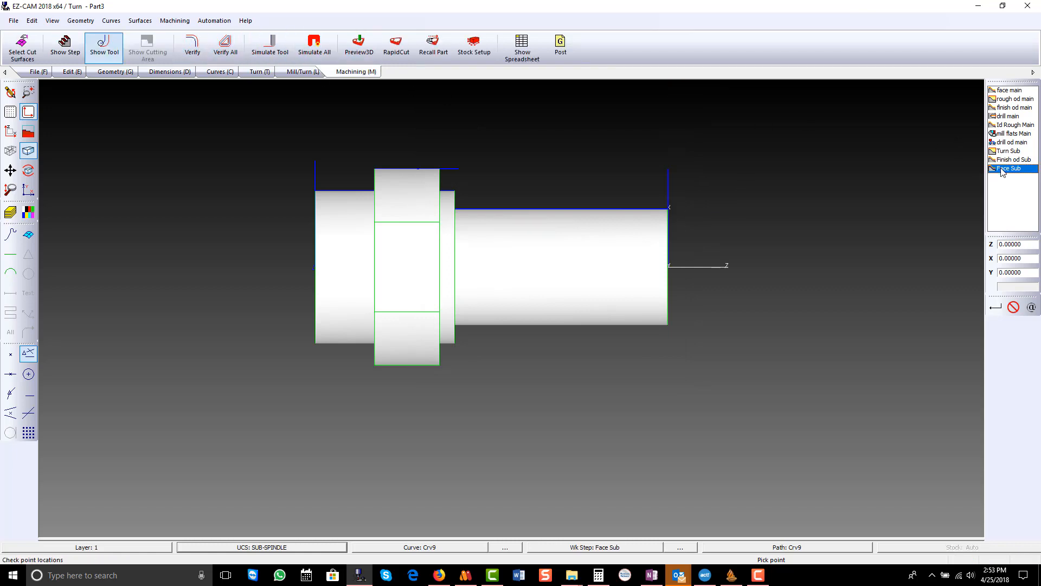
pyautogui.hotkey('ctrl', 'Up')
pyautogui.hotkey('ctrl', 'Up')
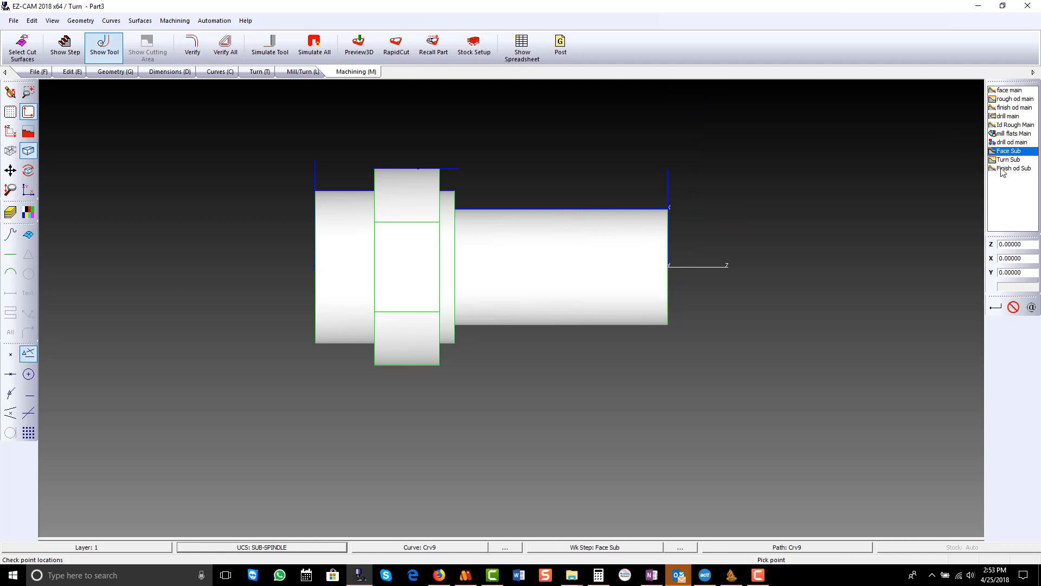
pyautogui.click(1014, 308)
# - Display the part as wireframe in the X-Z view and blank all existing curves
pyautogui.moveTo(644, 269); pyautogui.dragTo(553, 212, button='middle')
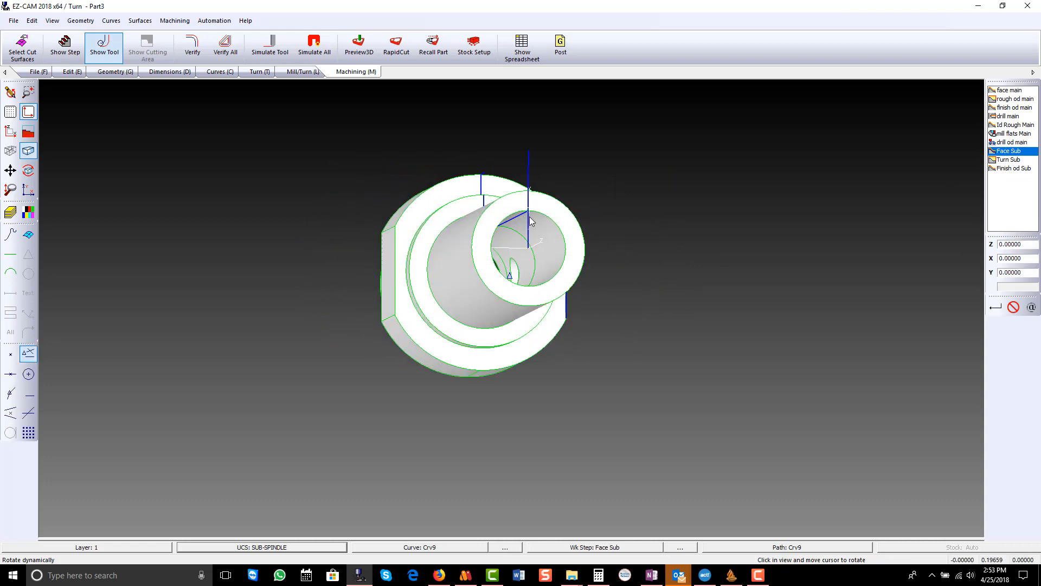
pyautogui.click(27, 152)
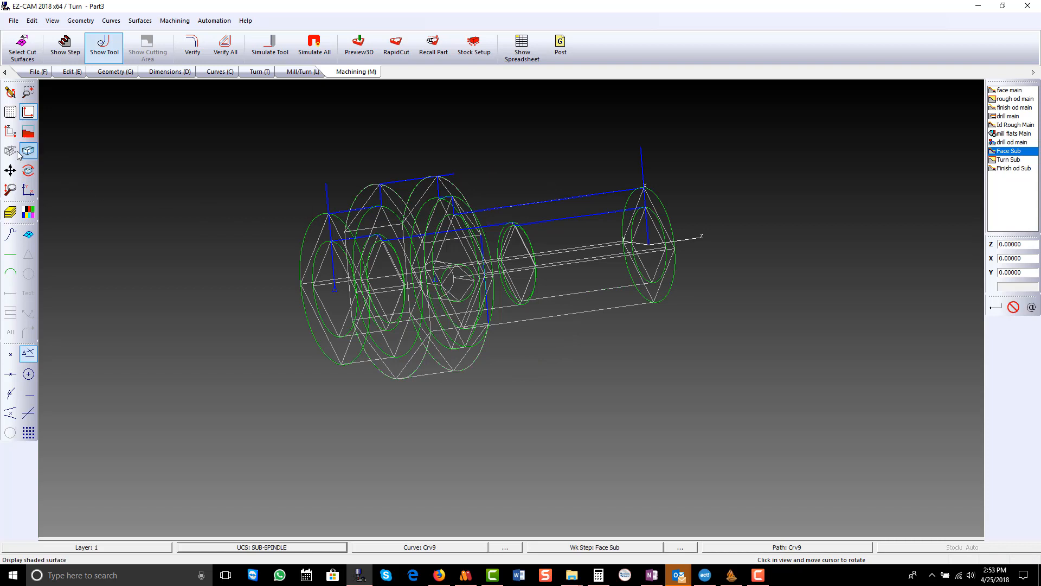
pyautogui.click(10, 131)
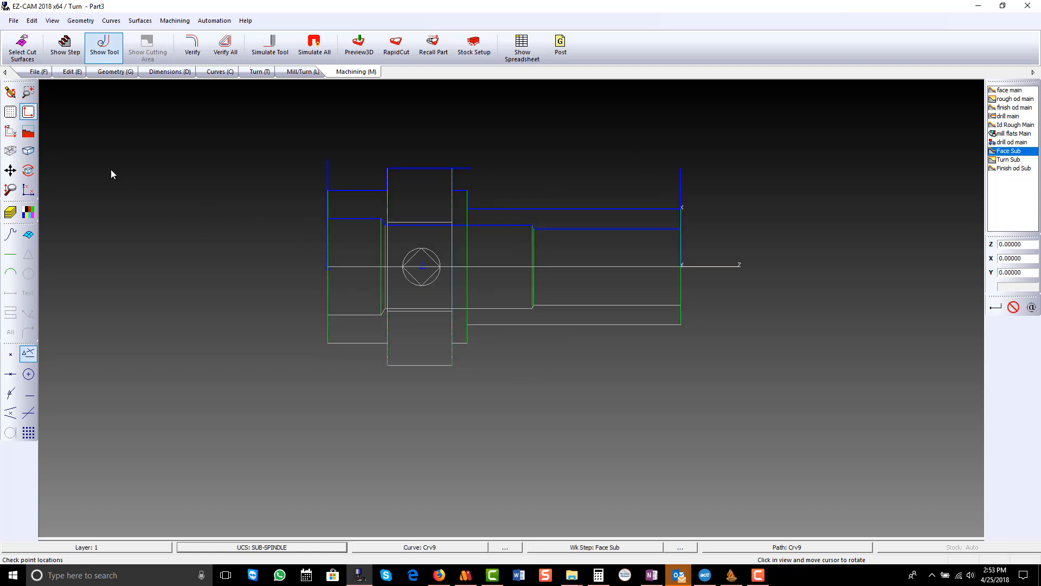
pyautogui.click(73, 72)
pyautogui.click(120, 51)
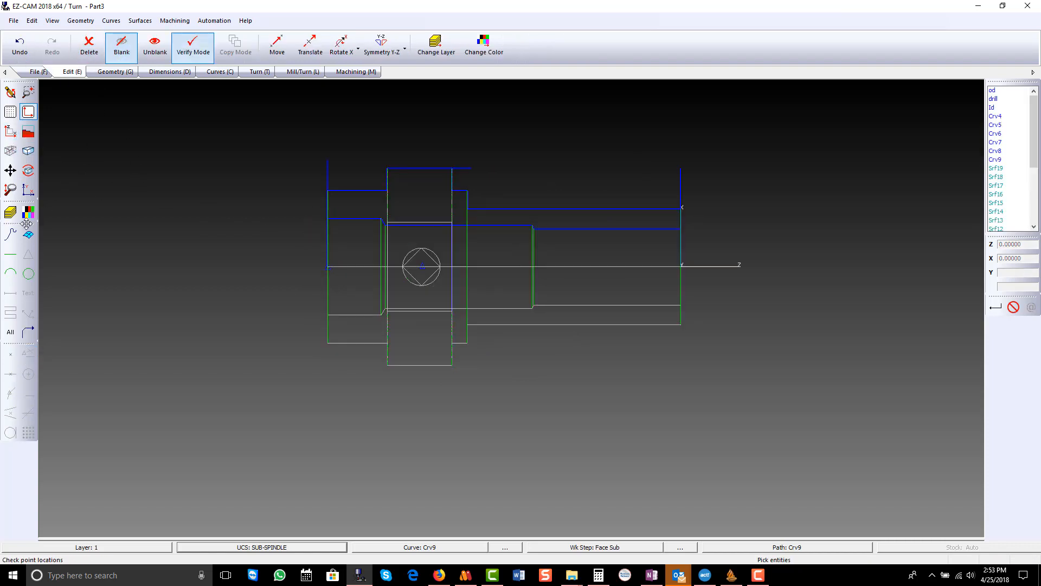
pyautogui.click(10, 234)
pyautogui.click(7, 333)
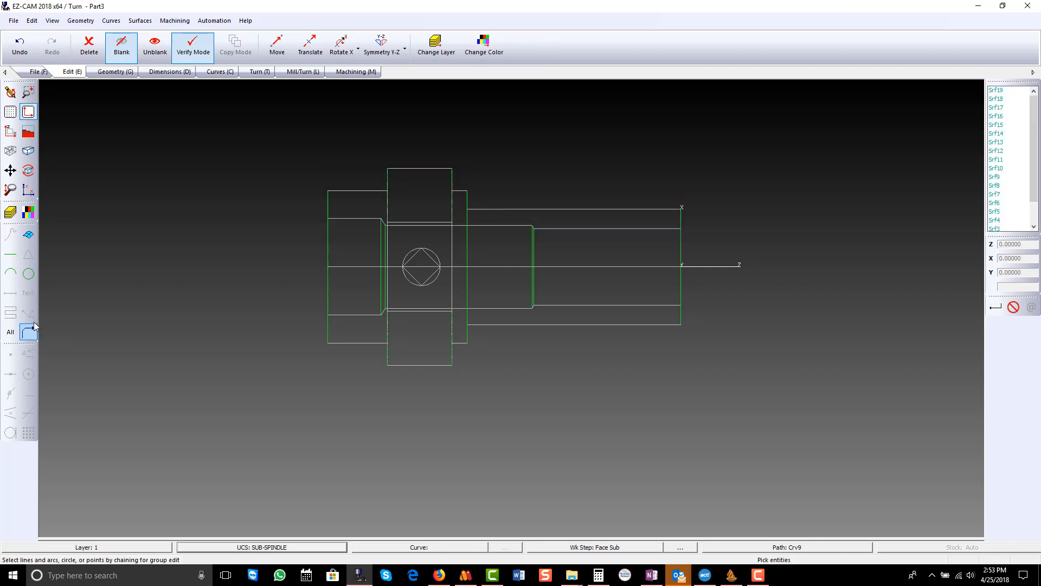
# - Create a new curve along the upper bore wall from the sub-spindle face to the bore step, extended 0.03 to Z -0.40843
pyautogui.click(220, 73)
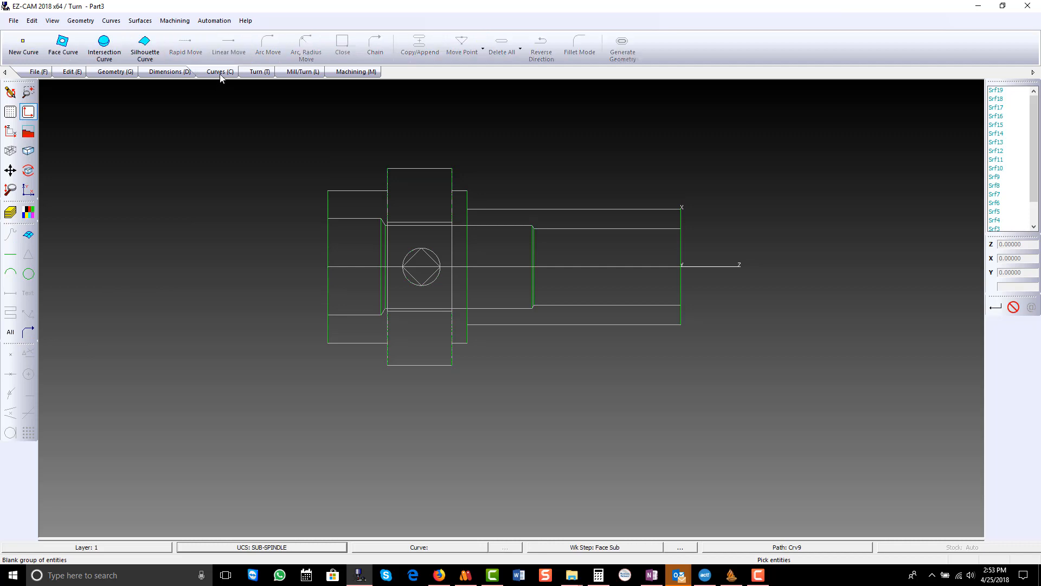
pyautogui.click(19, 48)
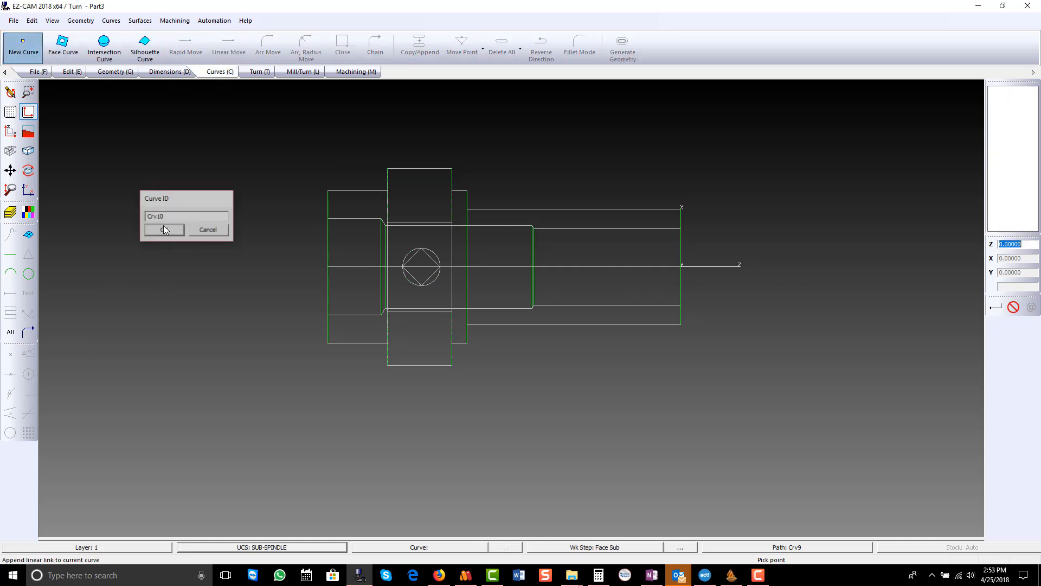
pyautogui.click(166, 231)
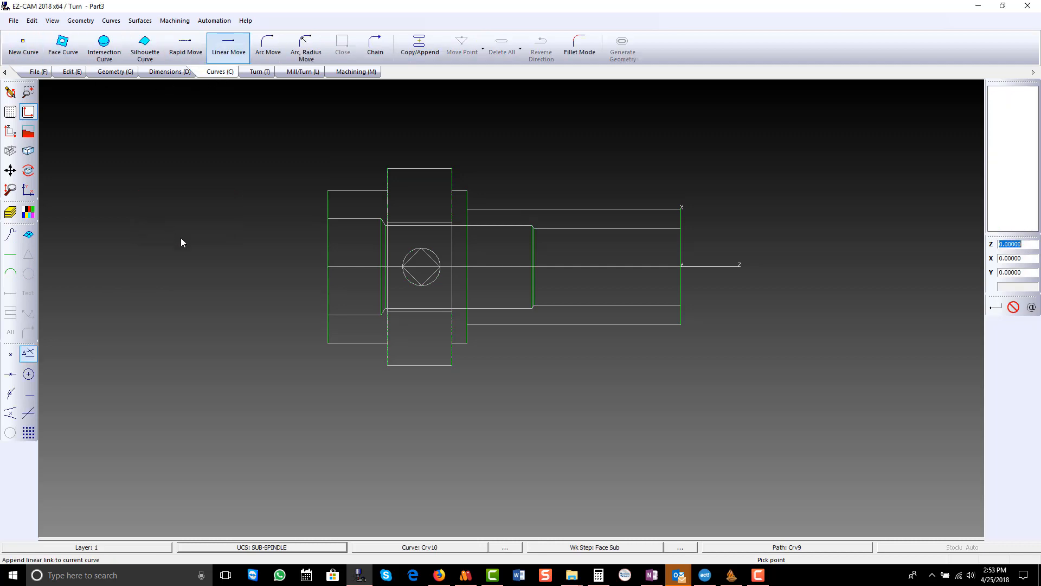
pyautogui.click(679, 229)
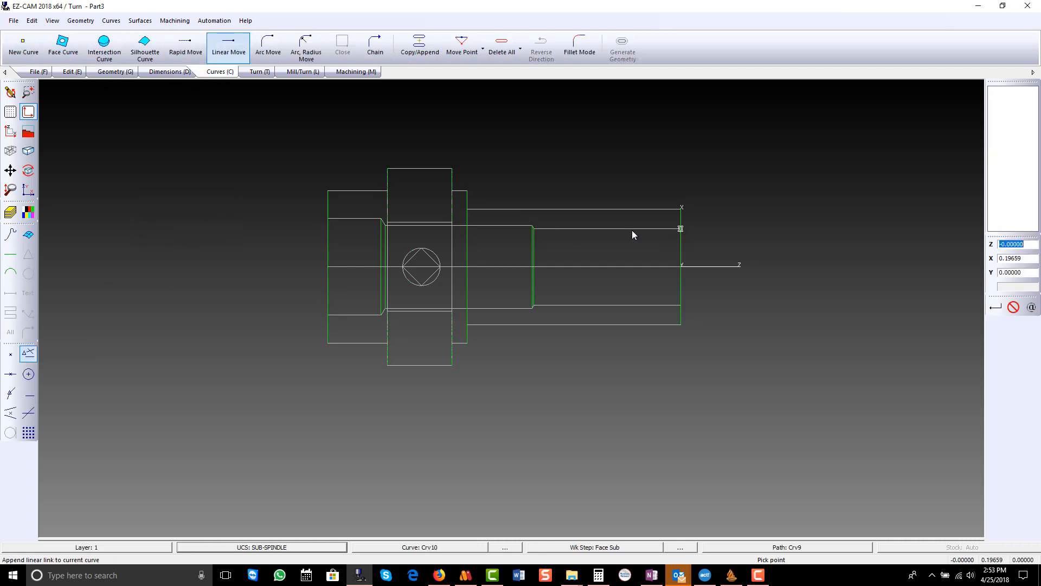
pyautogui.click(538, 232)
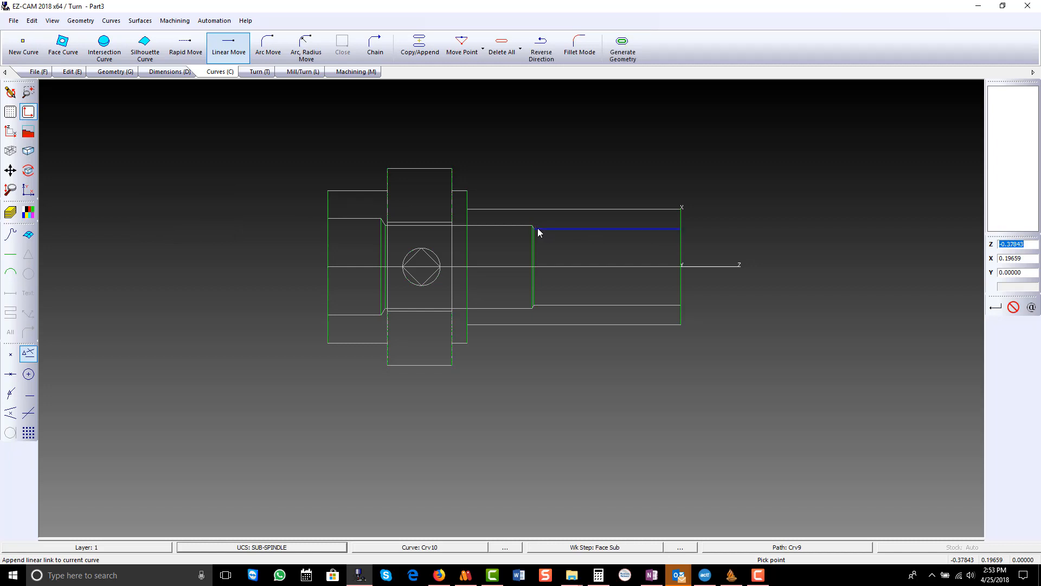
pyautogui.click(1028, 244)
pyautogui.write('-.03')
pyautogui.press('Return')
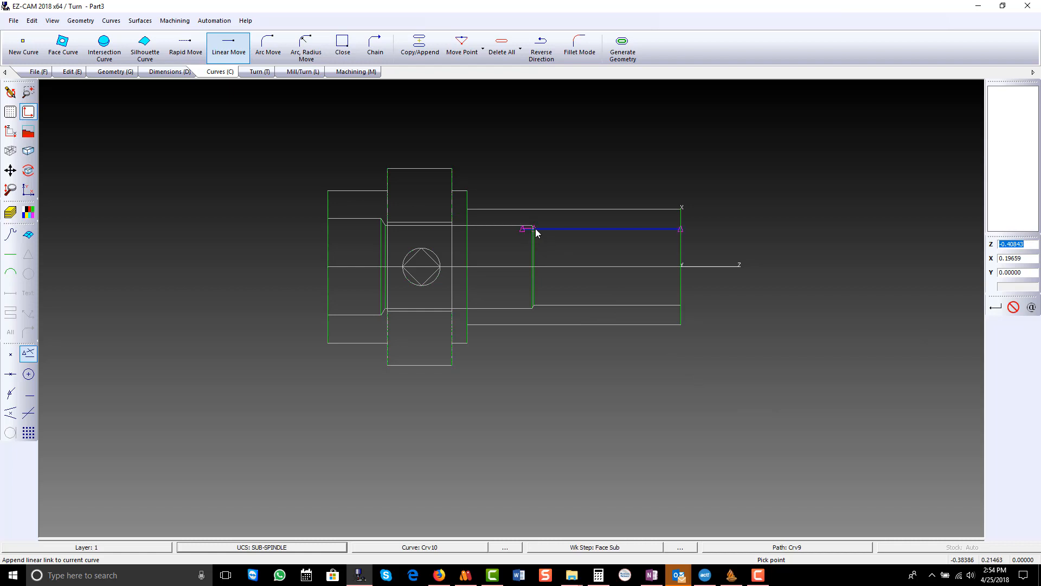
# - Create a Profile work step named finish Bore Sub on the bore curve Crv10
pyautogui.click(259, 71)
pyautogui.click(161, 45)
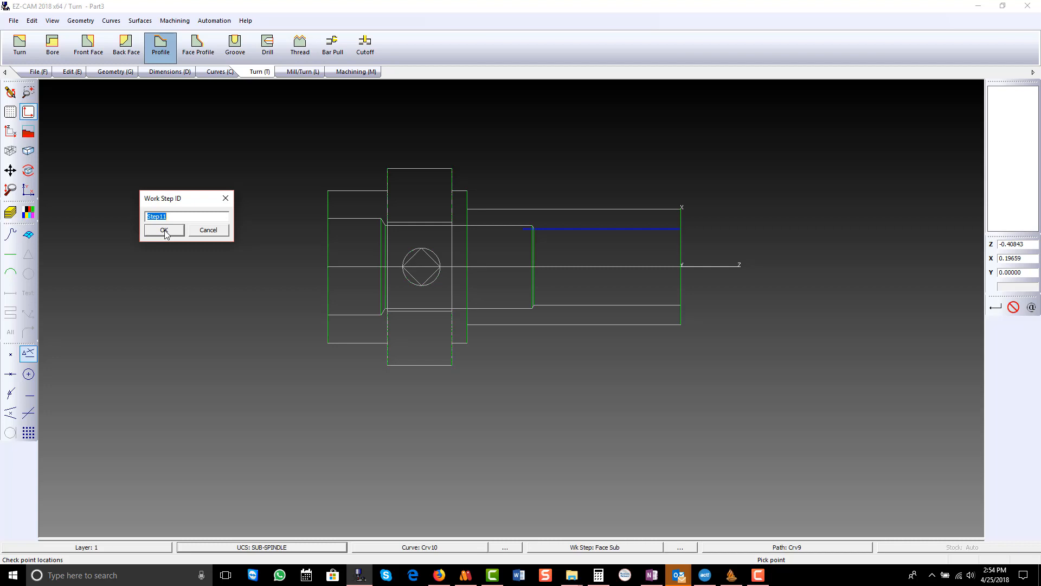
pyautogui.write('finish Bore Sub')
pyautogui.click(165, 231)
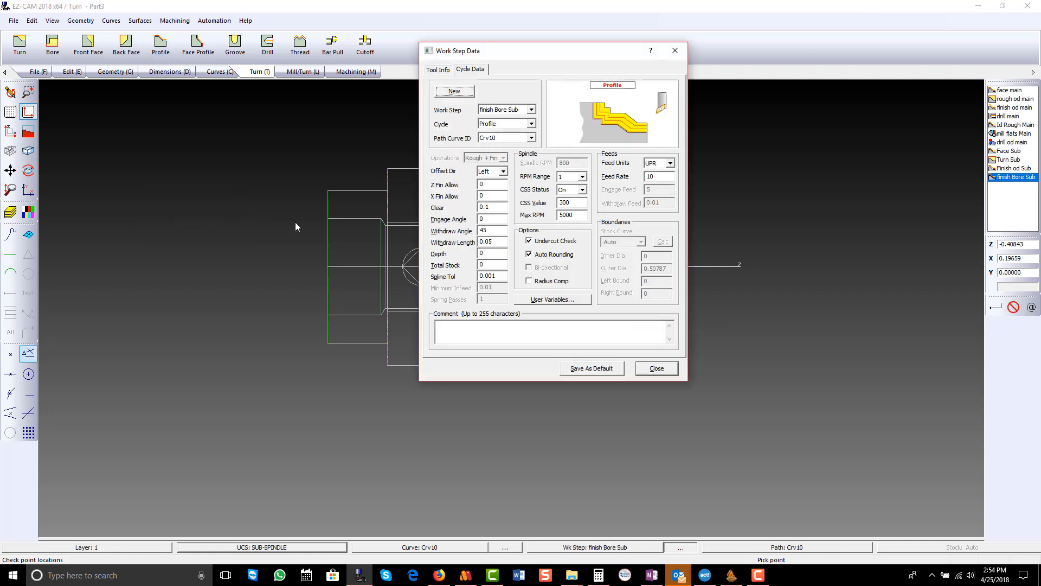
# - Assign the Bore tool R0.016-35-3 VNMG Internal to finish Bore Sub and verify the work step's toolpath
pyautogui.click(438, 70)
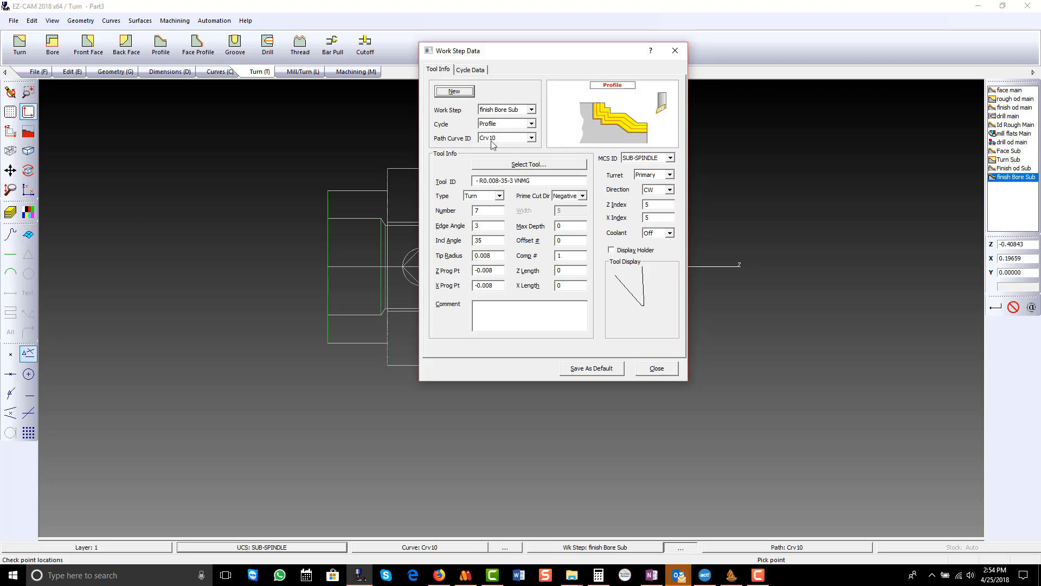
pyautogui.click(512, 164)
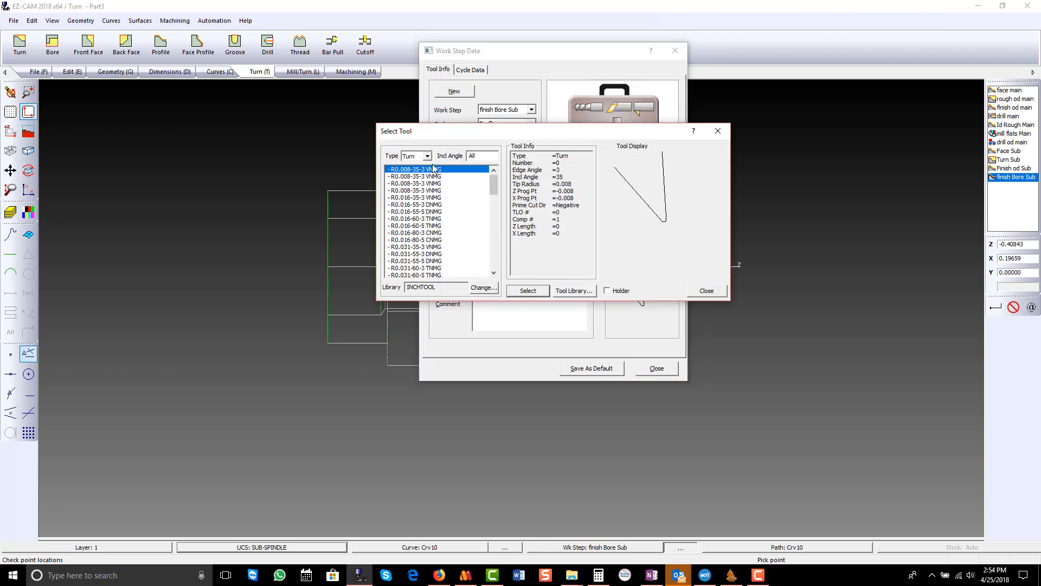
pyautogui.click(428, 156)
pyautogui.click(415, 171)
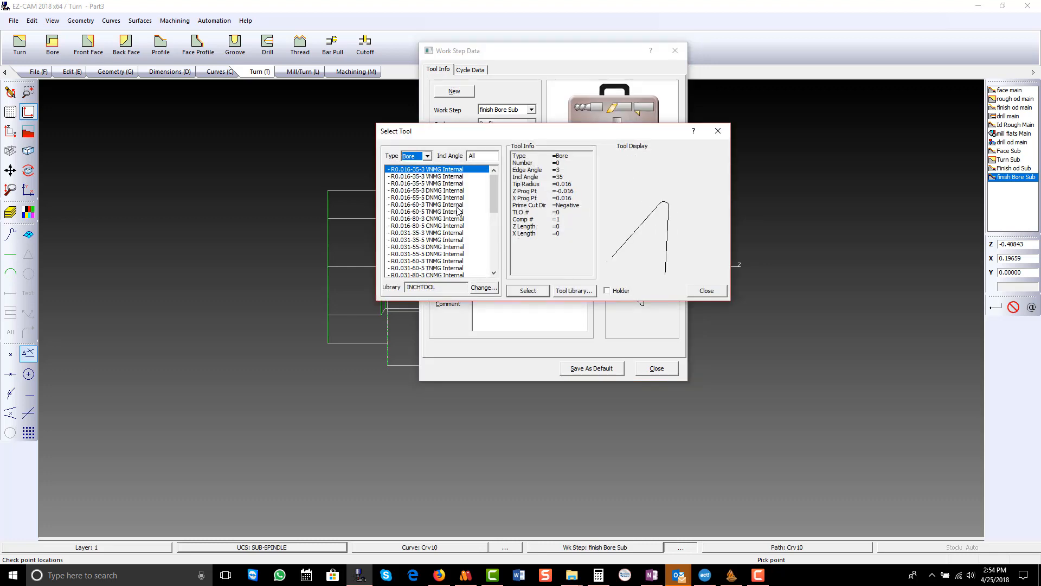
pyautogui.click(527, 291)
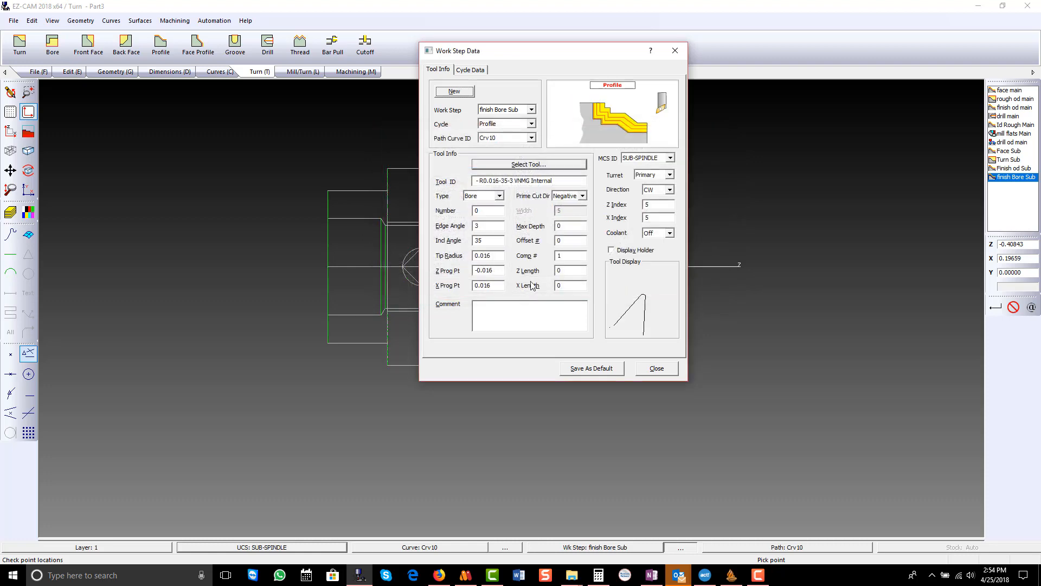
pyautogui.click(656, 367)
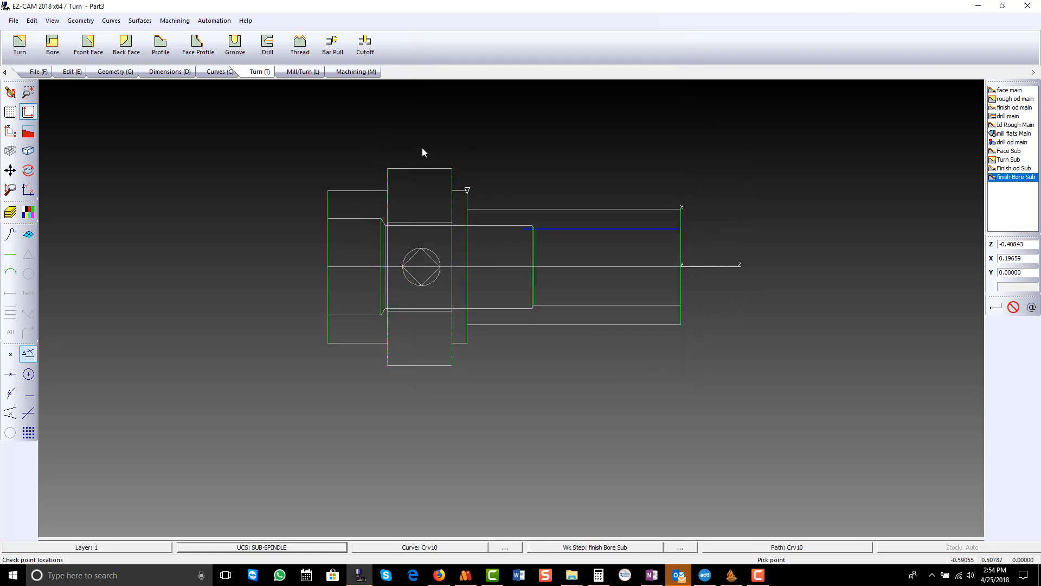
pyautogui.click(356, 72)
pyautogui.click(193, 46)
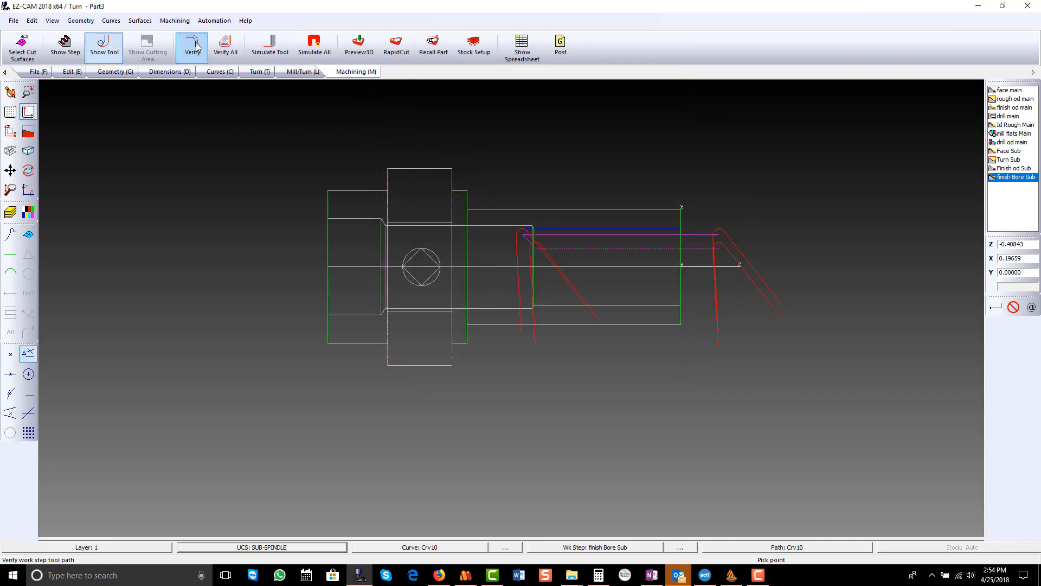
# - Set the finish Bore Sub tool's maximum depth to .025 and return the part to shaded display
pyautogui.doubleClick(1010, 178)
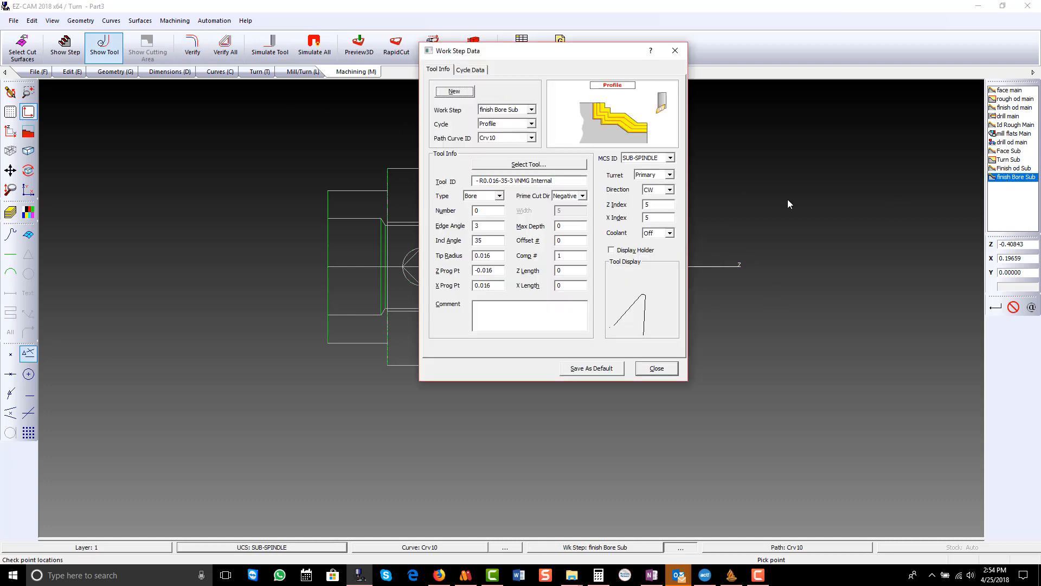
pyautogui.click(569, 226)
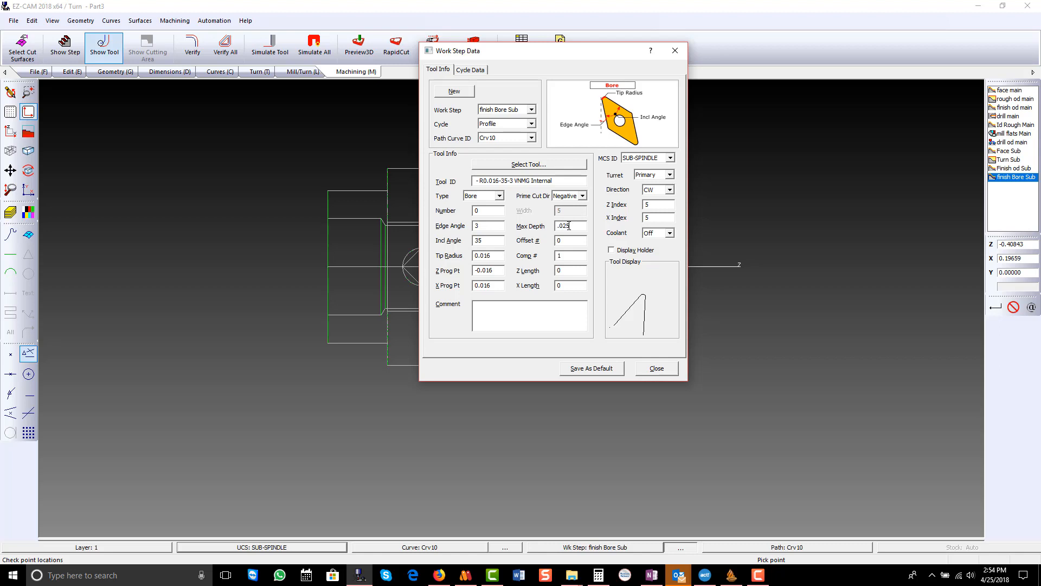
pyautogui.click(656, 368)
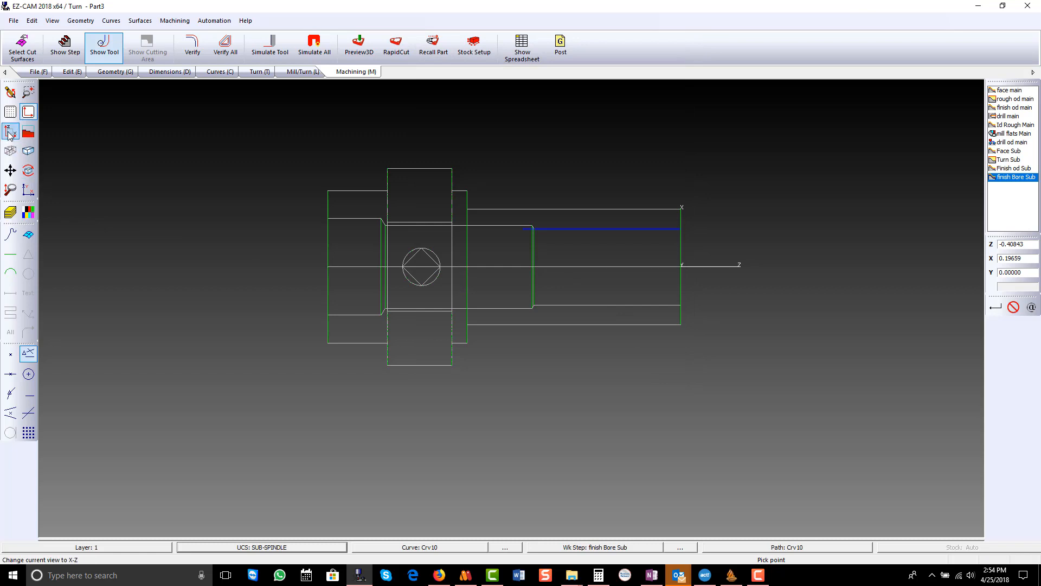
pyautogui.click(29, 150)
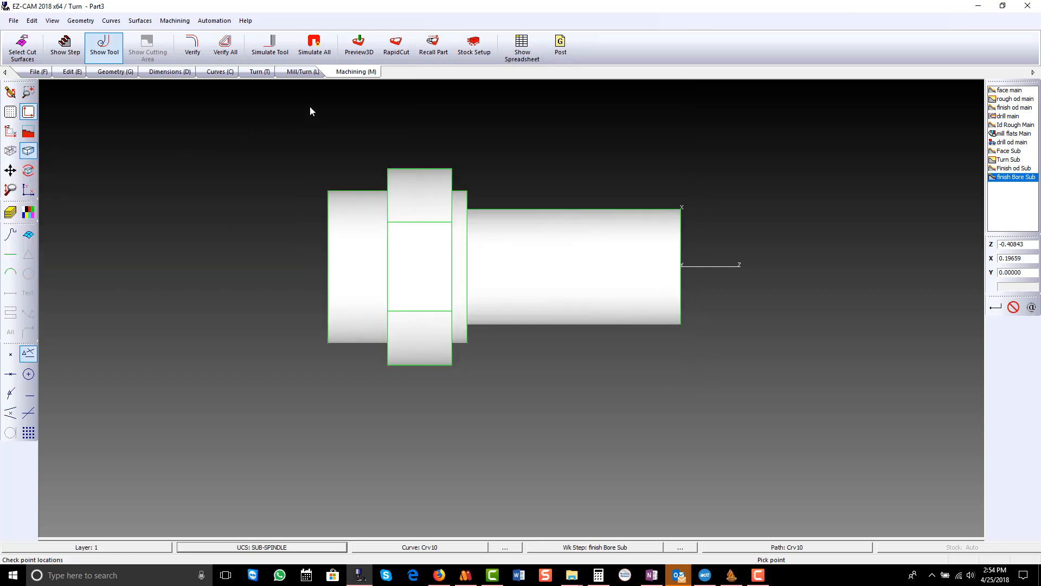
# - Run the 3D machining preview of all work steps, inspect the sub-spindle face and bore, and restore the X-Z view
pyautogui.click(392, 53)
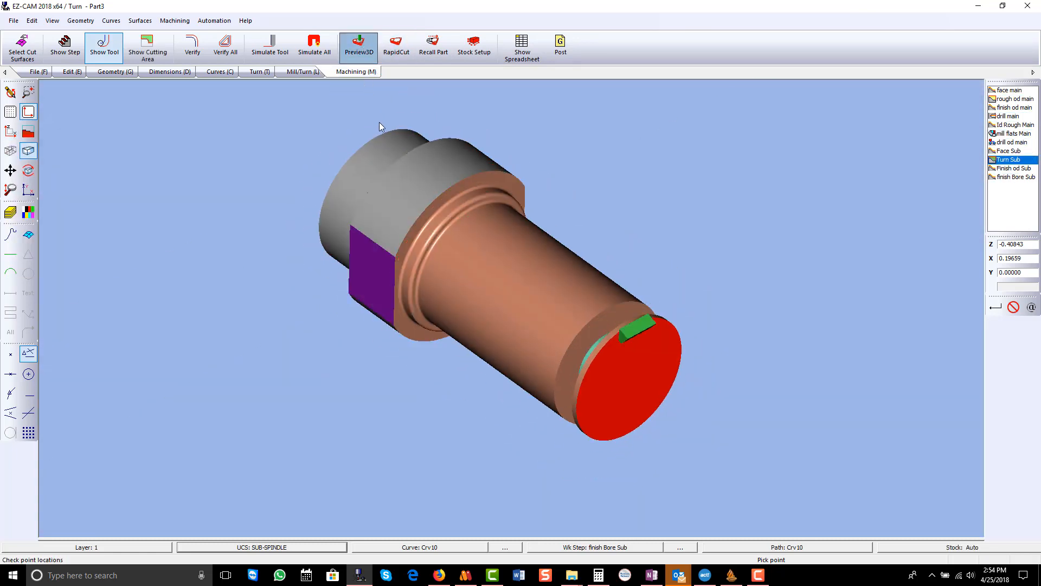
pyautogui.moveTo(603, 320)
pyautogui.mouseDown(button='middle')
pyautogui.moveTo(732, 262)
pyautogui.moveTo(797, 269)
pyautogui.moveTo(654, 252)
pyautogui.mouseUp(button='middle')
pyautogui.moveTo(653, 252)
pyautogui.mouseDown()
pyautogui.moveTo(414, 184)
pyautogui.moveTo(605, 194)
pyautogui.moveTo(741, 222)
pyautogui.moveTo(623, 217)
pyautogui.mouseUp()
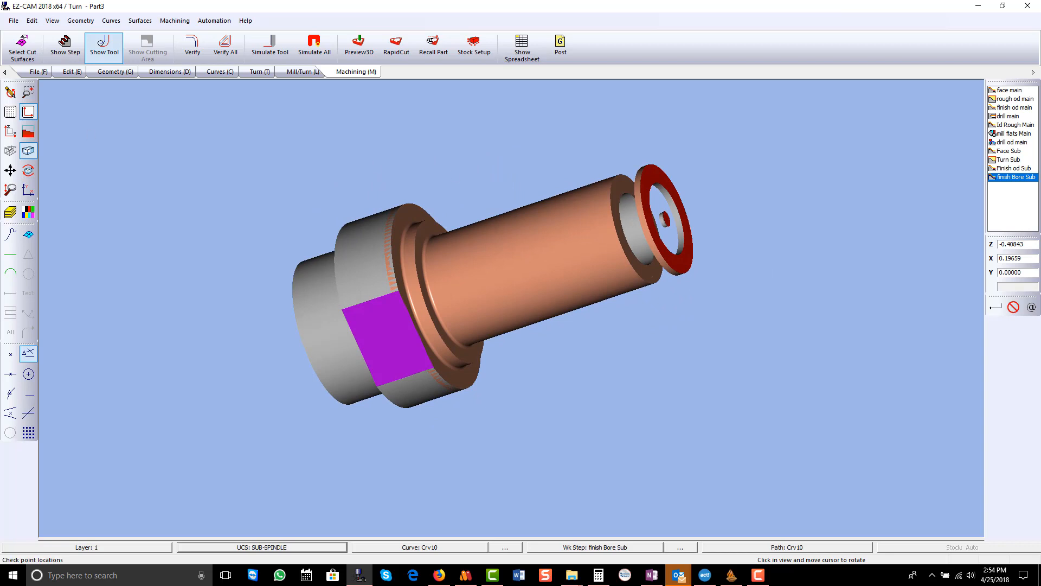
pyautogui.click(11, 93)
pyautogui.click(10, 131)
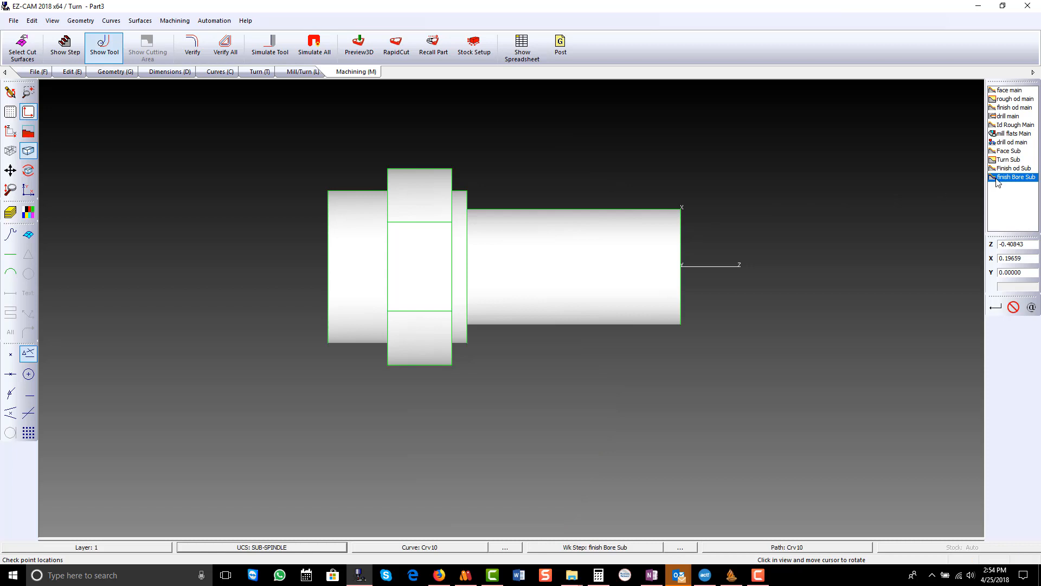
# - Set the Face Sub work step's total stock to 0.1 and its depth to 0.05
pyautogui.doubleClick(999, 151)
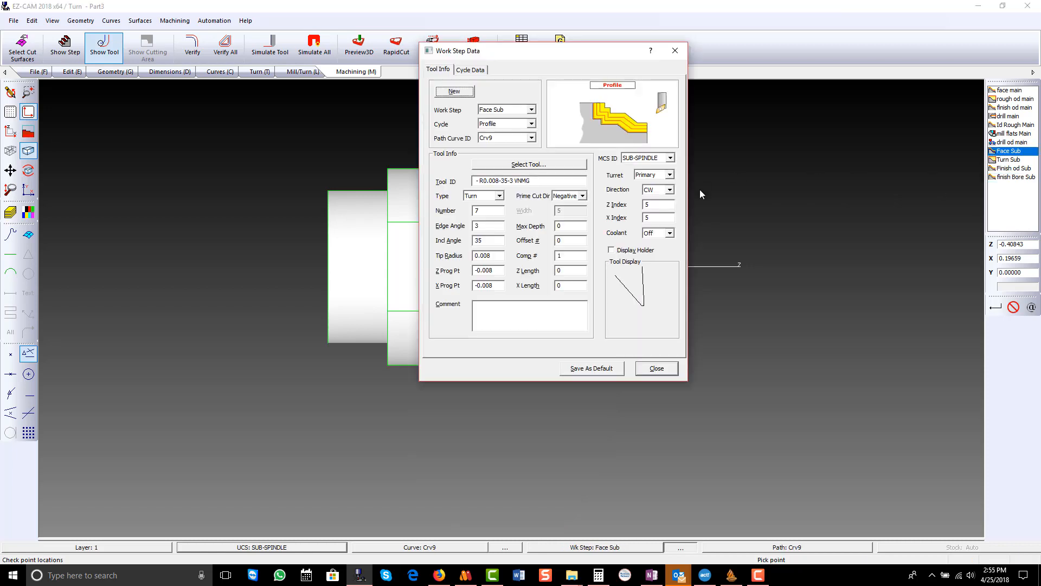
pyautogui.click(476, 72)
pyautogui.click(504, 263)
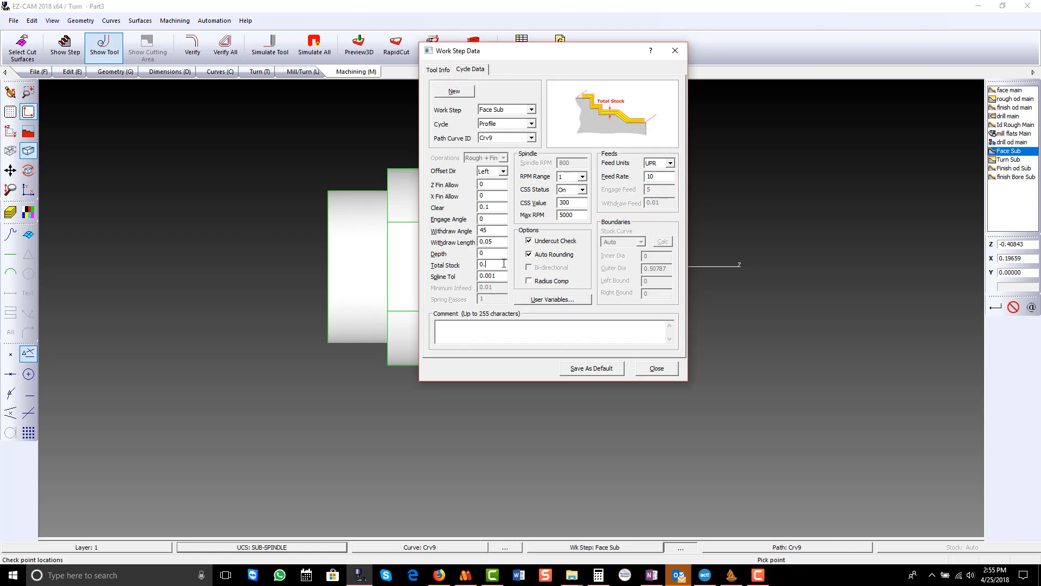
pyautogui.click(490, 252)
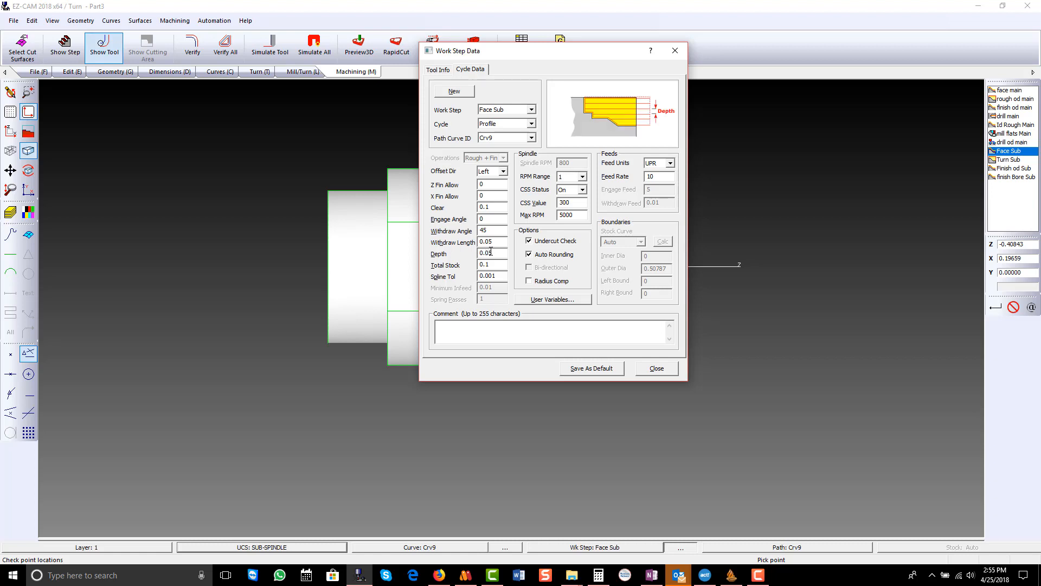
pyautogui.click(648, 368)
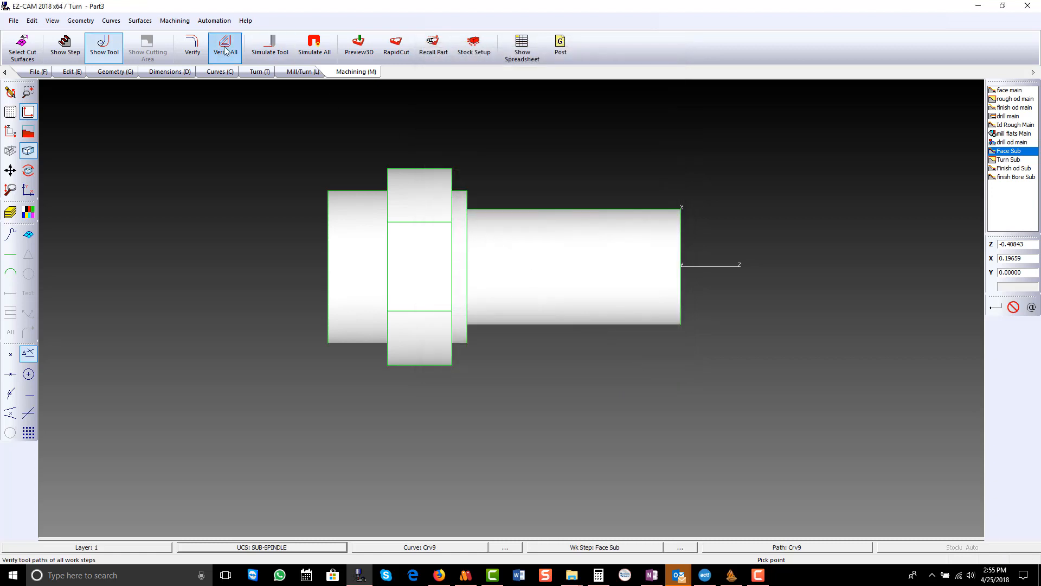
# - Verify all toolpaths, rerun the 3D preview to check the sub-spindle facing cut, and return to the X-Z part view
pyautogui.click(226, 50)
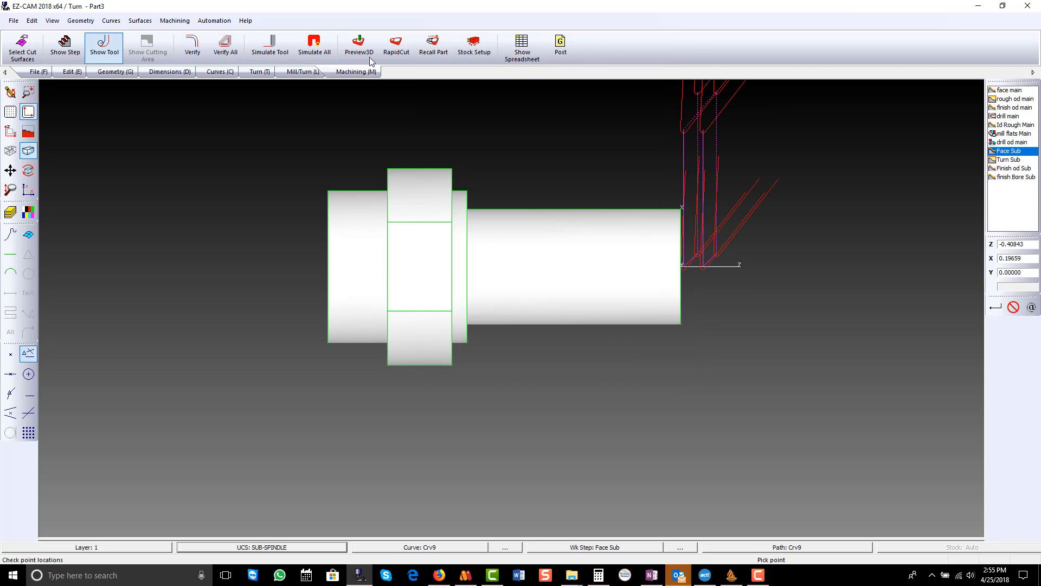
pyautogui.click(371, 59)
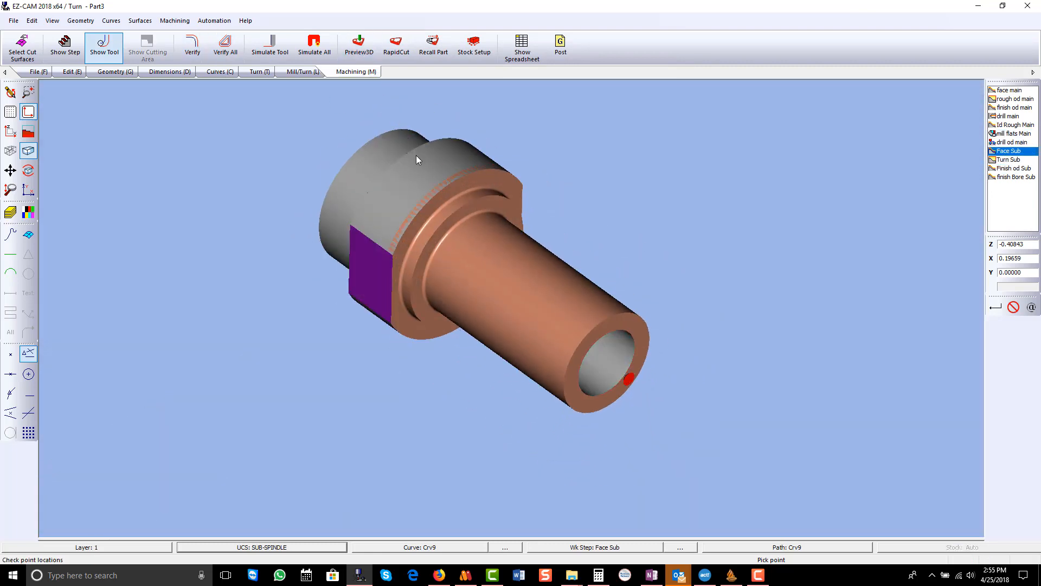
pyautogui.moveTo(544, 283)
pyautogui.mouseDown(button='middle')
pyautogui.moveTo(424, 110)
pyautogui.moveTo(483, 172)
pyautogui.moveTo(694, 214)
pyautogui.moveTo(667, 209)
pyautogui.mouseUp(button='middle')
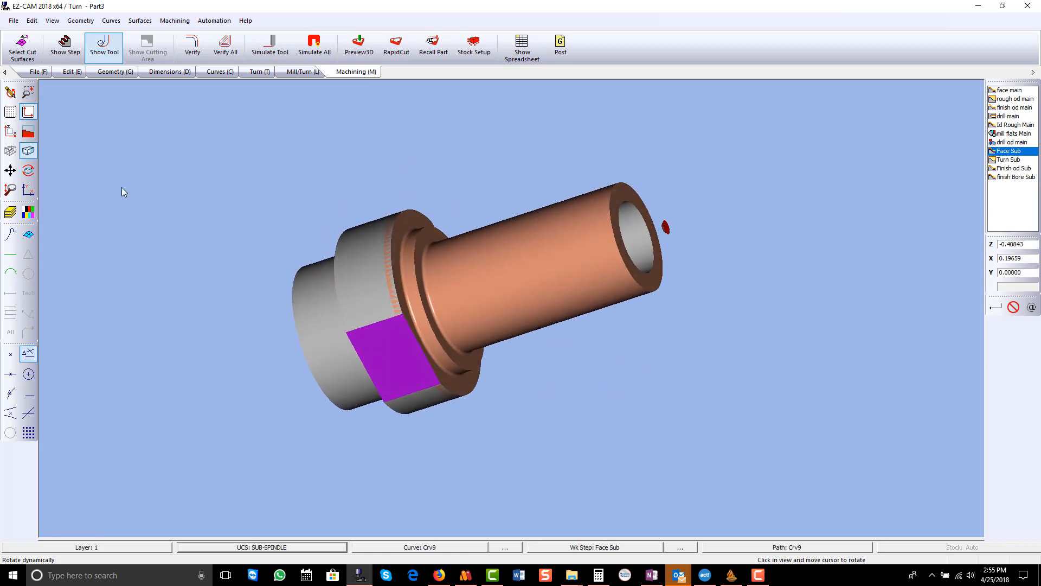
pyautogui.click(10, 92)
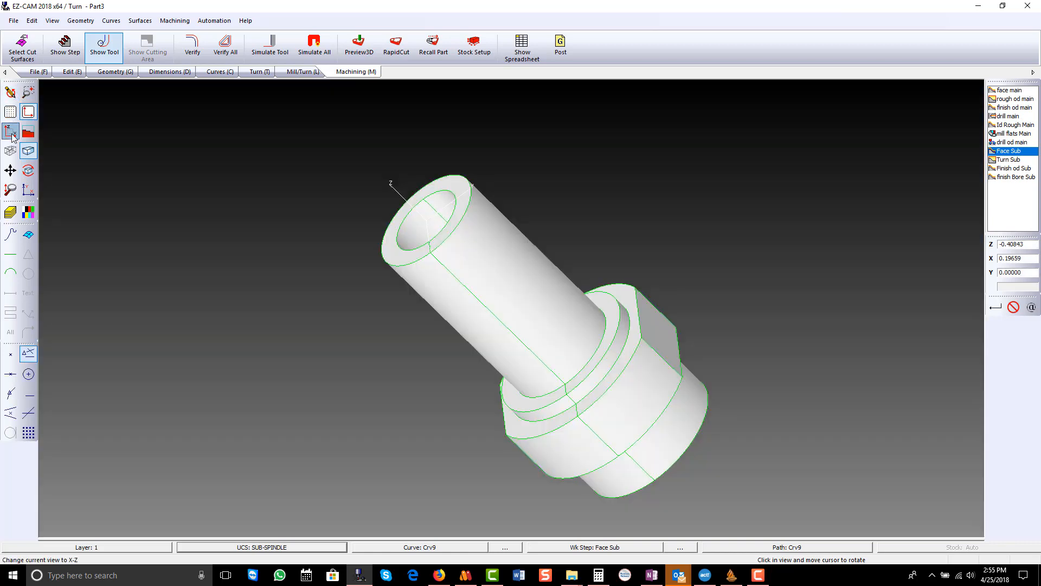
pyautogui.click(11, 133)
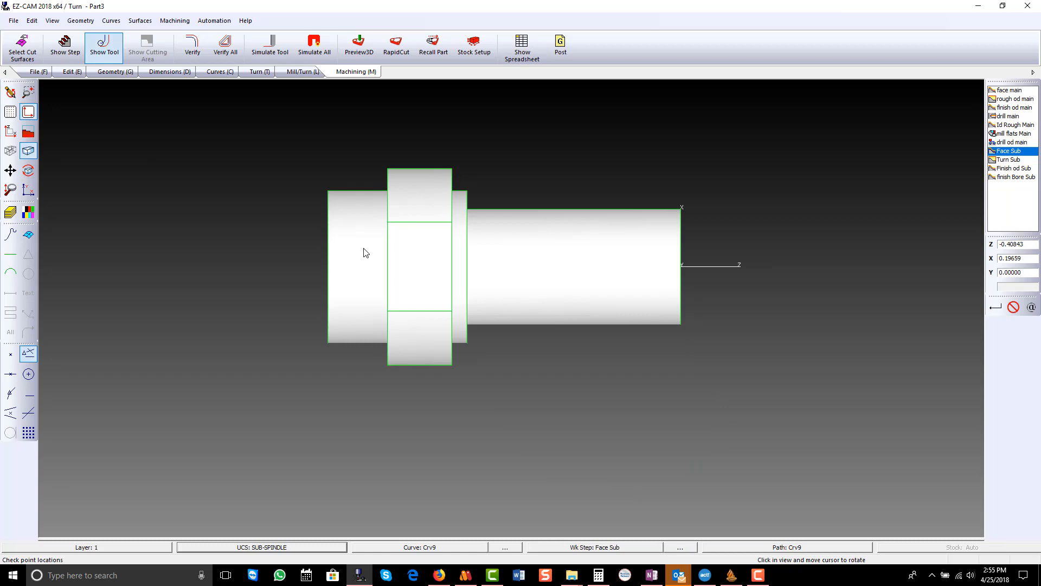